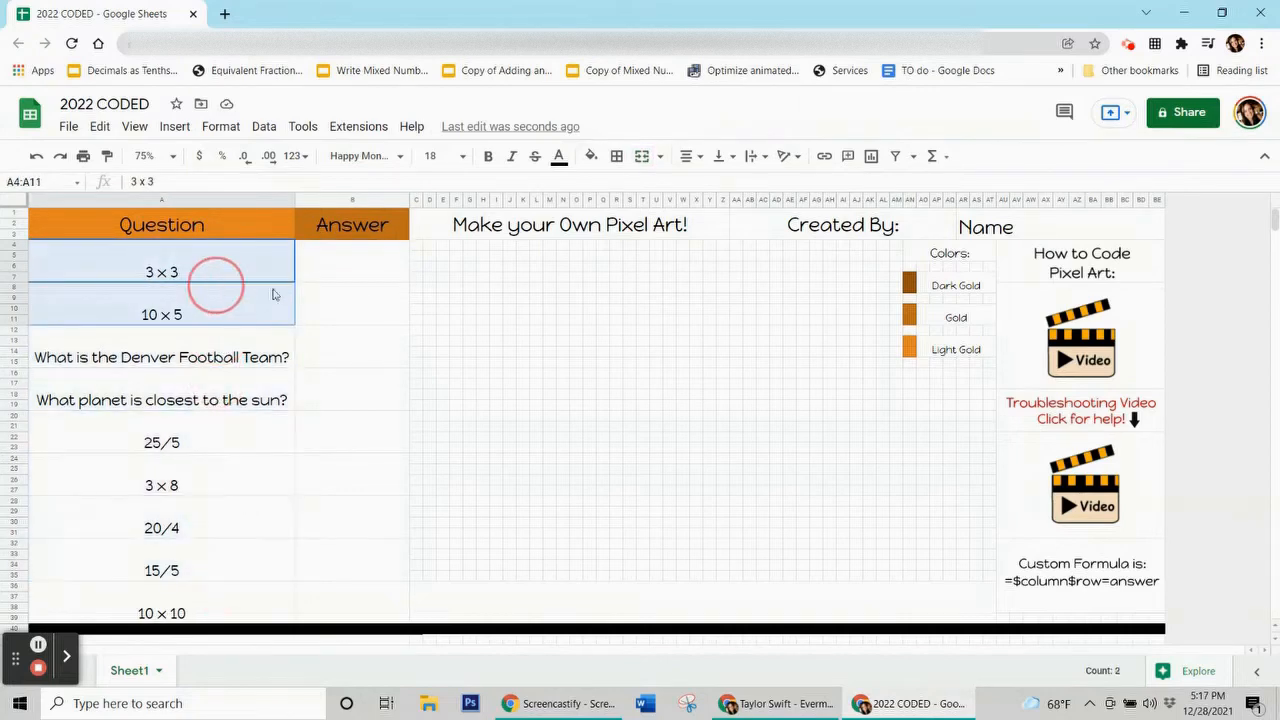
Enter 9 for 3 × 3, then redo the remaining answers 50, Mercury, 5, 24 and 3.
click(334, 277)
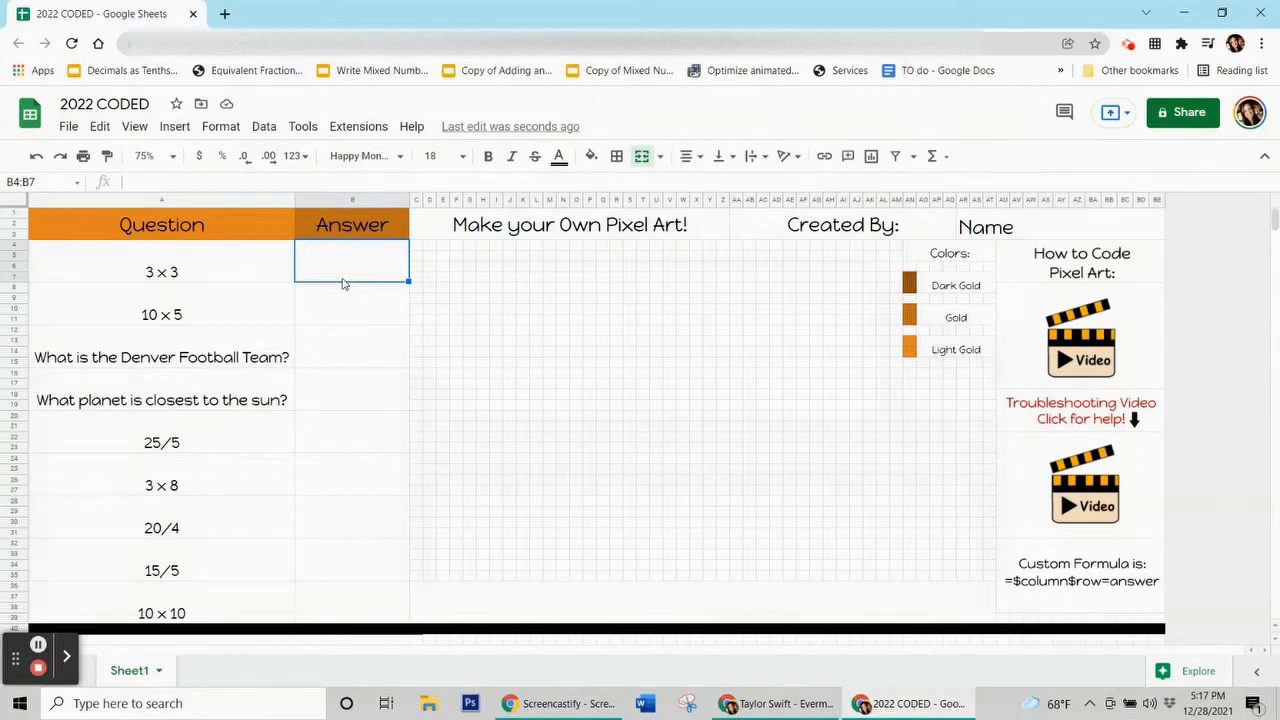
text(9)
key(Return)
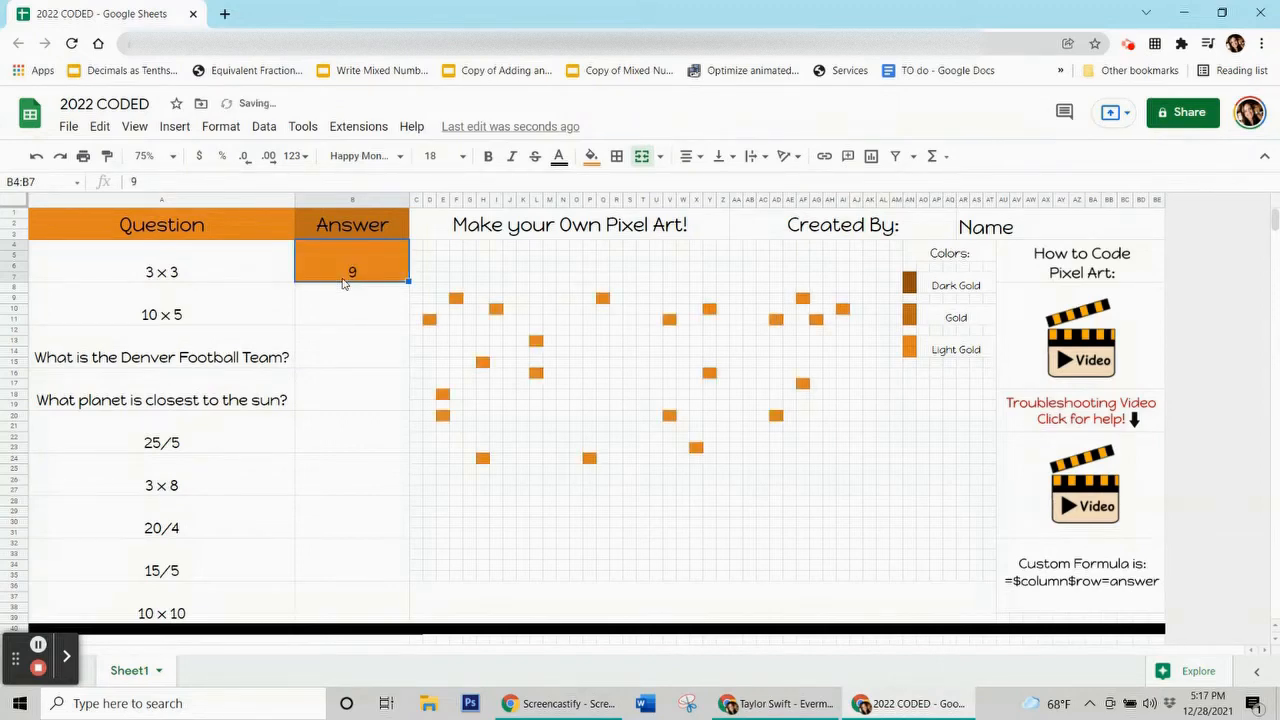
key(ctrl+y)
key(ctrl+y)
key(ctrl+y)
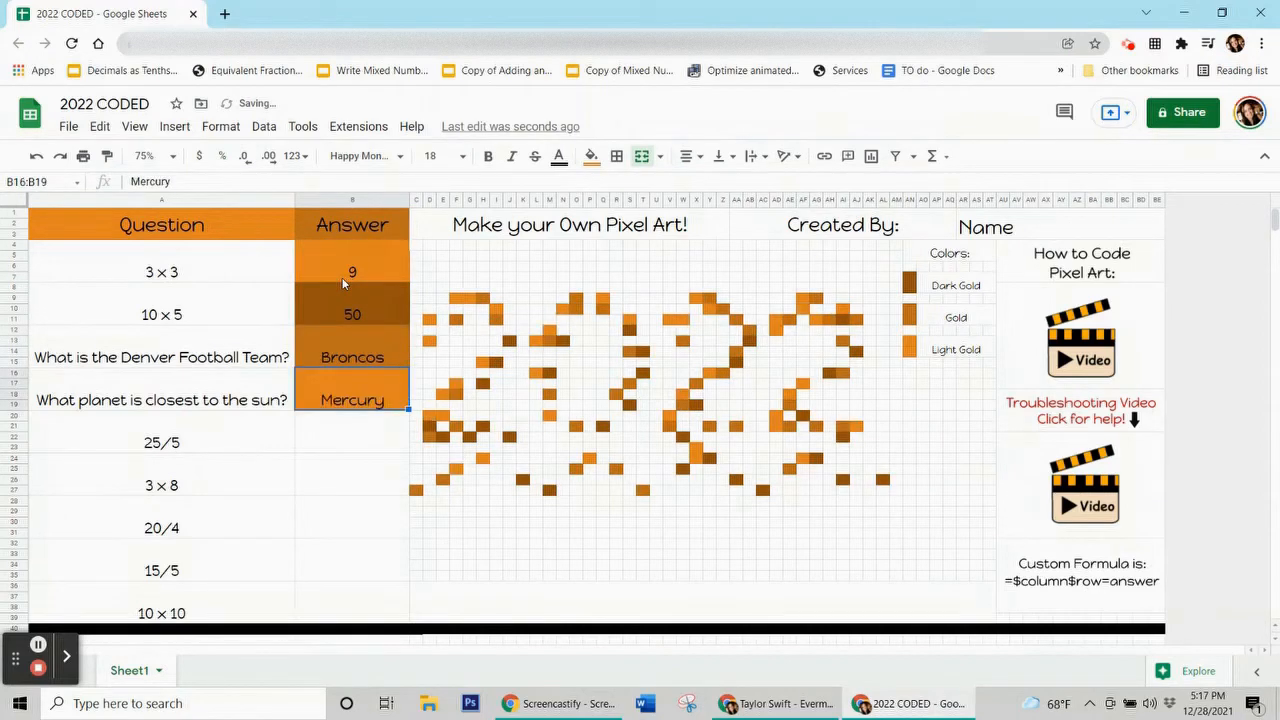
key(ctrl+y)
key(ctrl+y)
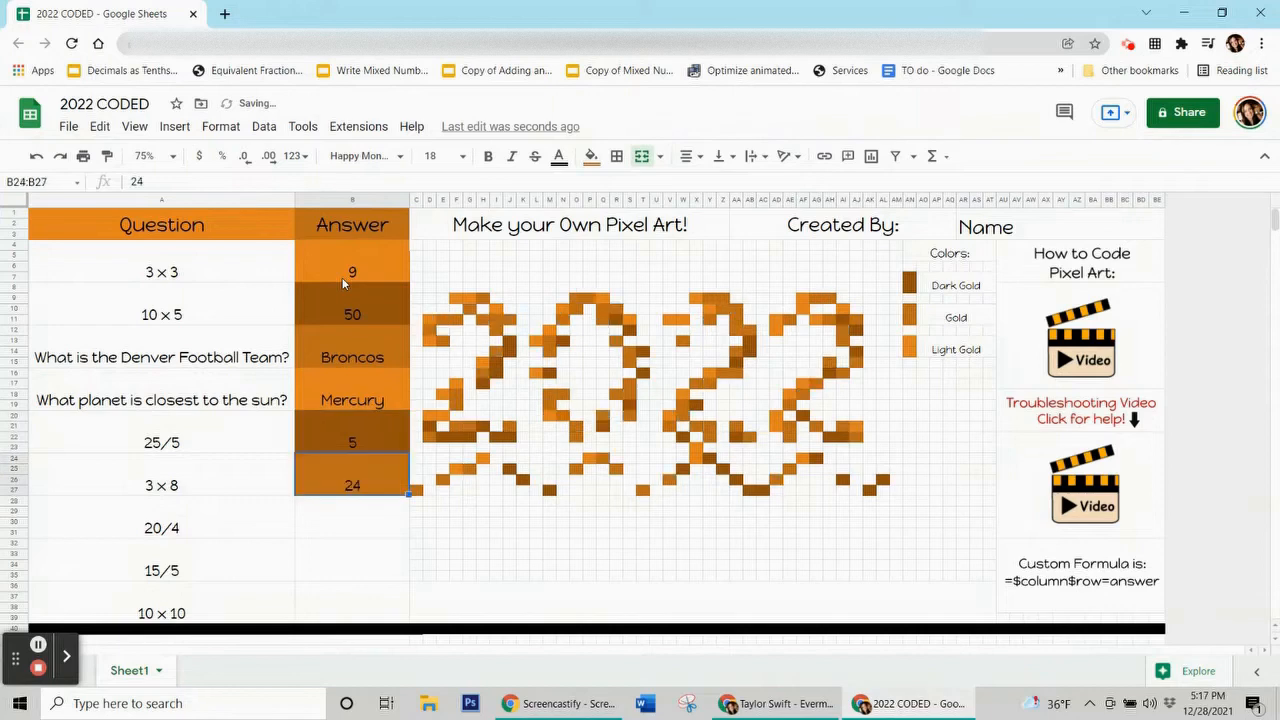
key(ctrl+y)
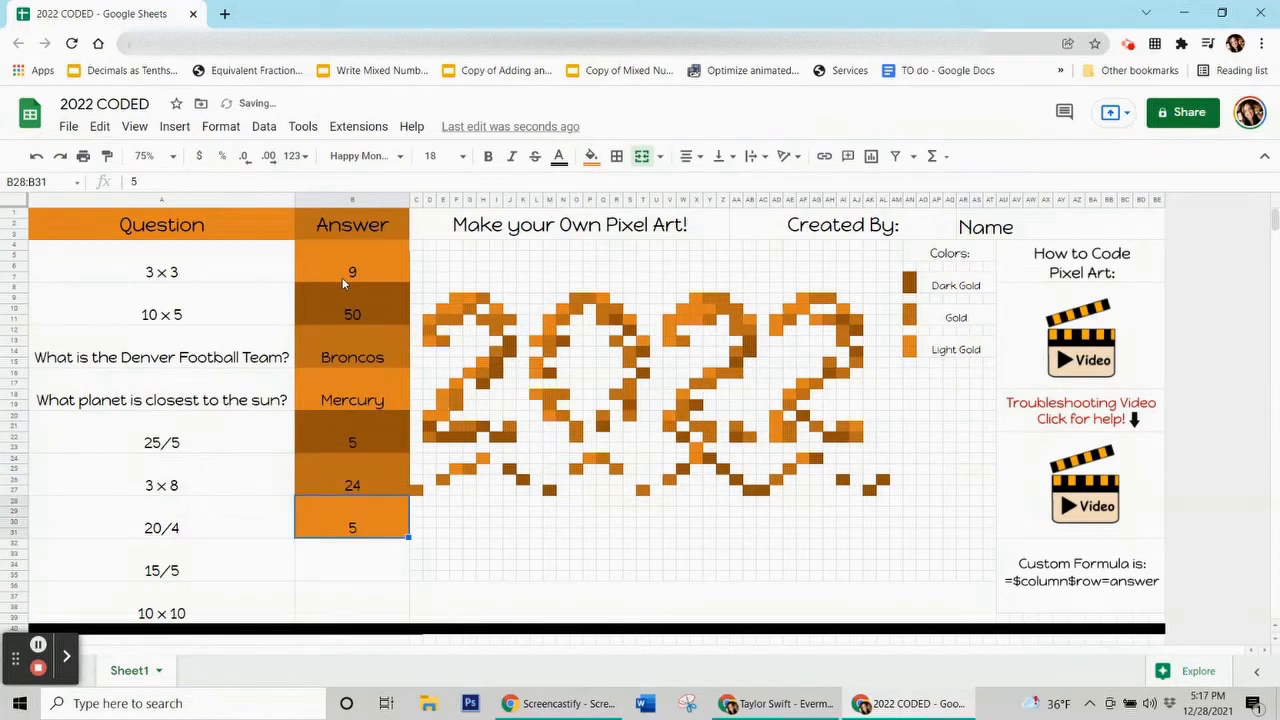
key(ctrl+y)
key(ctrl+y)
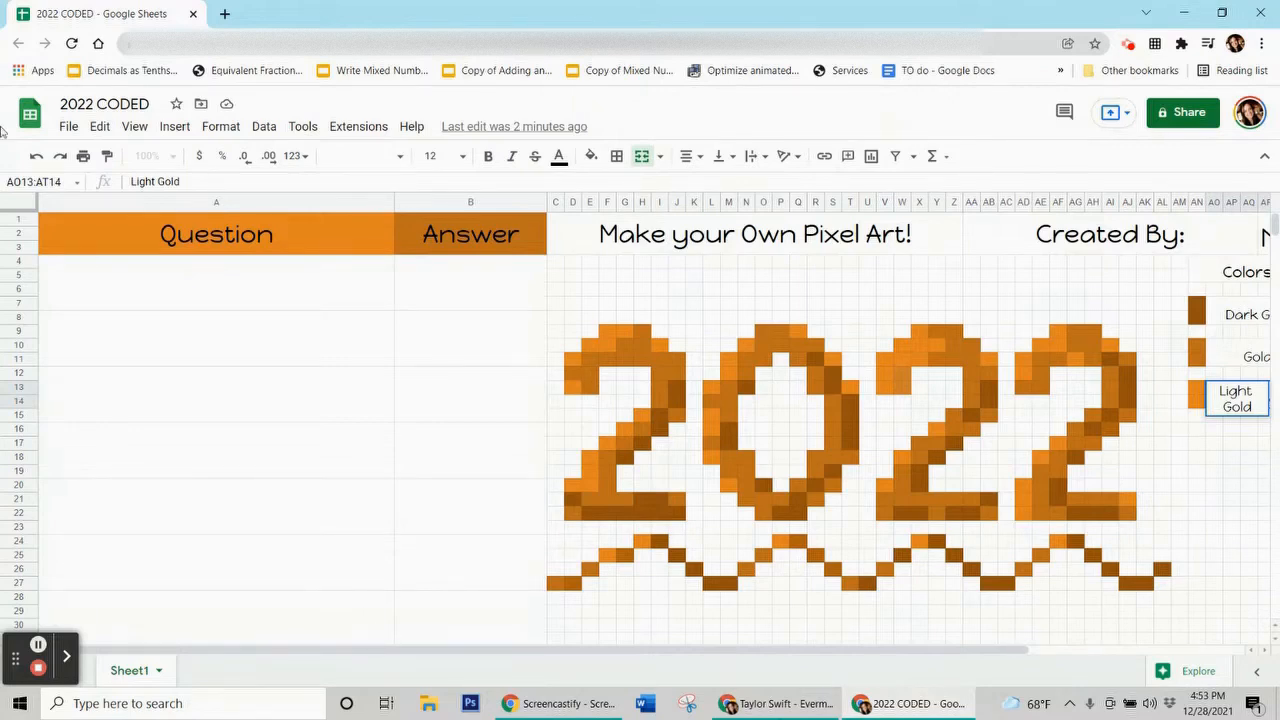
Undo the last change and zoom the sheet out to 75%.
key(ctrl+z)
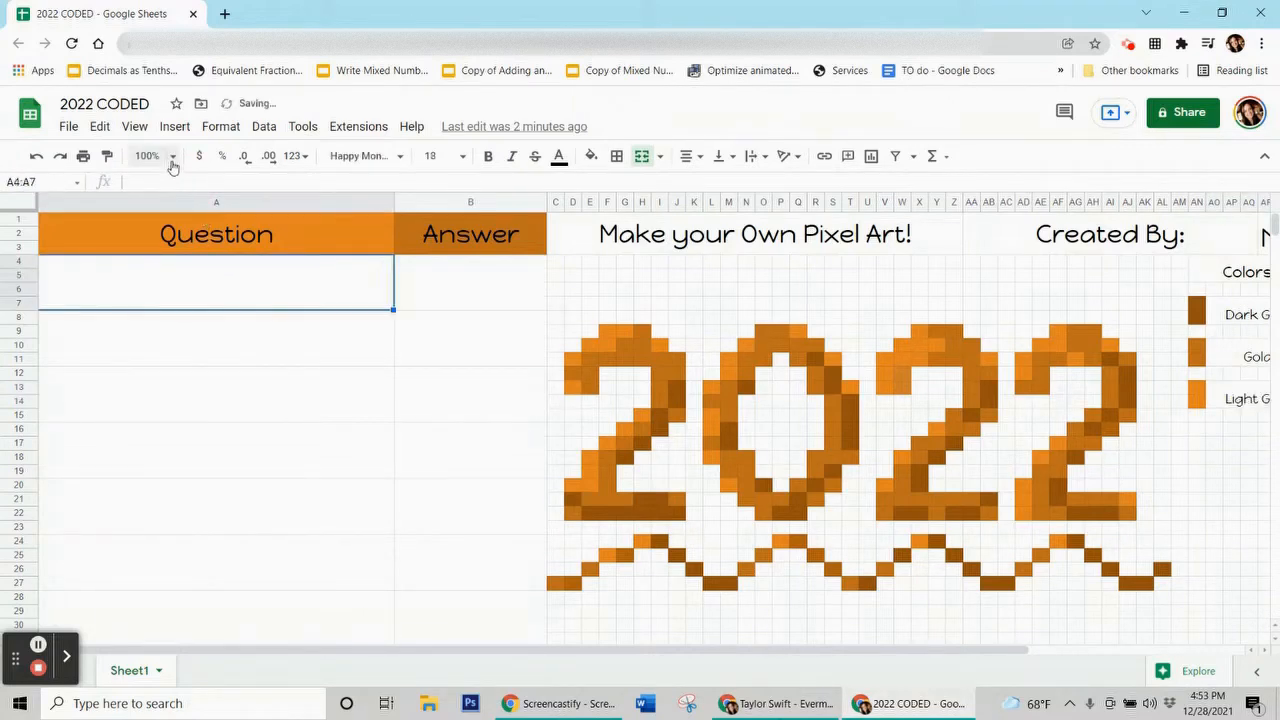
click(174, 158)
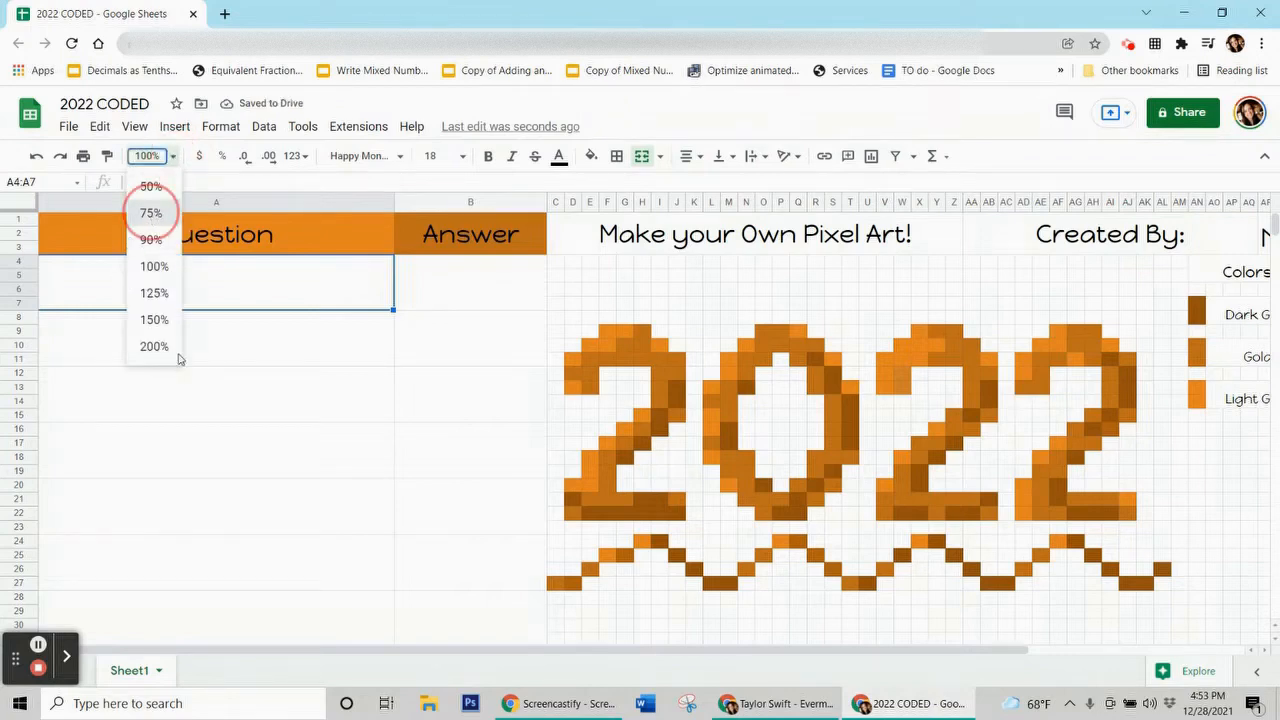
click(150, 215)
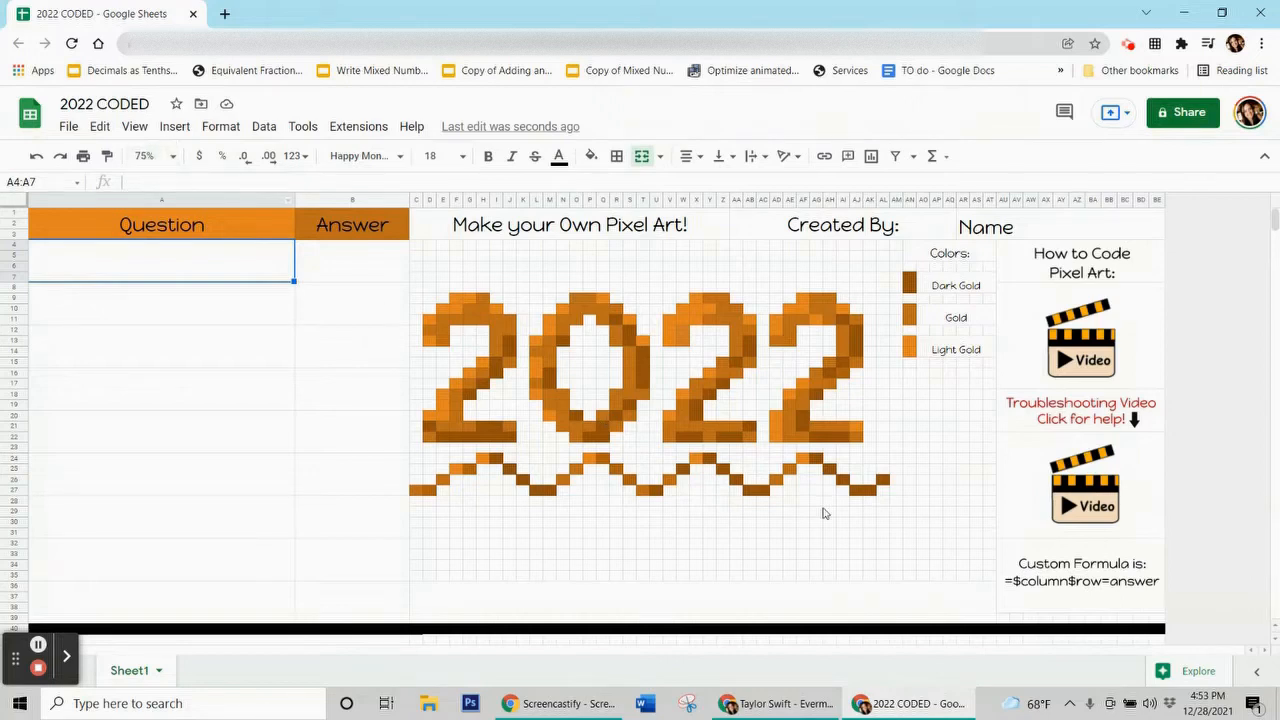
Step through the merged question cells in column A and answer cells in column B.
click(250, 305)
click(246, 360)
click(242, 400)
click(240, 430)
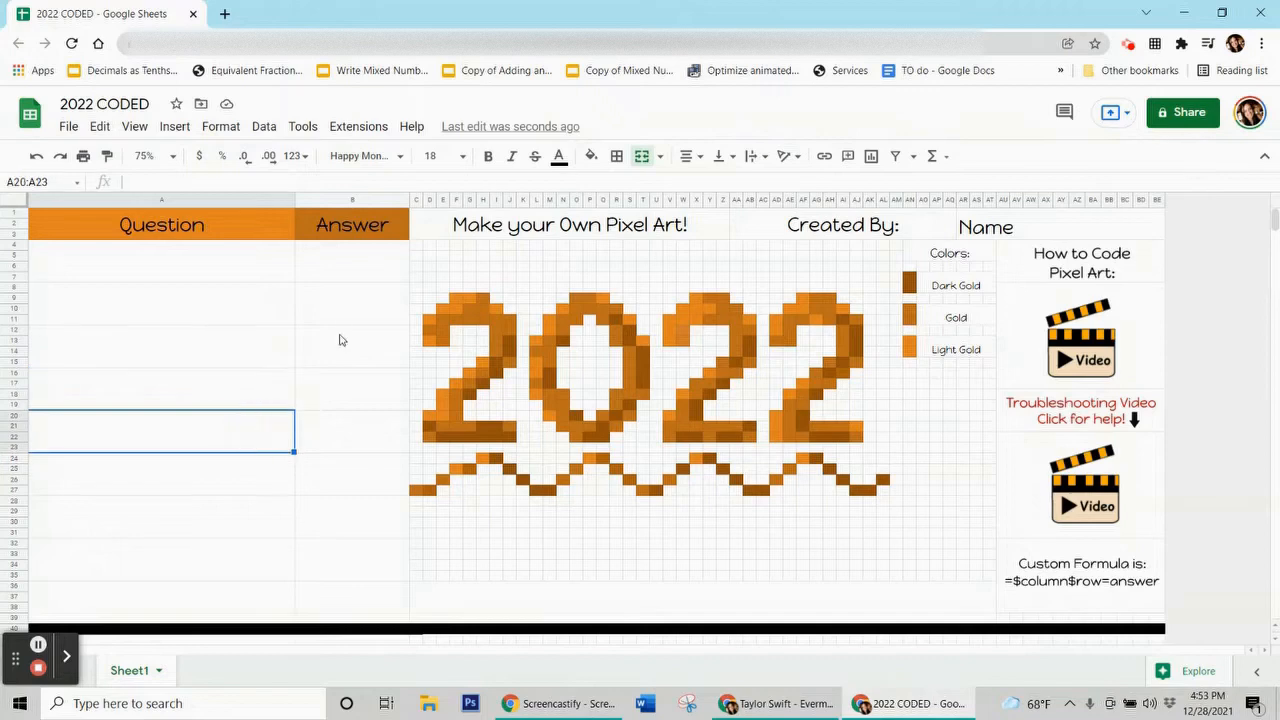
drag(350, 250, 340, 574)
click(368, 340)
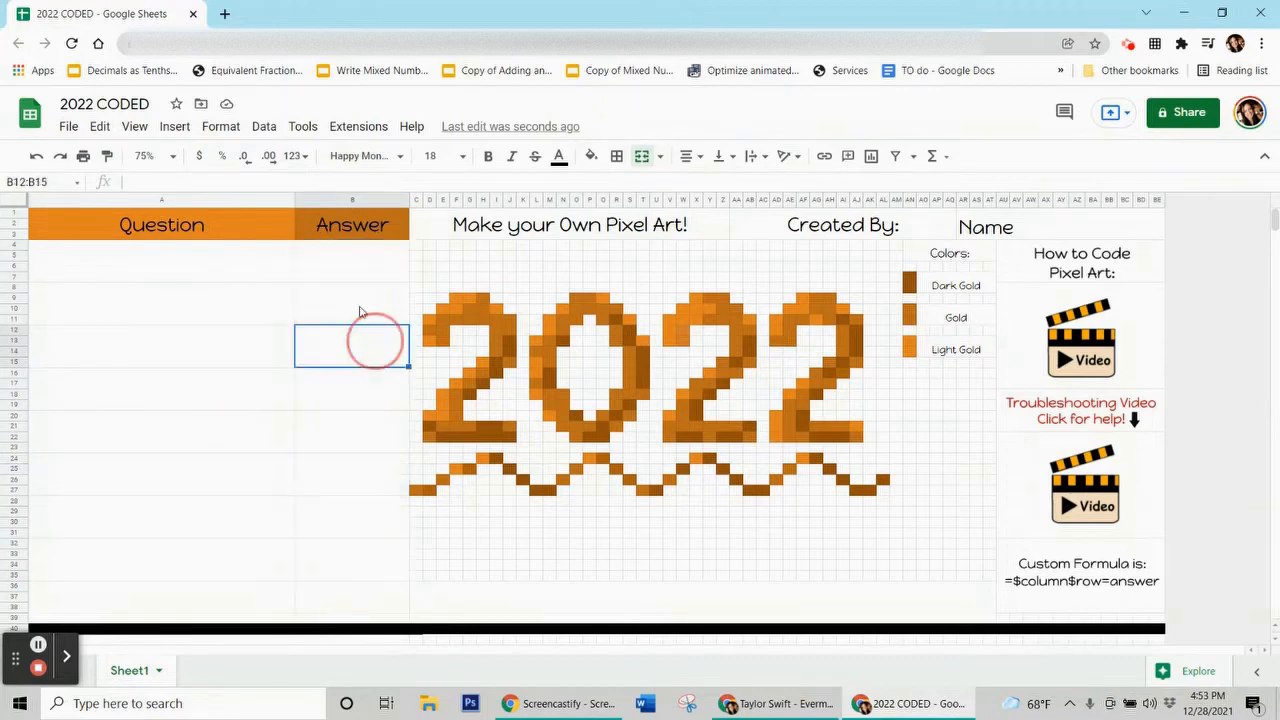
click(353, 275)
click(362, 299)
click(357, 358)
Select the first question cell, ready to write a question.
click(223, 280)
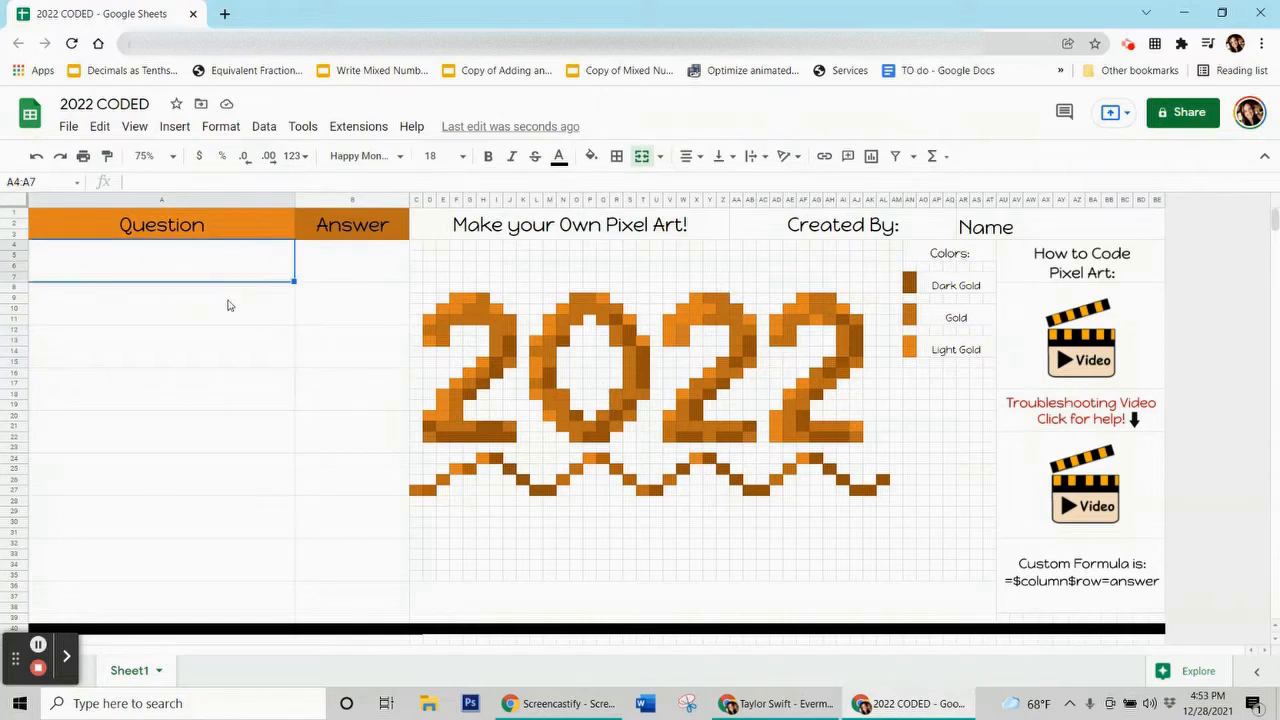
click(337, 260)
click(203, 257)
Enter the questions 3 x 3 and 10 x 5 with their answers 9 and 50.
text(3 x 3)
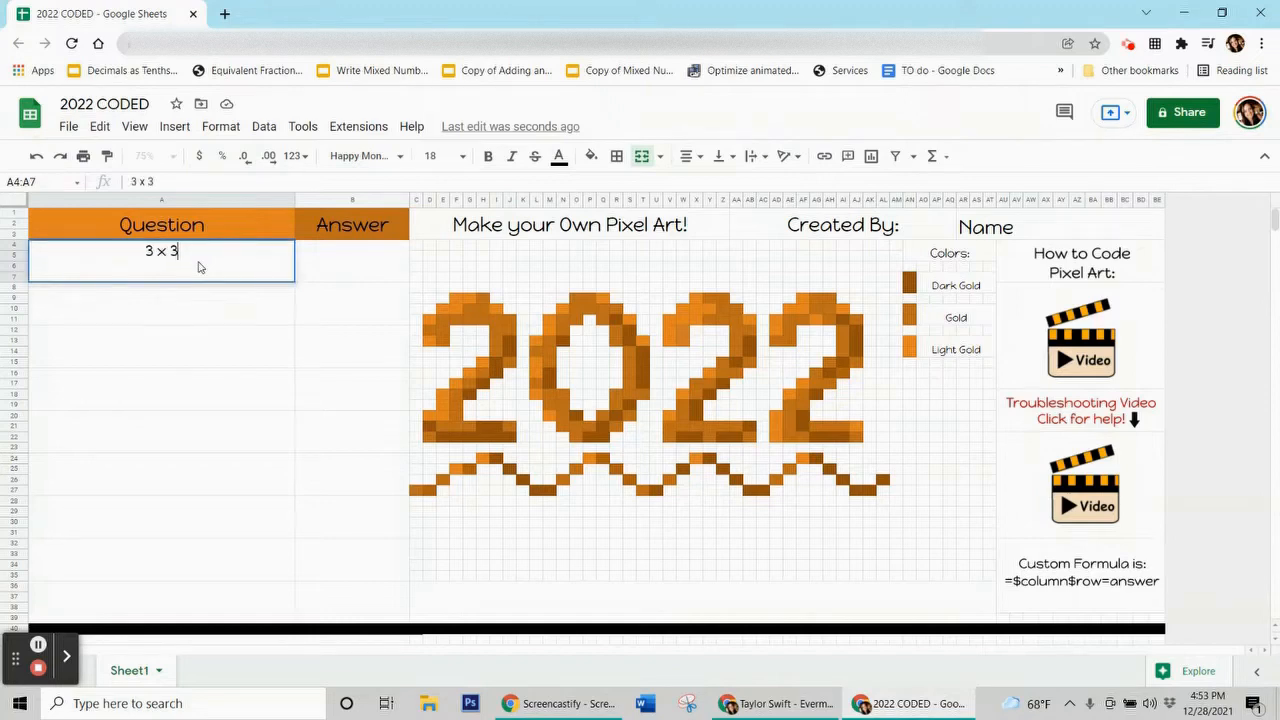
click(326, 279)
text(9)
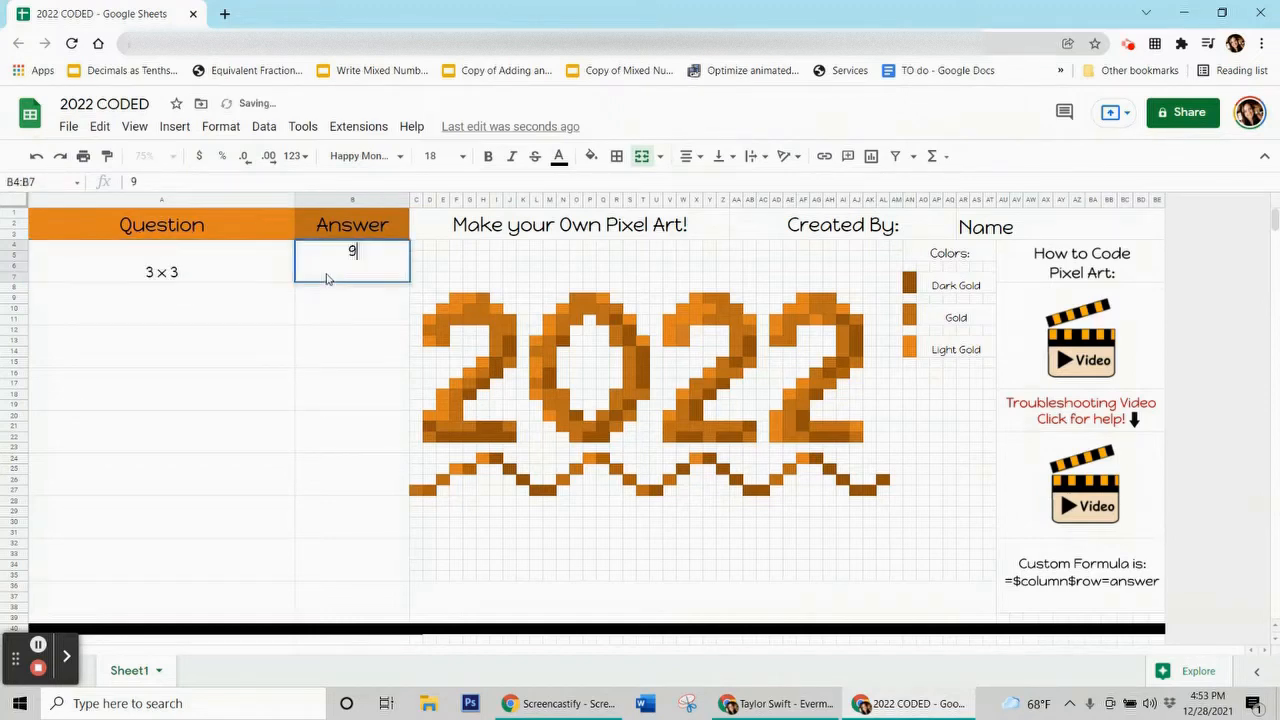
click(253, 313)
text(10 x 5)
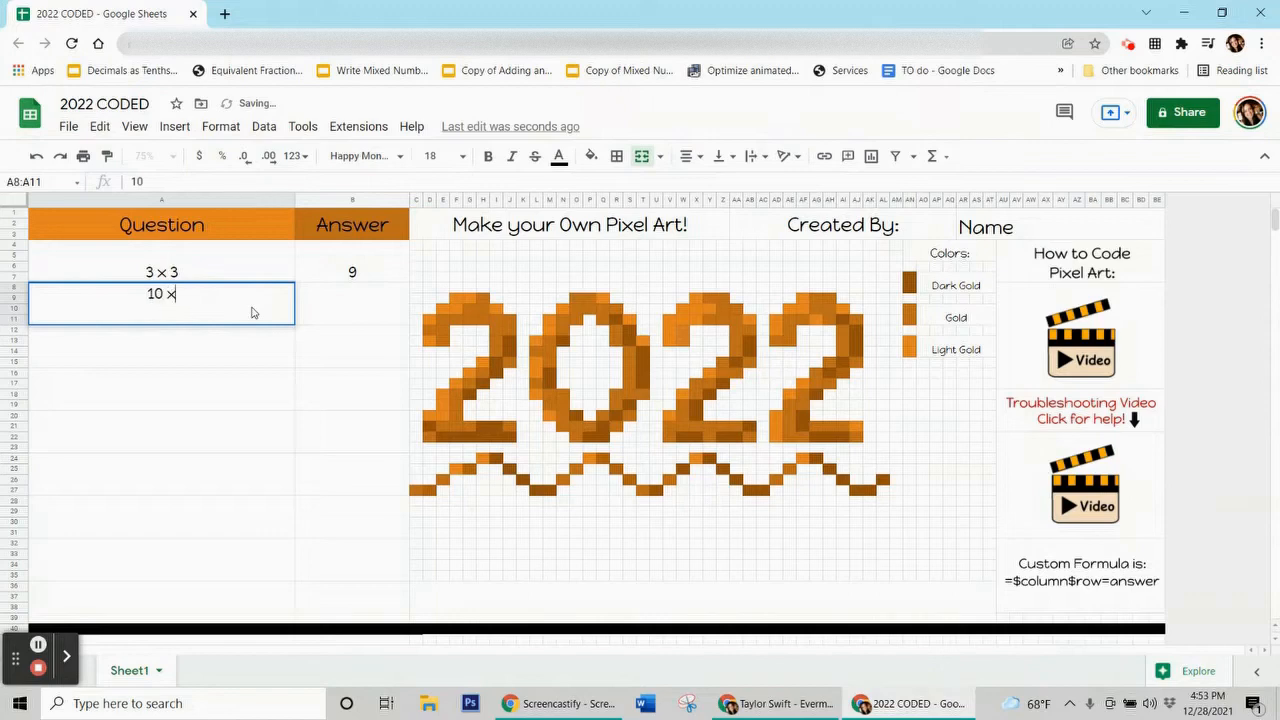
click(326, 309)
text(50)
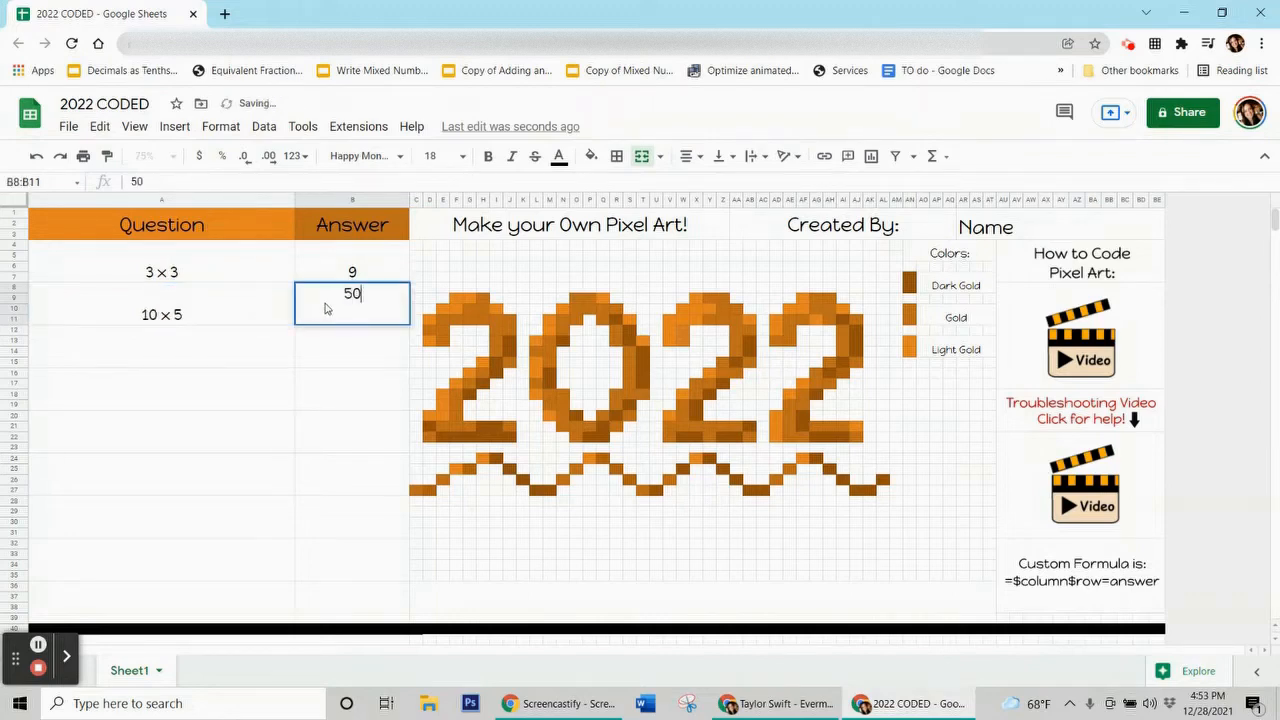
Start the third question, typing 'What' and removing the stray letters.
click(147, 367)
text(What an)
key(BackSpace)
key(BackSpace)
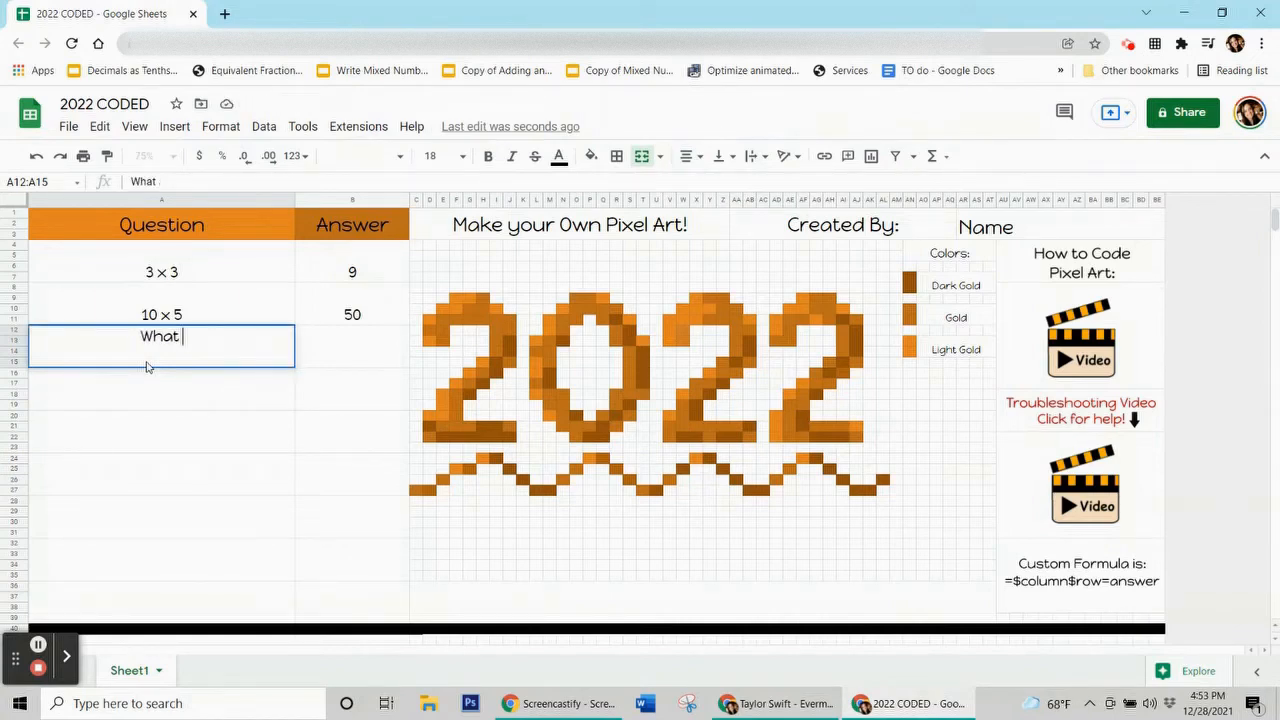
click(38, 645)
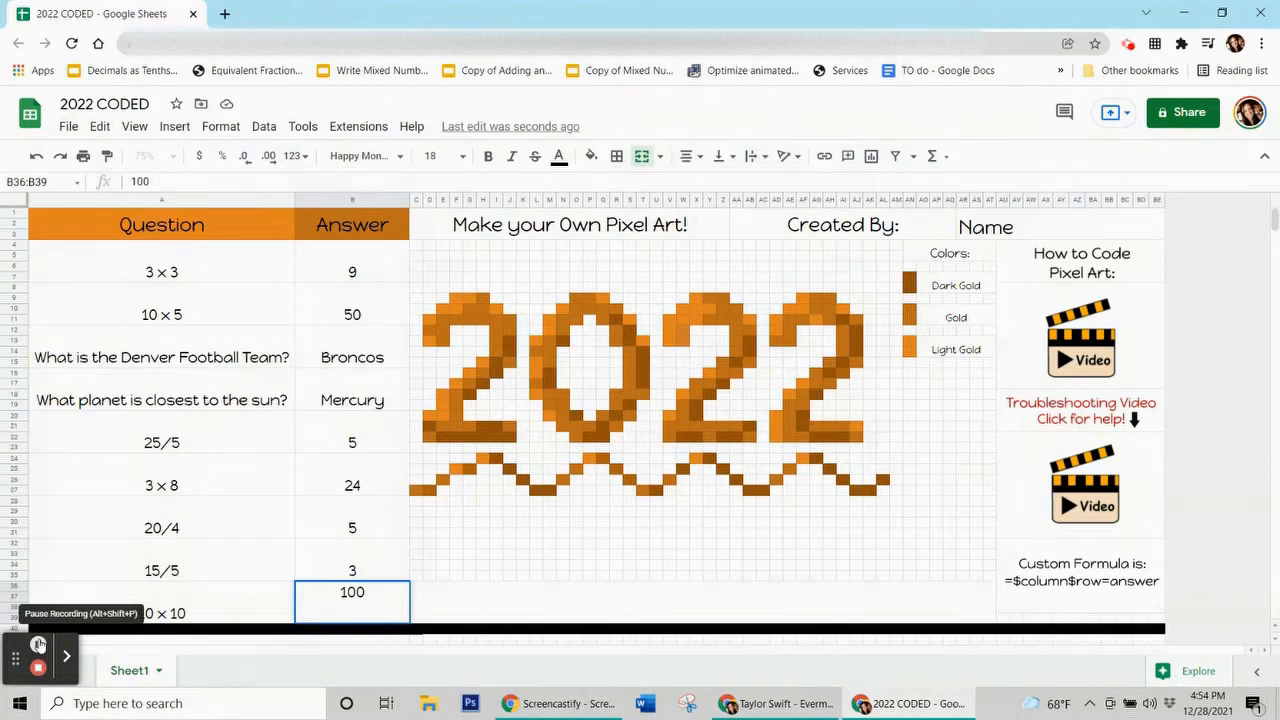
click(358, 267)
click(350, 308)
click(352, 364)
drag(136, 226, 184, 322)
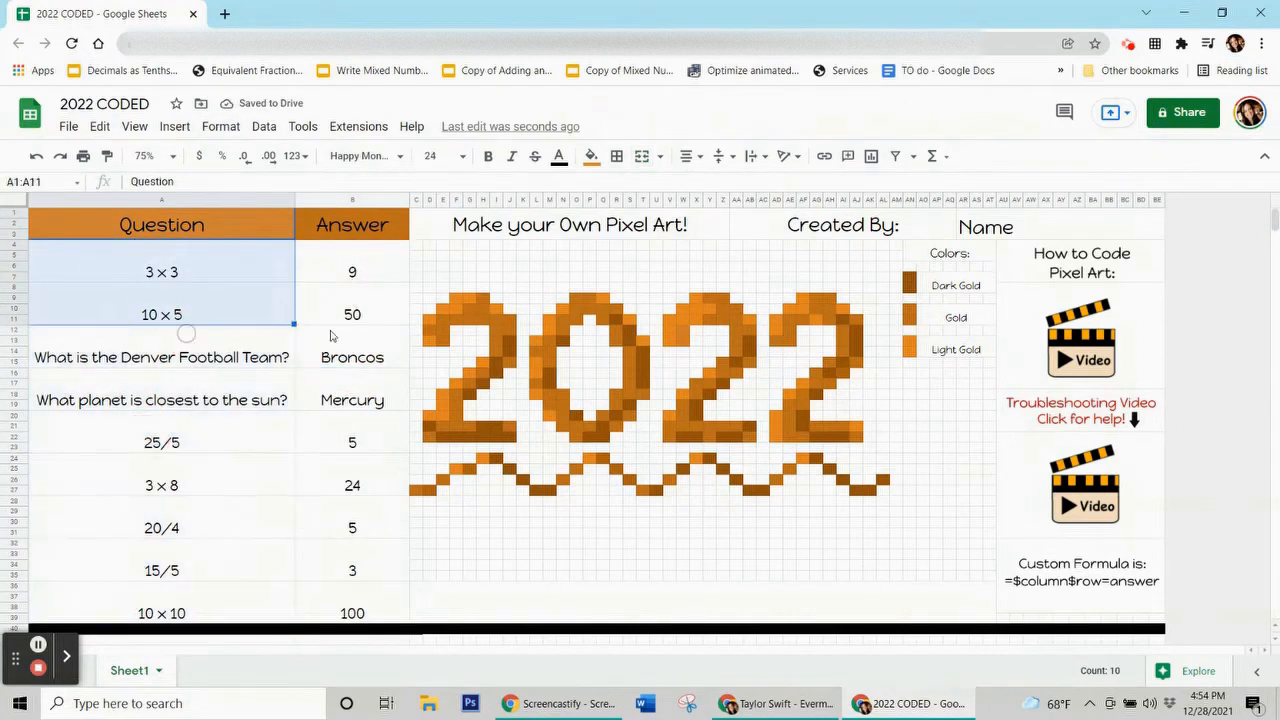
click(358, 275)
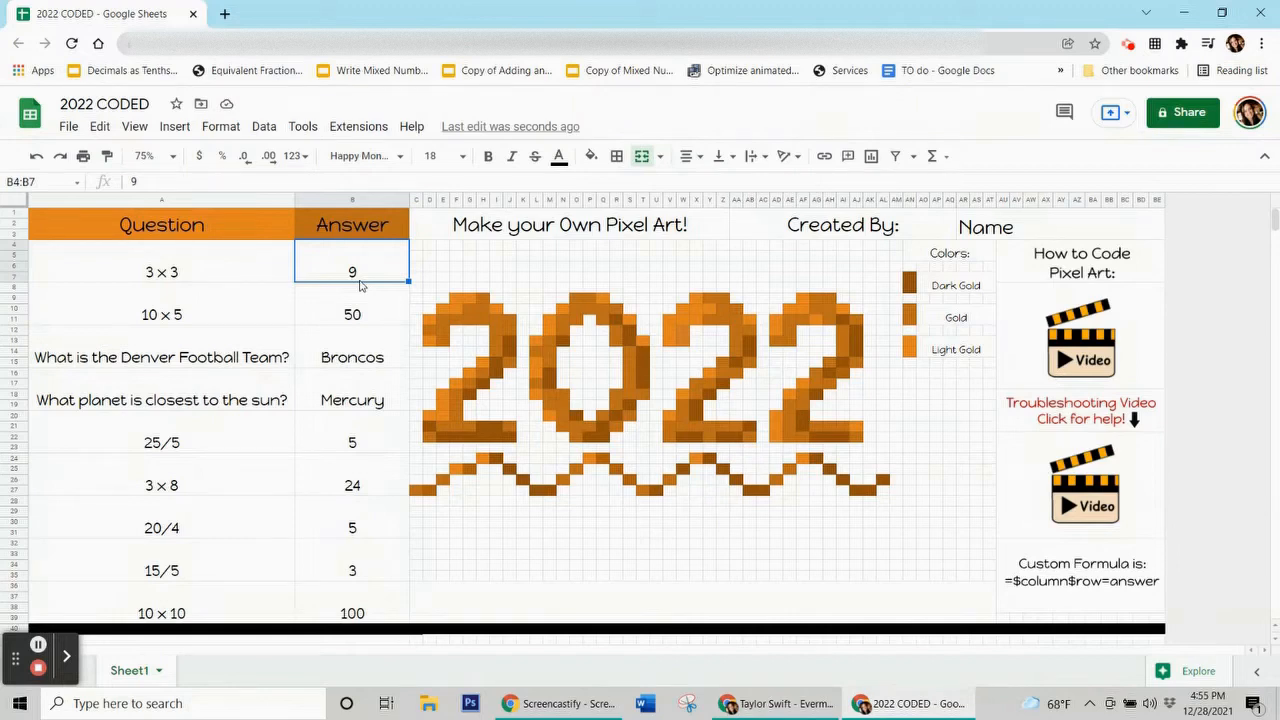
click(360, 271)
click(353, 314)
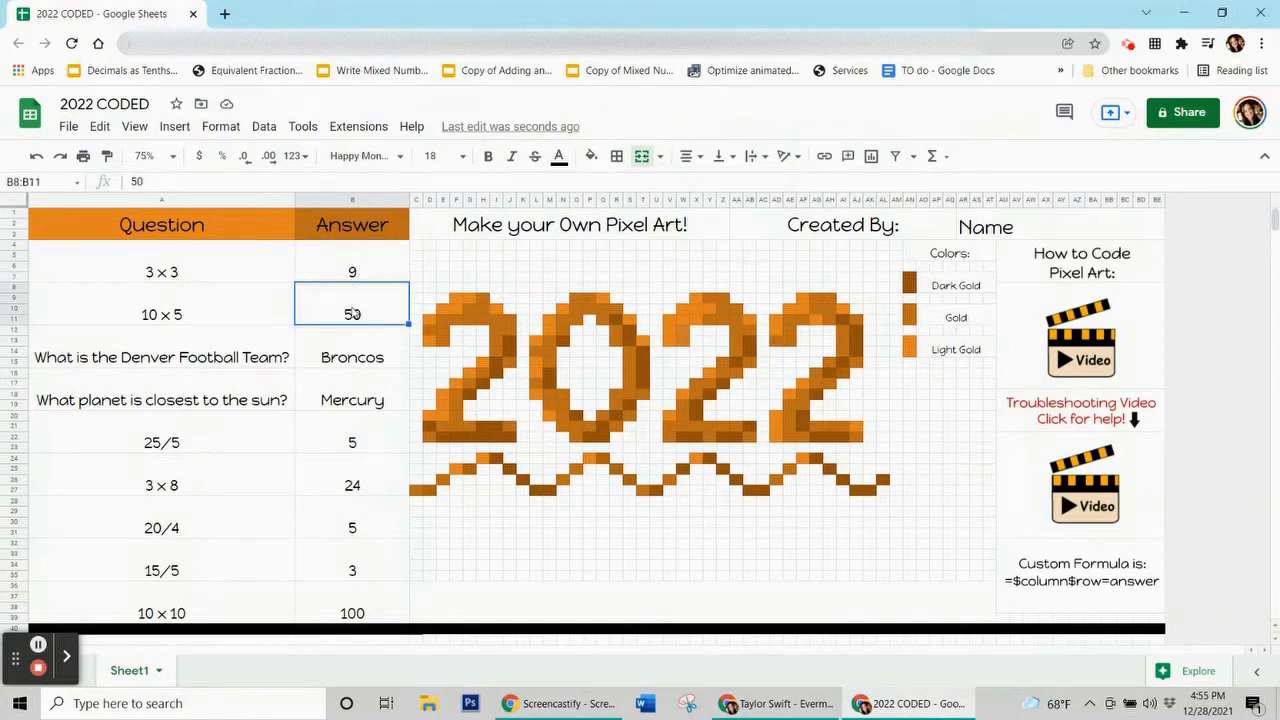
click(358, 356)
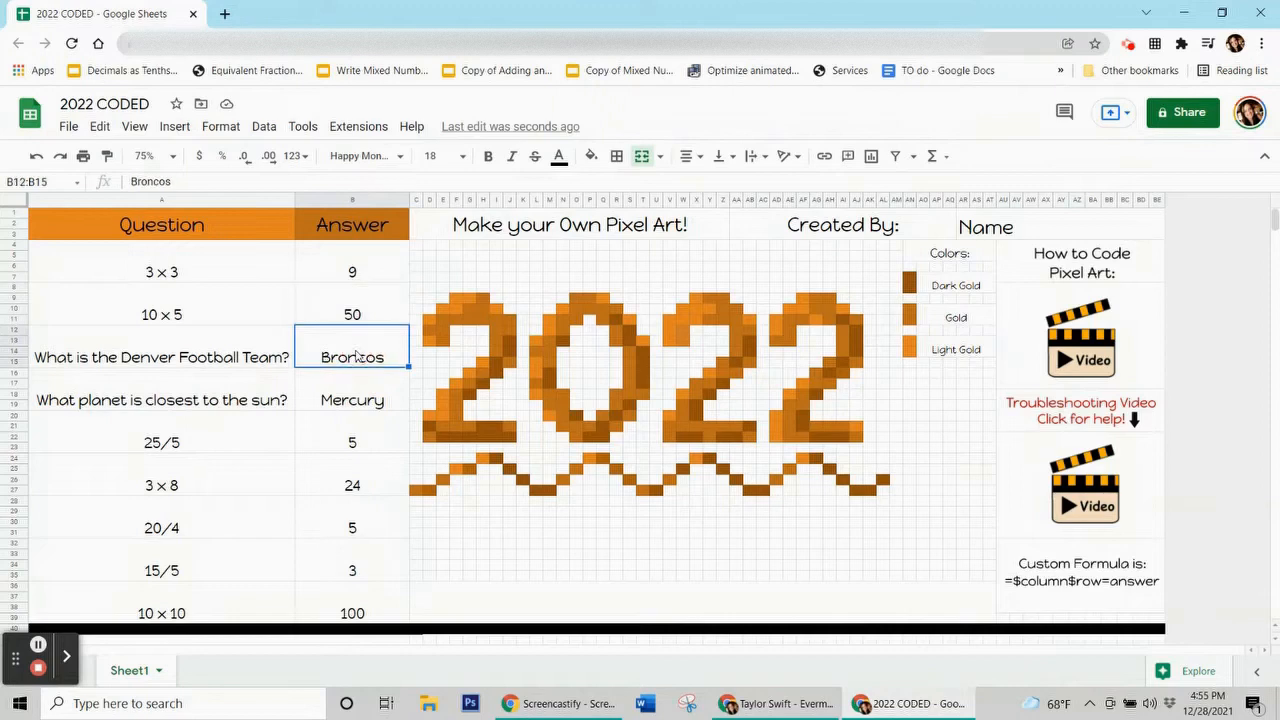
click(346, 400)
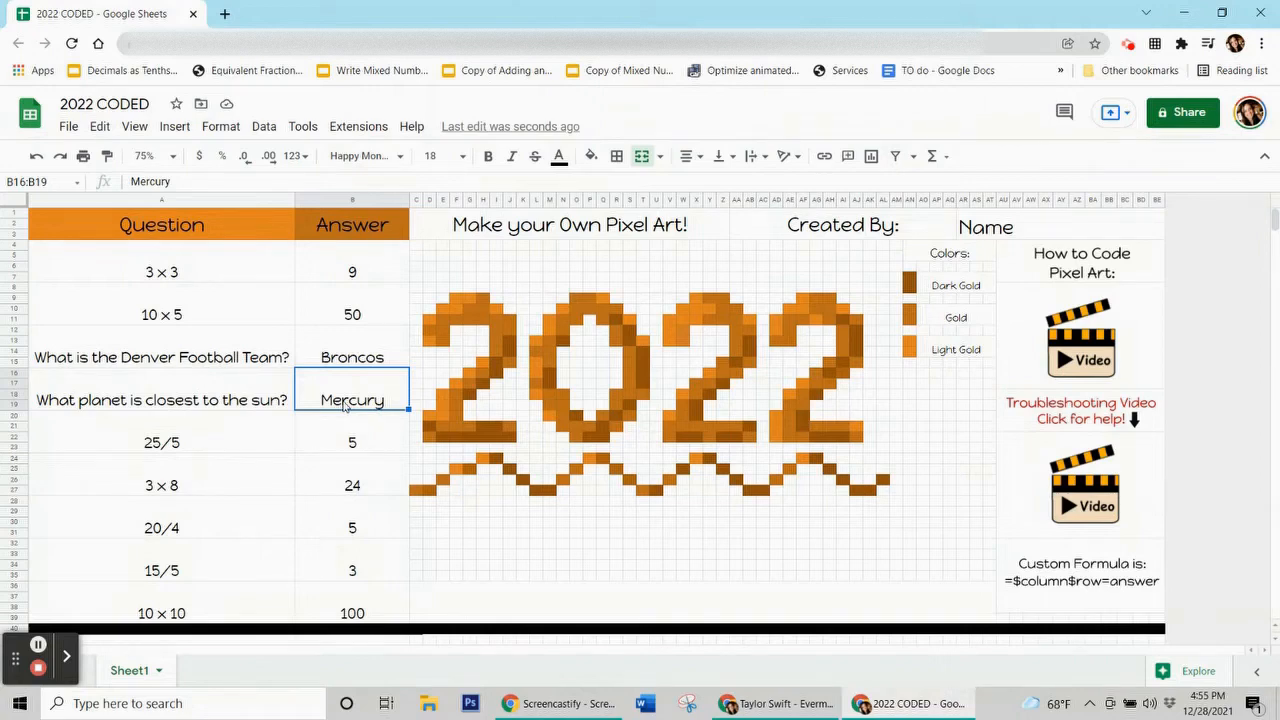
click(366, 281)
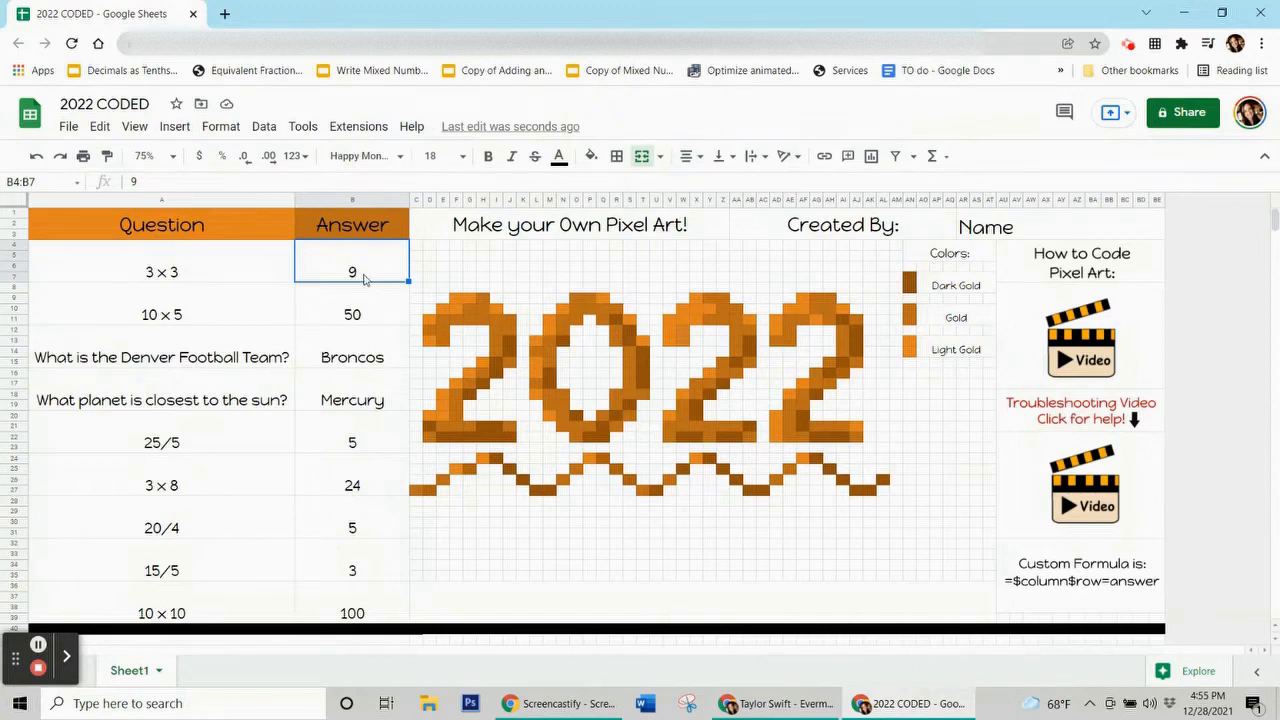
click(335, 310)
click(325, 360)
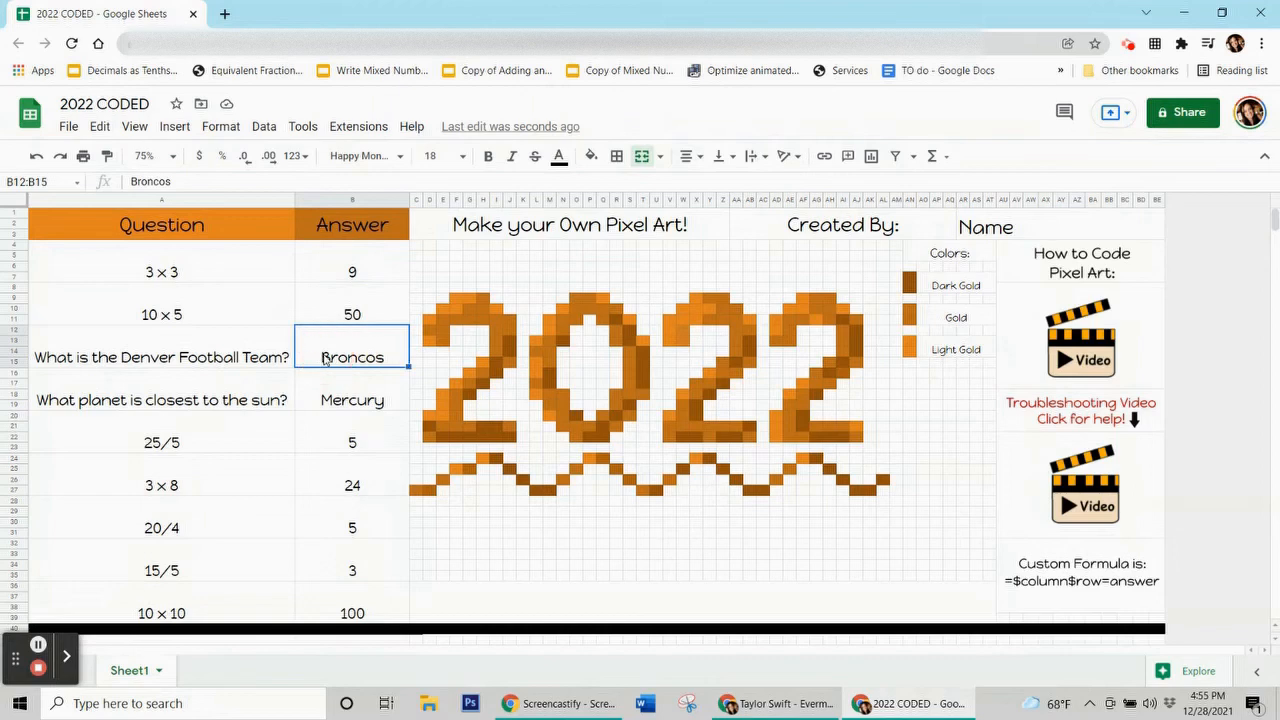
click(341, 264)
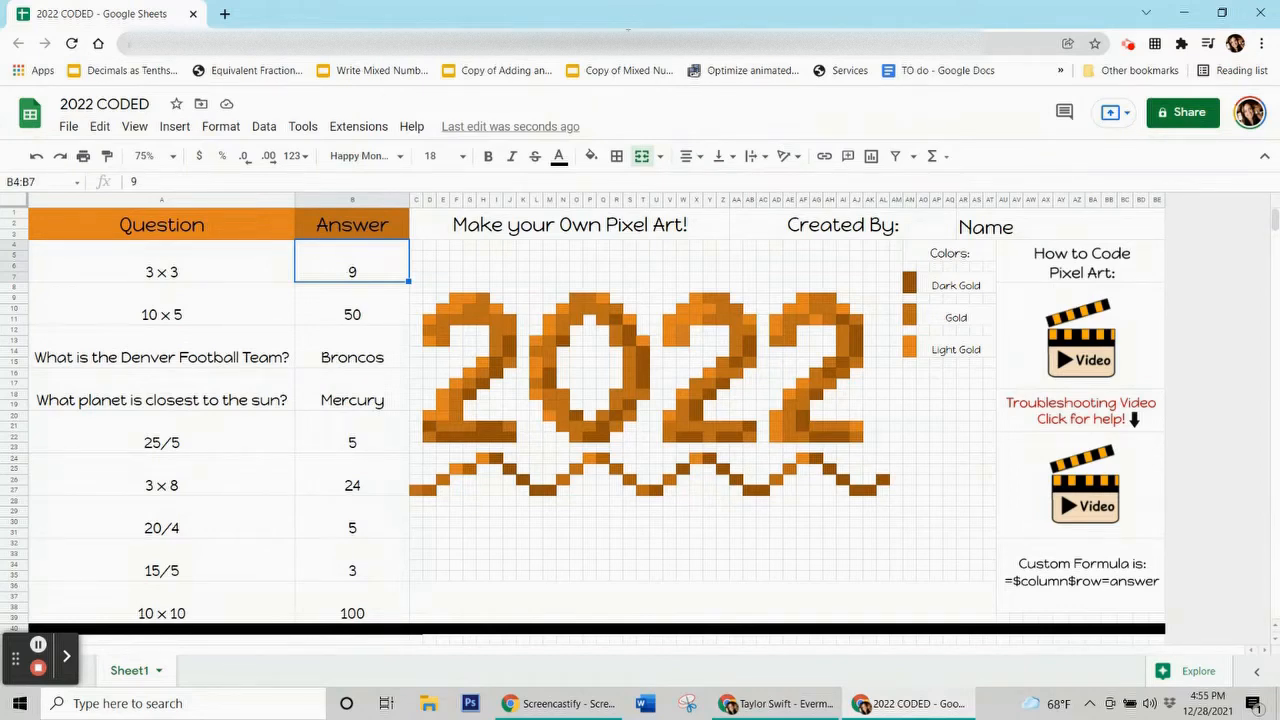
click(356, 312)
click(354, 345)
click(352, 395)
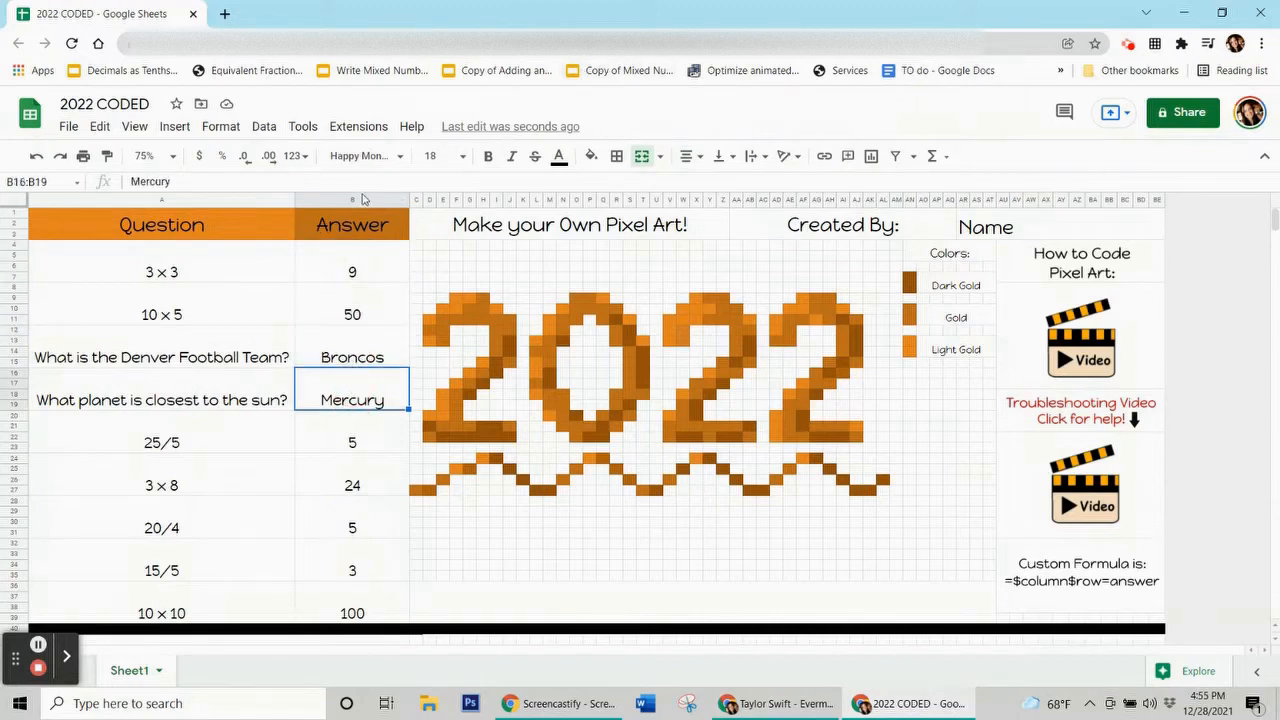
click(363, 200)
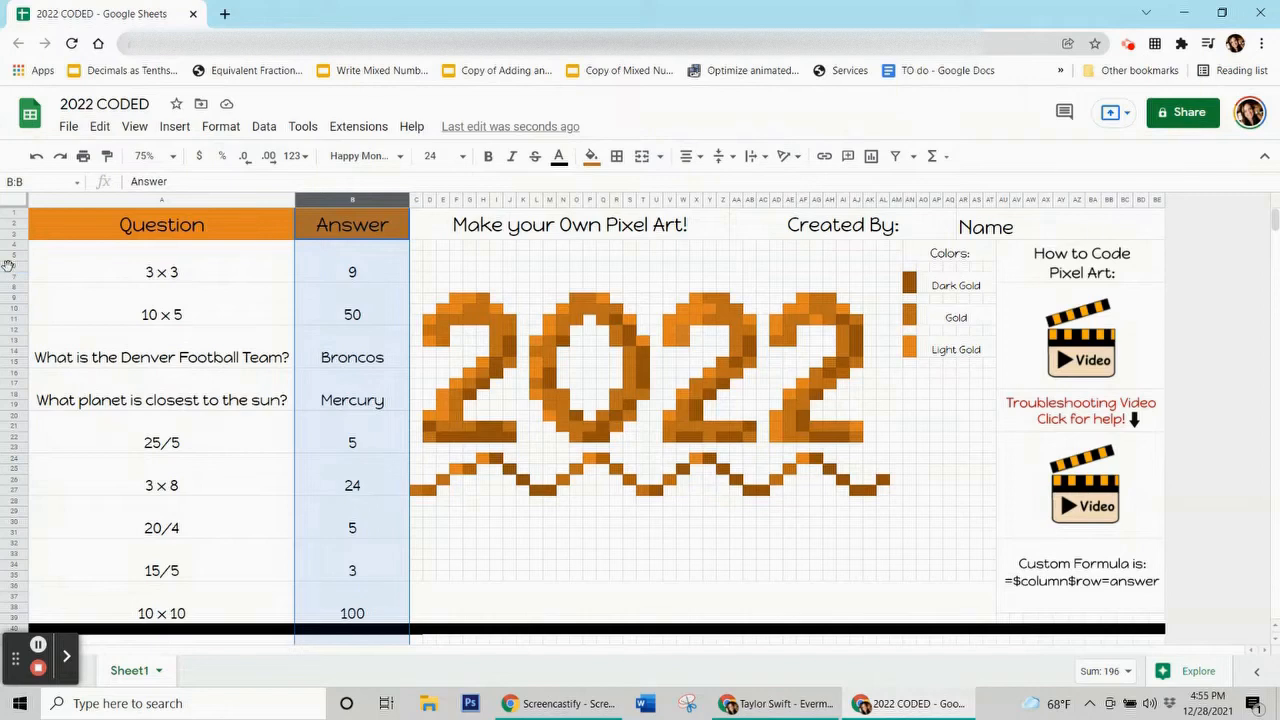
click(13, 266)
click(337, 264)
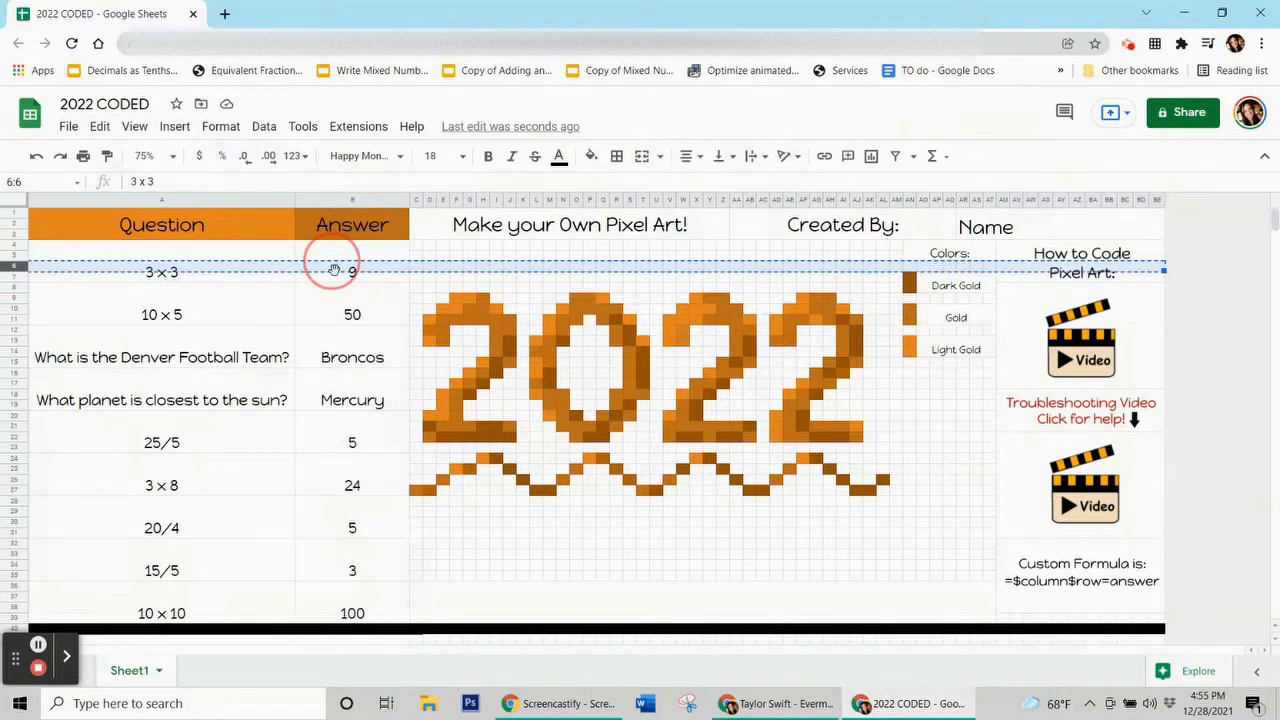
click(338, 316)
click(346, 276)
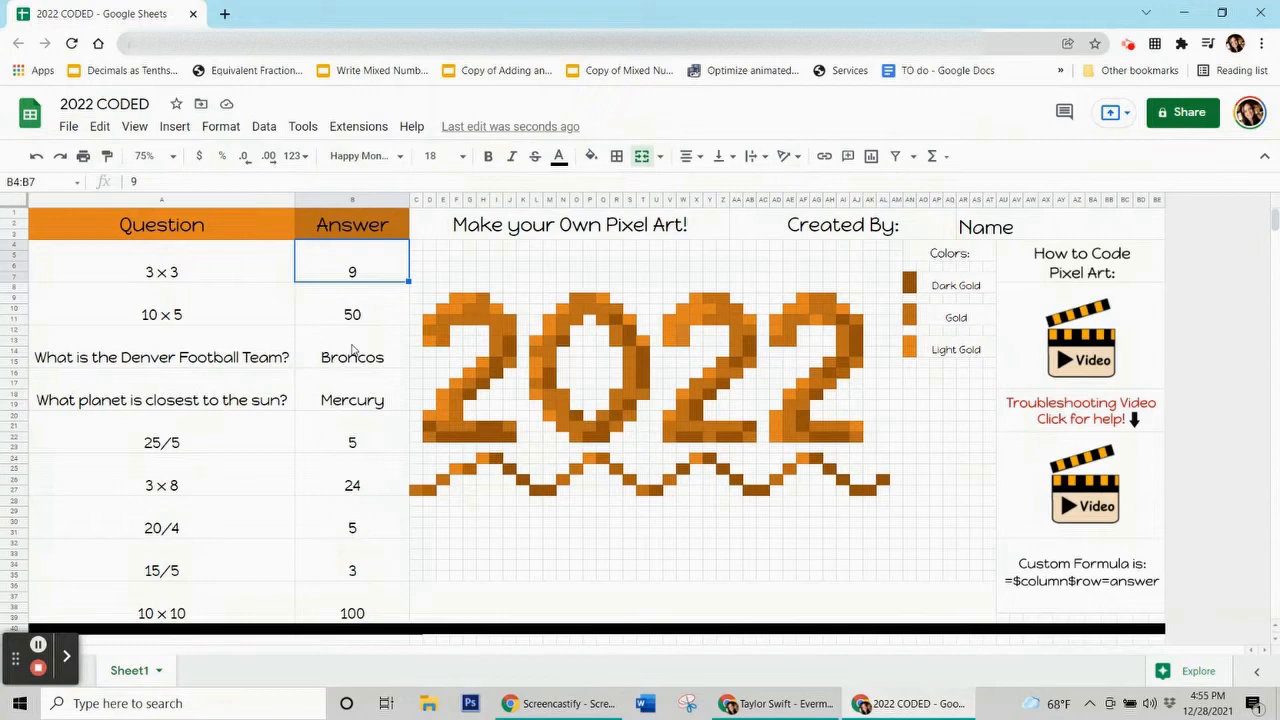
click(348, 258)
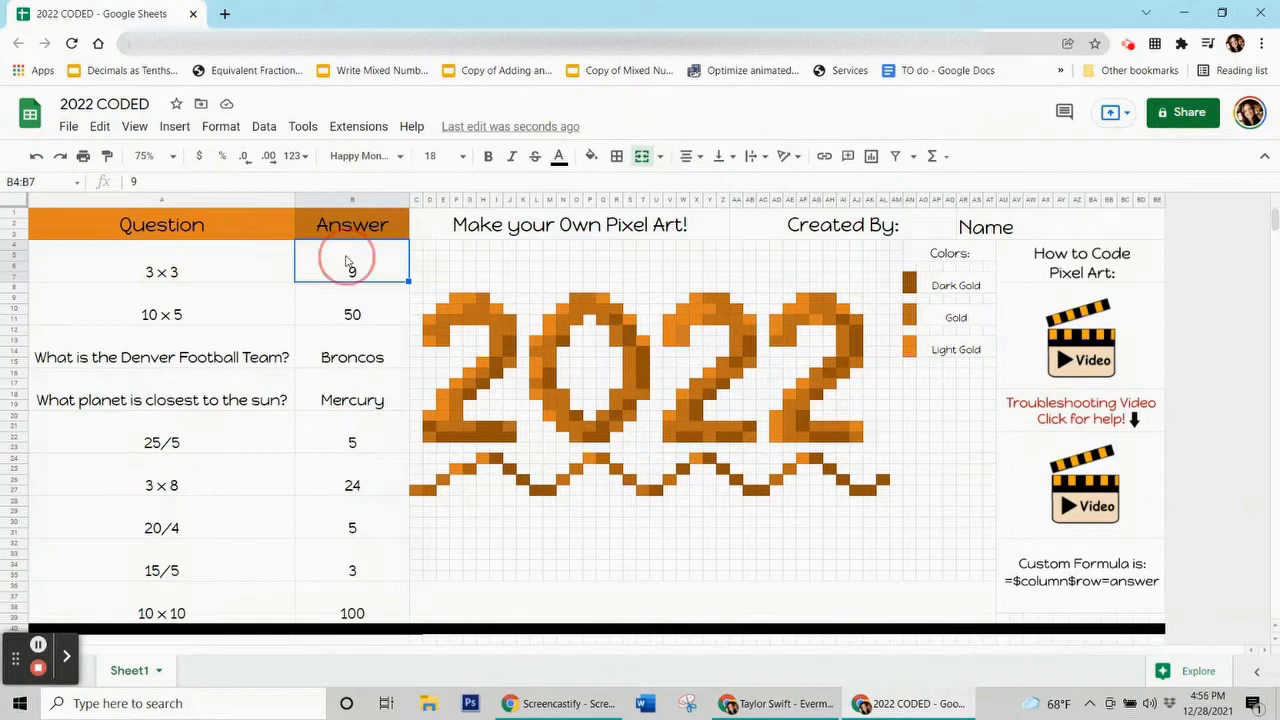
click(352, 200)
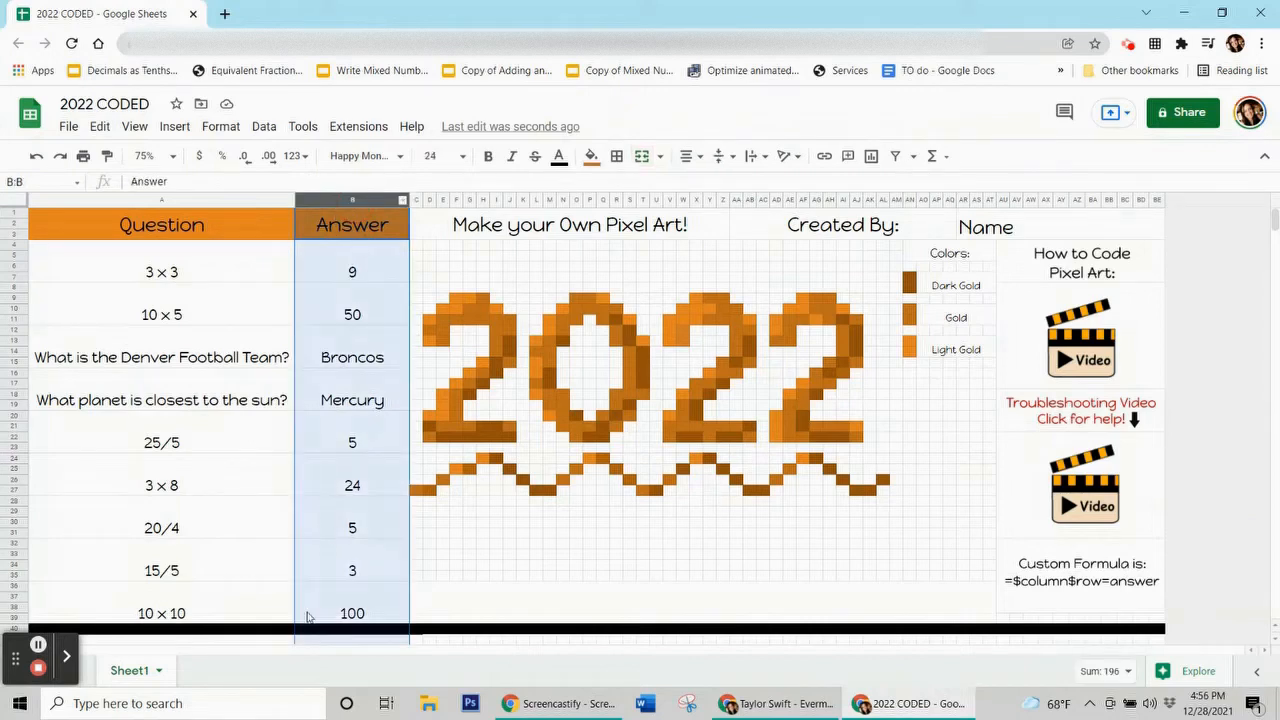
click(344, 262)
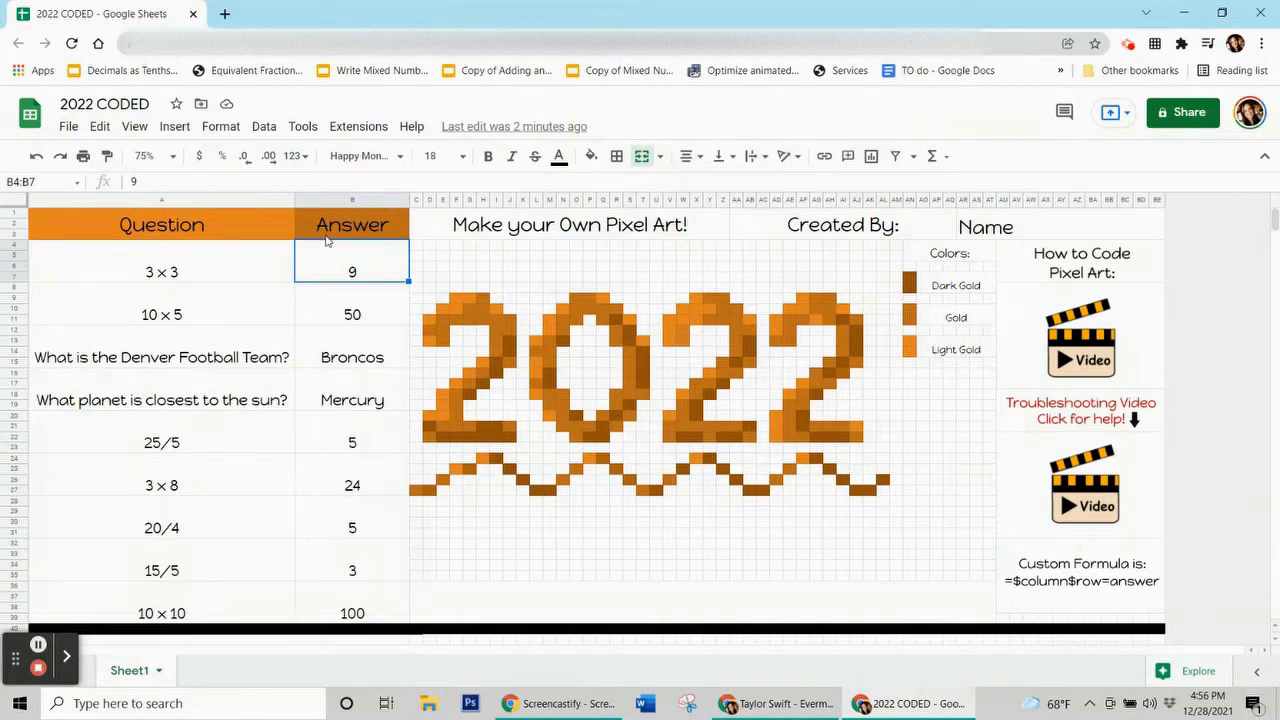
click(323, 318)
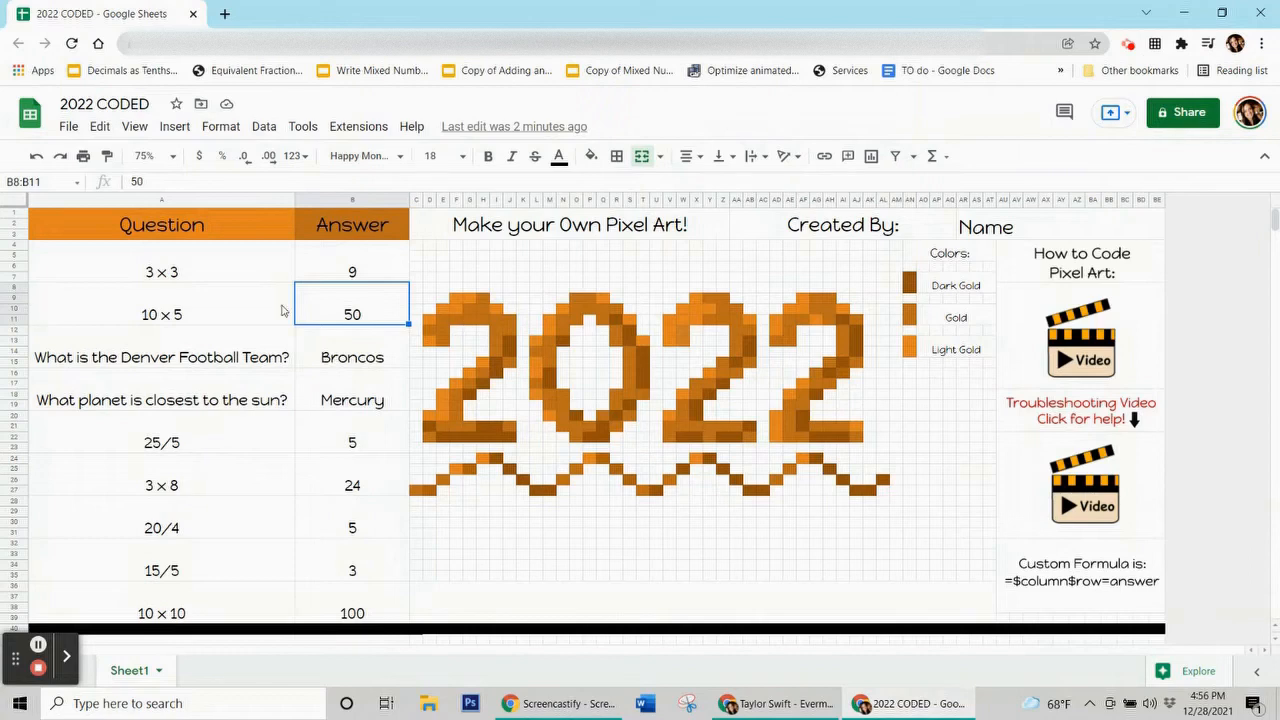
click(345, 343)
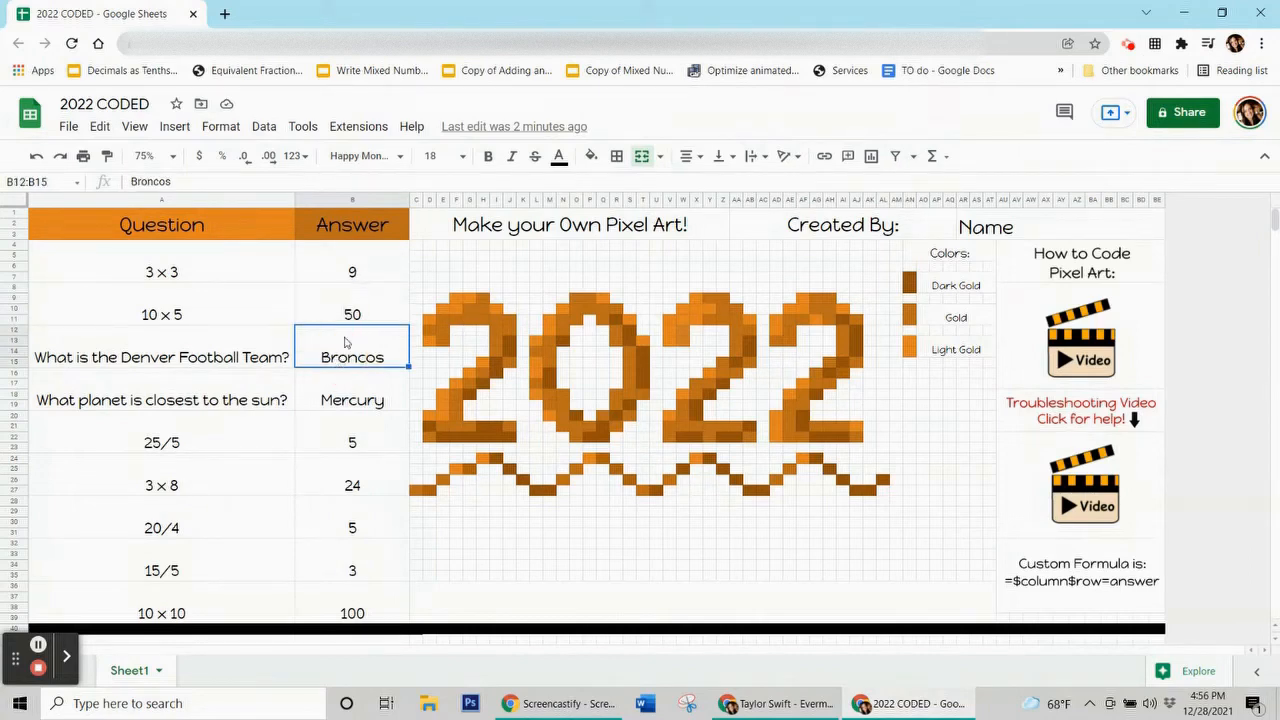
click(370, 359)
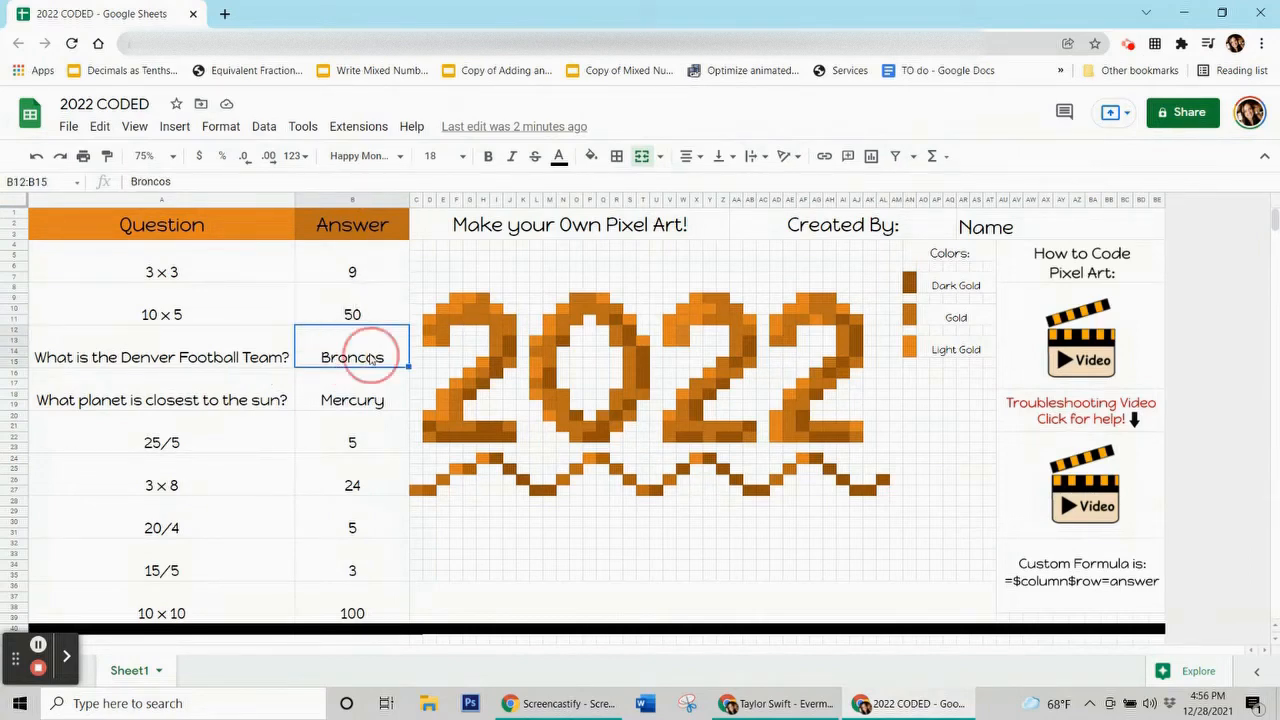
click(375, 272)
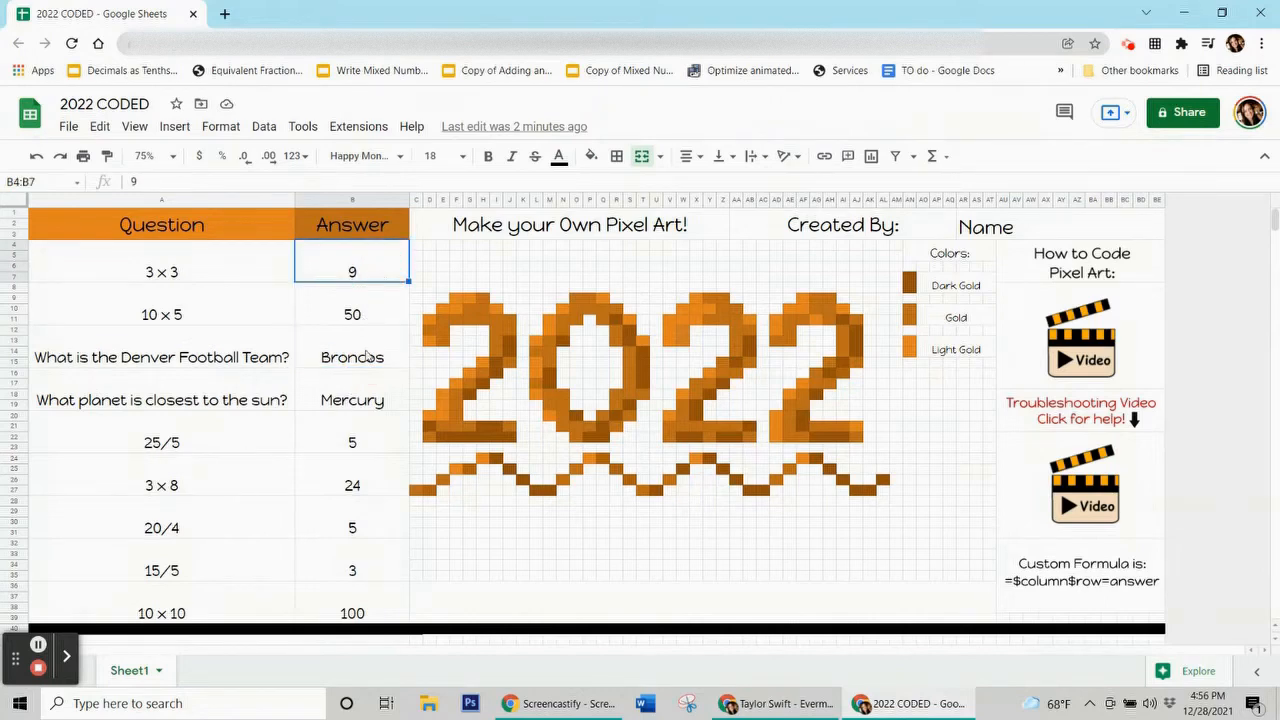
click(368, 355)
click(375, 271)
click(1110, 564)
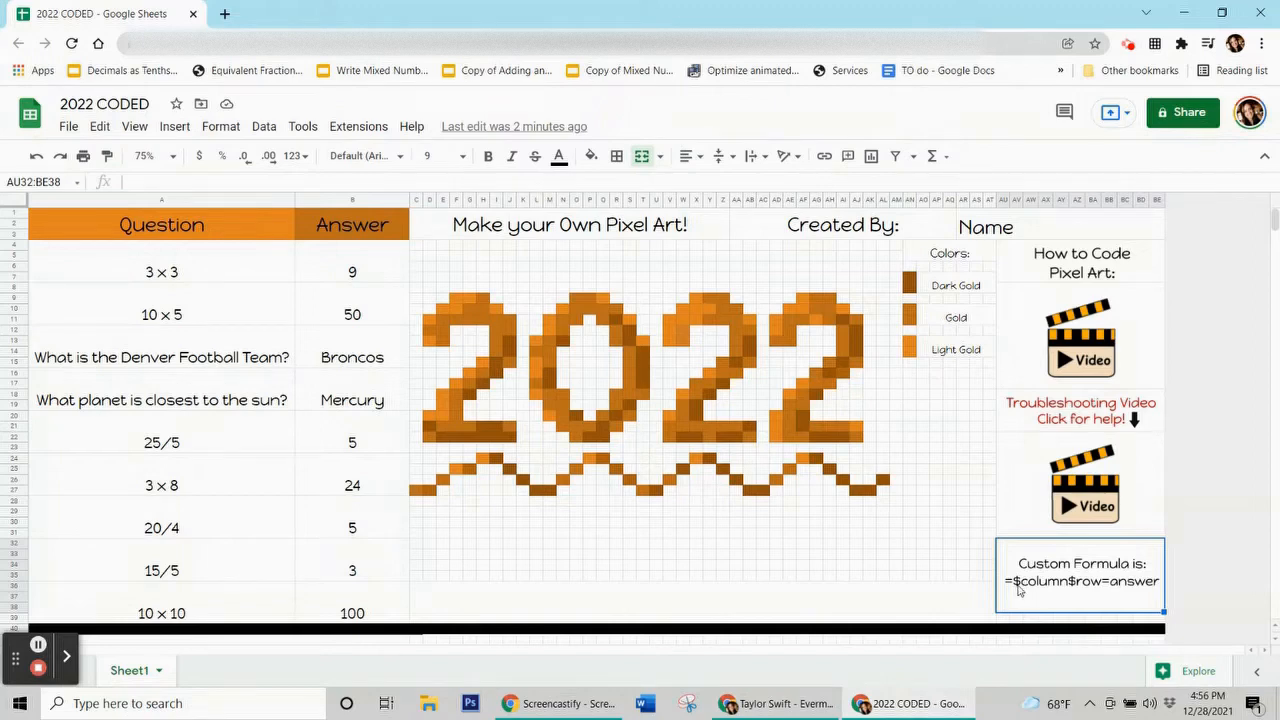
click(1050, 588)
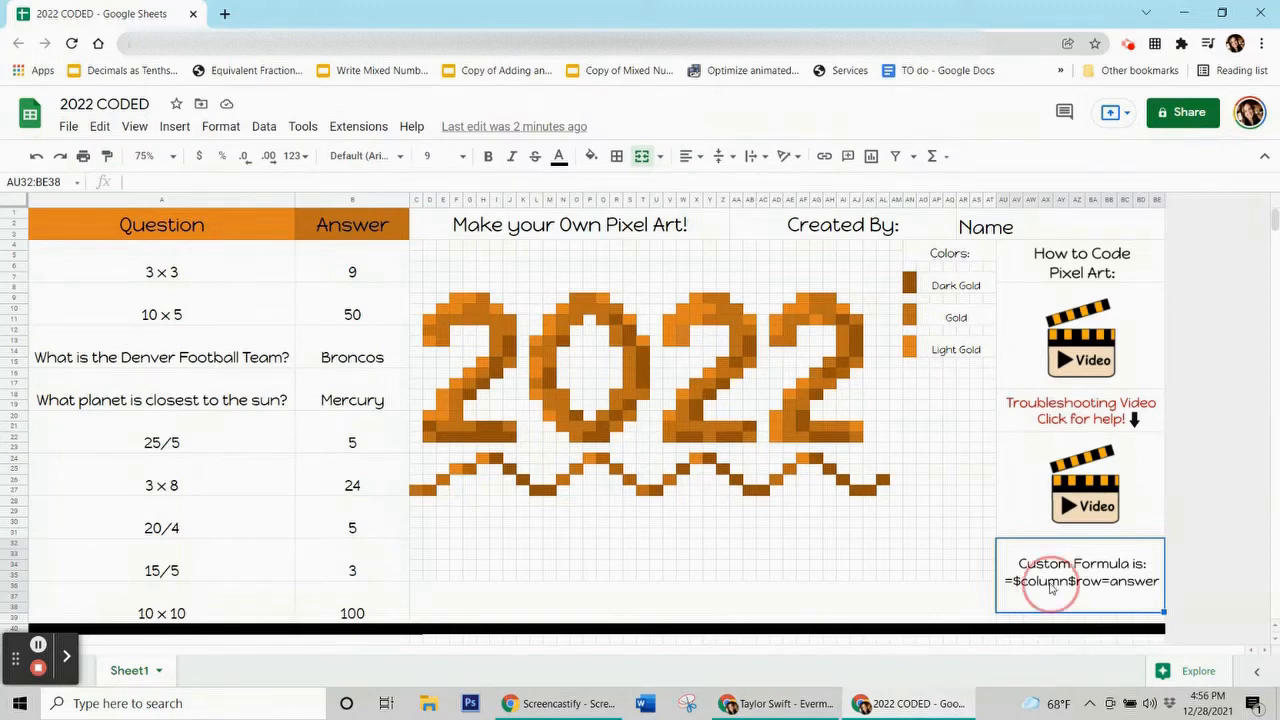
click(340, 199)
click(337, 275)
click(340, 312)
click(342, 362)
click(345, 440)
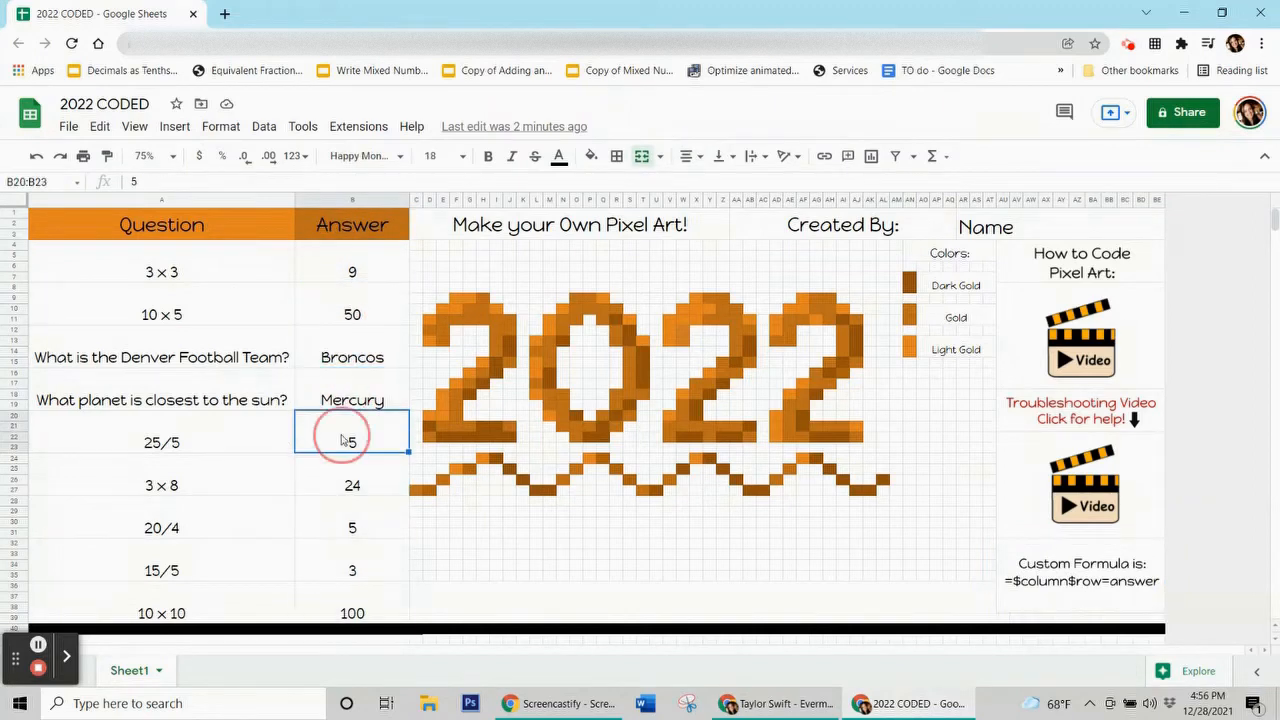
click(1087, 592)
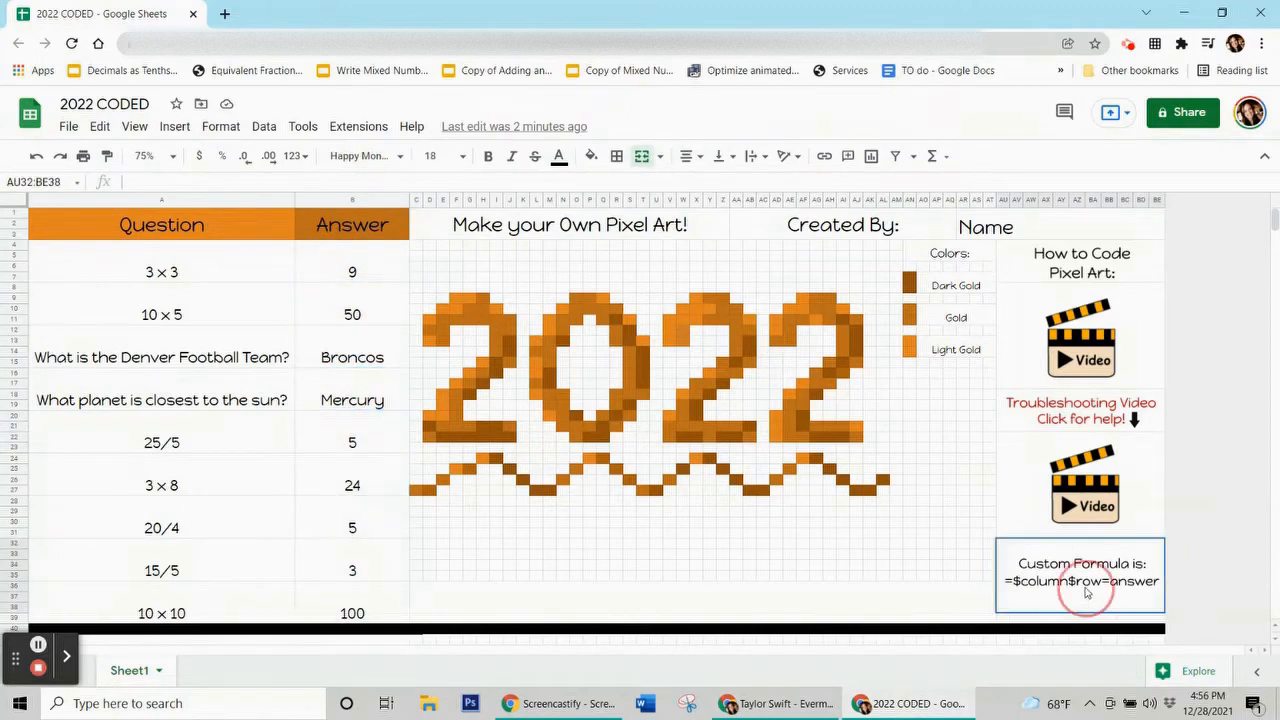
click(343, 272)
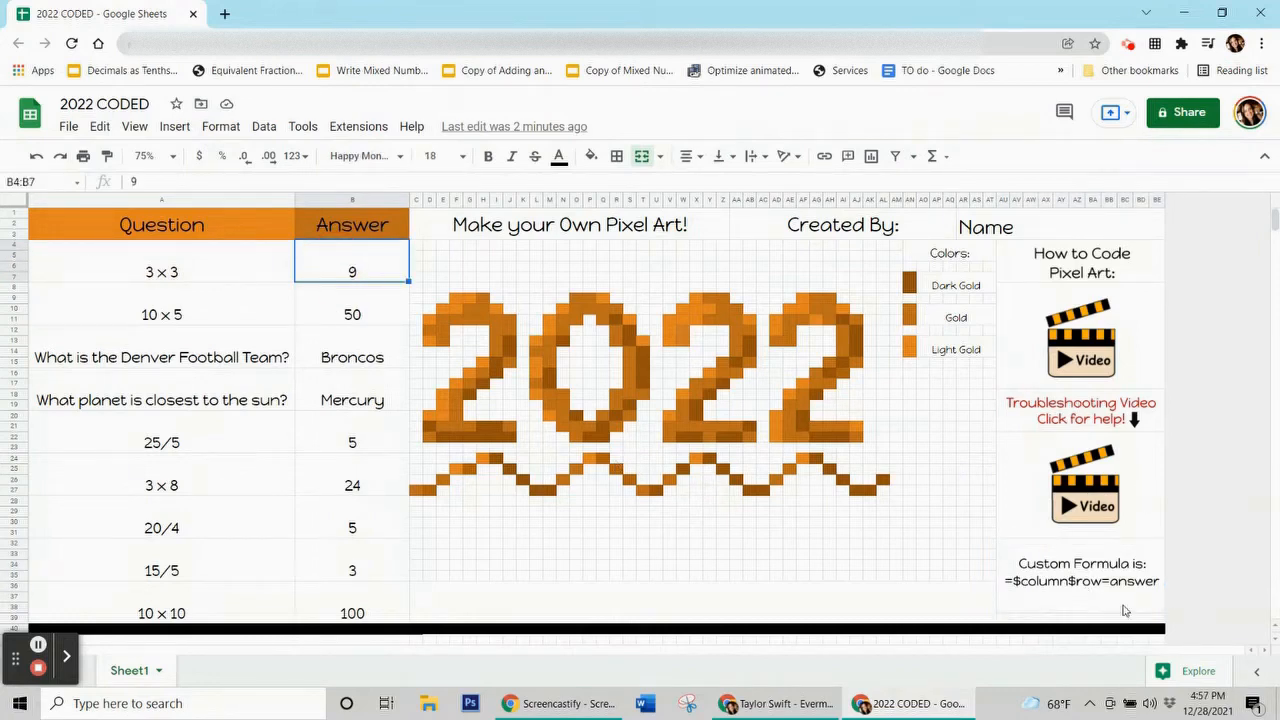
click(1142, 576)
click(310, 268)
click(344, 380)
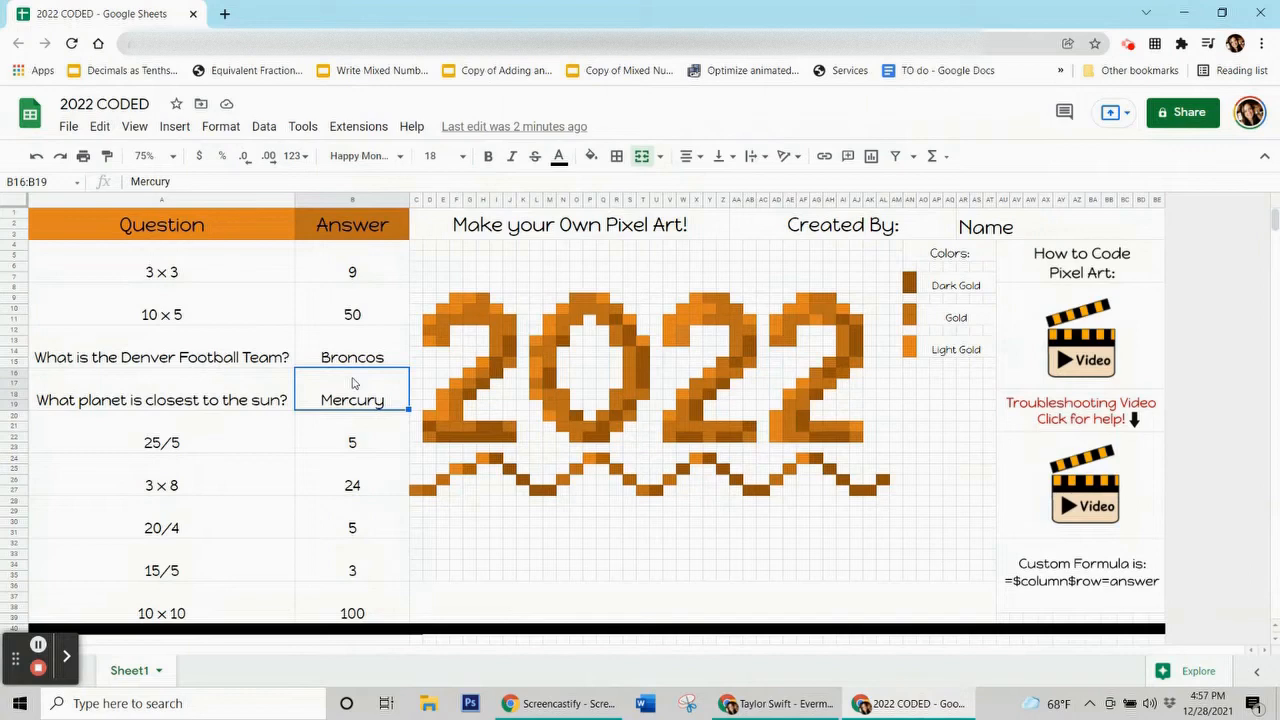
click(222, 128)
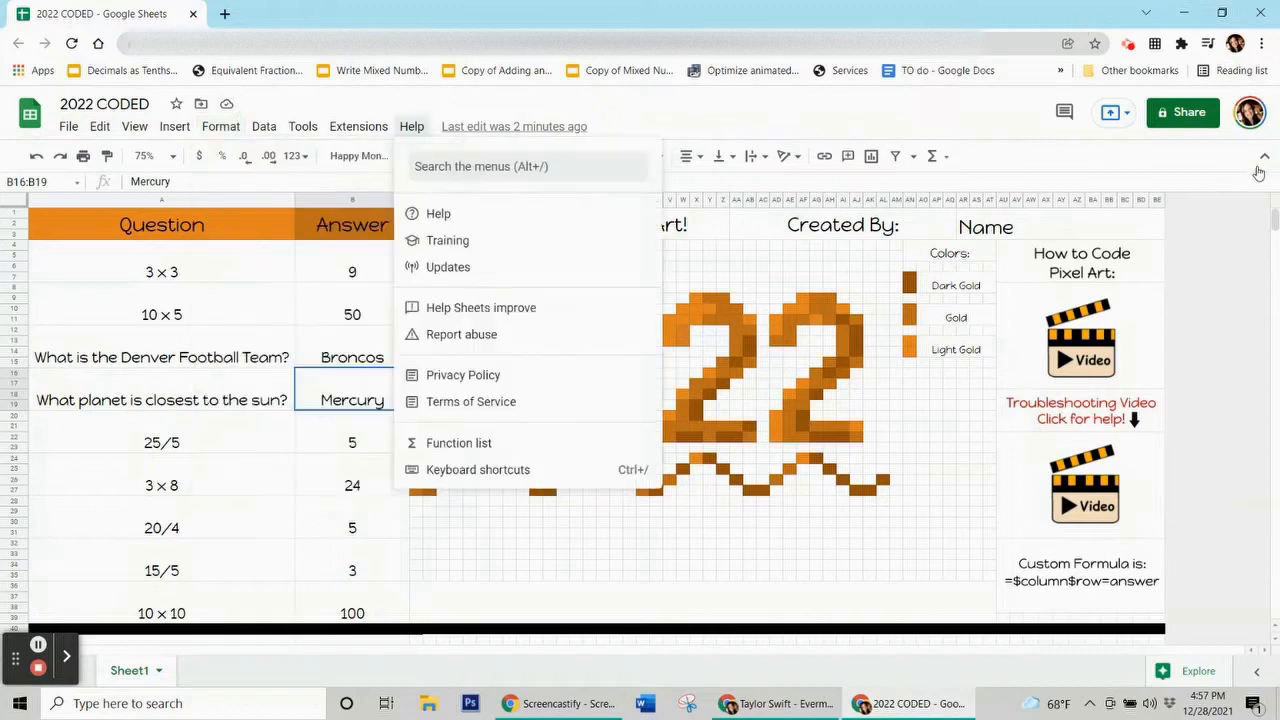
Open conditional formatting for the Mercury cell, then discard the draft 'Is not empty' rule.
mouse_move(208, 130)
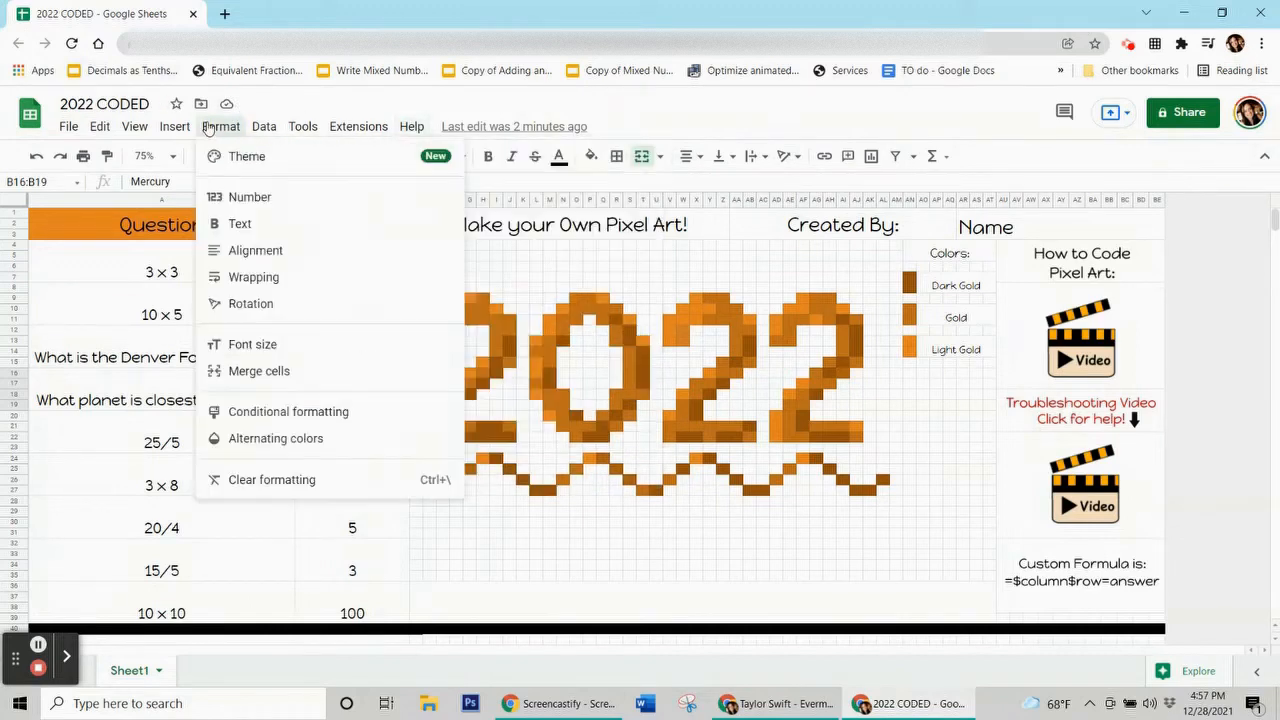
click(262, 424)
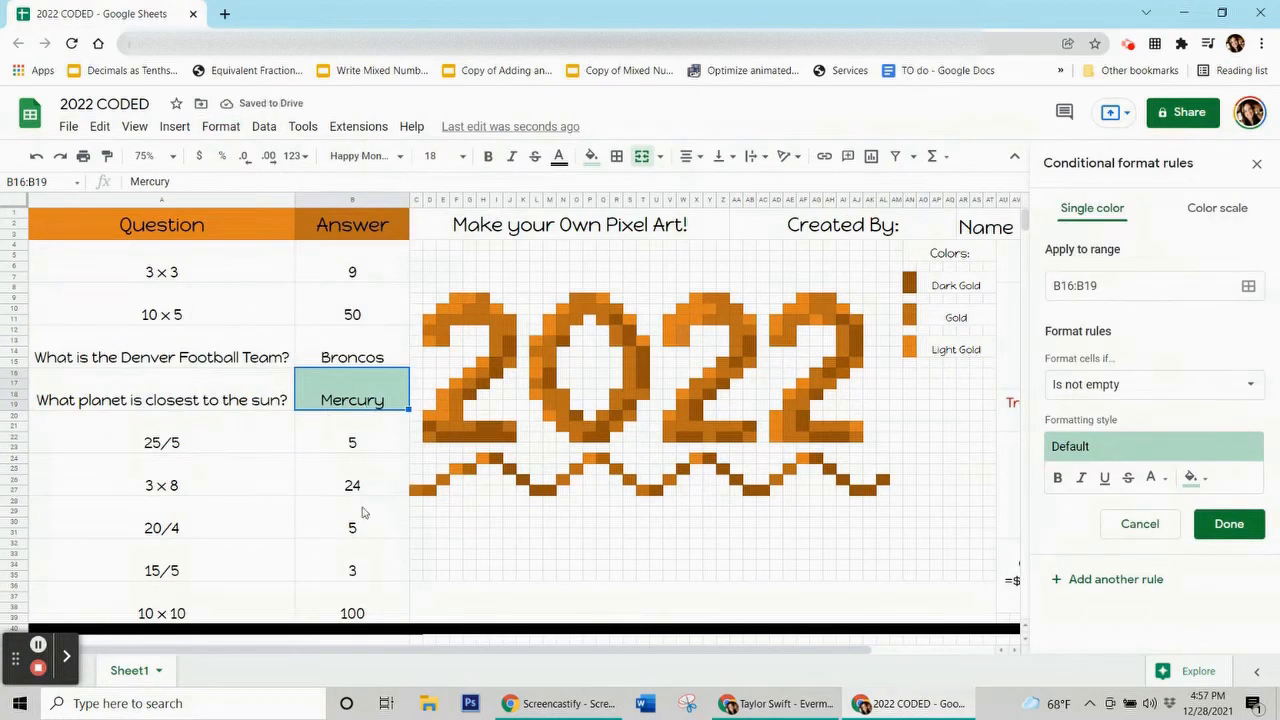
click(363, 449)
click(1139, 523)
Start a new rule for the 9 answer cell B4:B7 and check the art's fill colours.
click(332, 267)
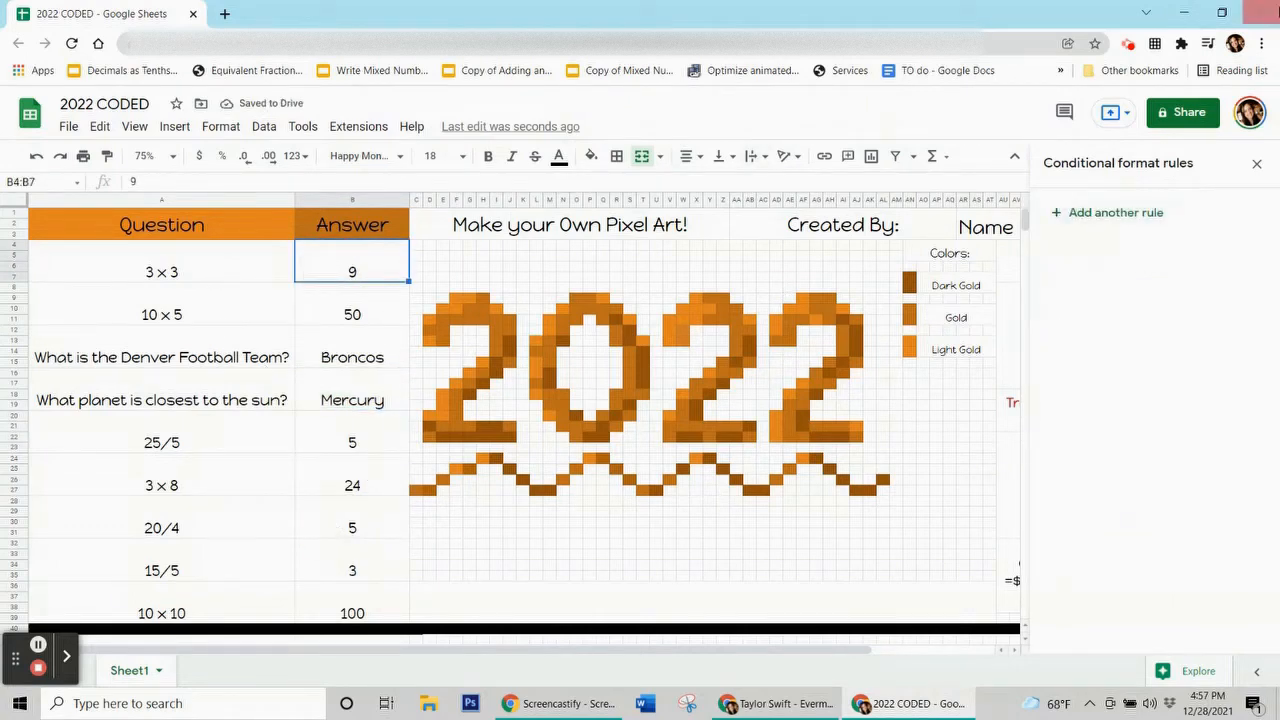
click(1128, 214)
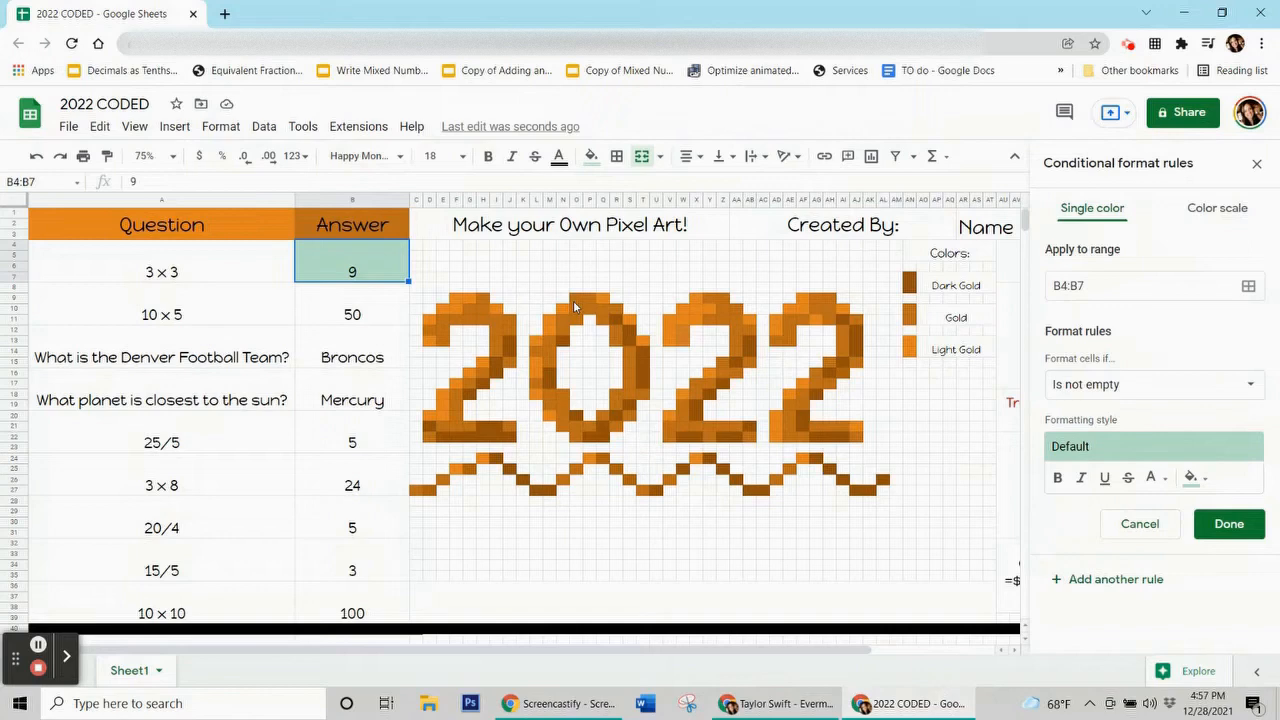
click(696, 310)
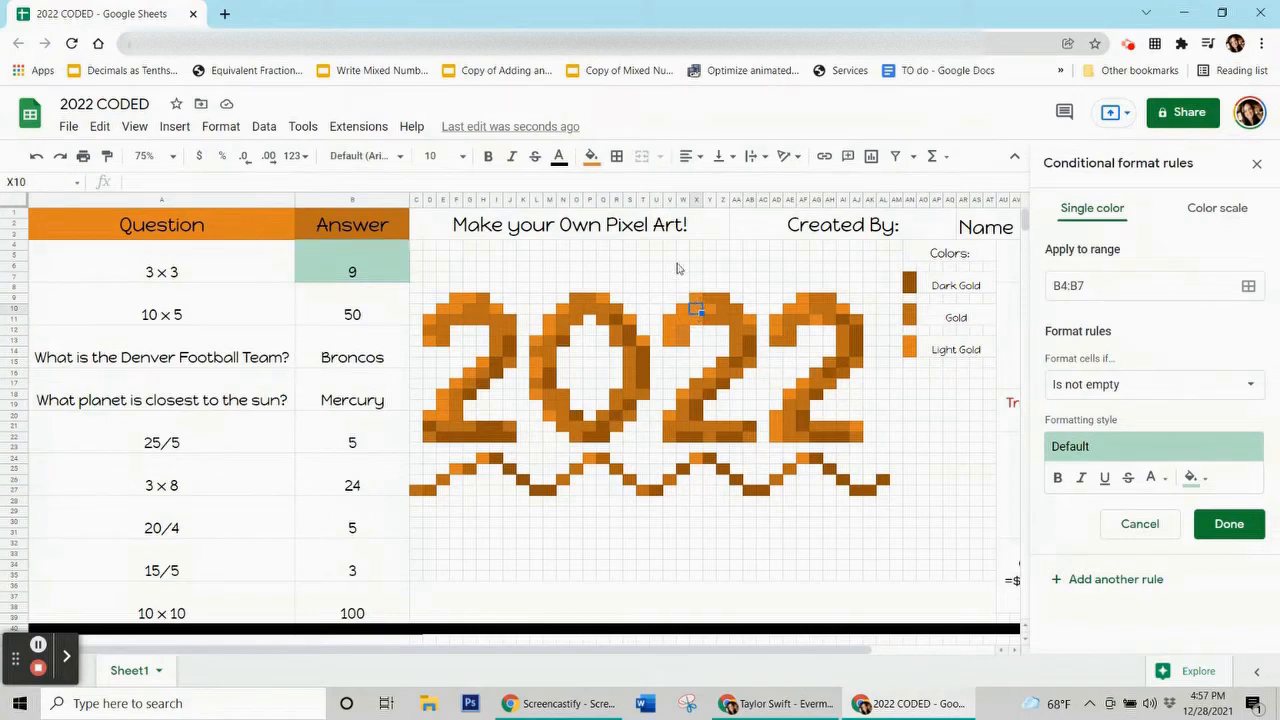
click(592, 158)
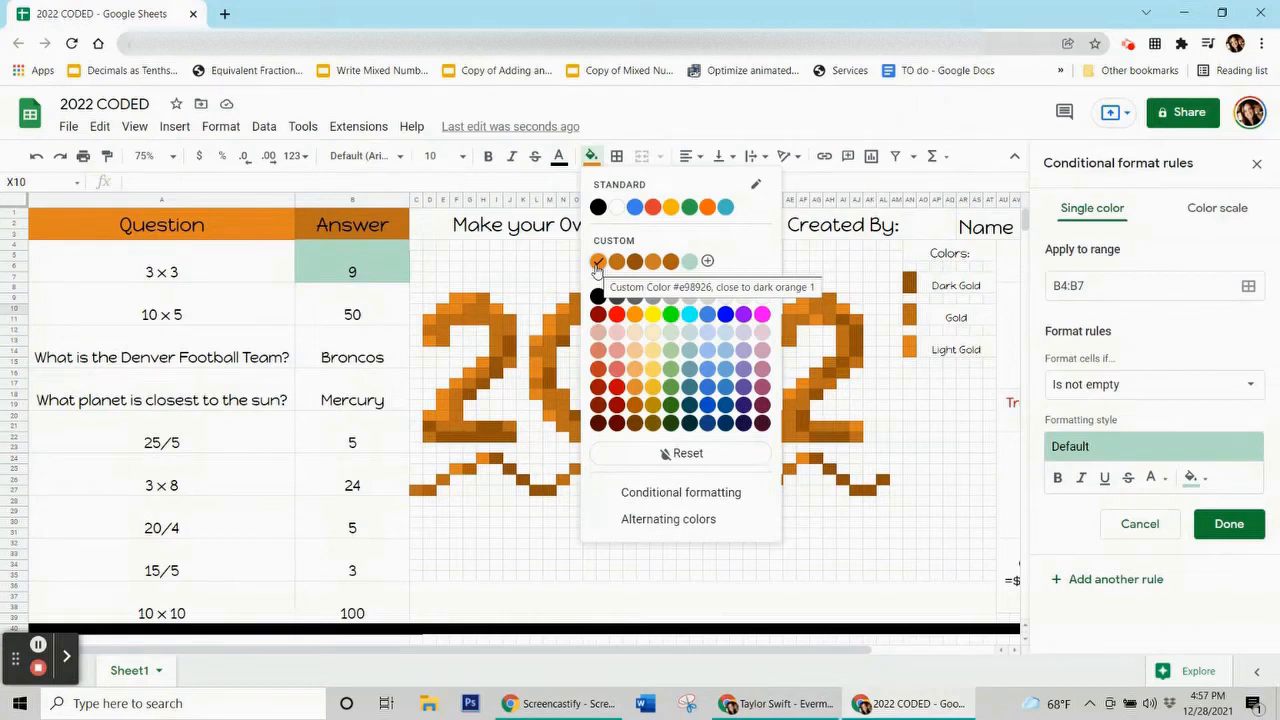
click(484, 277)
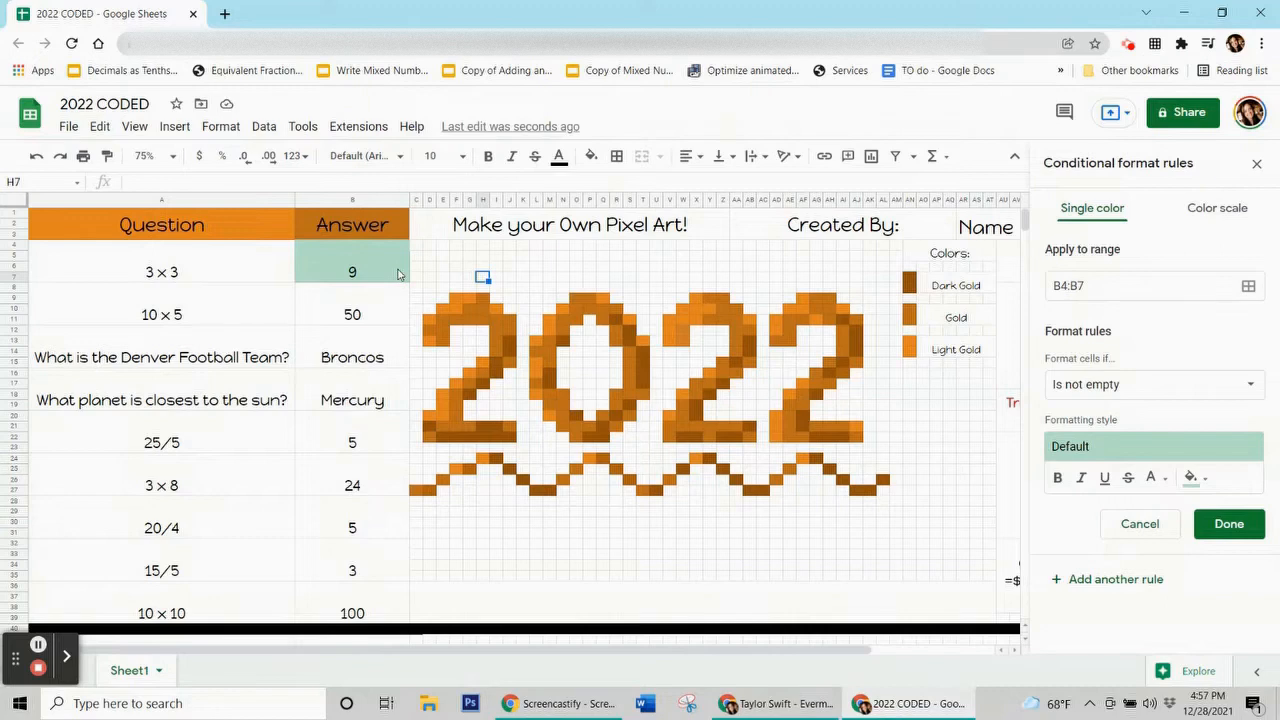
click(392, 274)
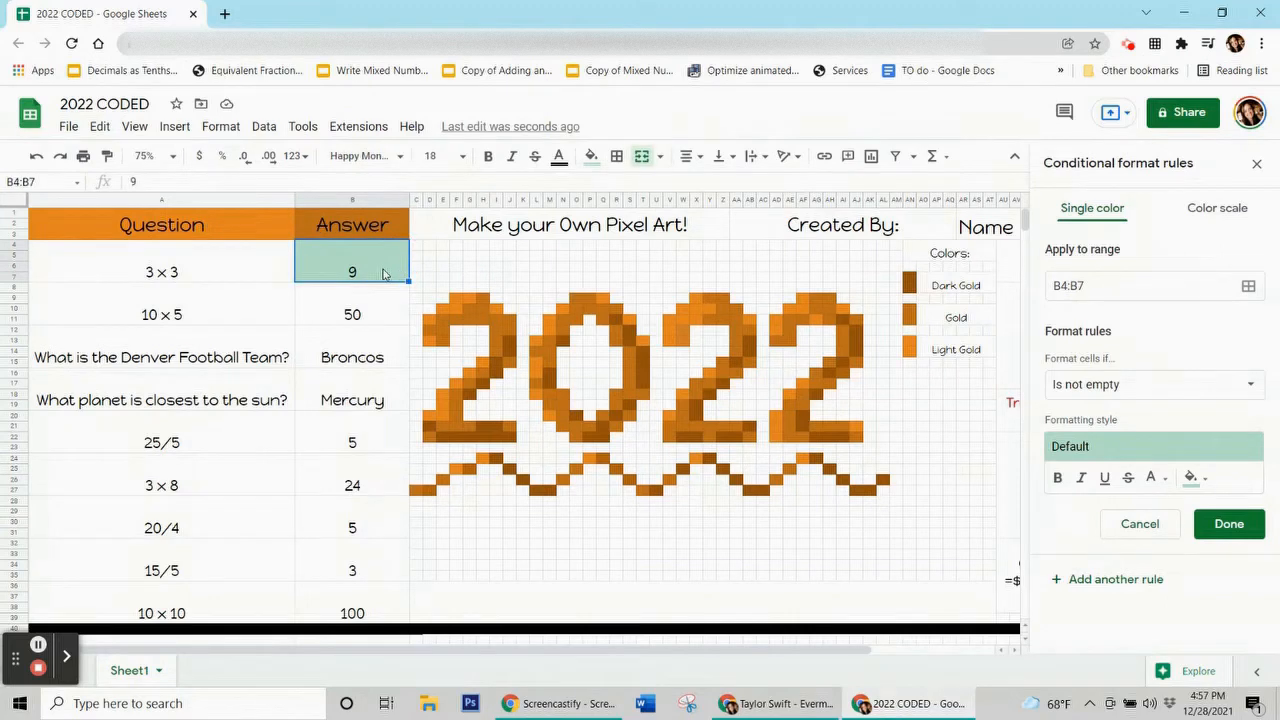
Set the draft rule's fill colour to the first custom gold swatch.
double_click(383, 273)
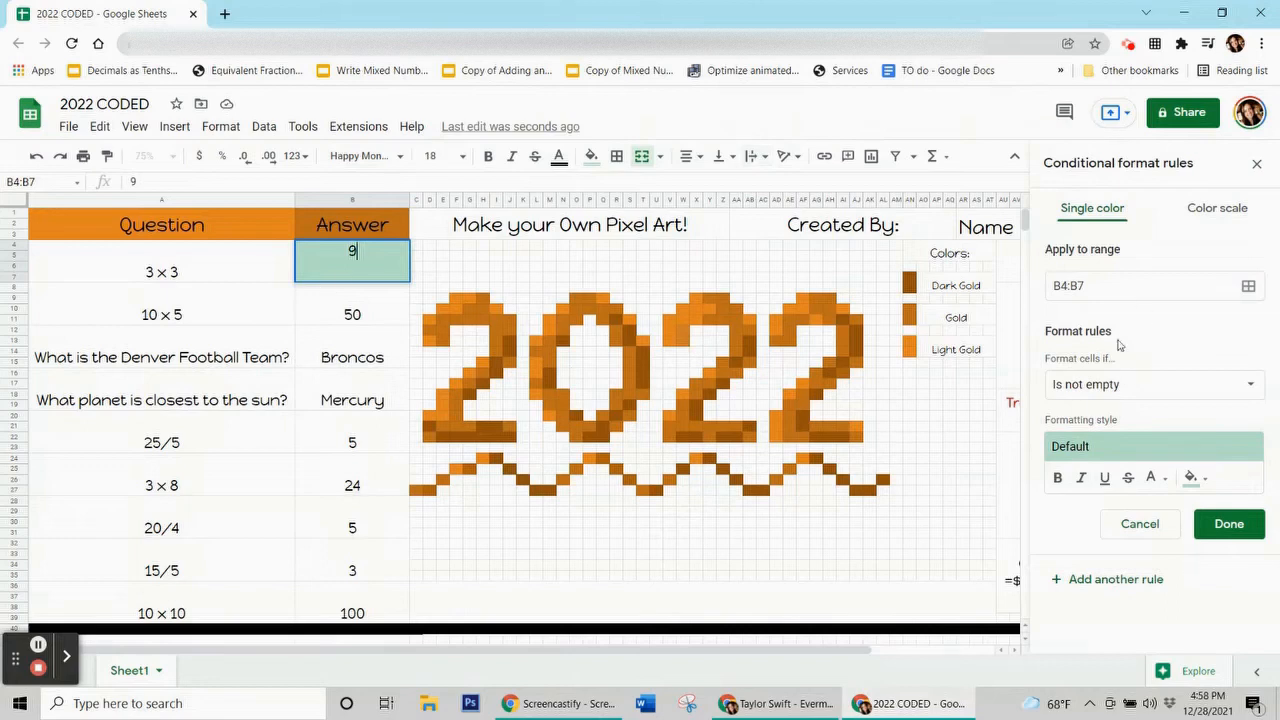
click(1199, 481)
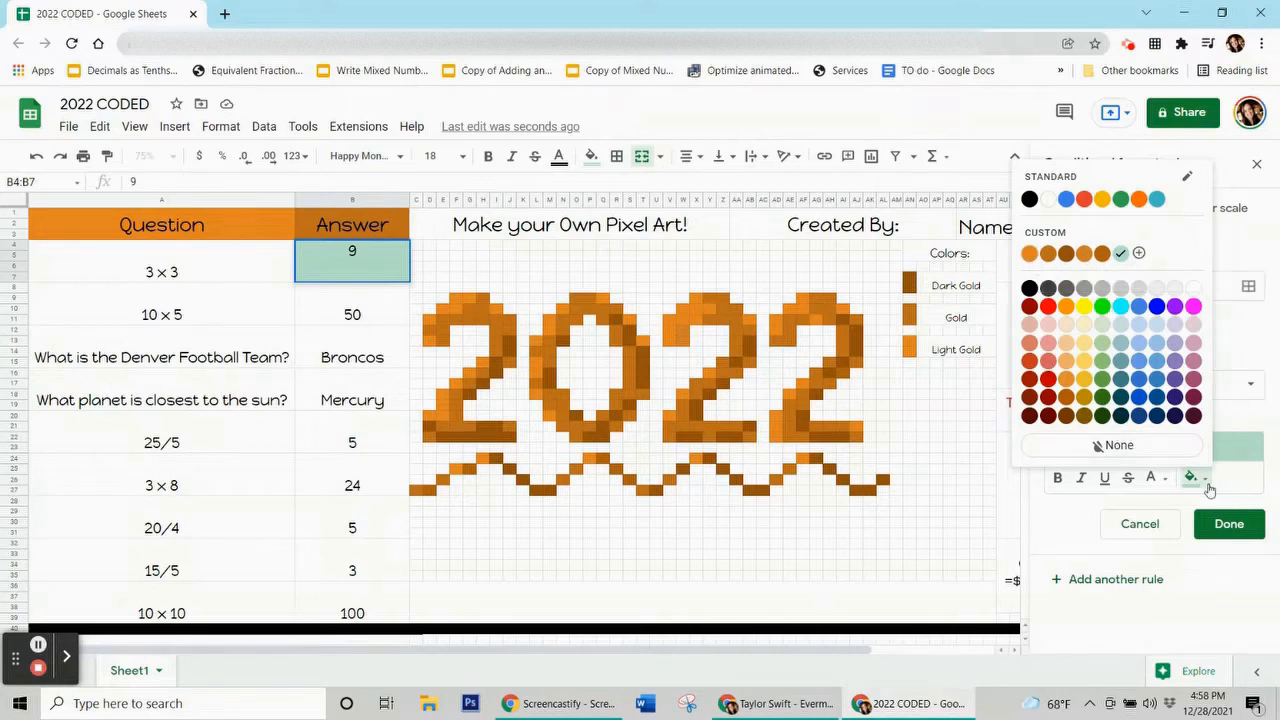
click(1031, 254)
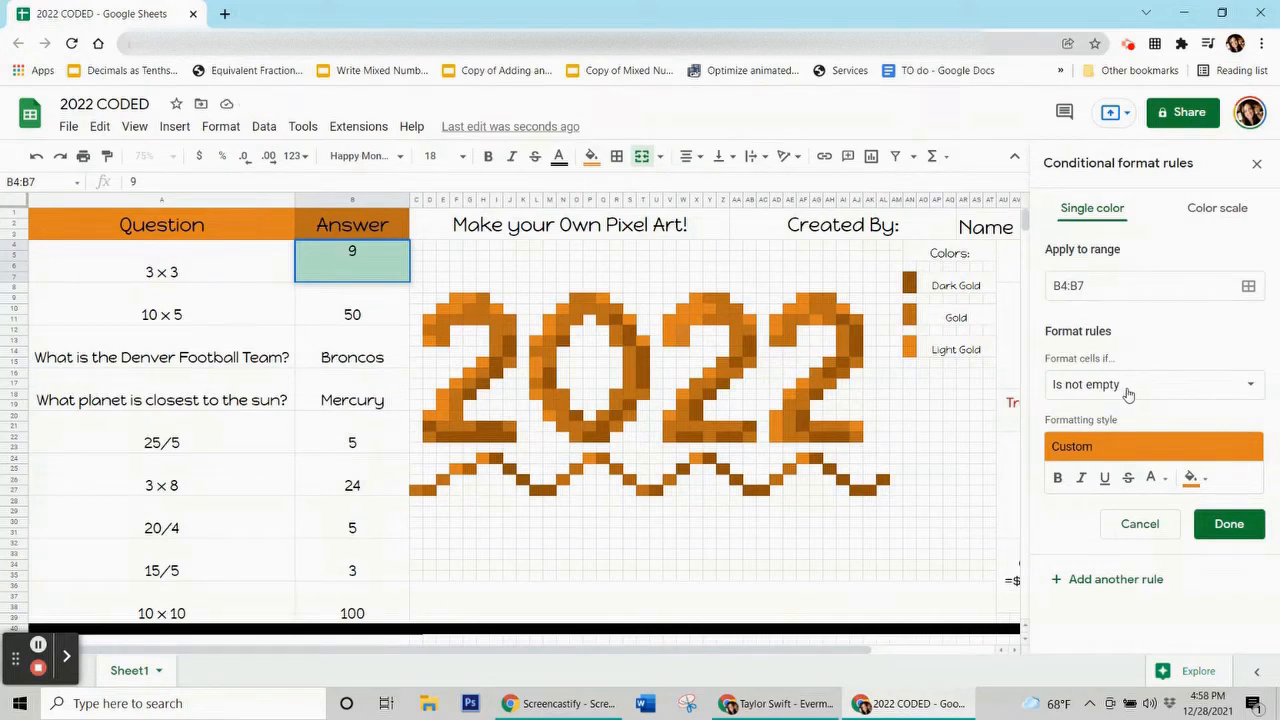
Set the B4:B7 rule condition to custom formula =$b$4=9 and save it.
click(1128, 393)
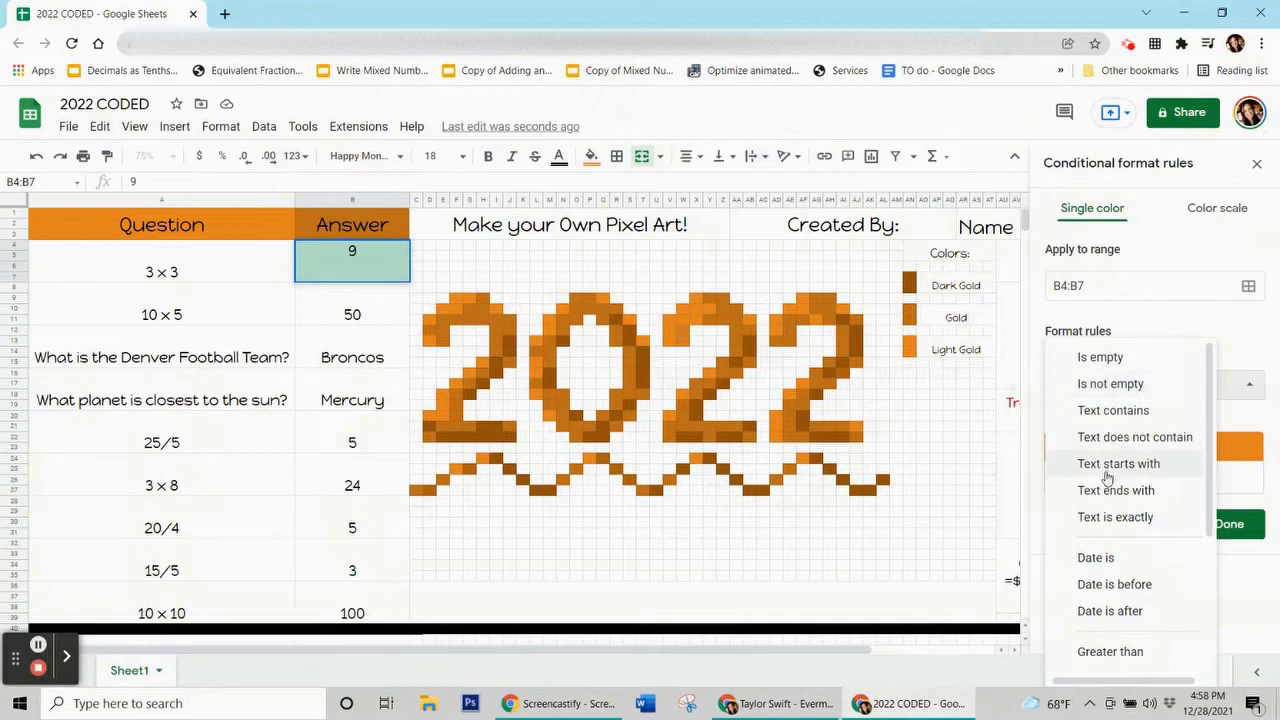
scroll(1107, 477, down, 3)
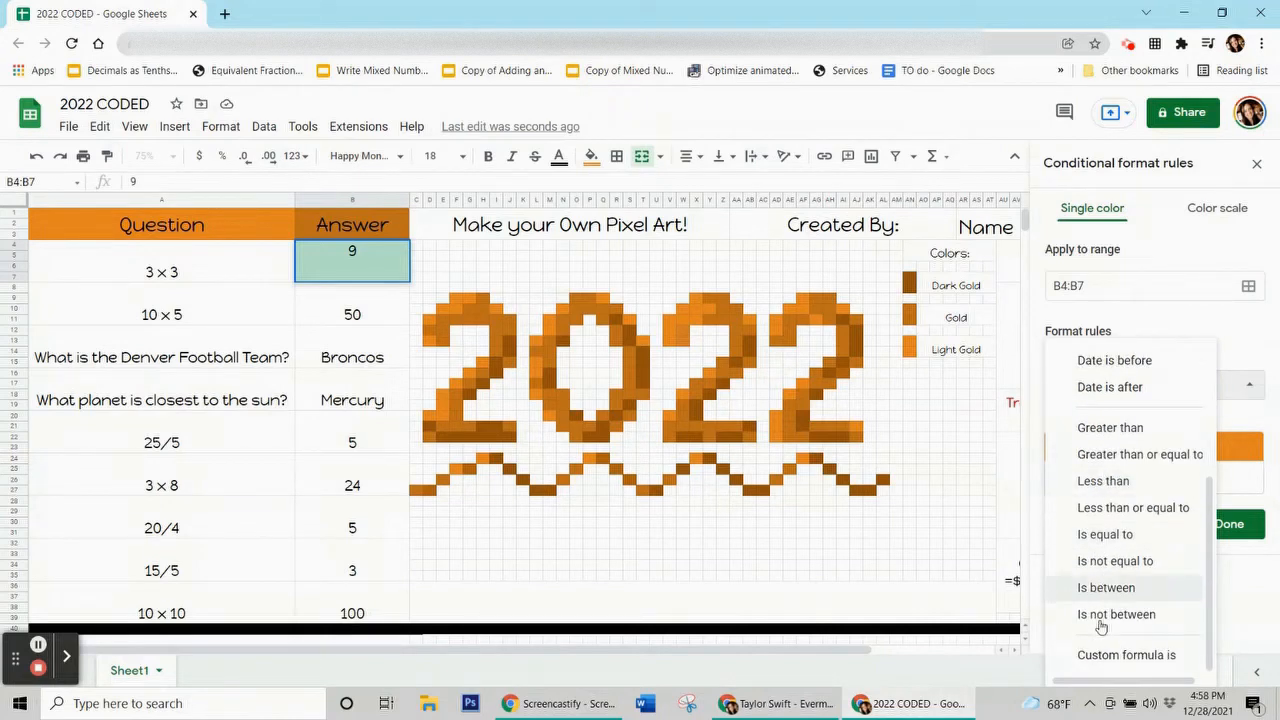
click(1113, 655)
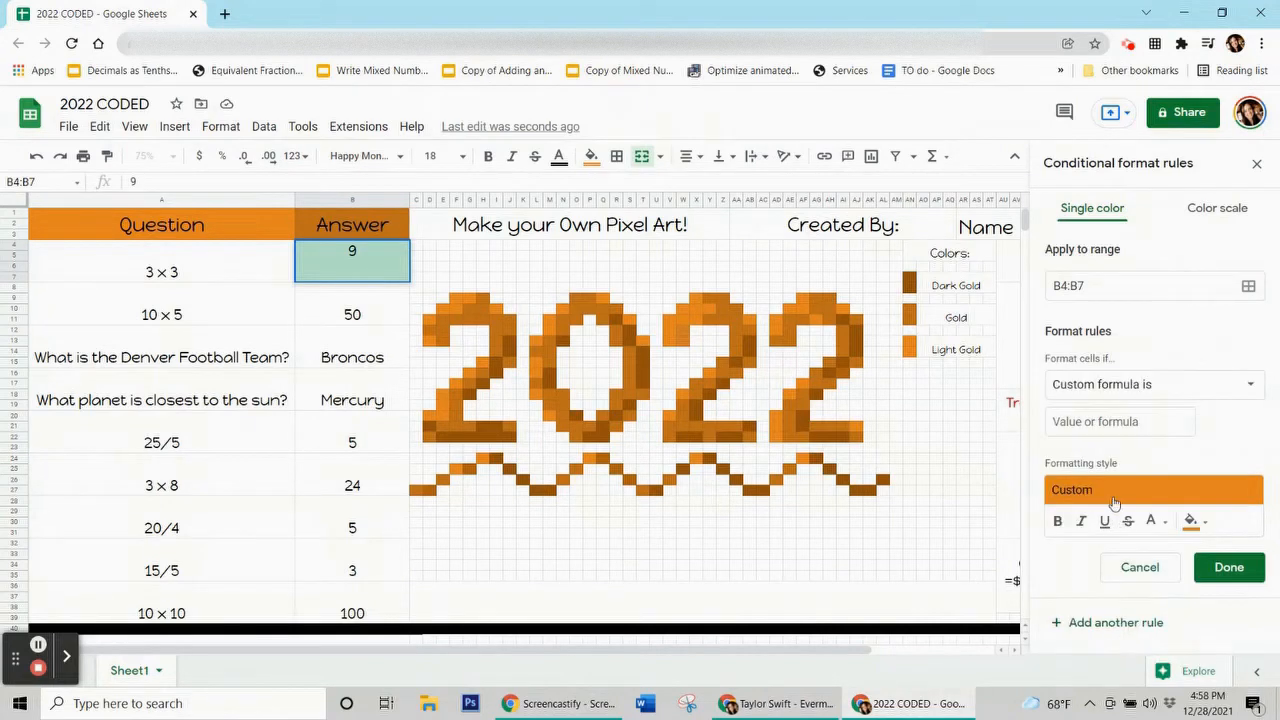
click(1108, 420)
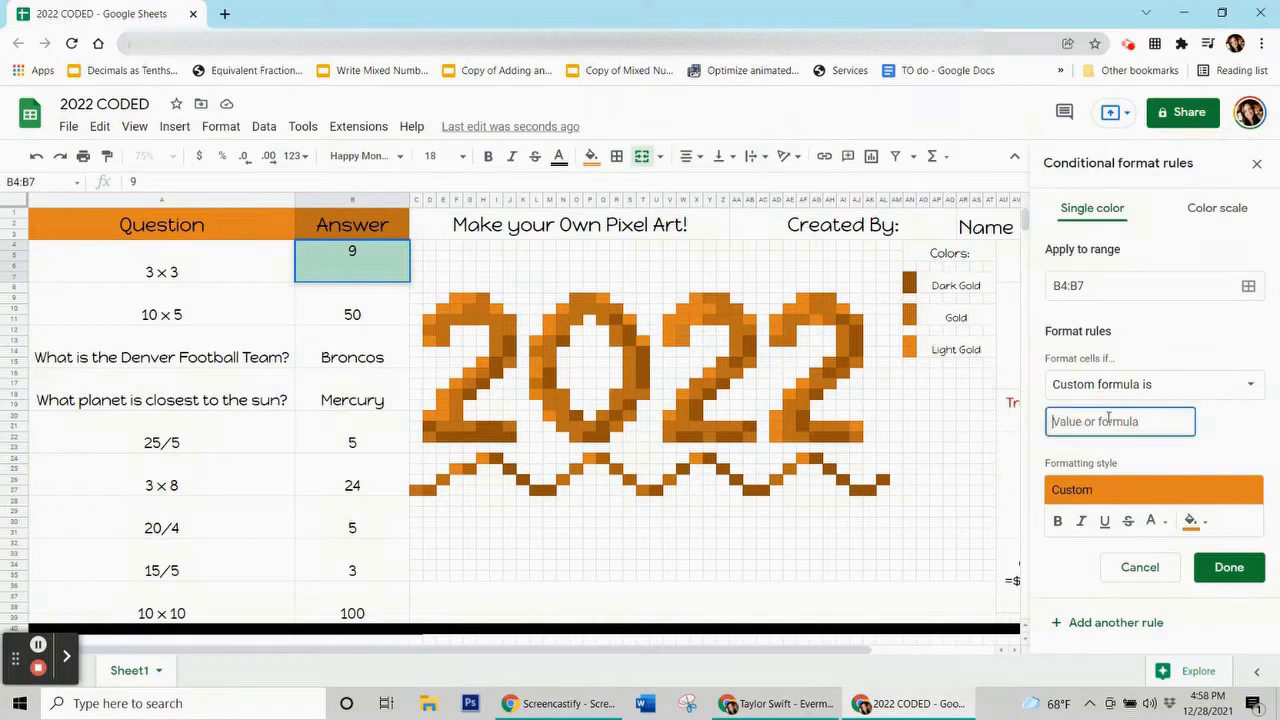
text(=$b$4=)
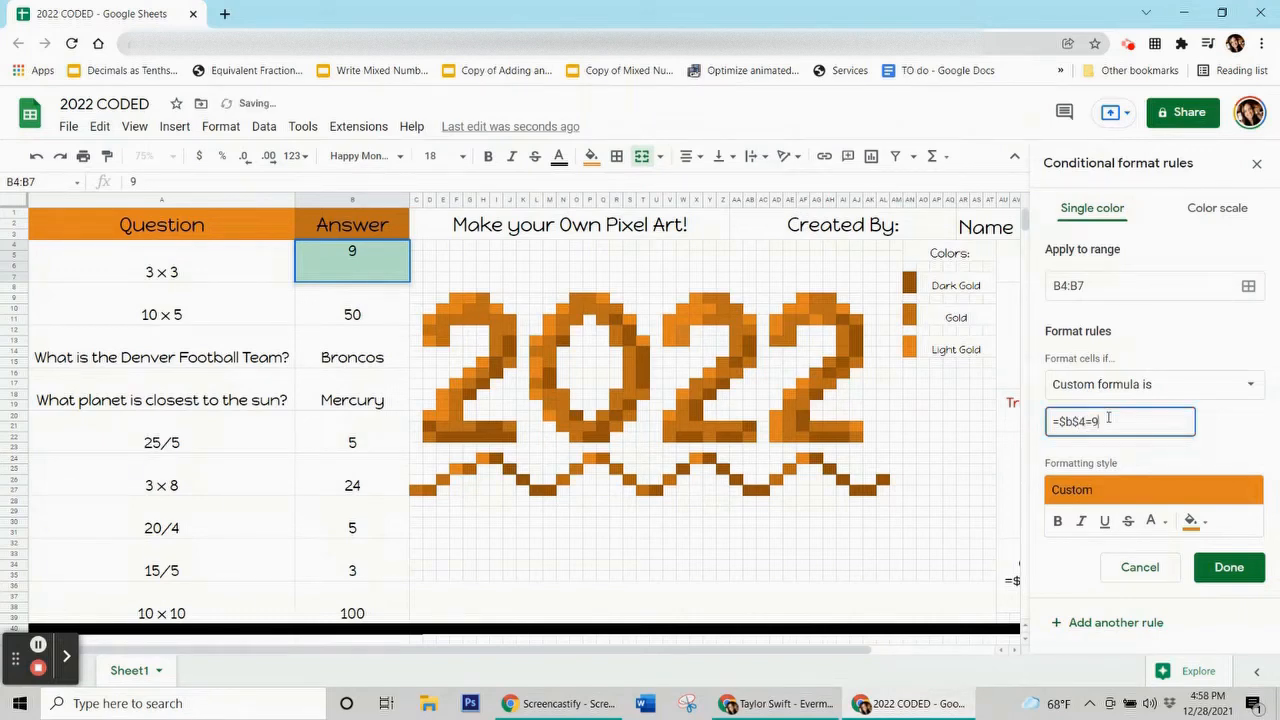
text(9)
double_click(1095, 421)
click(1108, 421)
click(1161, 449)
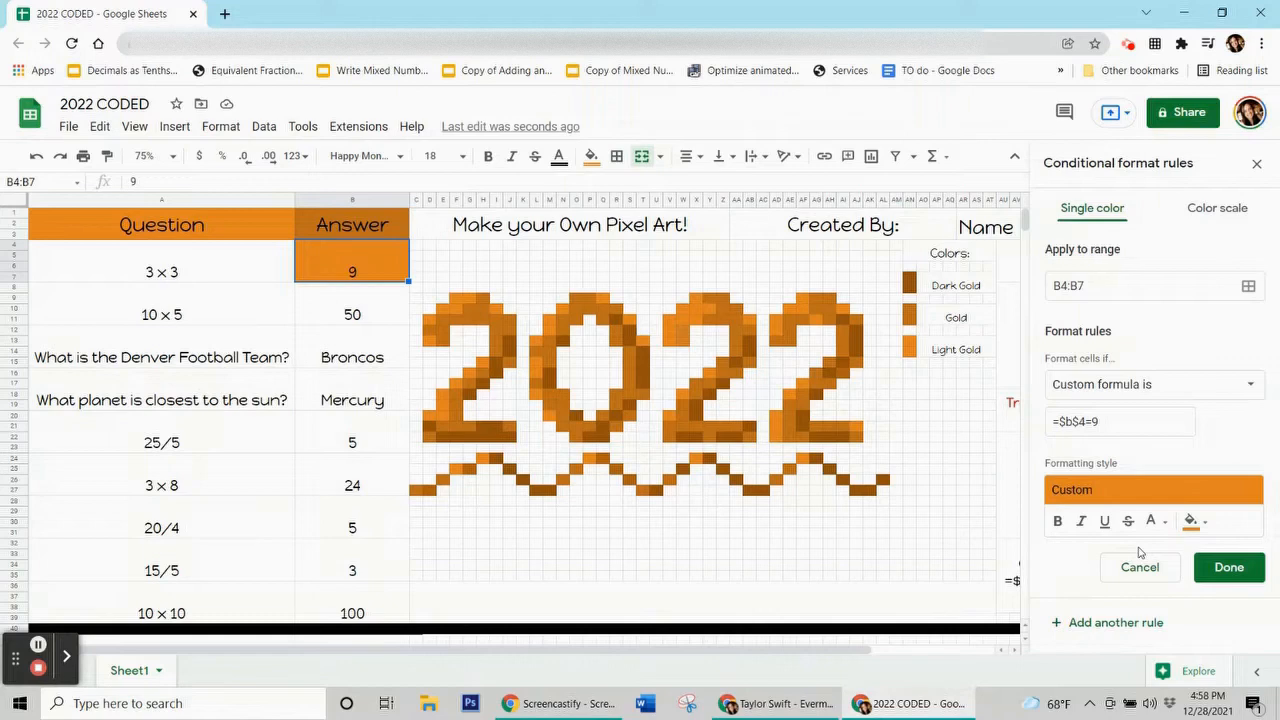
click(352, 400)
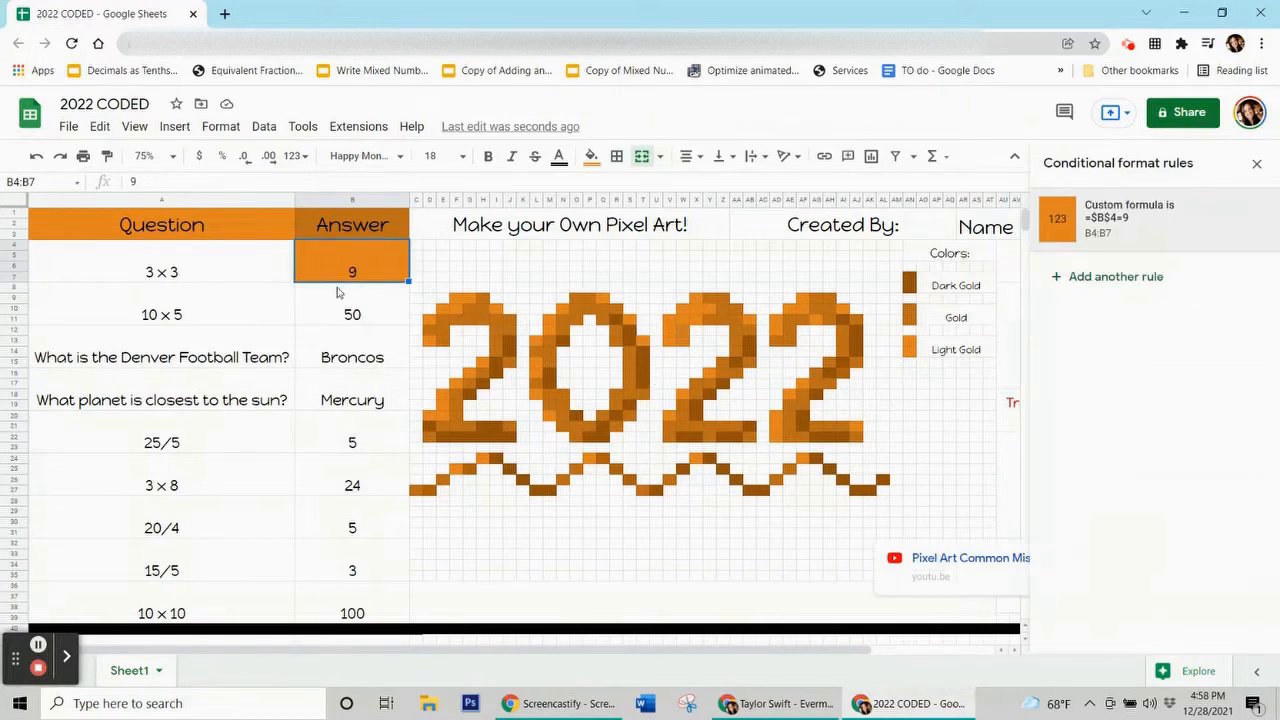
Test B4: a wrong answer 3 leaves it unfilled, while re-entering 9 turns it orange.
click(347, 270)
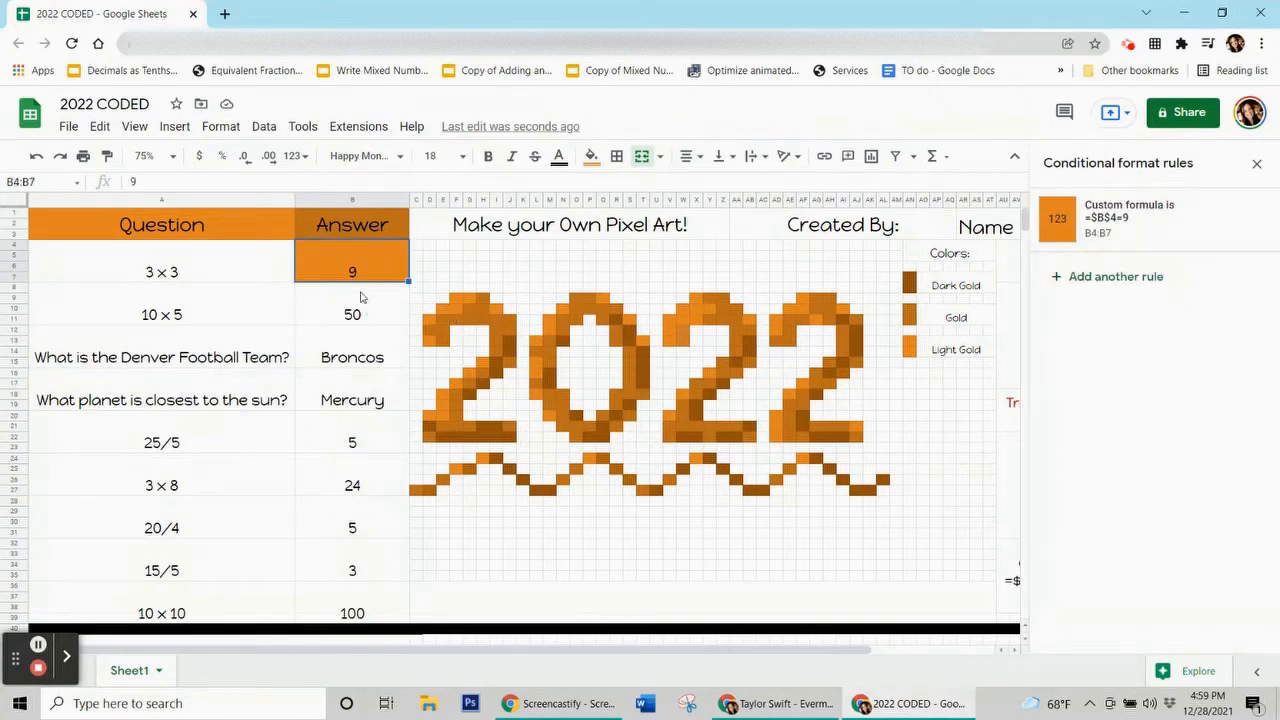
key(Delete)
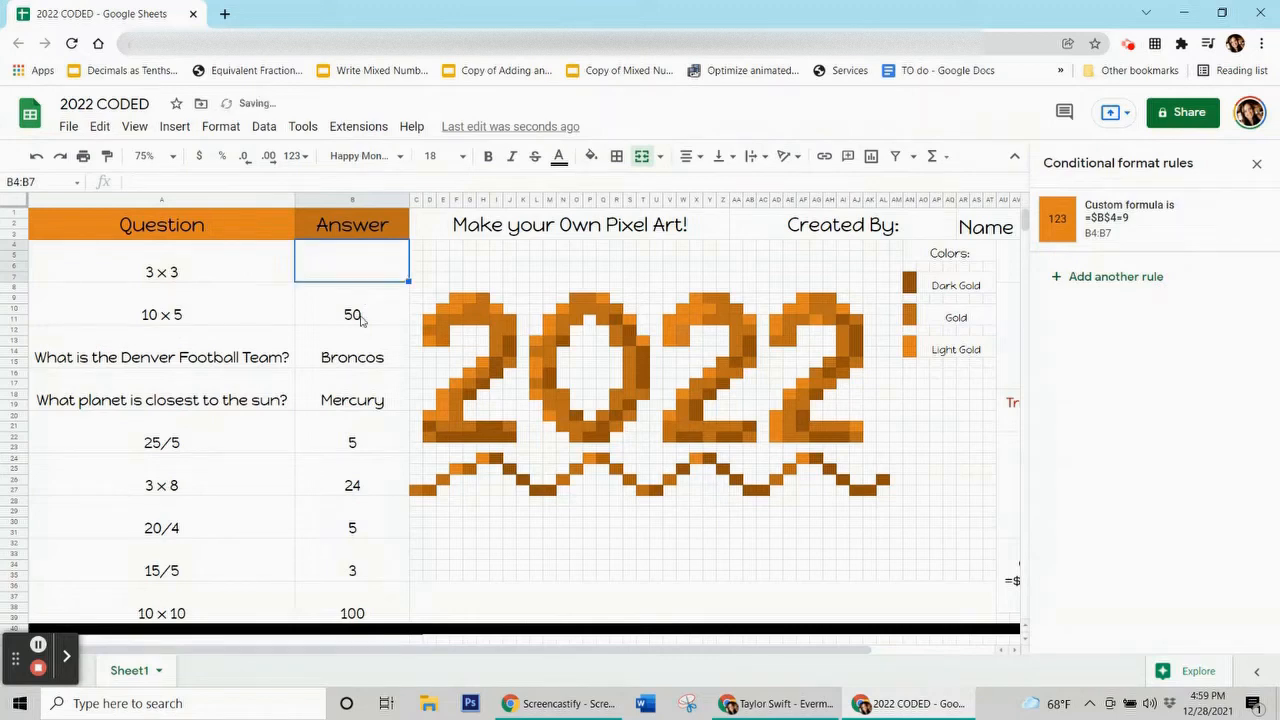
click(361, 318)
click(350, 279)
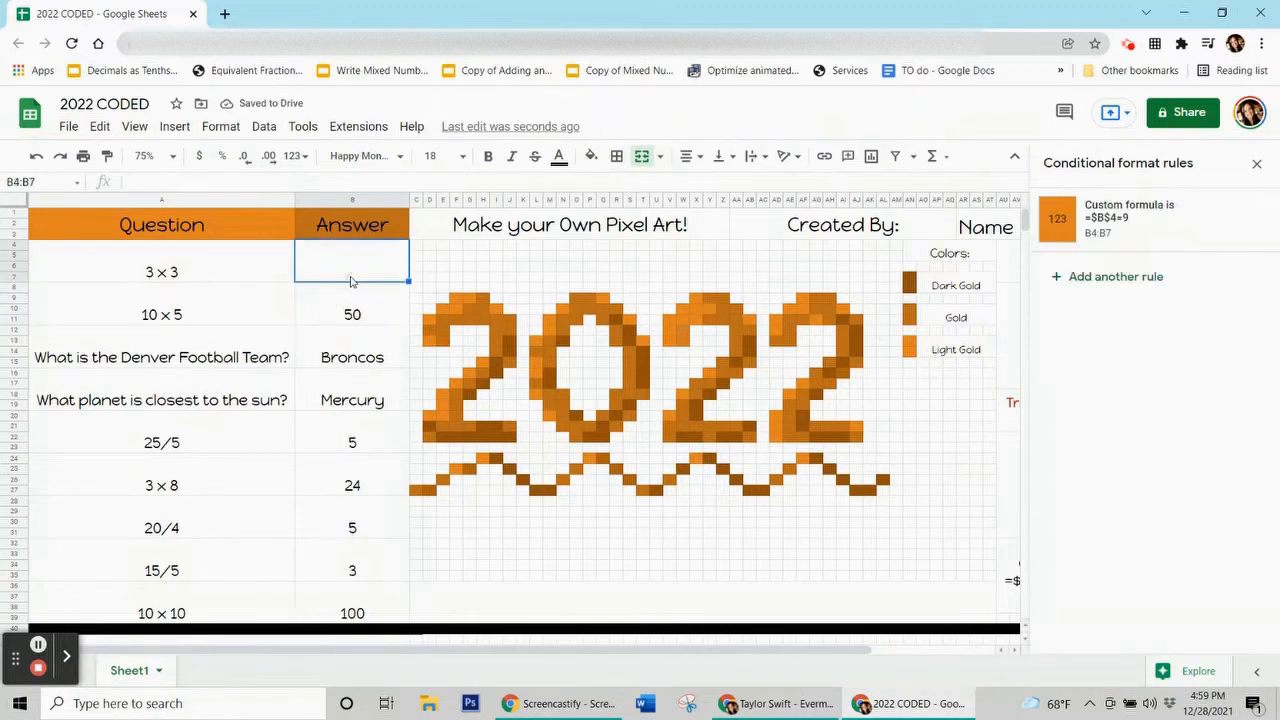
text(3)
click(367, 334)
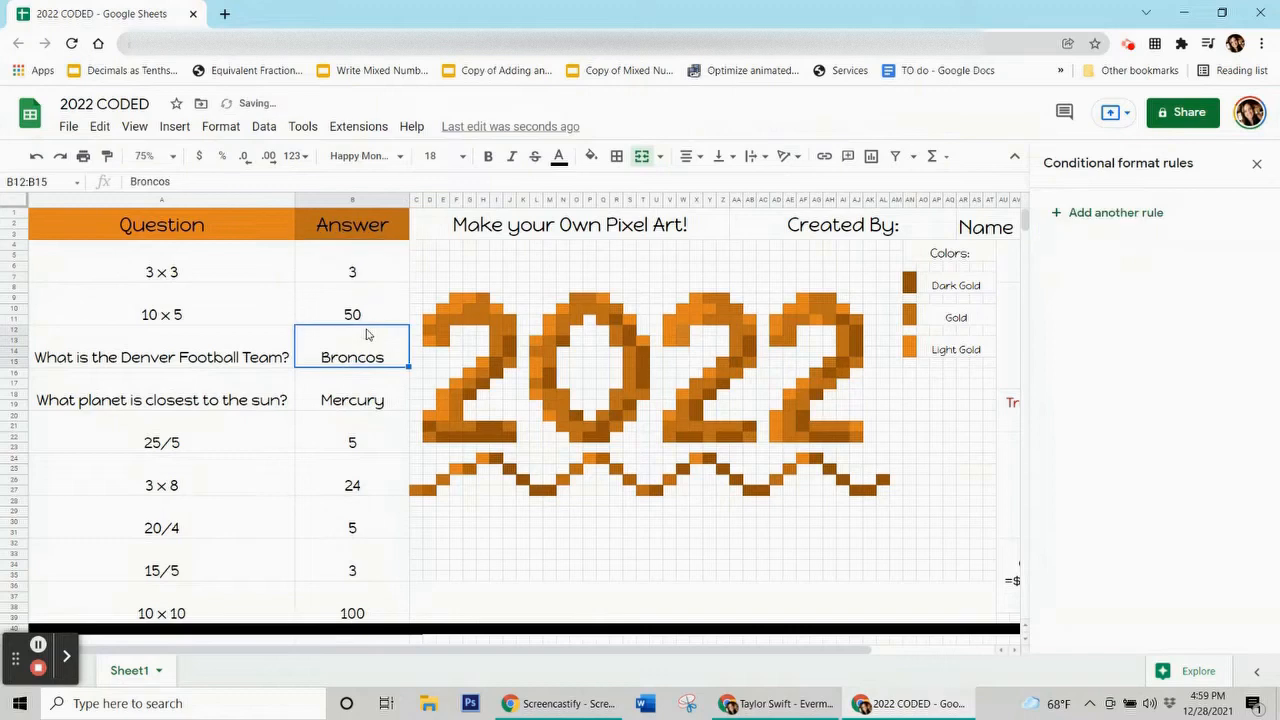
click(367, 272)
text(9)
click(353, 386)
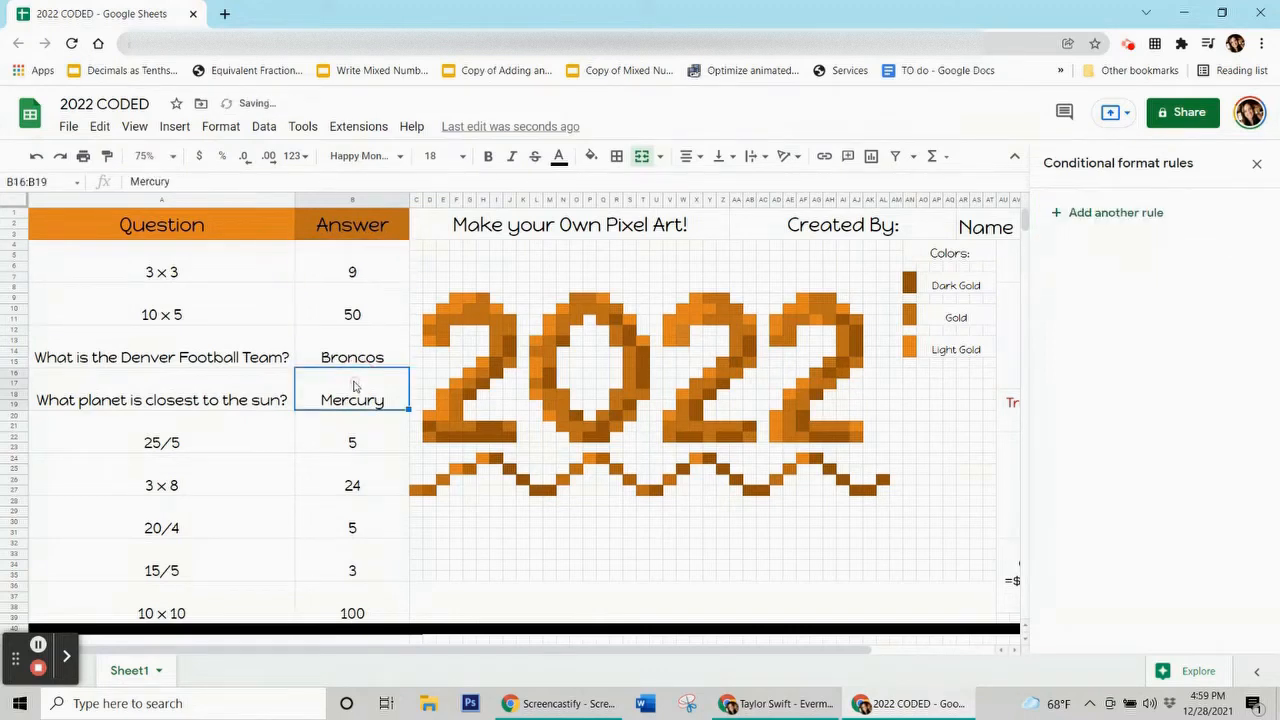
click(353, 276)
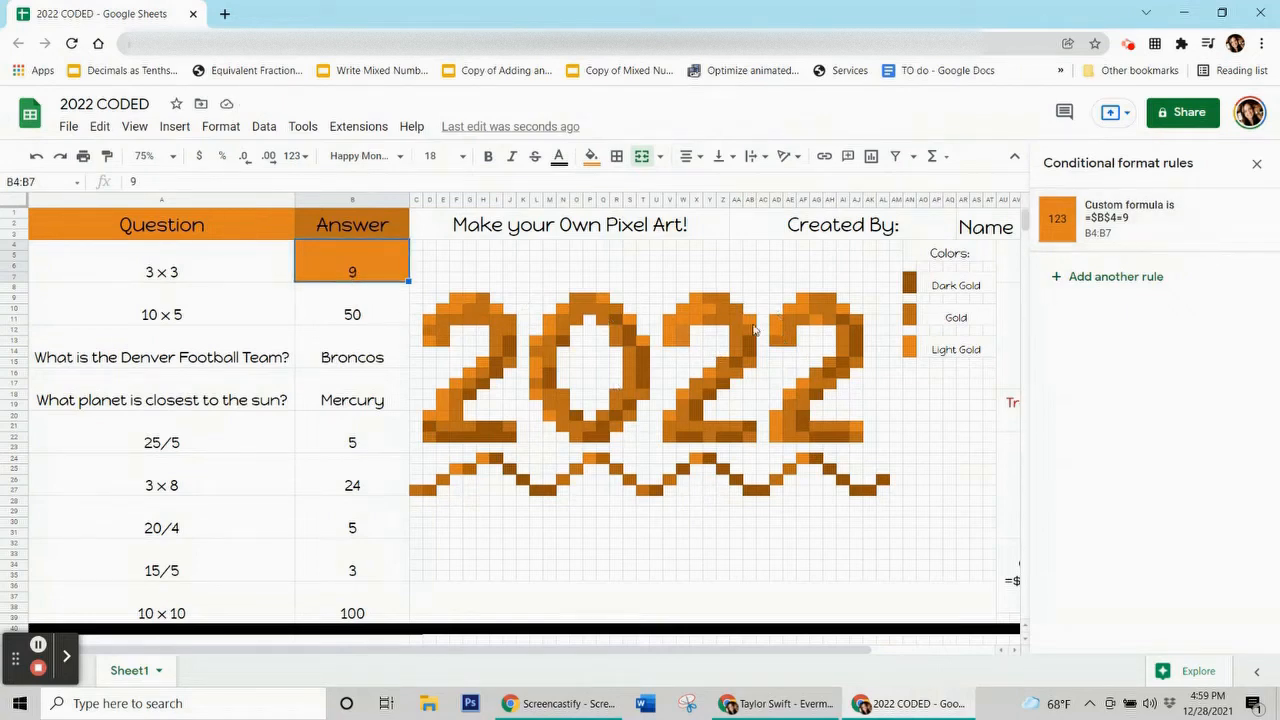
Open the =$B$4=9 rule's range picker and move the dialog off the pixel art.
click(1066, 214)
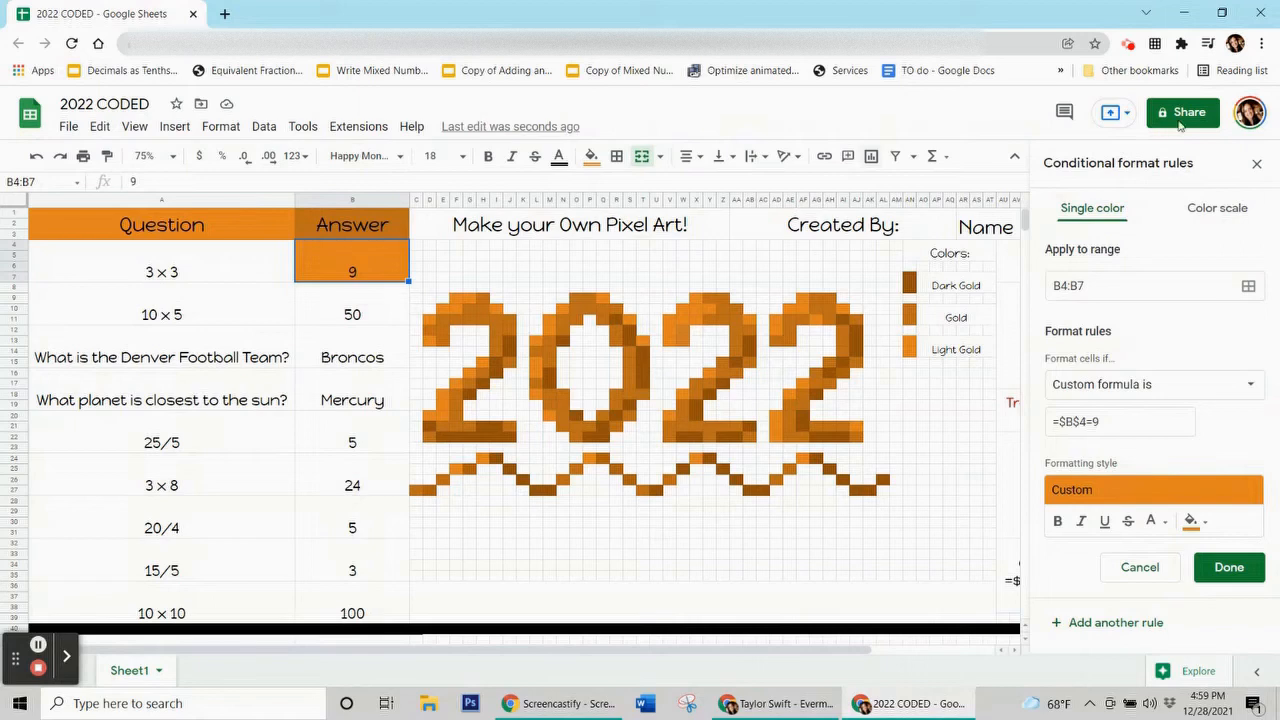
click(1248, 286)
drag(645, 307, 192, 196)
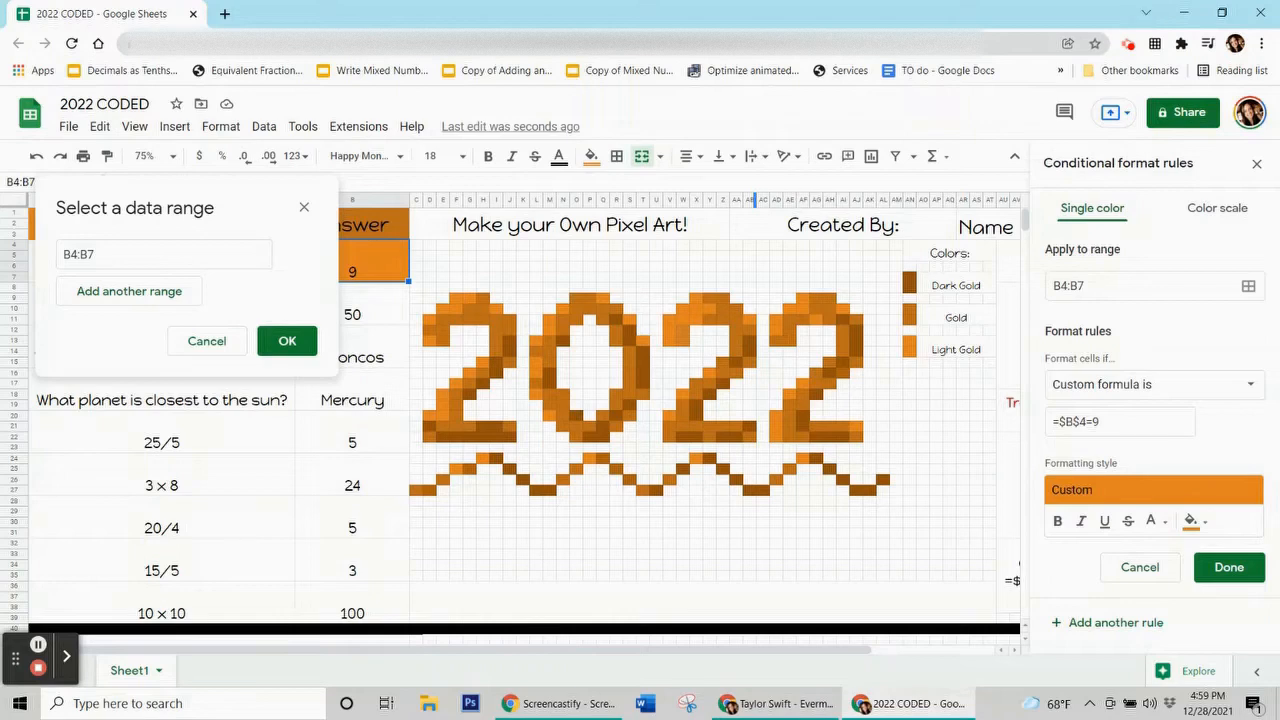
Add pixel cells F9, I10, D11, E18, E20, H15, L13 and L16 to the rule.
ctrl+click(457, 298)
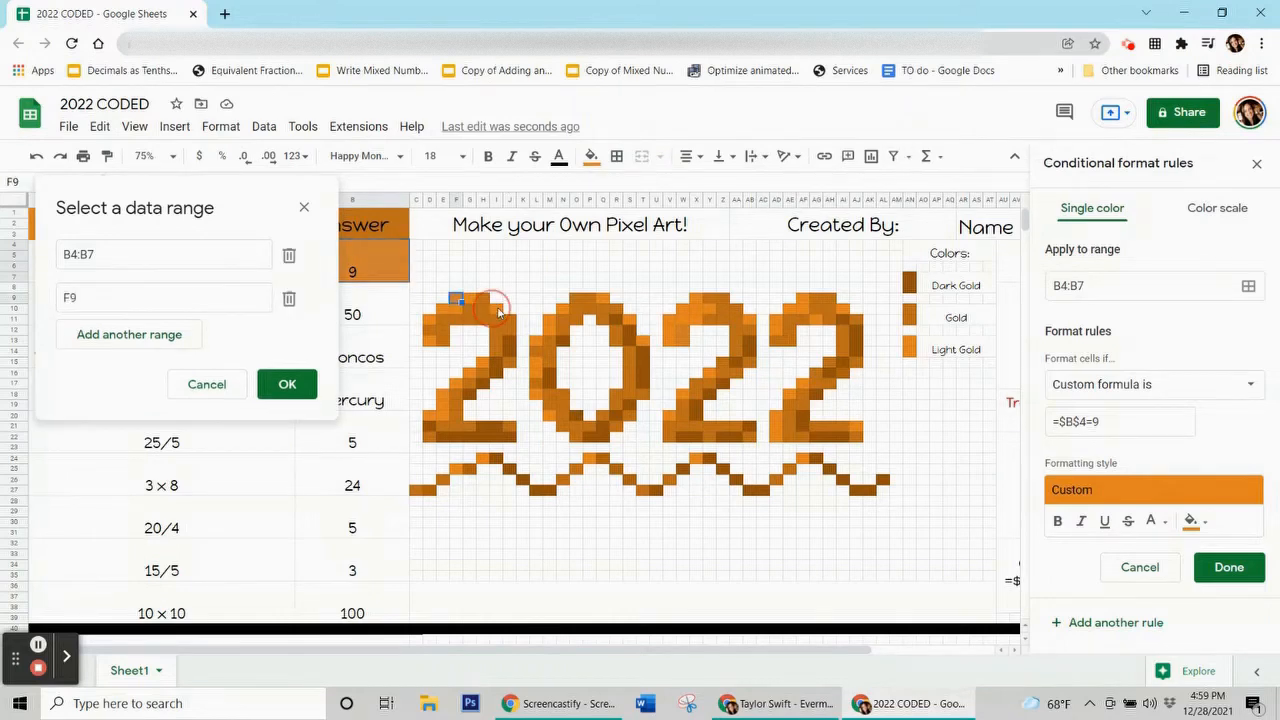
ctrl+click(500, 313)
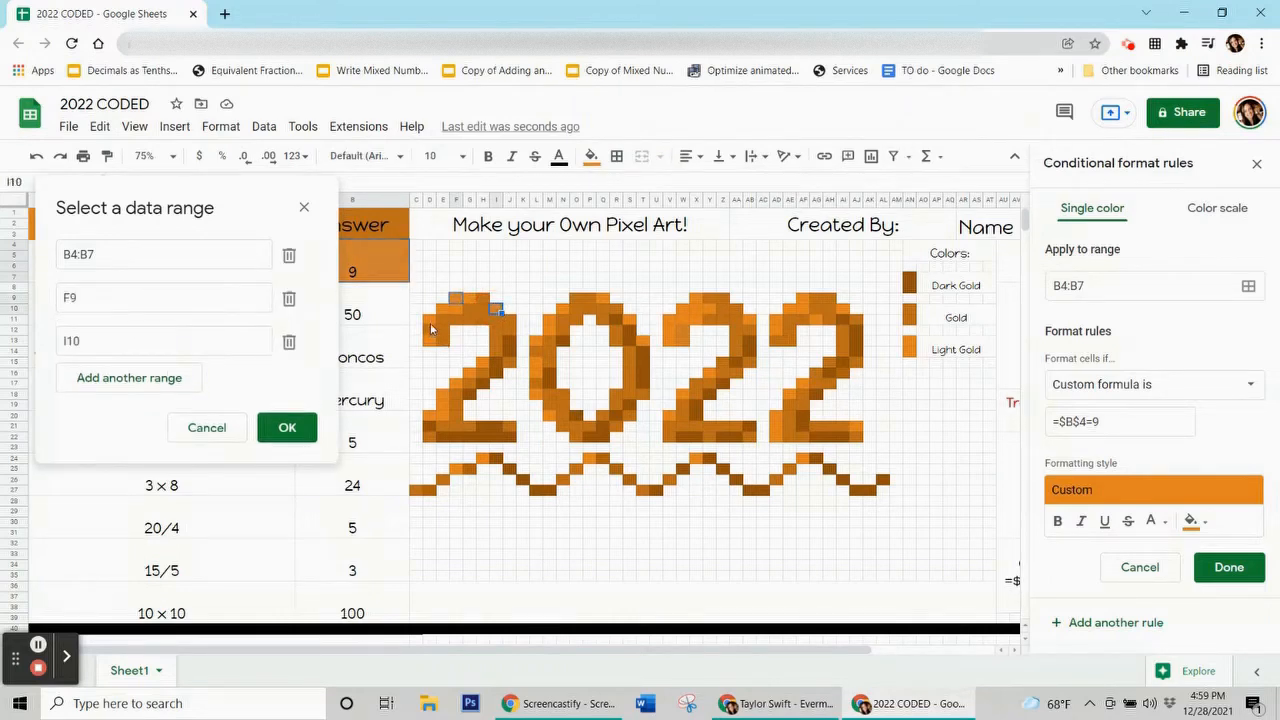
ctrl+click(430, 321)
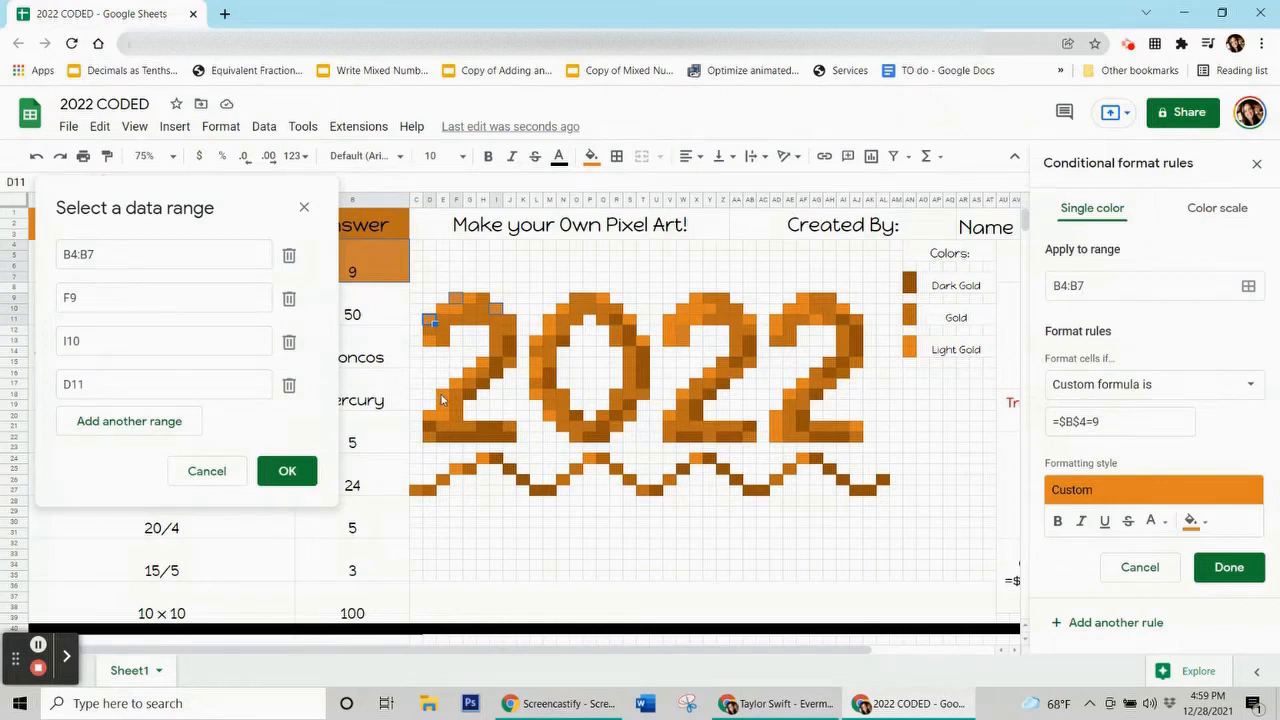
ctrl+click(442, 395)
ctrl+click(442, 414)
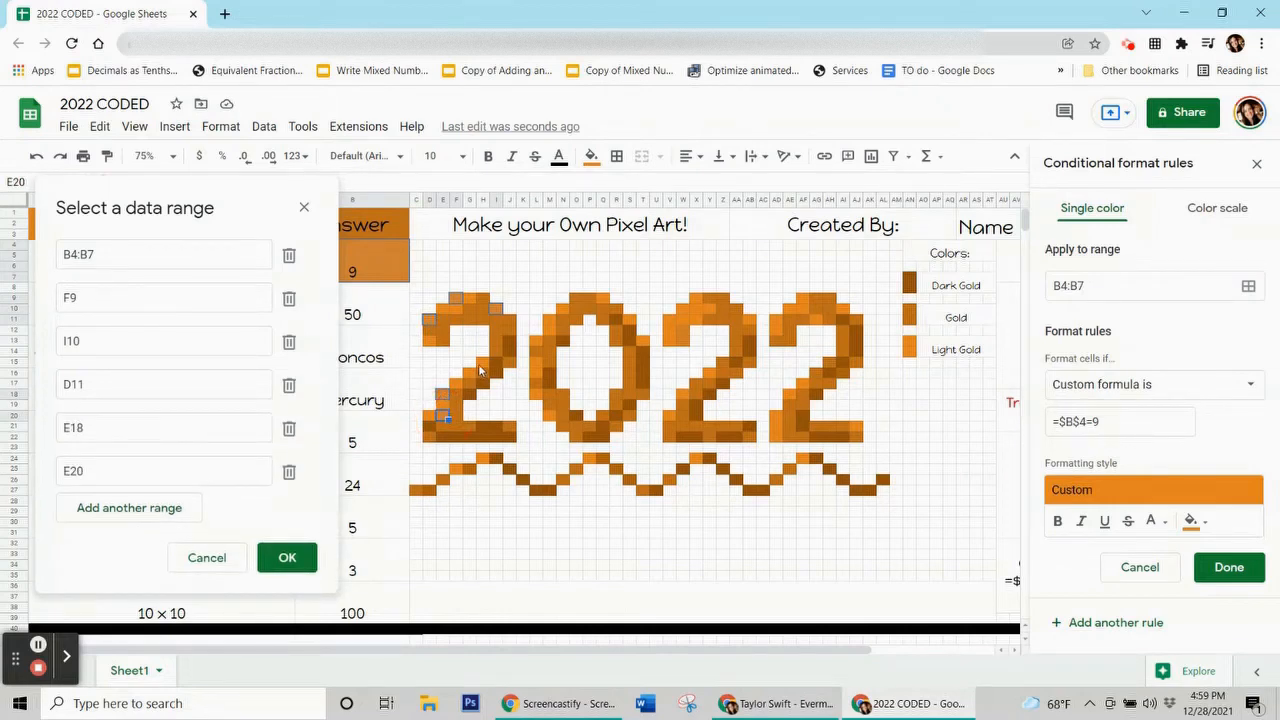
ctrl+click(483, 364)
ctrl+click(536, 342)
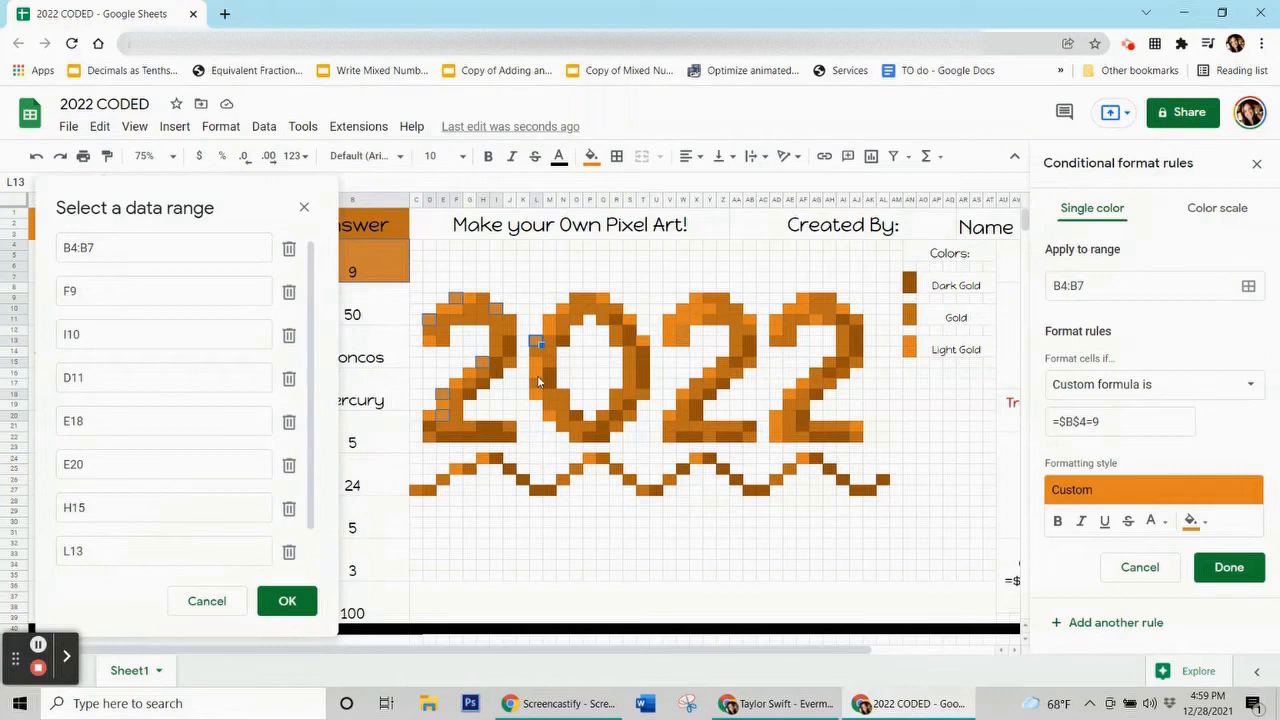
ctrl+click(541, 375)
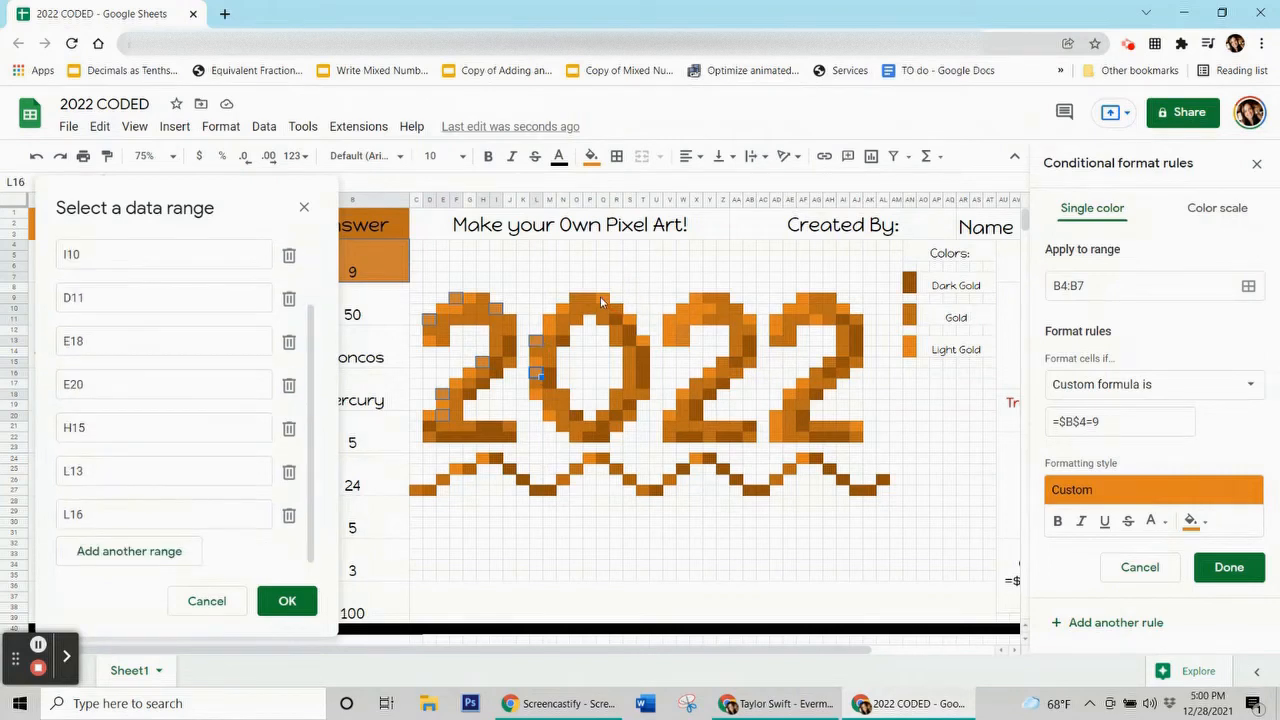
Add pixel cells Q9, V11, Y10, AD11, AF9, AG11 and AI10 to the rule.
ctrl+click(600, 296)
ctrl+click(670, 320)
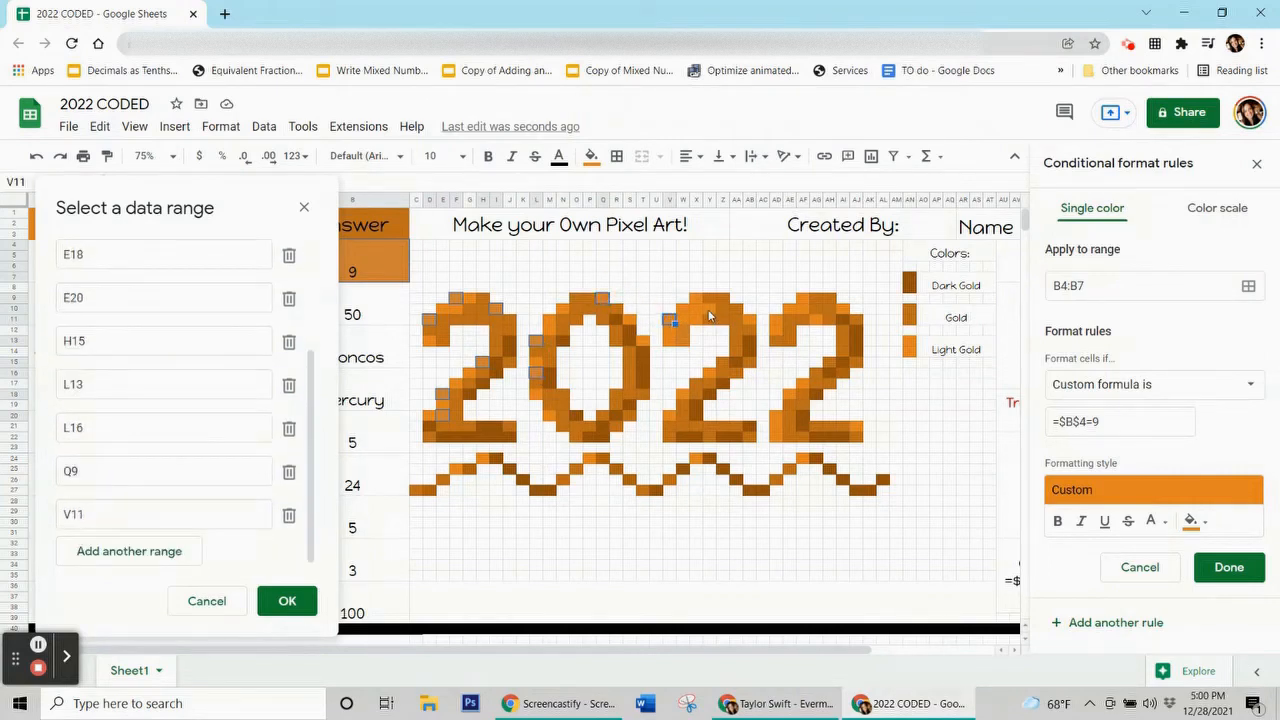
ctrl+click(709, 308)
ctrl+click(775, 320)
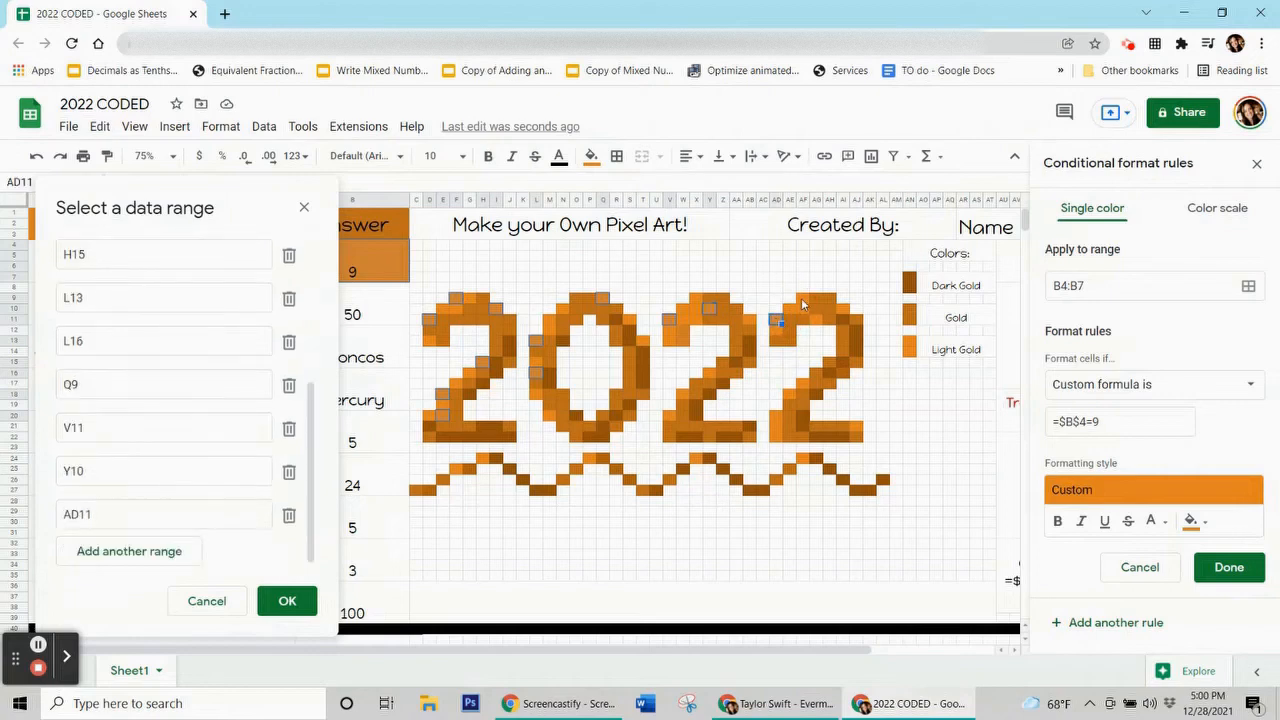
ctrl+click(802, 297)
ctrl+click(817, 320)
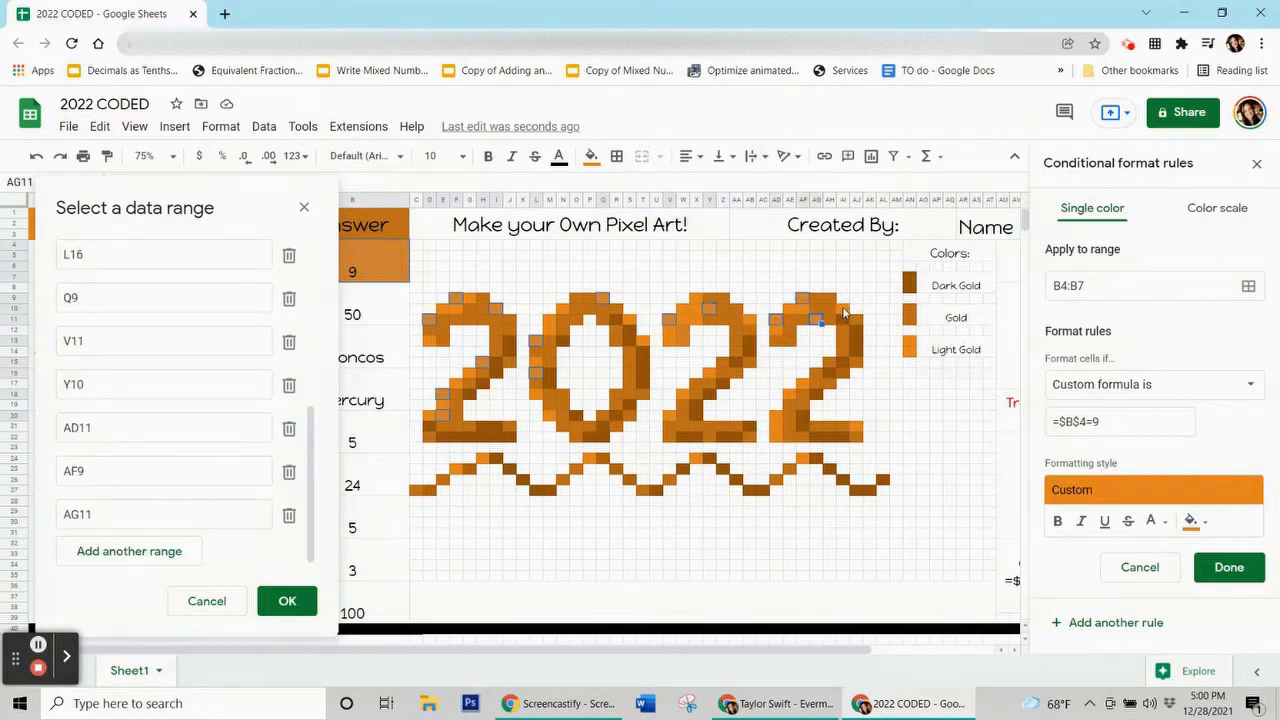
ctrl+click(843, 310)
Add pixel cells AF17, AD20, Y16, V20 and wave cells X23, P24, H24.
ctrl+click(803, 388)
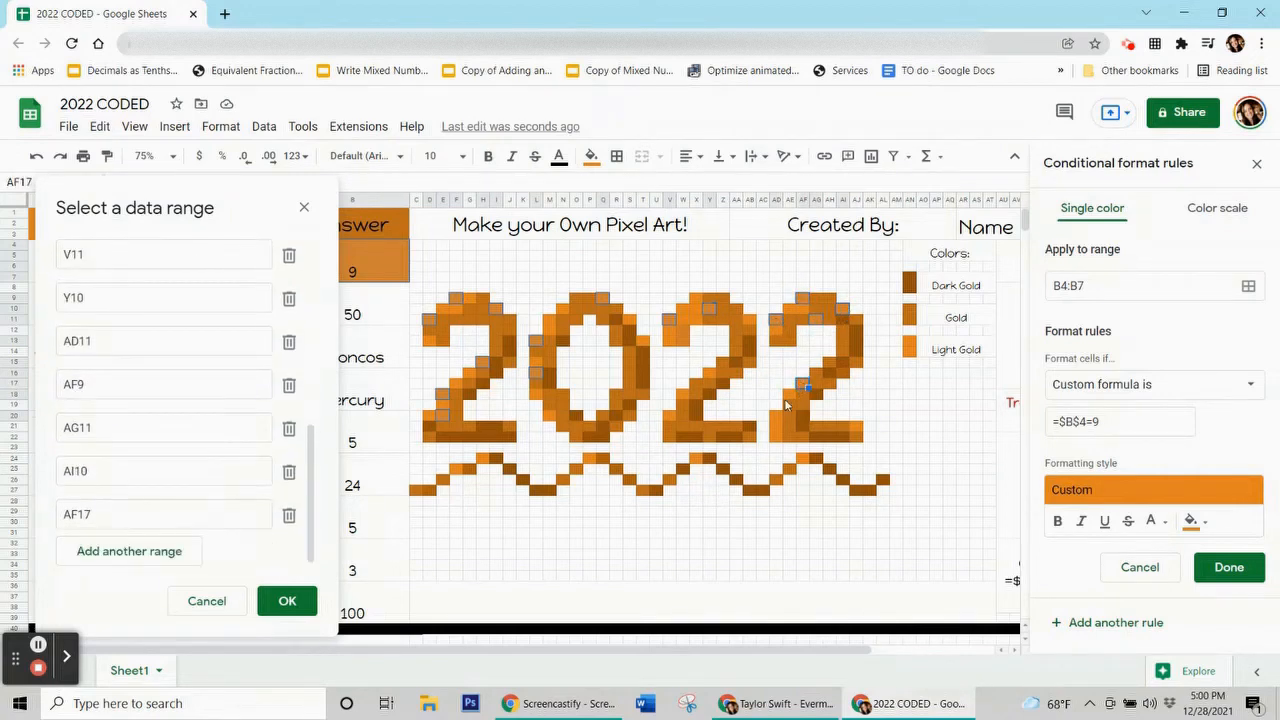
ctrl+click(777, 418)
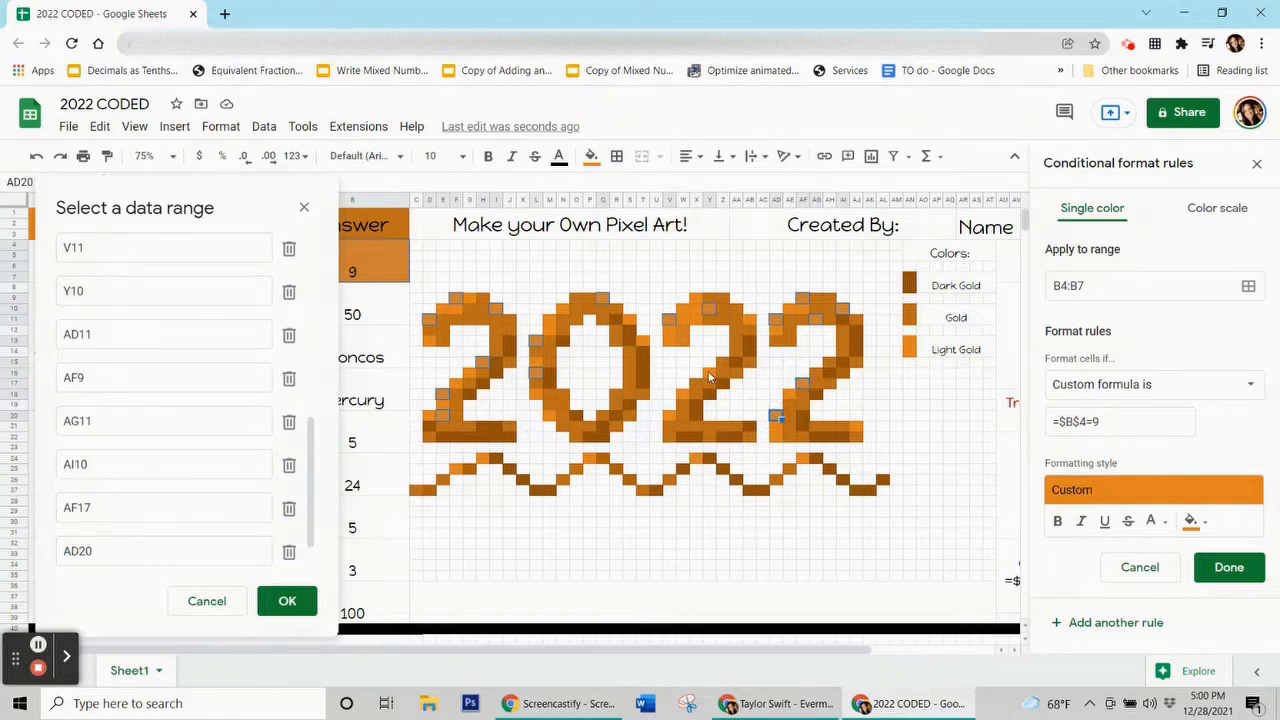
ctrl+click(709, 376)
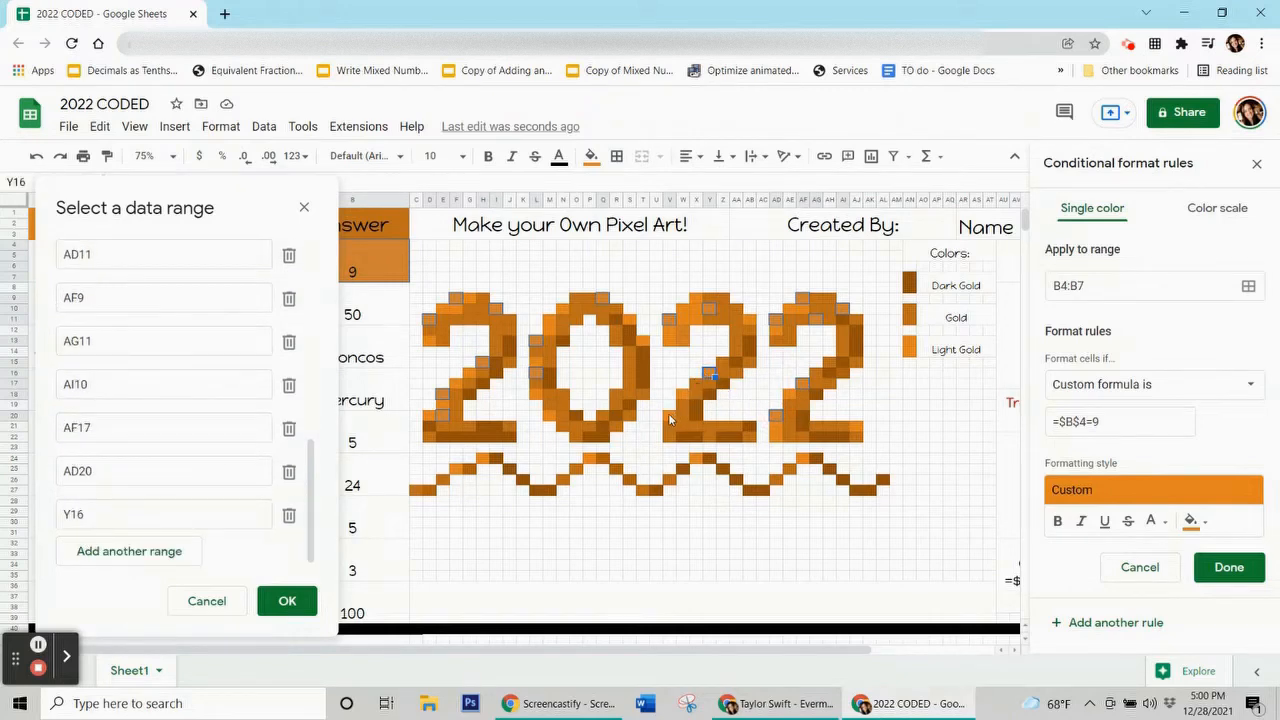
ctrl+click(669, 418)
click(697, 452)
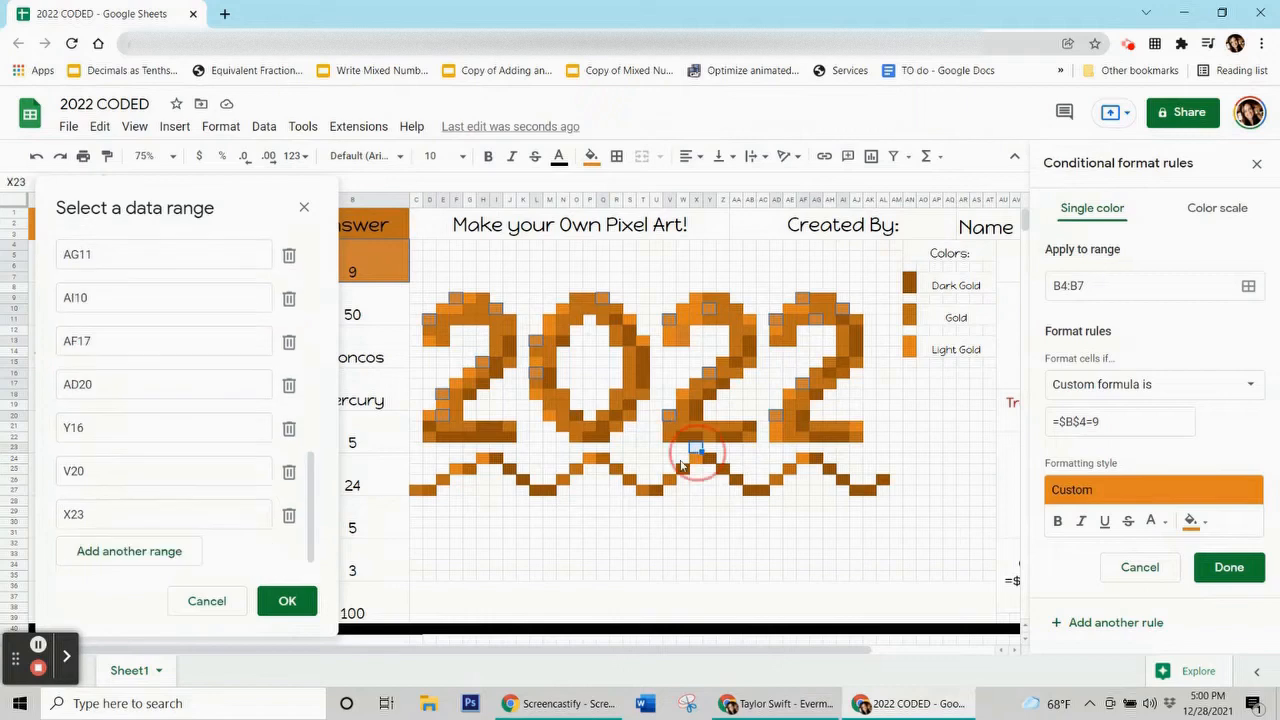
click(591, 459)
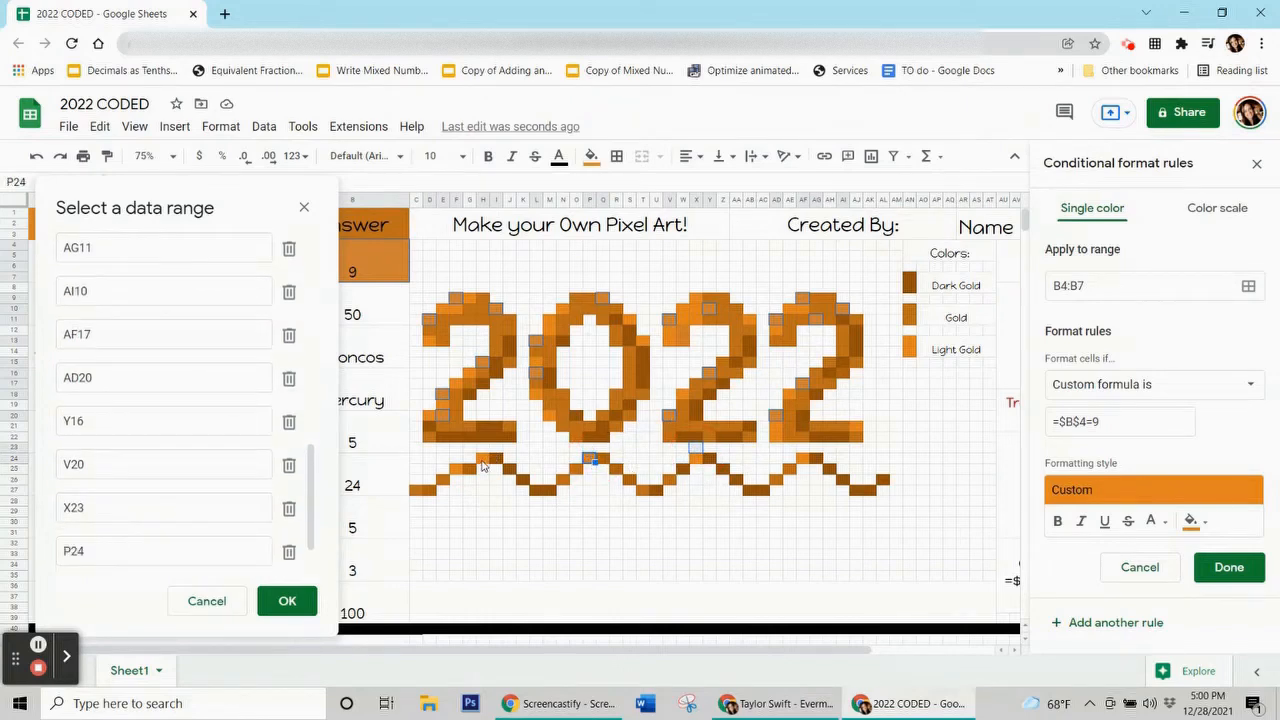
click(483, 460)
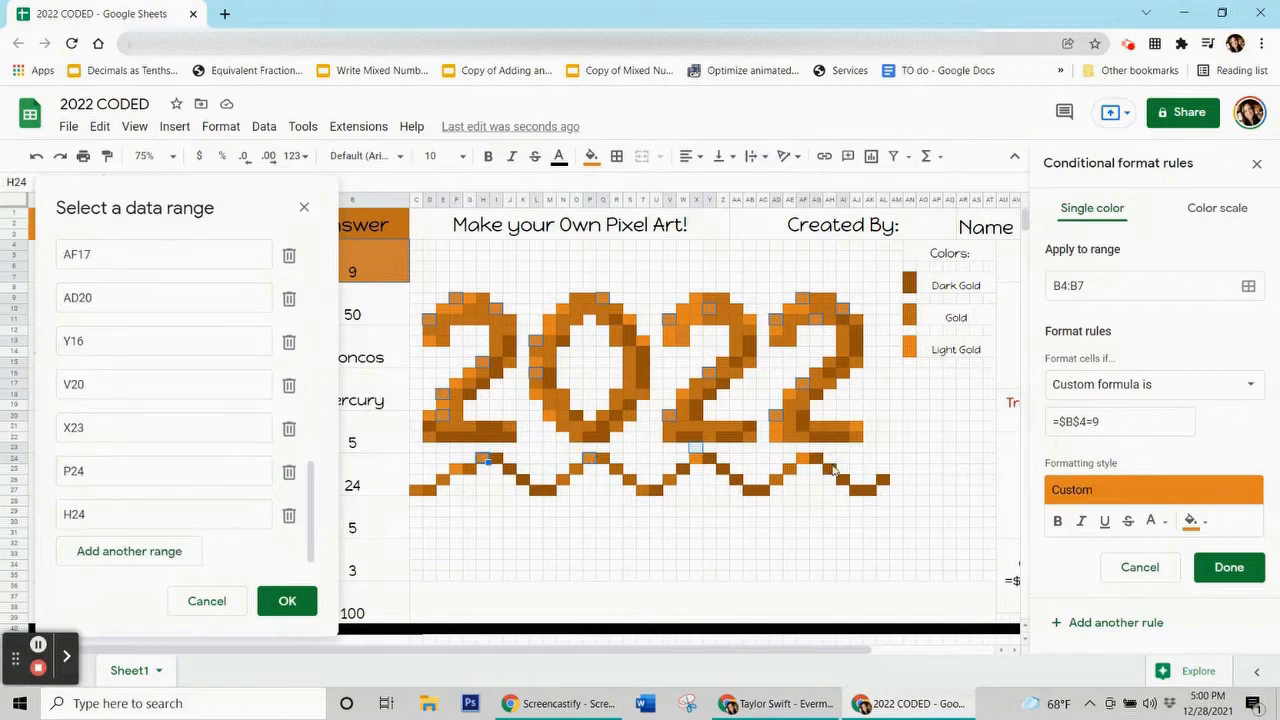
Remove the mistaken AE29 range, confirm the range list and save the rule.
click(790, 514)
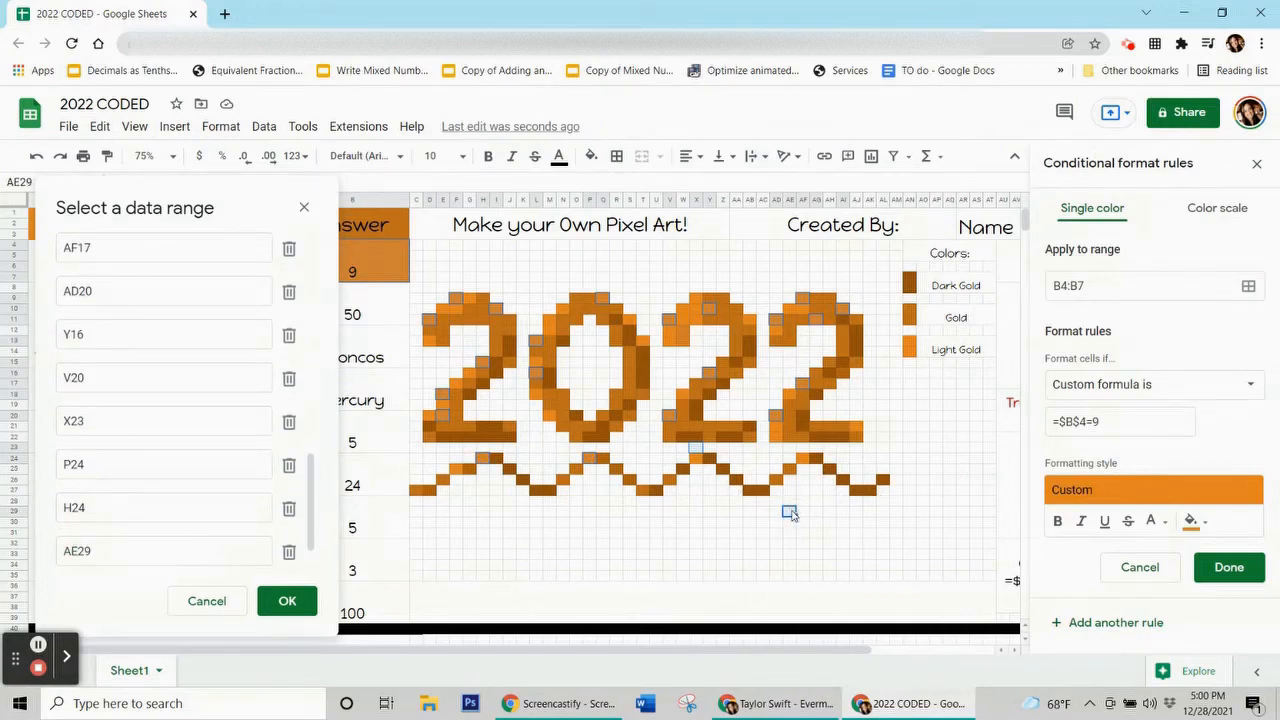
click(790, 516)
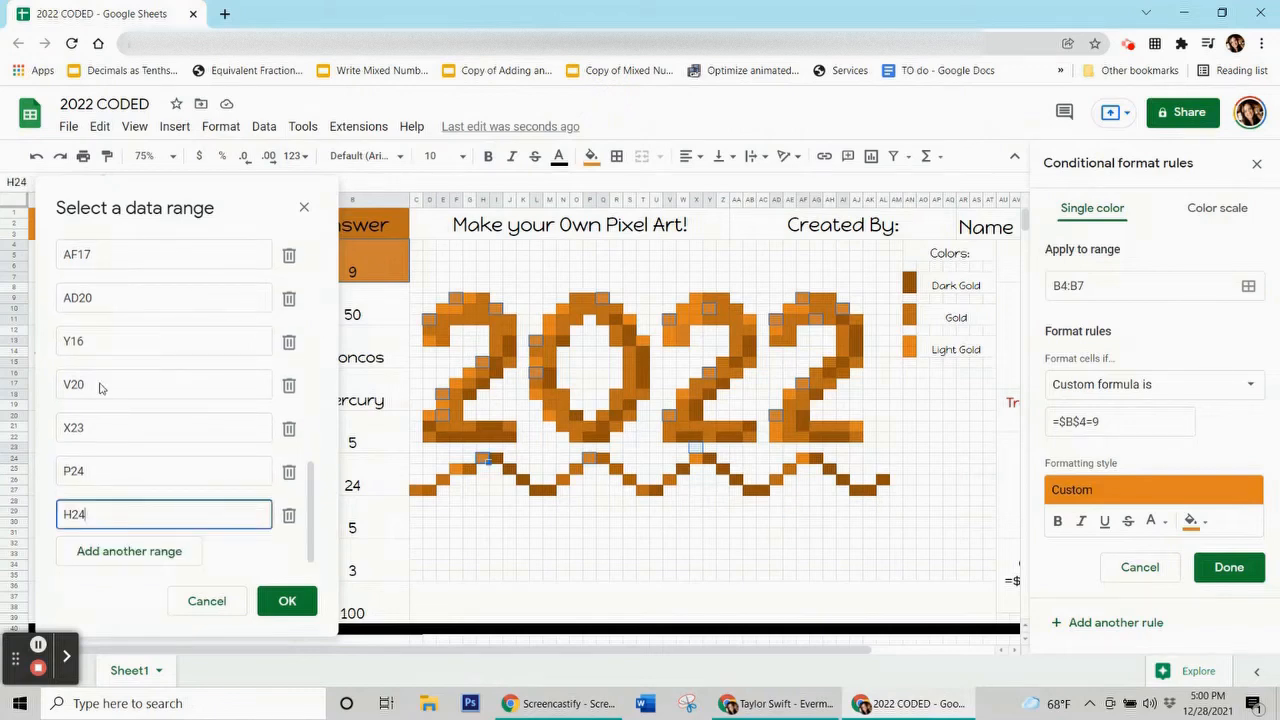
scroll(179, 430, up, 2)
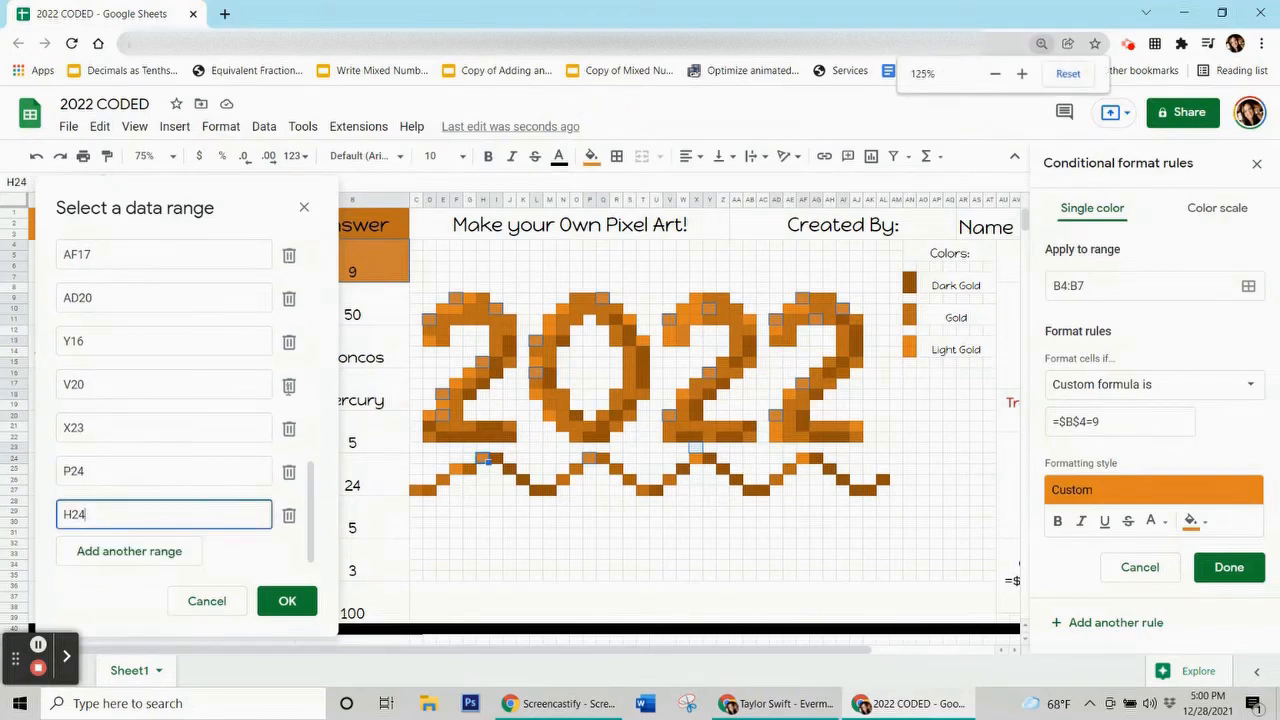
scroll(600, 355, up, 2)
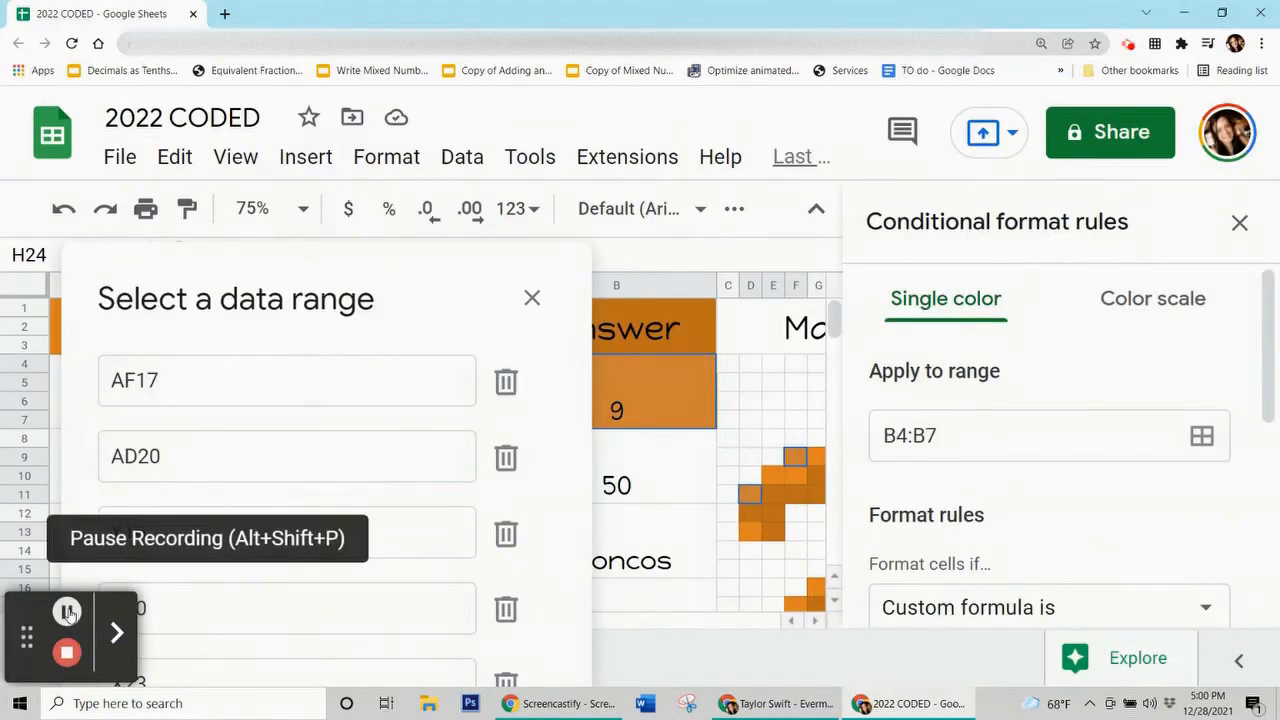
key(ctrl+0)
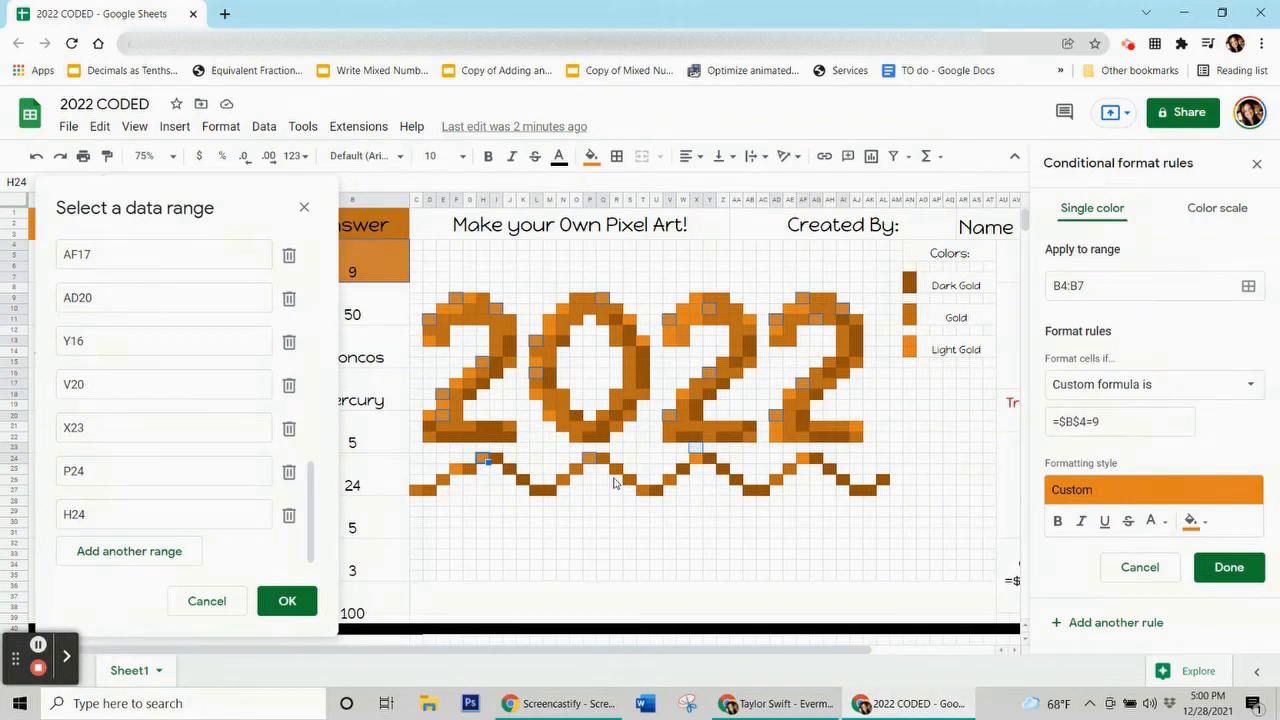
click(270, 608)
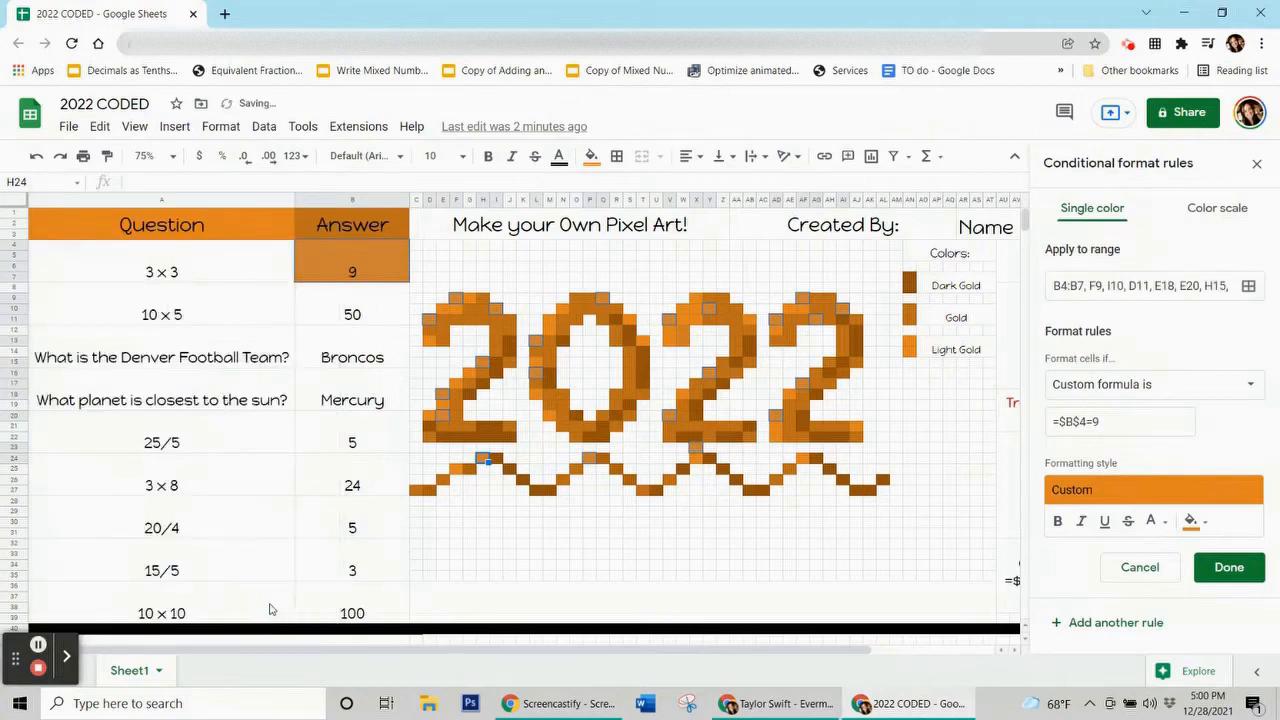
click(1216, 568)
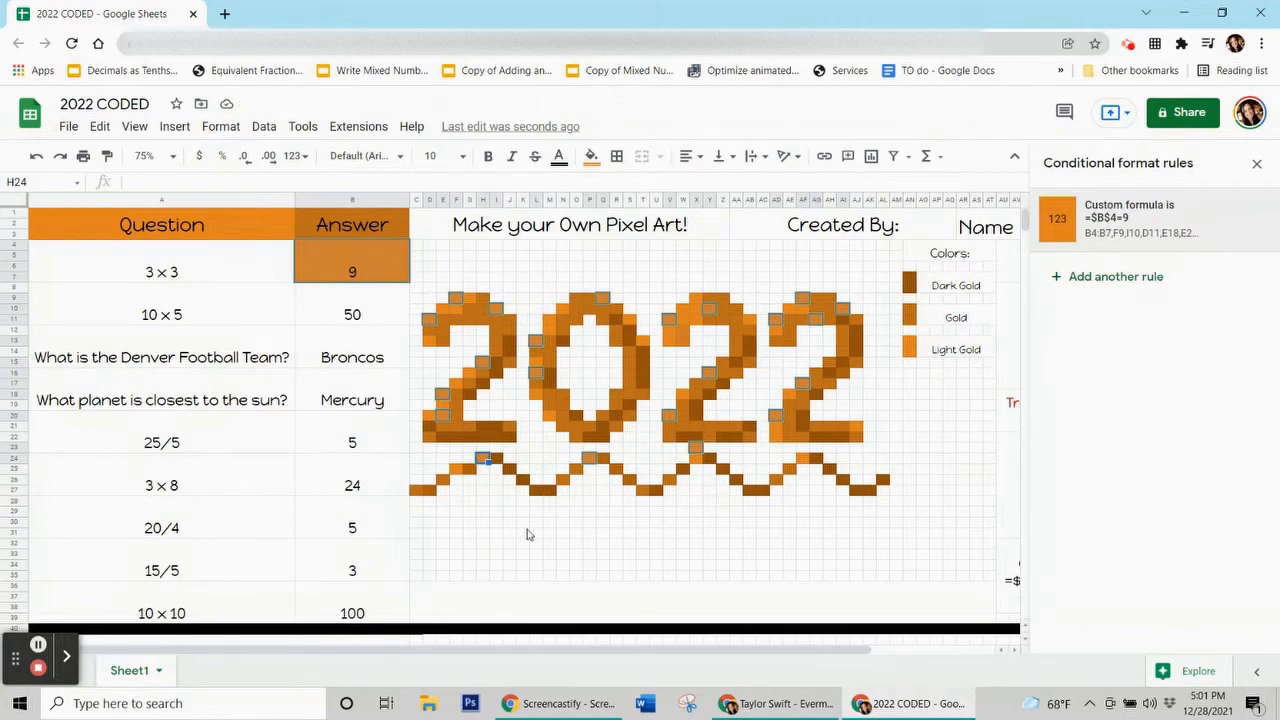
Reset the selected cells' fill colour to none.
click(594, 160)
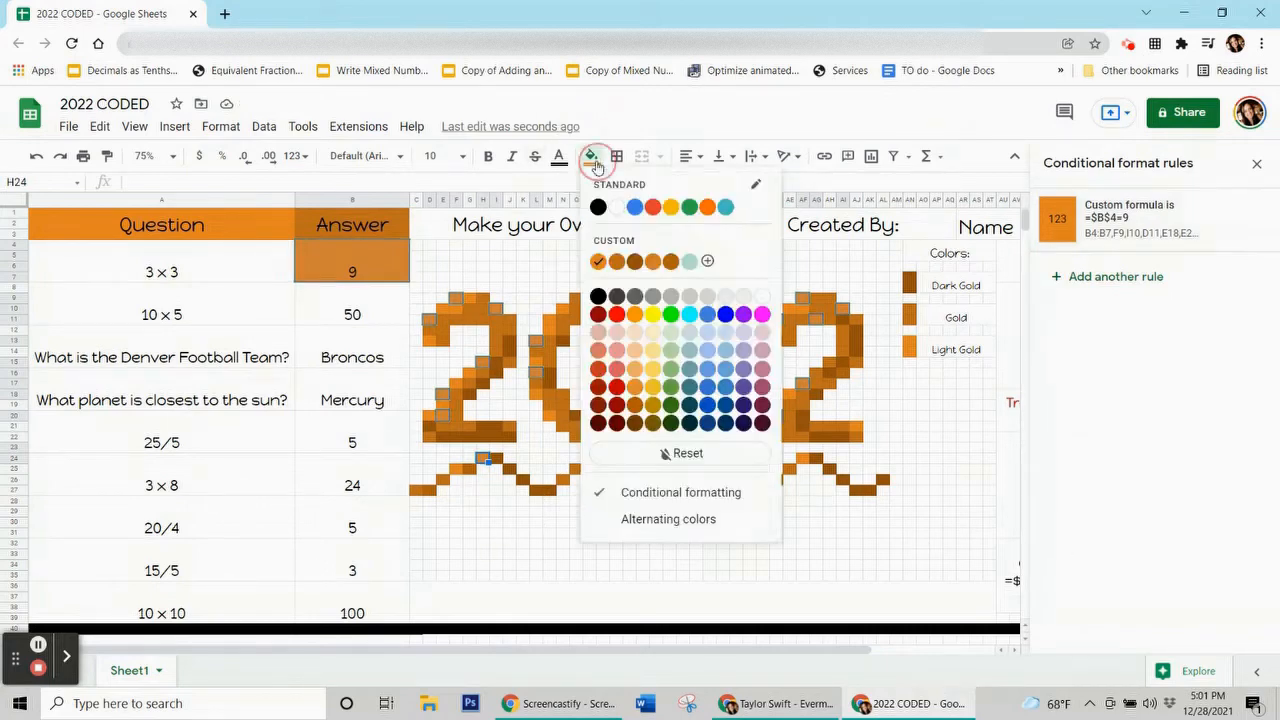
click(643, 455)
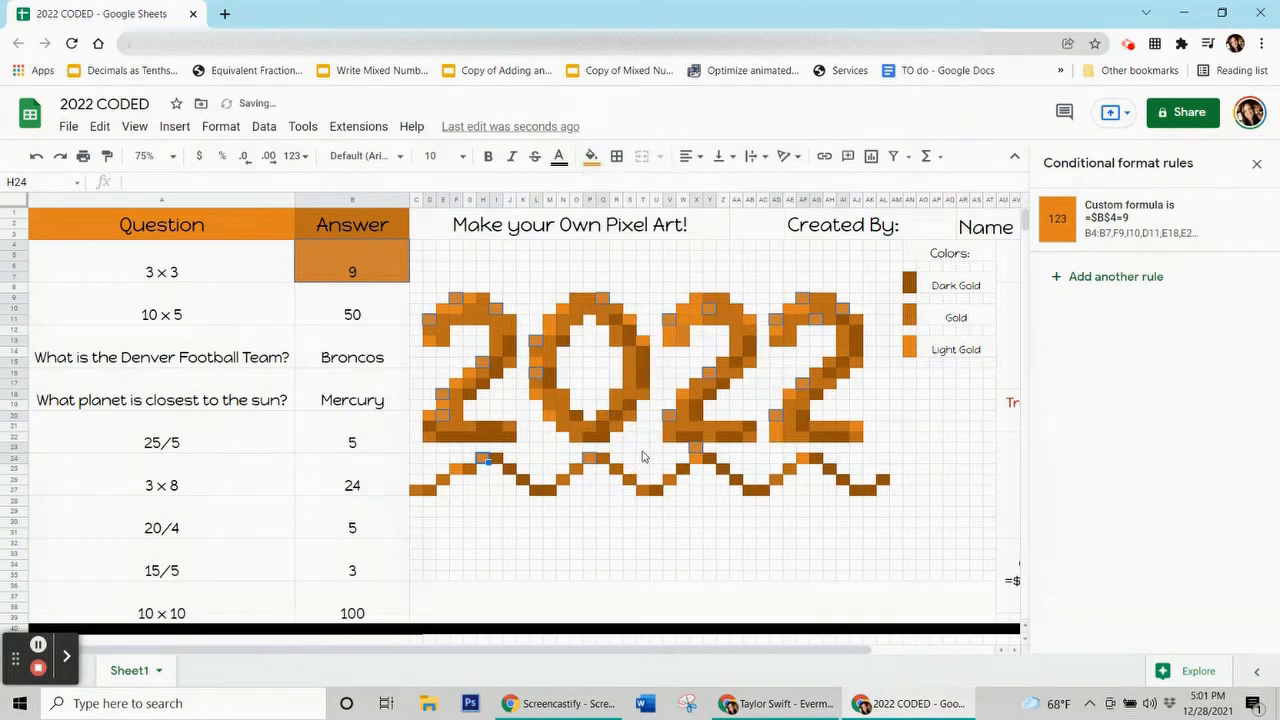
click(541, 548)
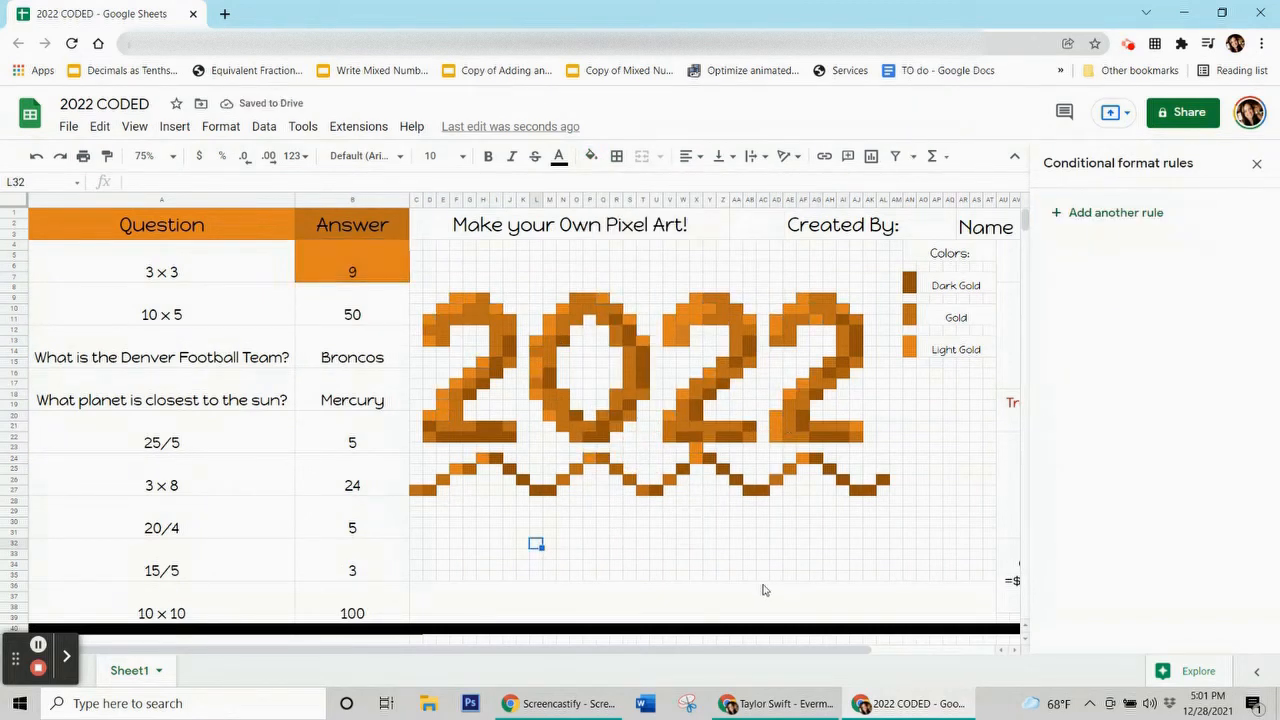
Clear the 9 from the 3 × 3 answer cell, then retype 9 to turn its pixels gold.
click(331, 266)
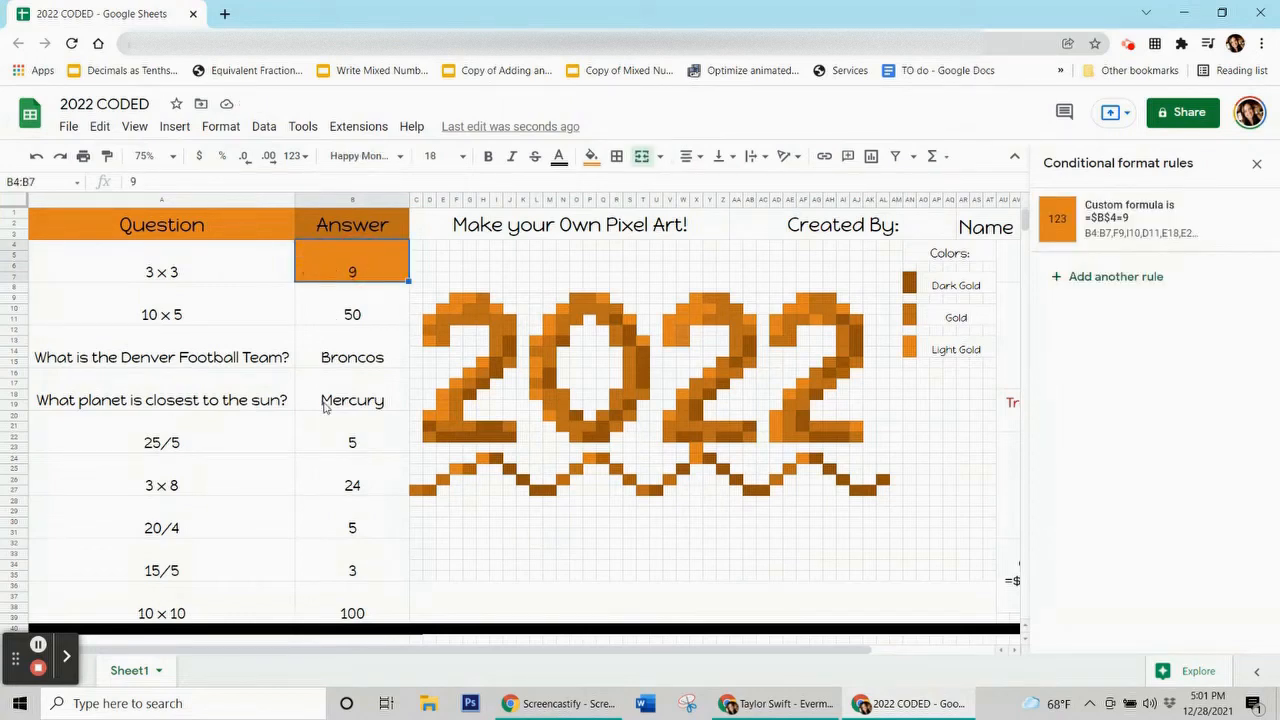
click(325, 402)
click(326, 260)
key(Delete)
click(313, 378)
click(337, 260)
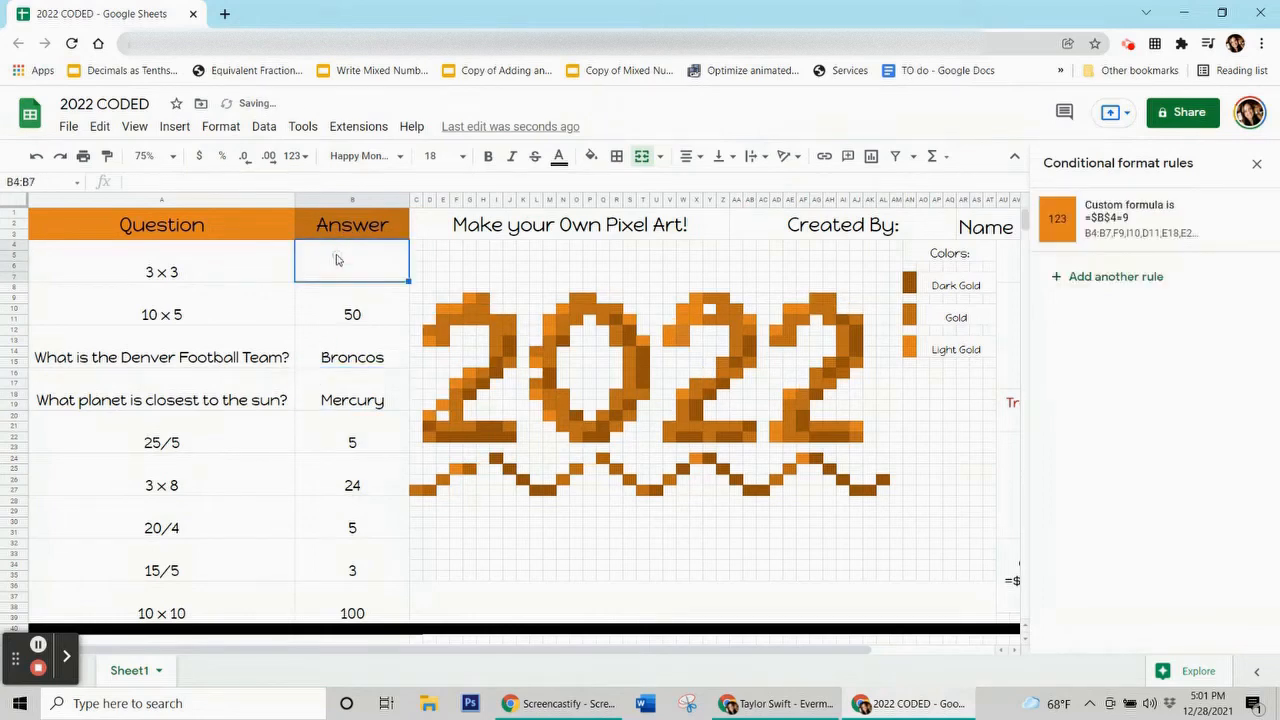
text(9)
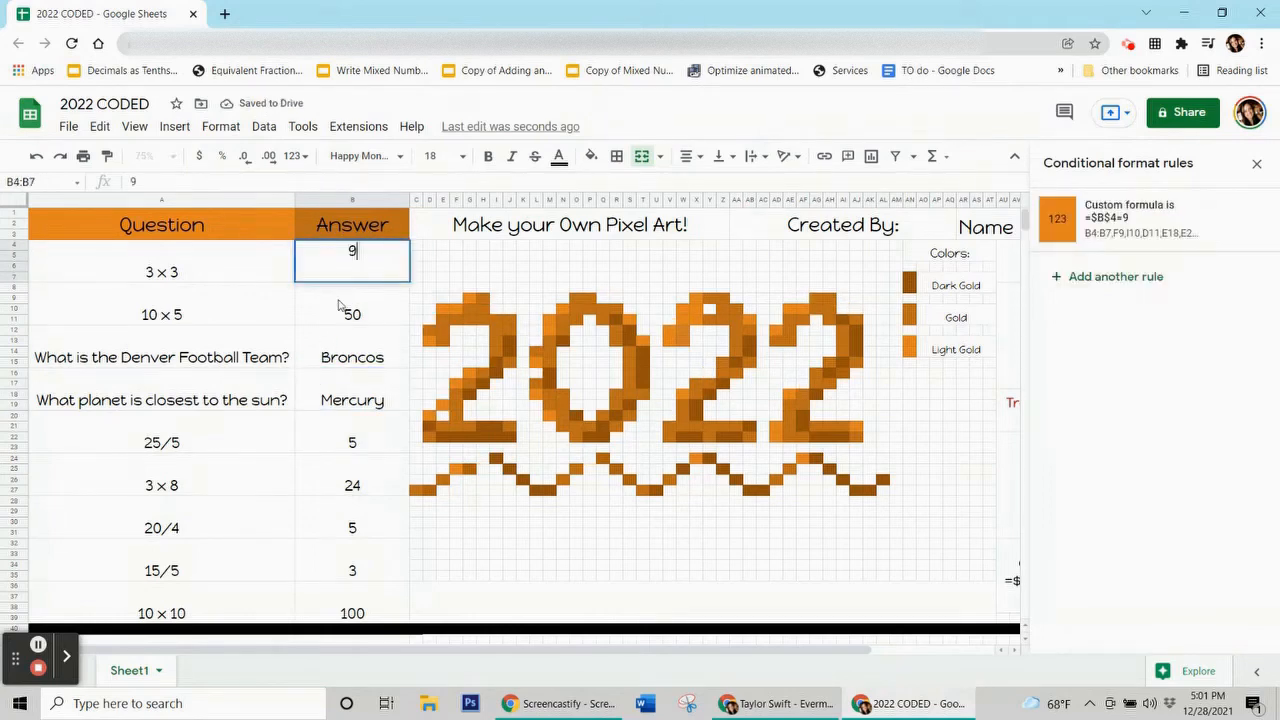
click(338, 305)
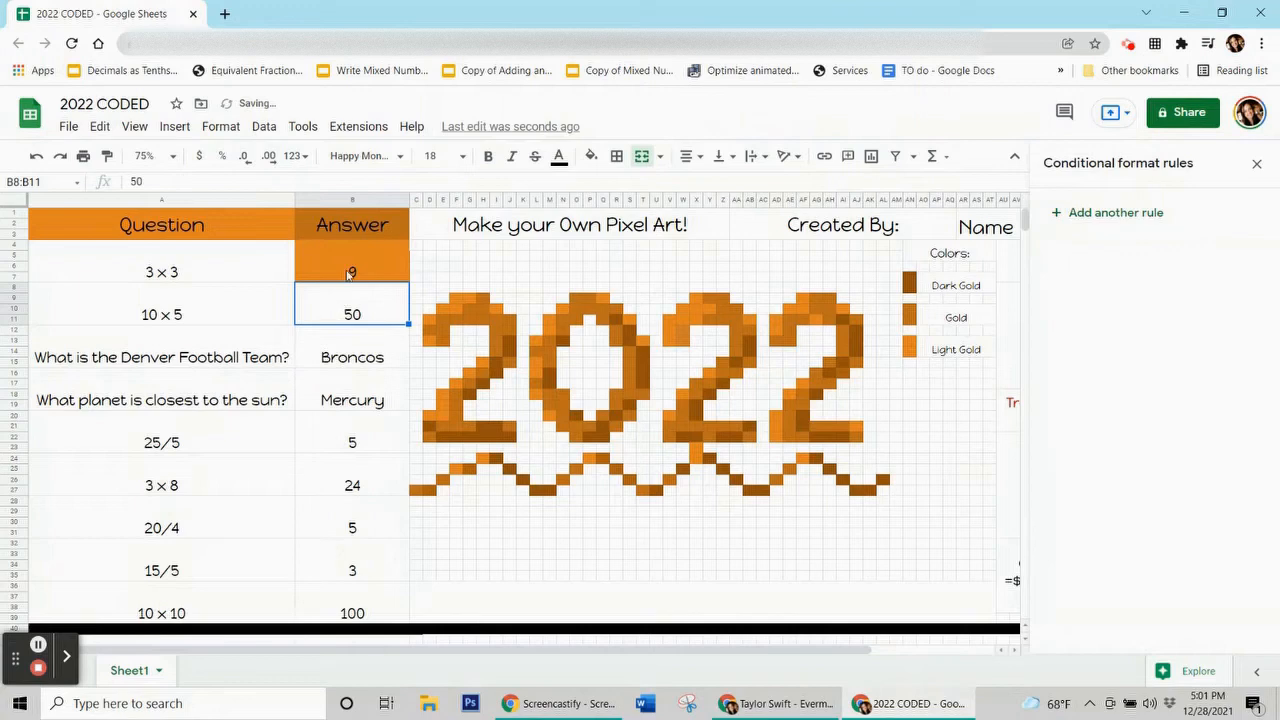
Delete the 9 again so the 3 × 3 pixels lose their gold fill.
click(349, 275)
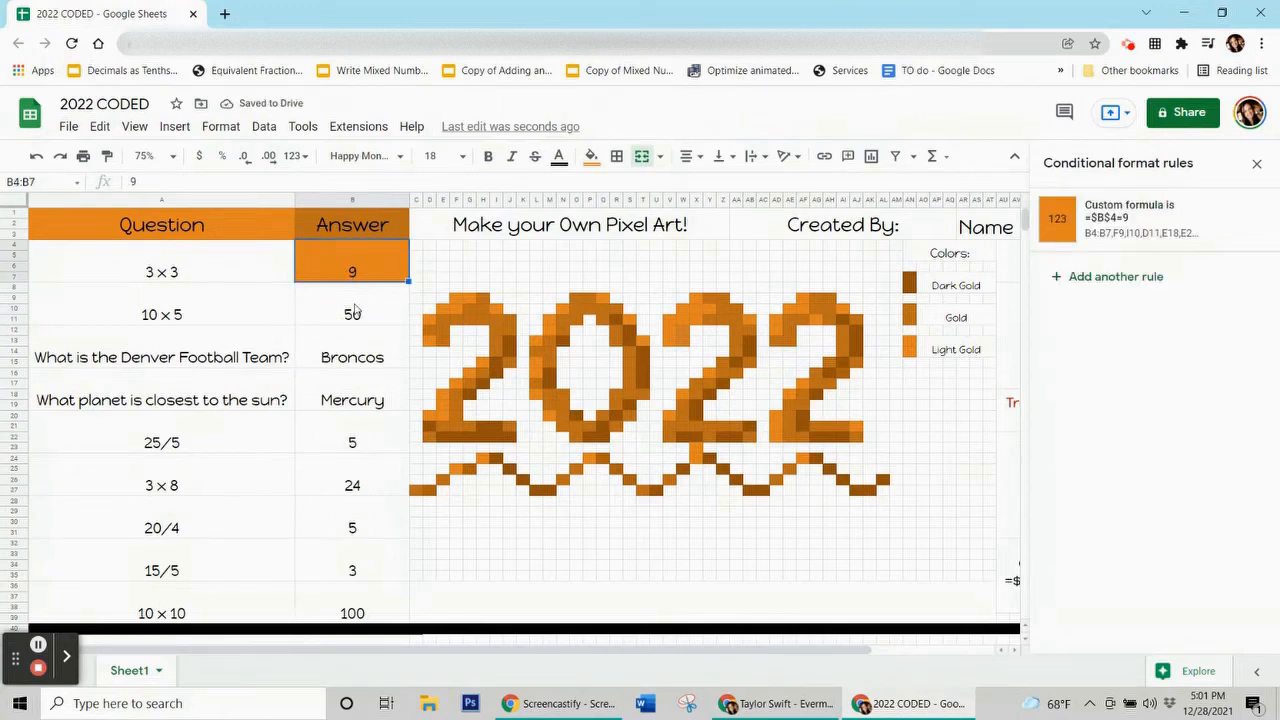
key(Delete)
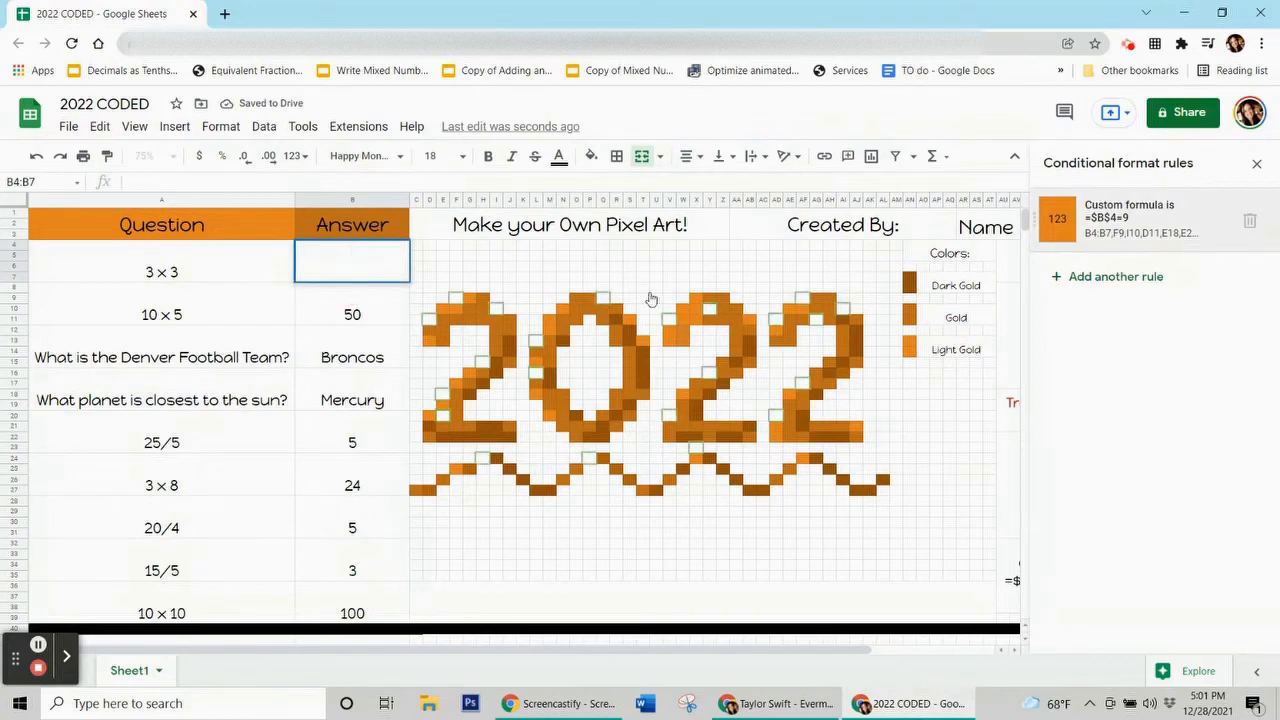
click(320, 276)
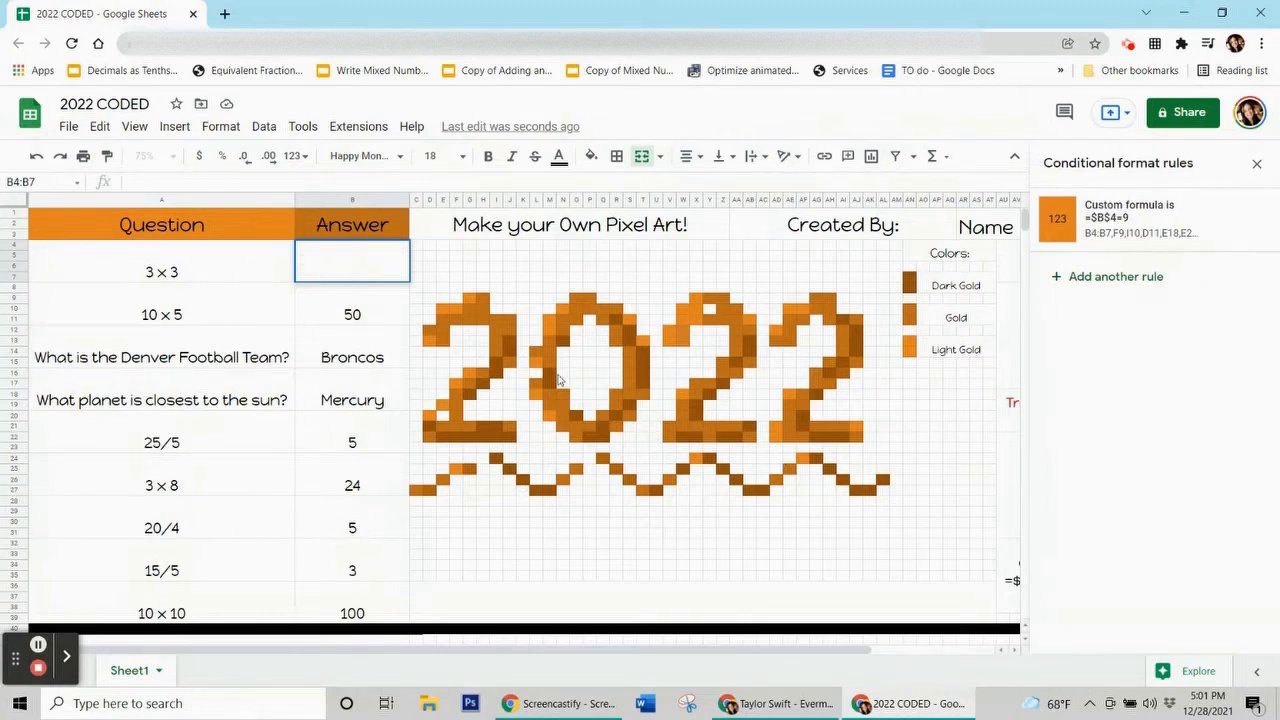
click(352, 318)
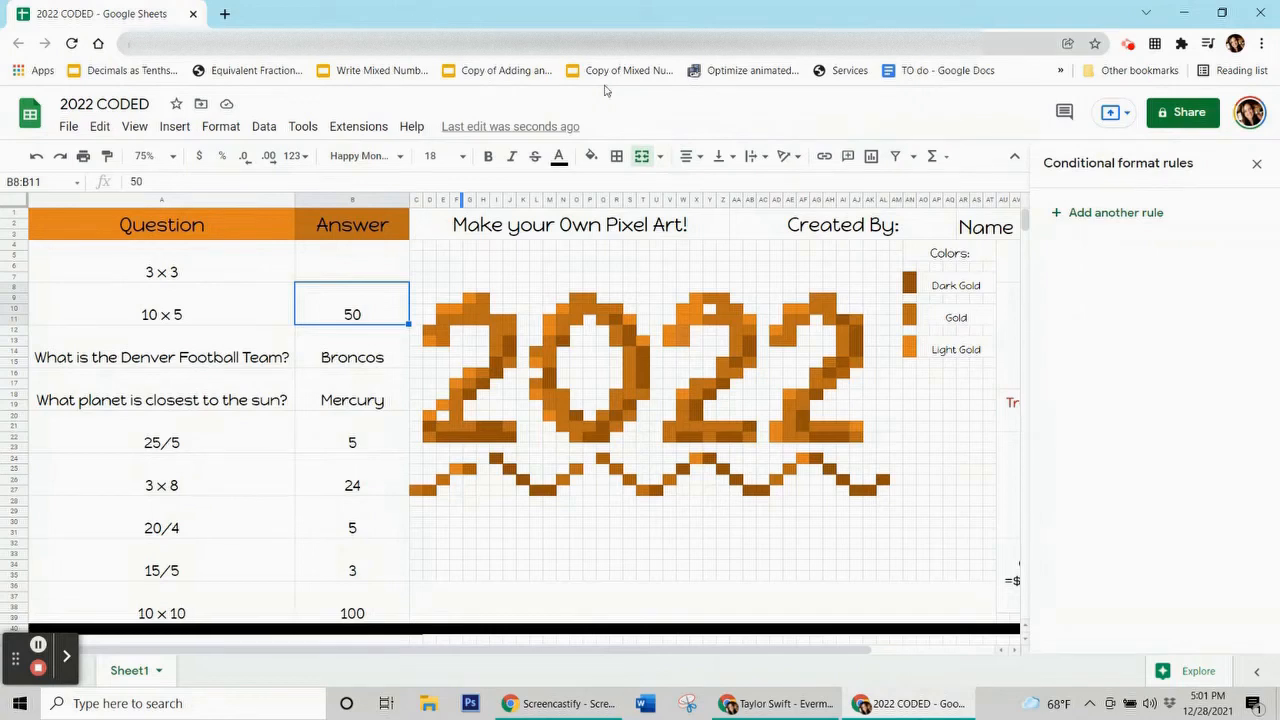
click(645, 358)
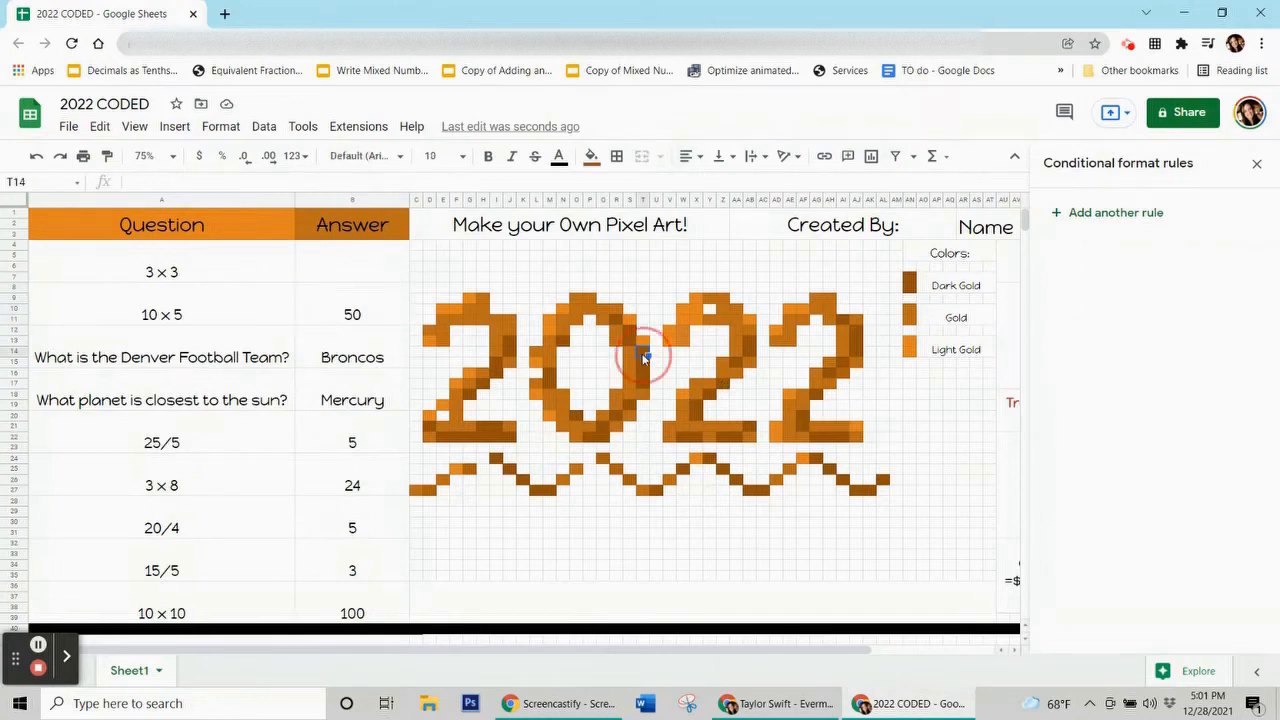
click(591, 157)
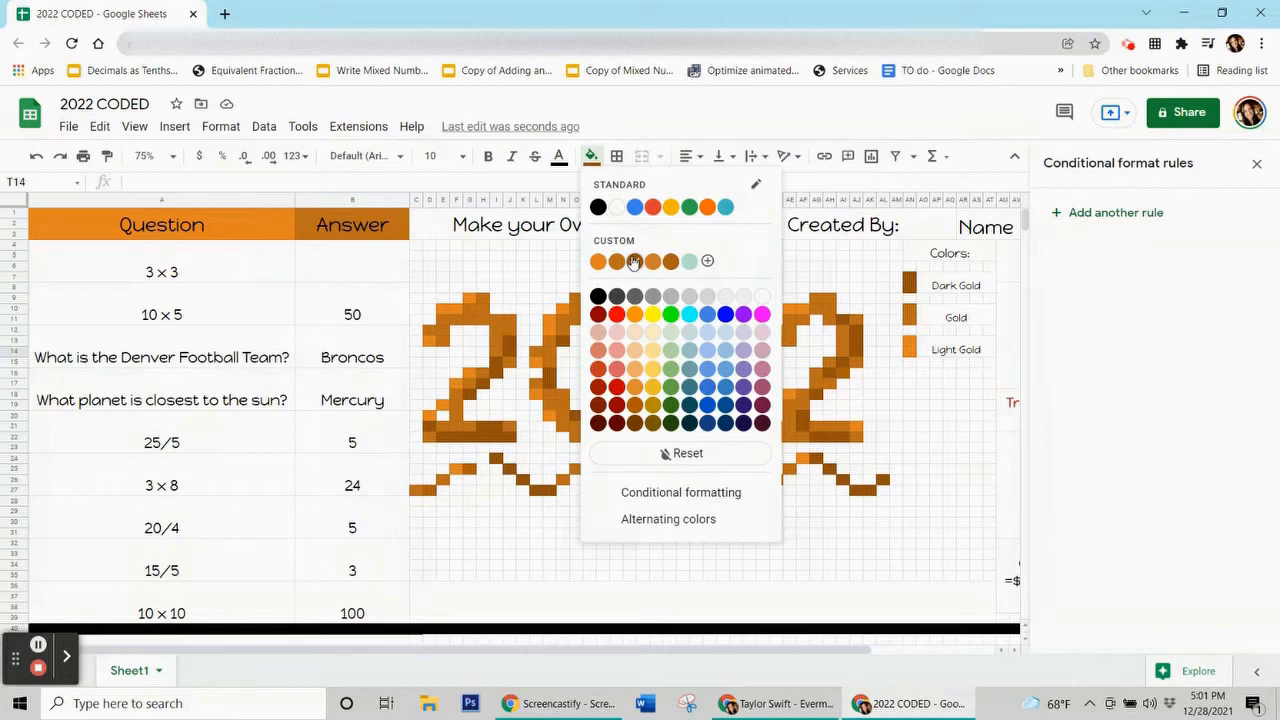
click(512, 592)
click(550, 512)
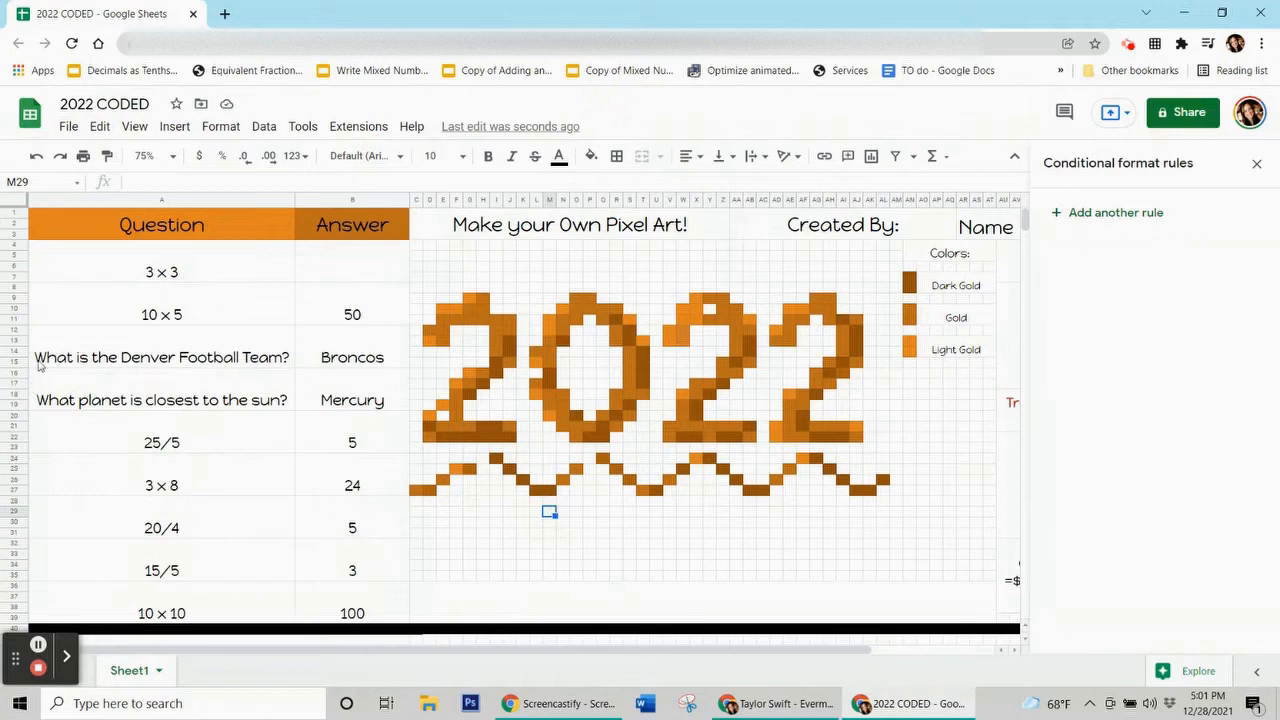
click(303, 291)
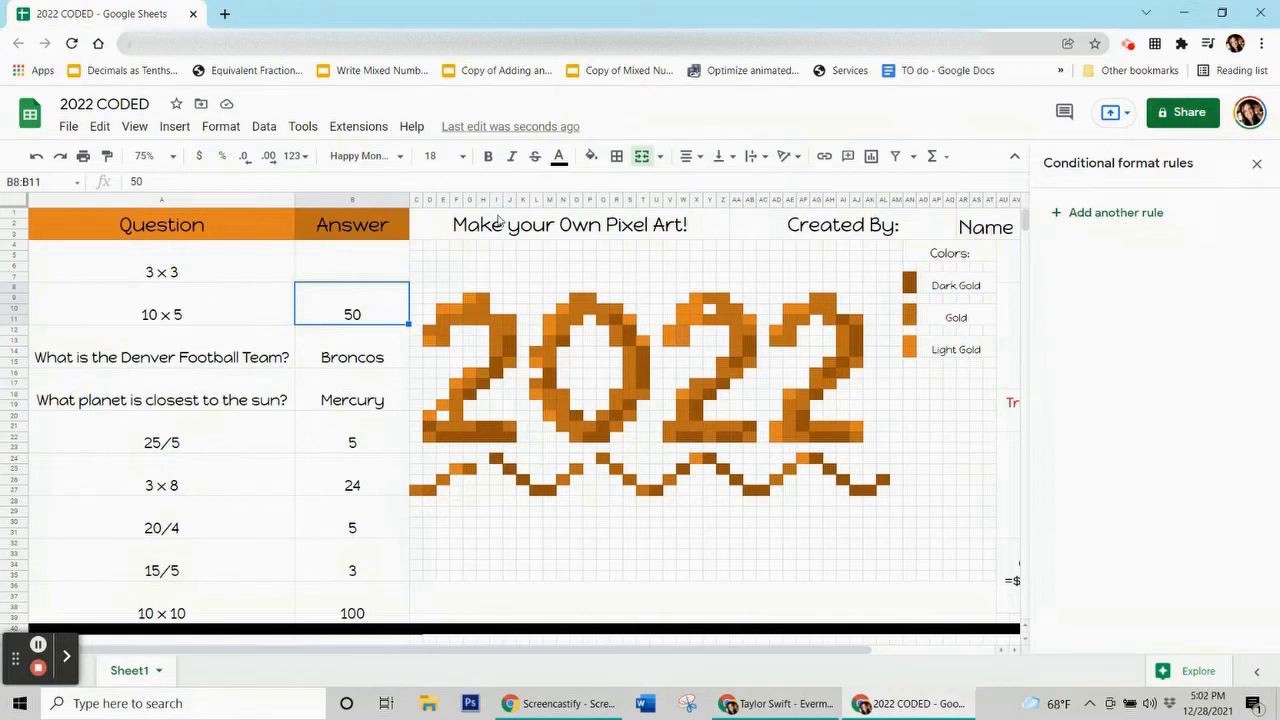
click(223, 128)
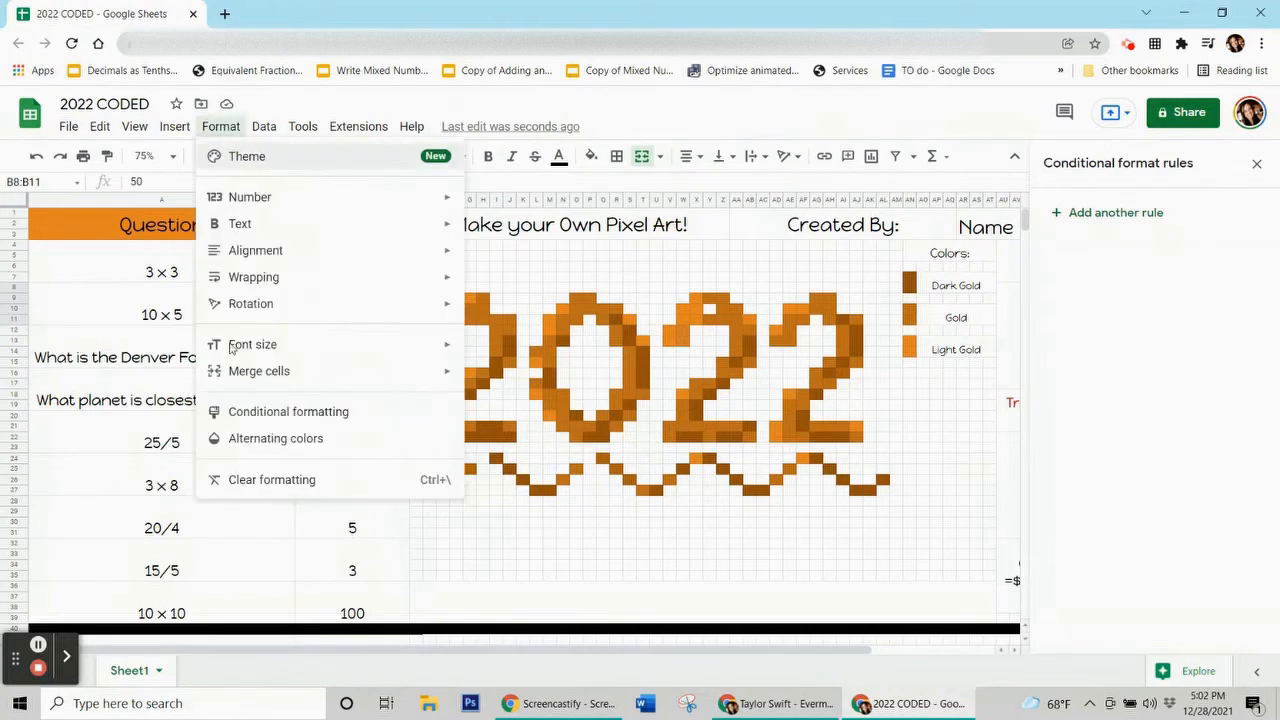
click(298, 414)
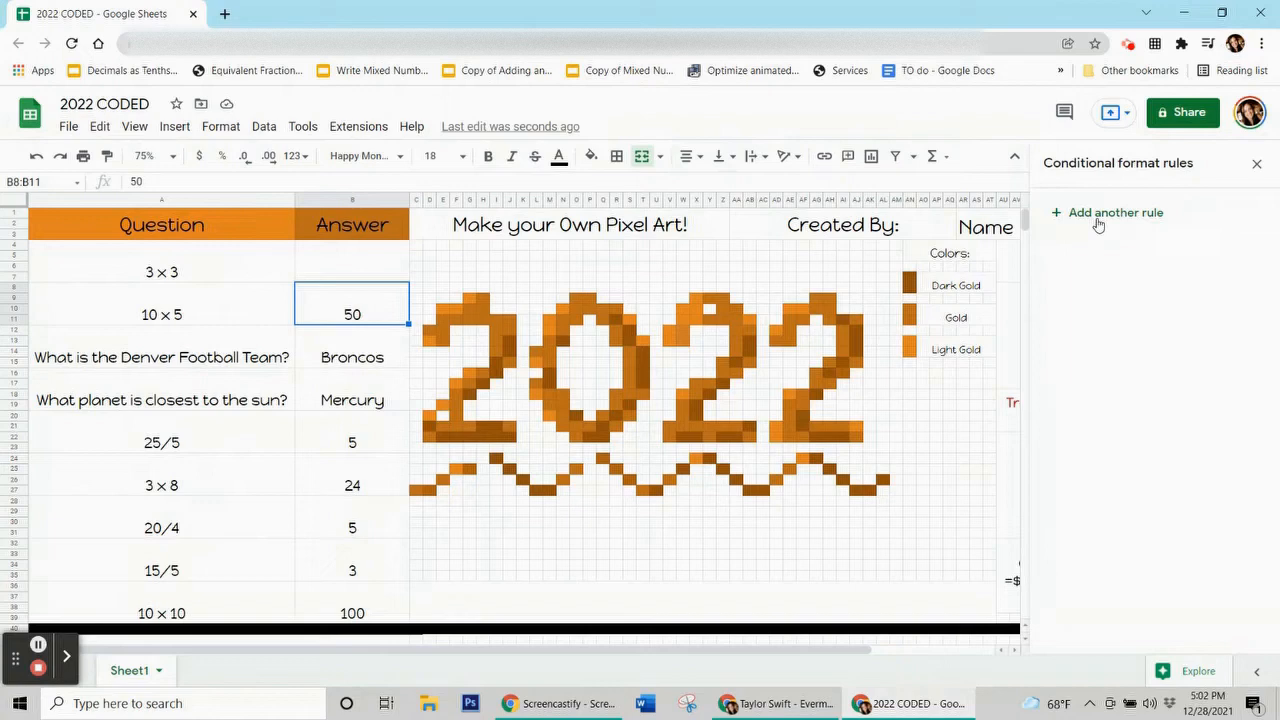
click(308, 314)
click(395, 279)
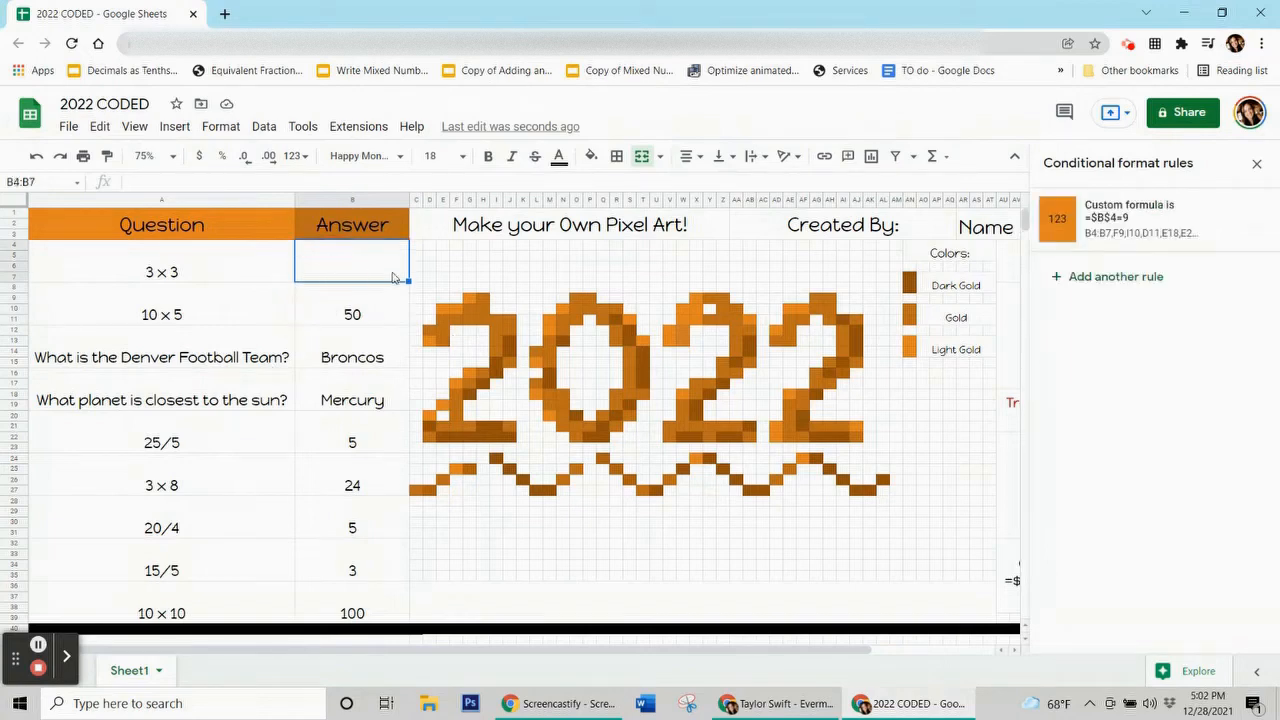
click(358, 313)
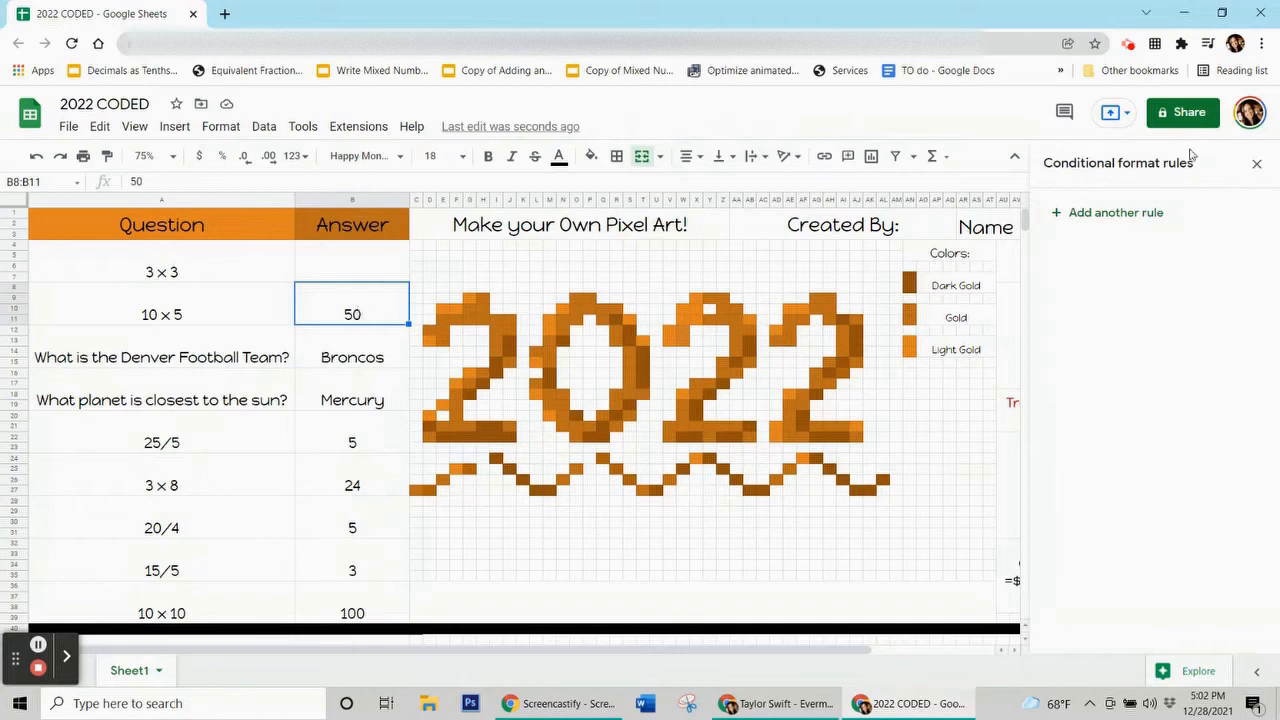
Add a dark gold fill rule with custom formula =$b$8=50 and open its range picker.
click(1097, 214)
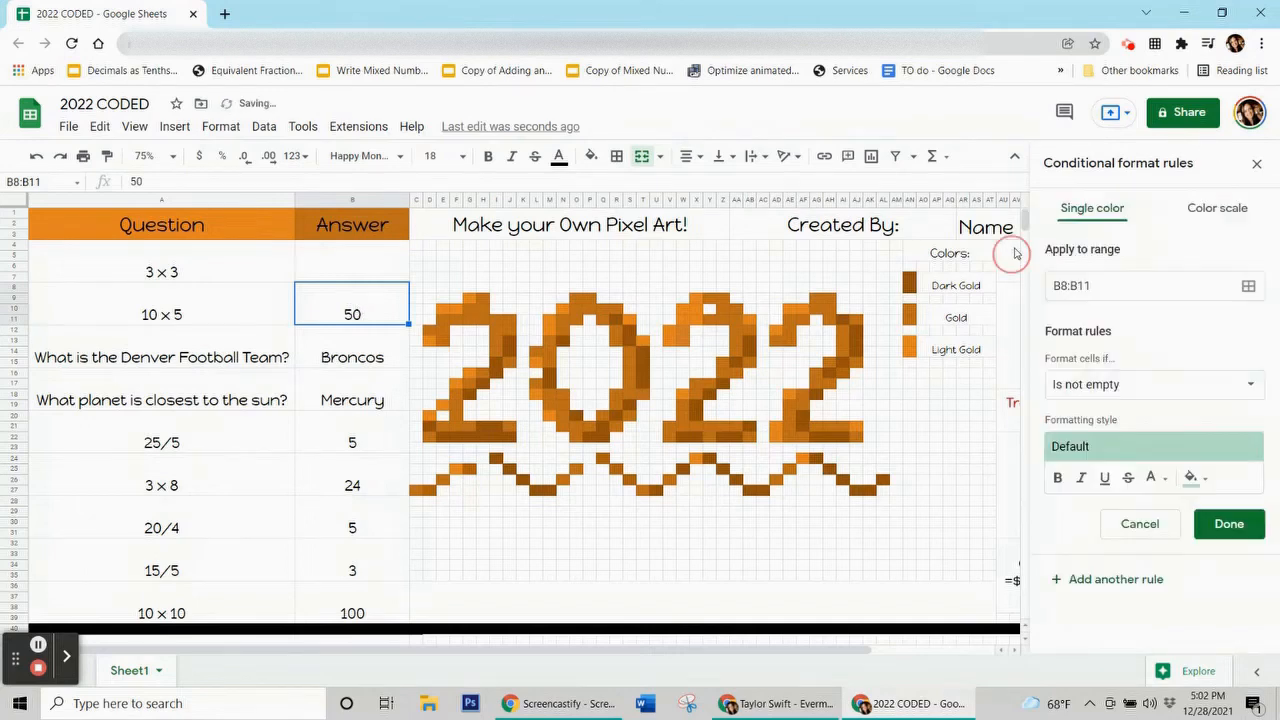
click(1191, 477)
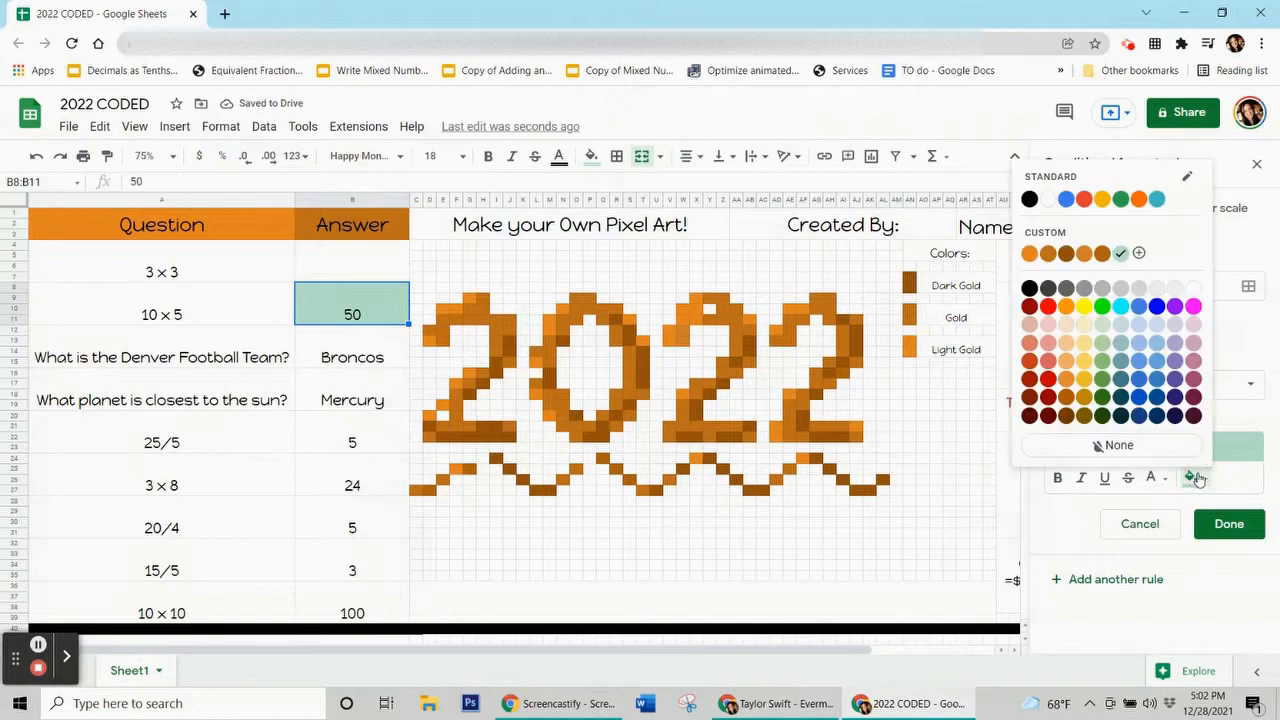
click(1066, 253)
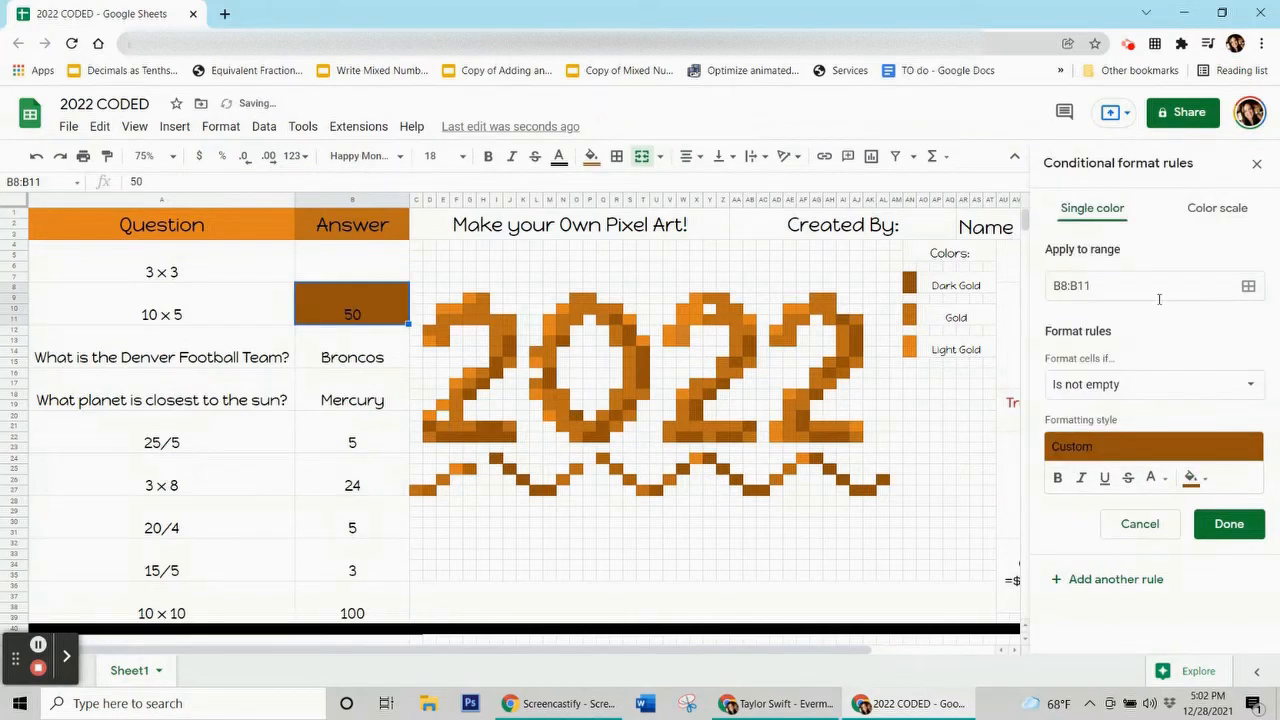
click(1110, 387)
scroll(1100, 430, down, 5)
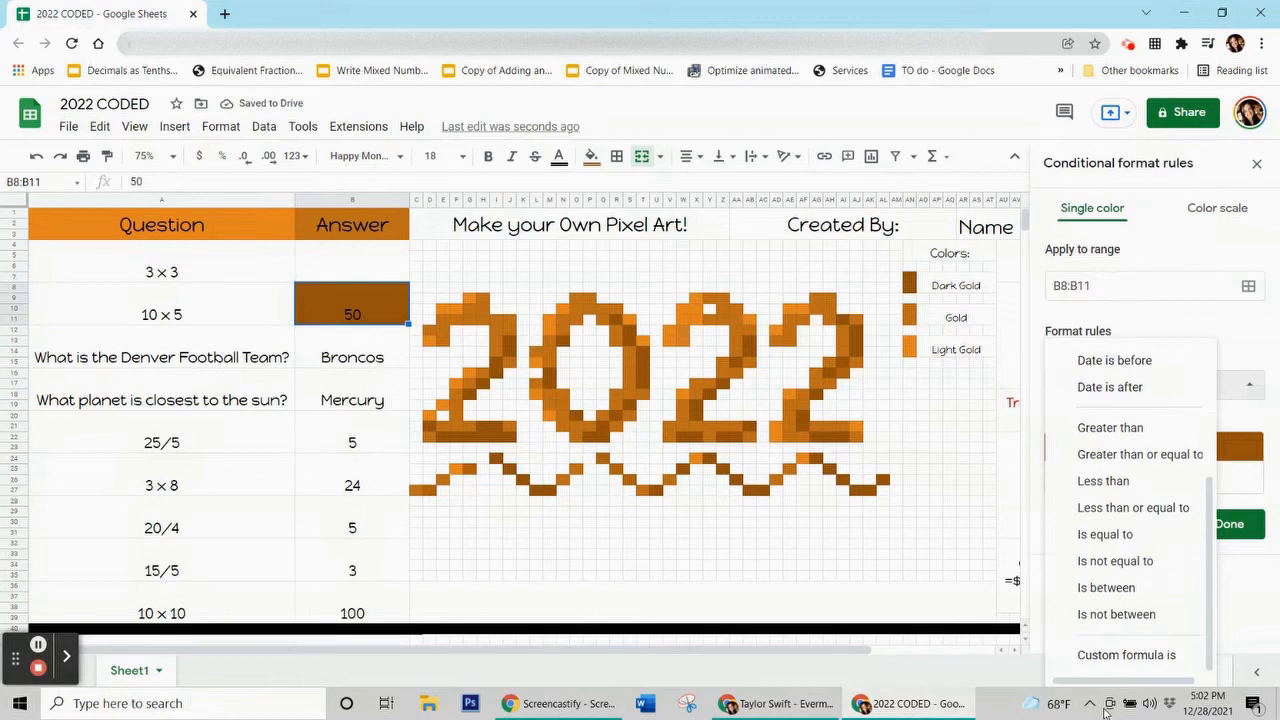
click(1126, 655)
click(1136, 421)
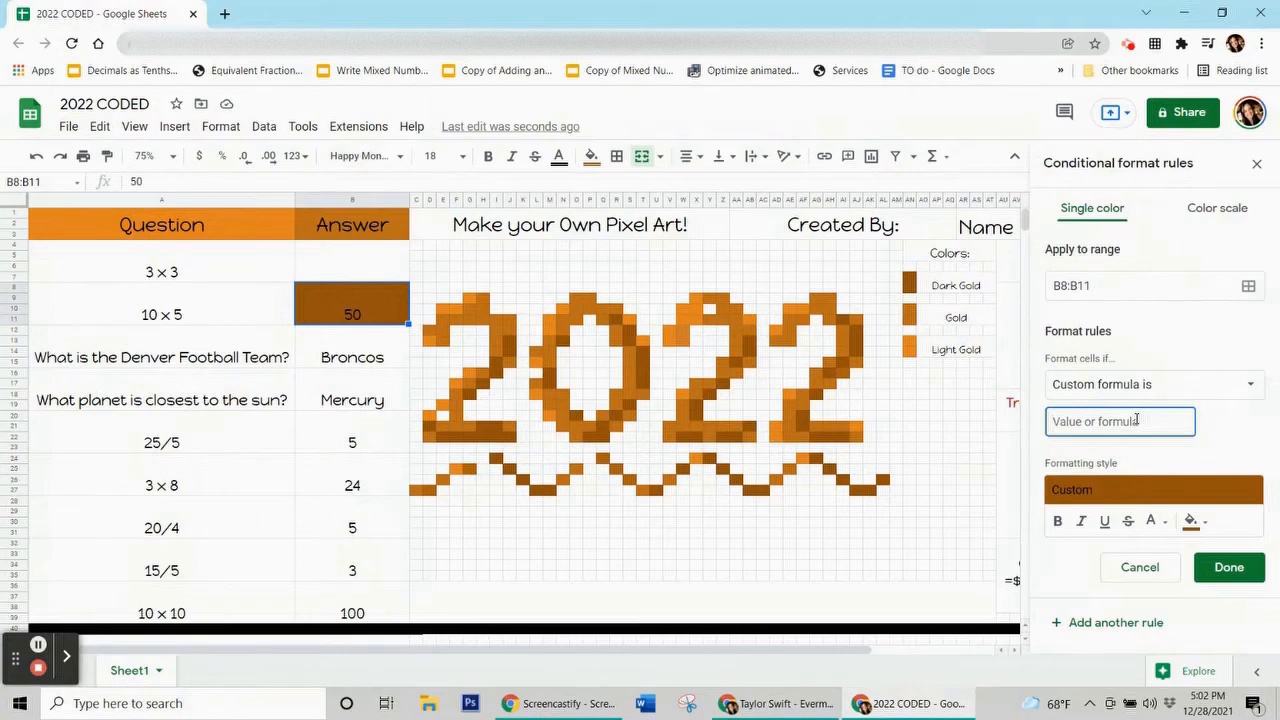
text(=$b$8=)
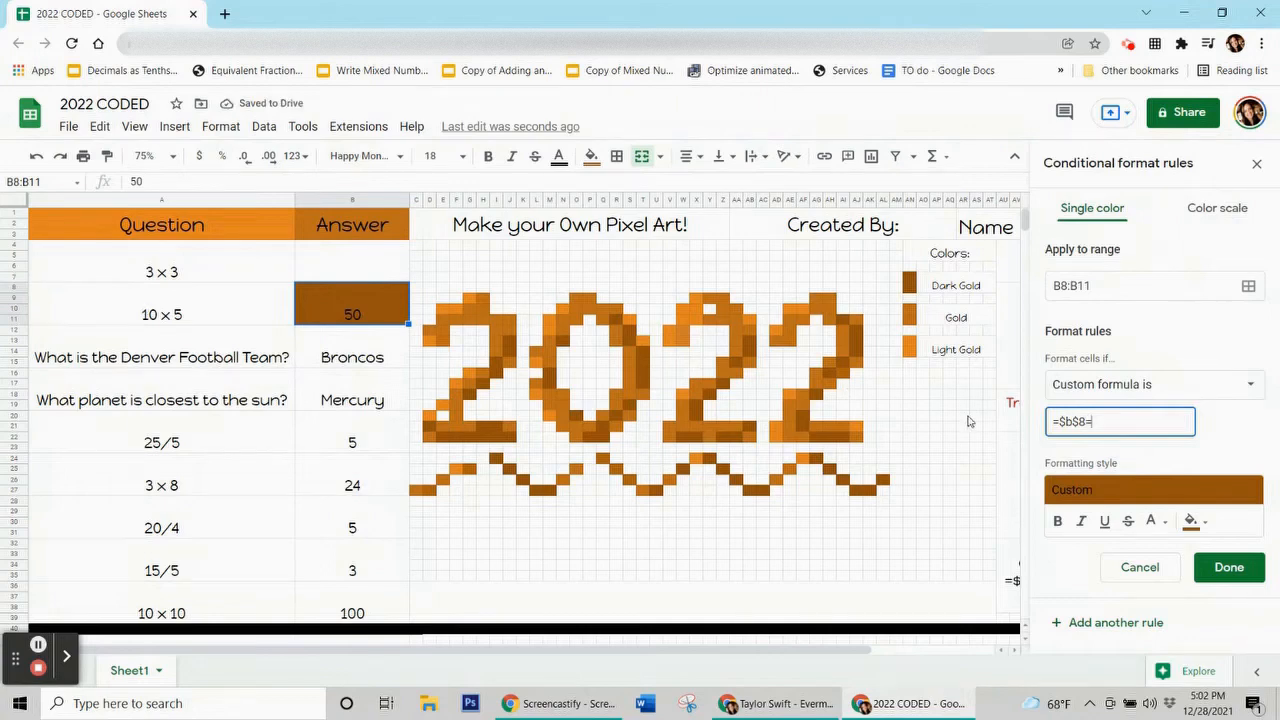
text(0)
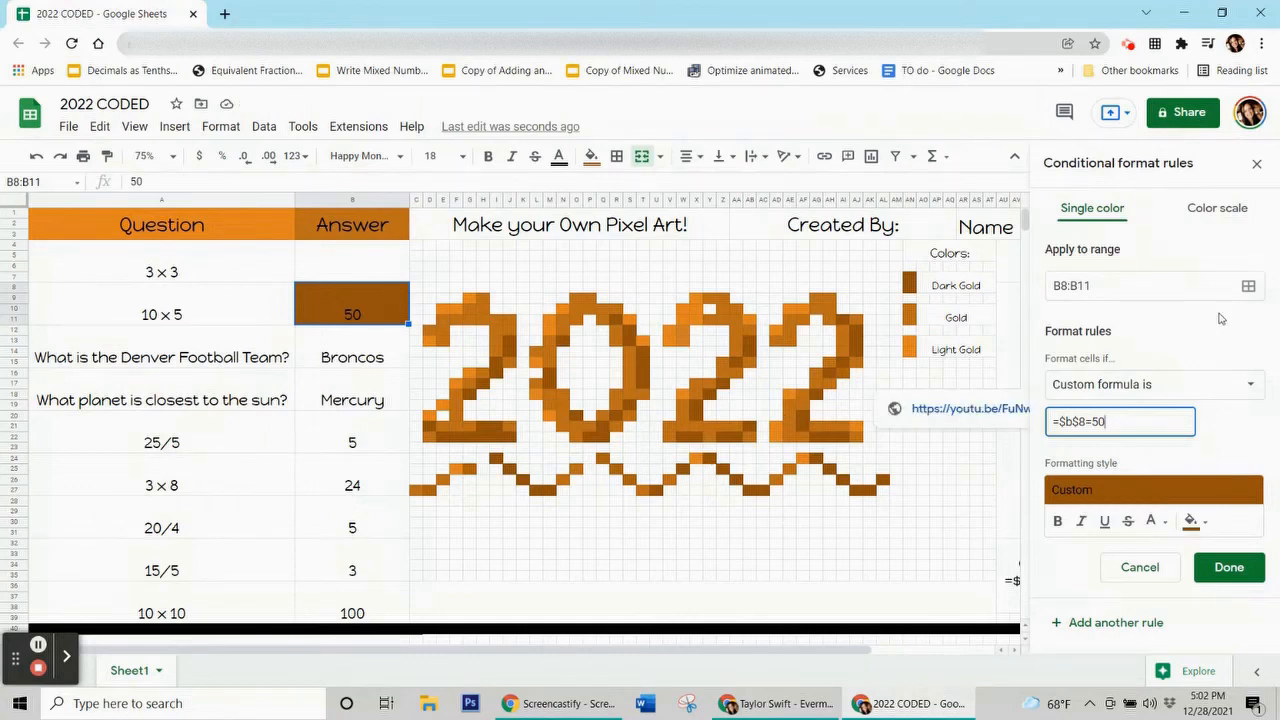
click(1248, 286)
drag(648, 294, 208, 150)
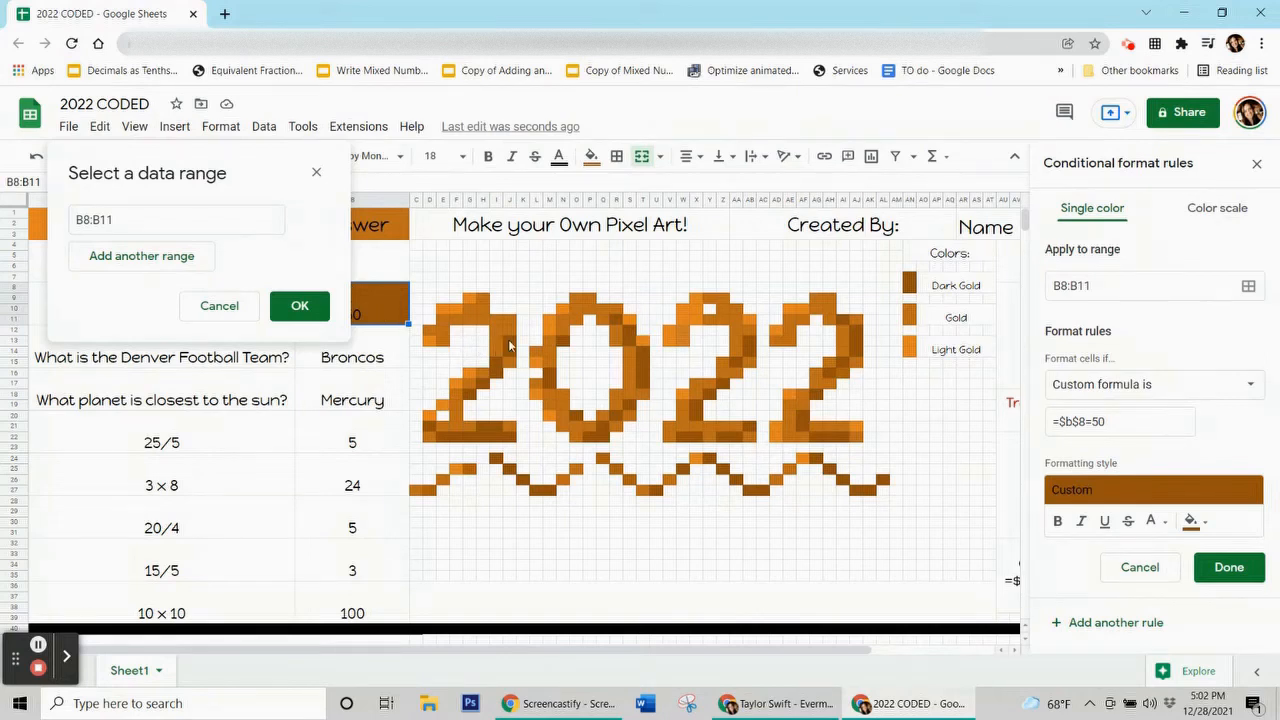
Add the first dark-gold pixels, J13 through X19, to the rule's range.
ctrl+click(508, 341)
ctrl+click(497, 364)
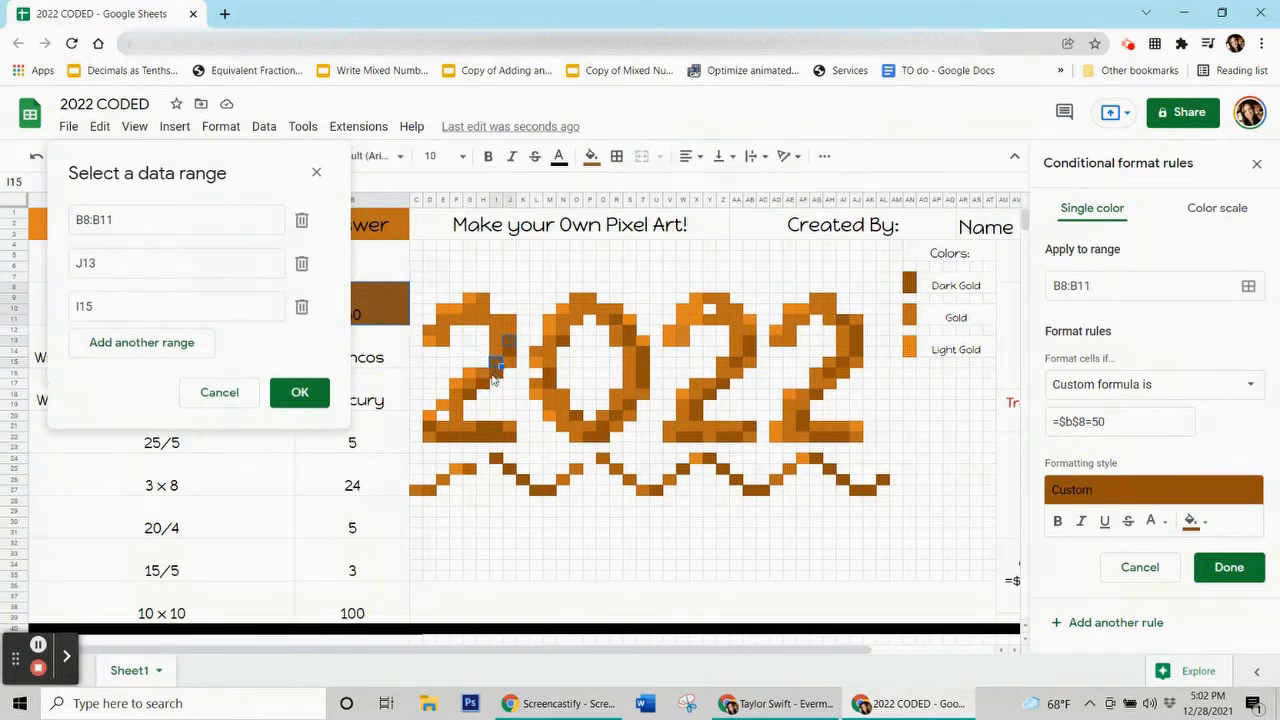
ctrl+click(484, 386)
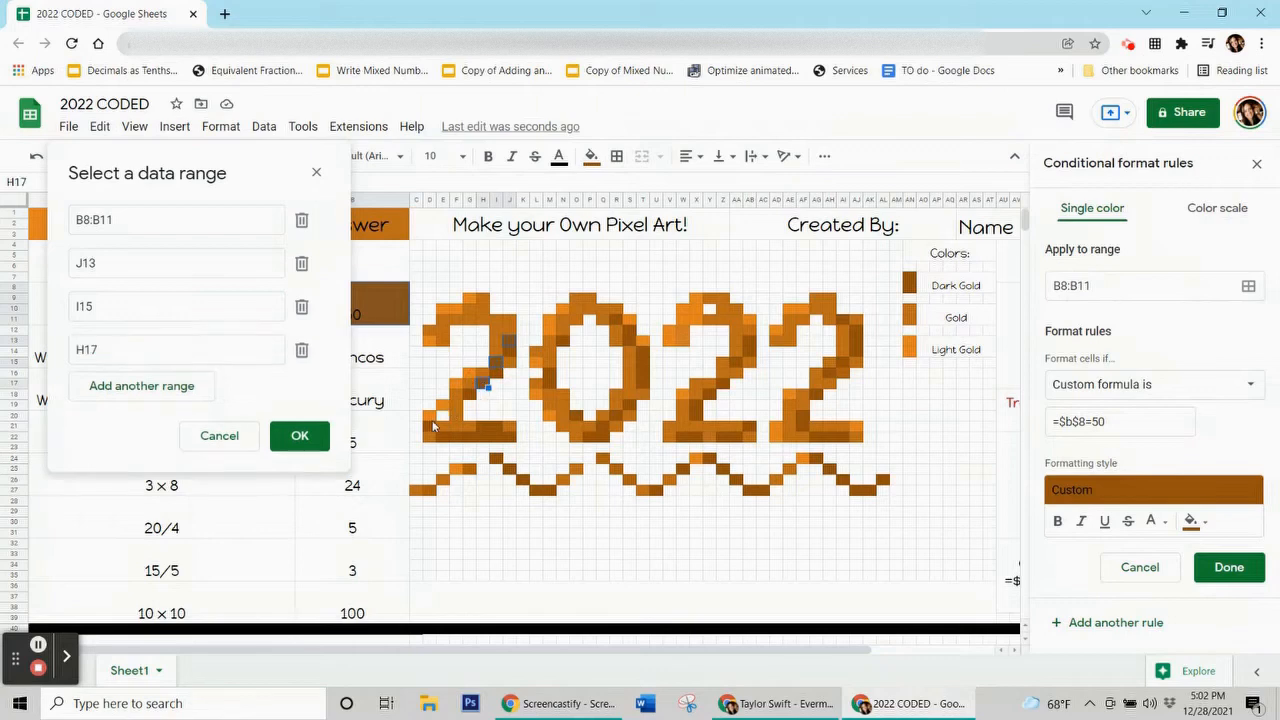
ctrl+click(430, 426)
ctrl+click(446, 439)
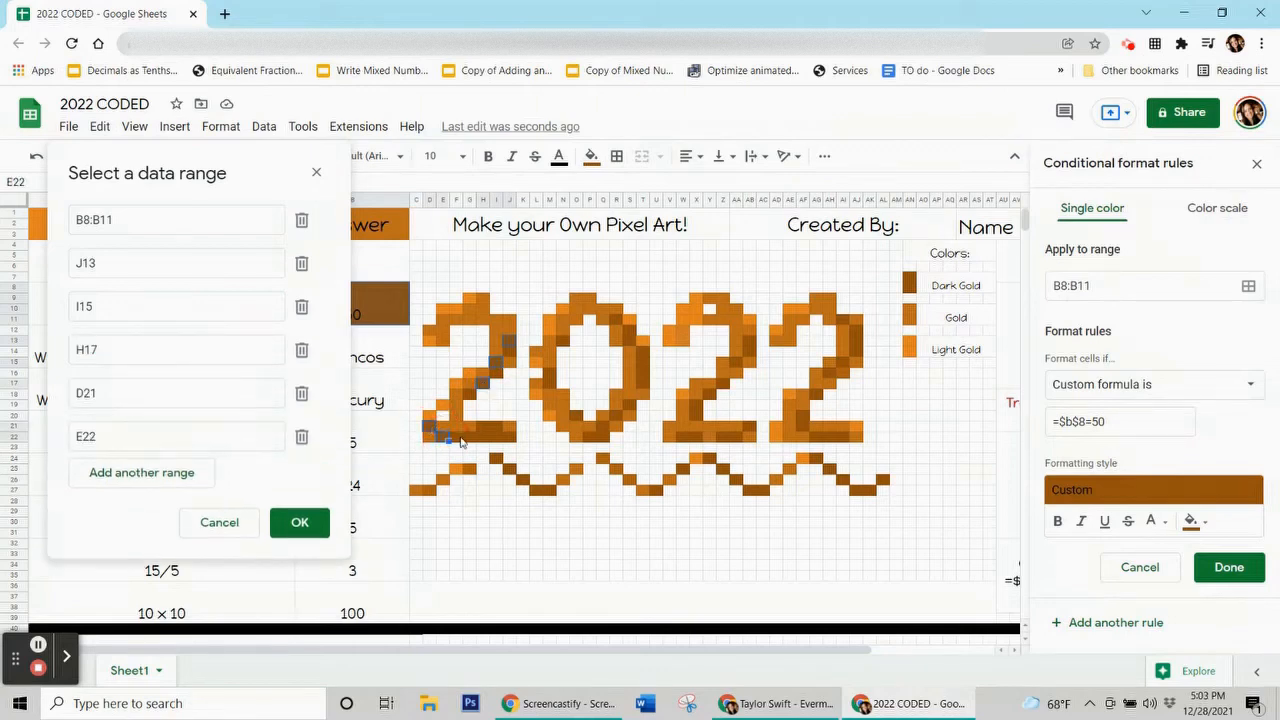
ctrl+click(473, 437)
ctrl+click(484, 427)
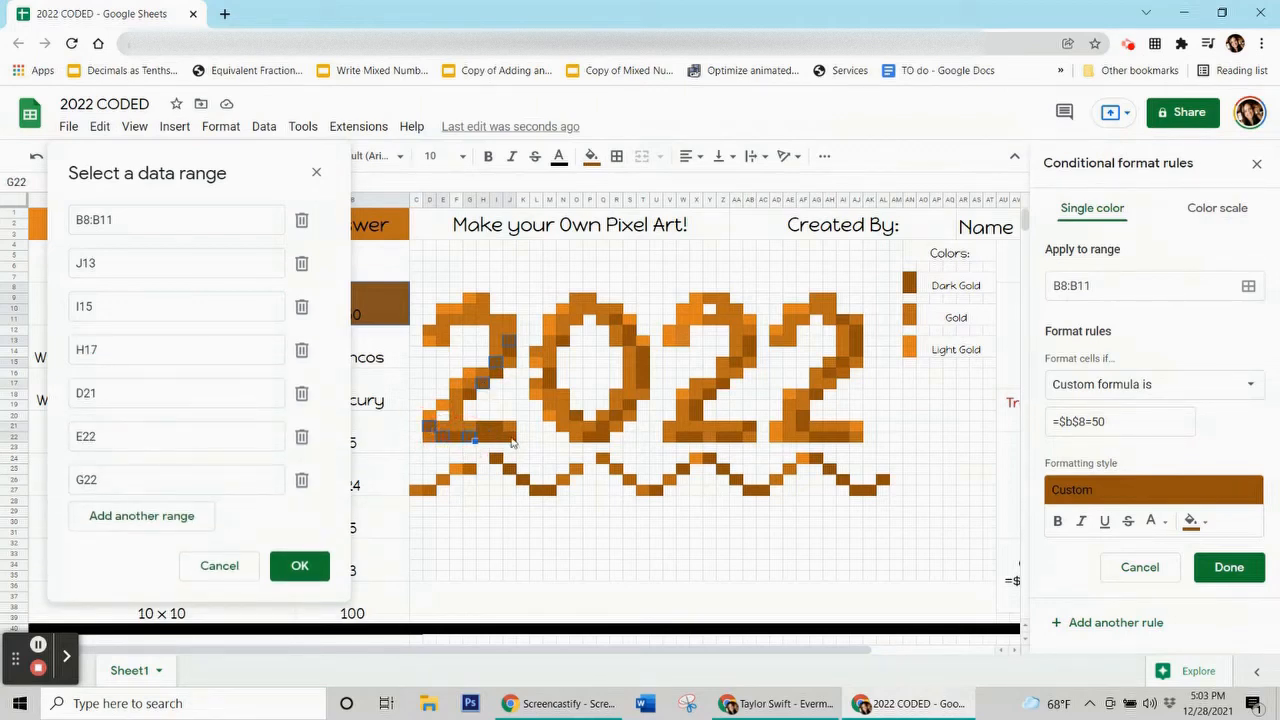
ctrl+click(510, 438)
ctrl+click(551, 376)
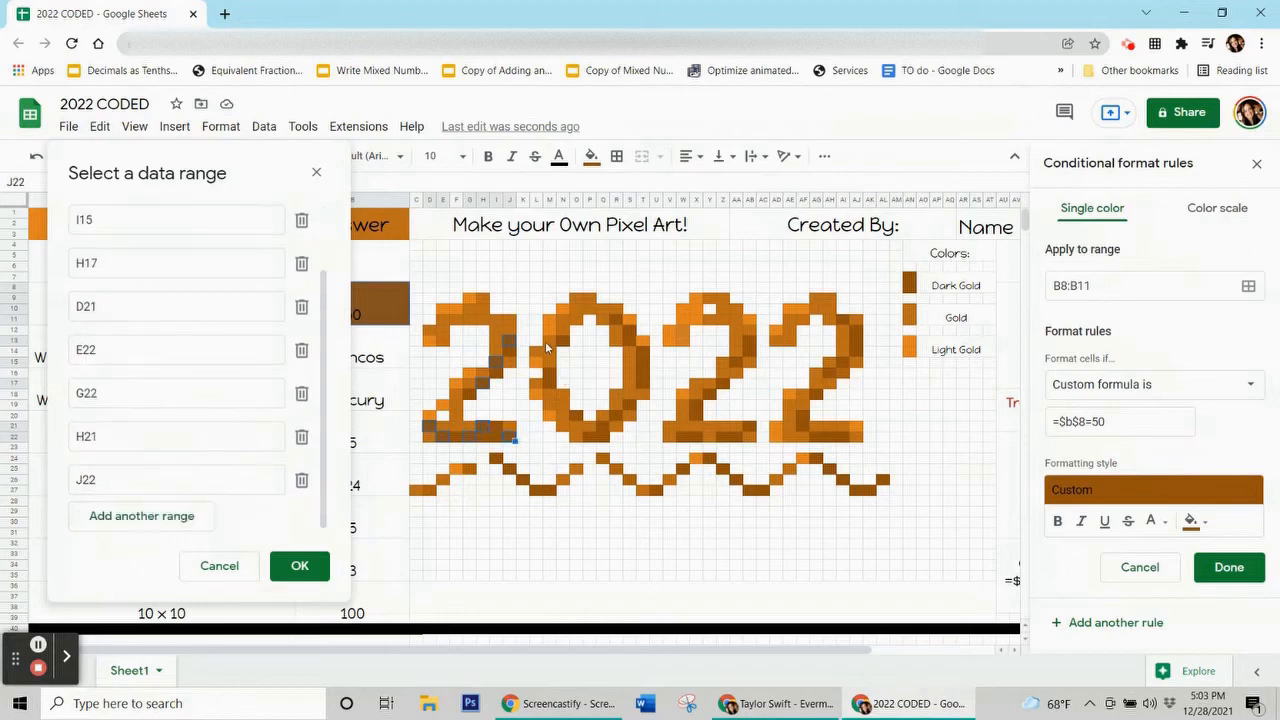
ctrl+click(561, 342)
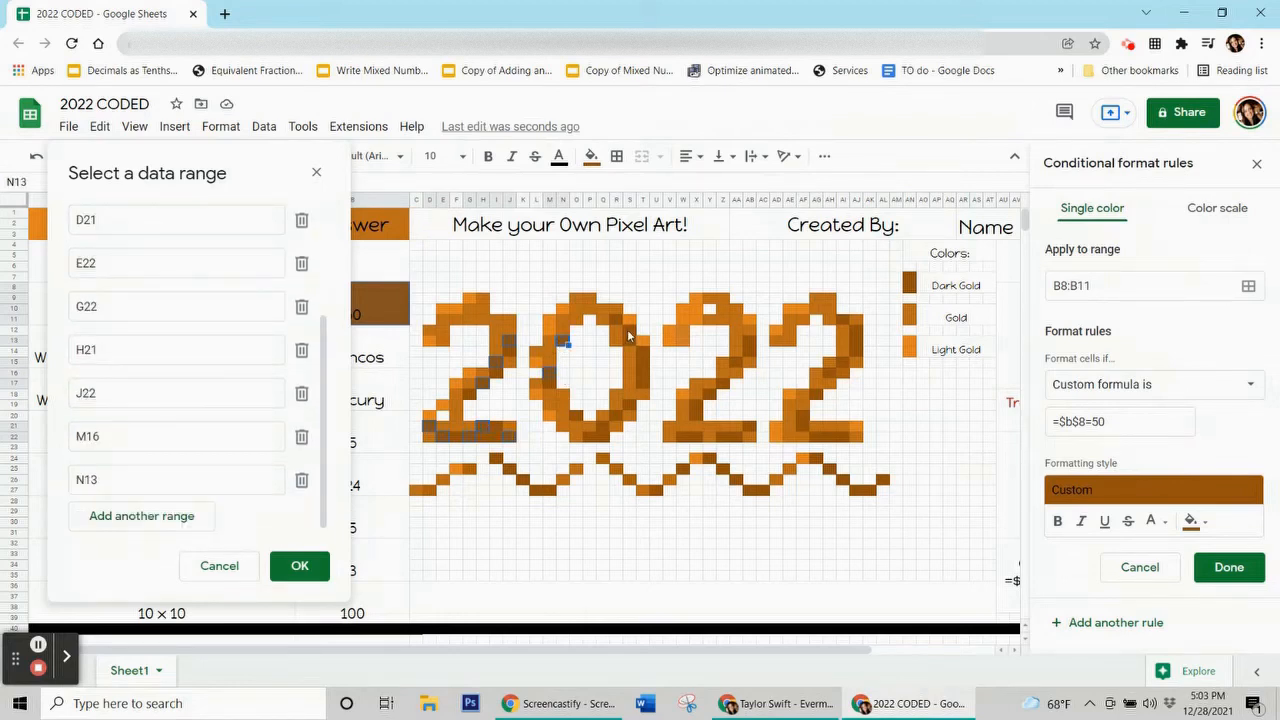
ctrl+click(628, 335)
ctrl+click(643, 355)
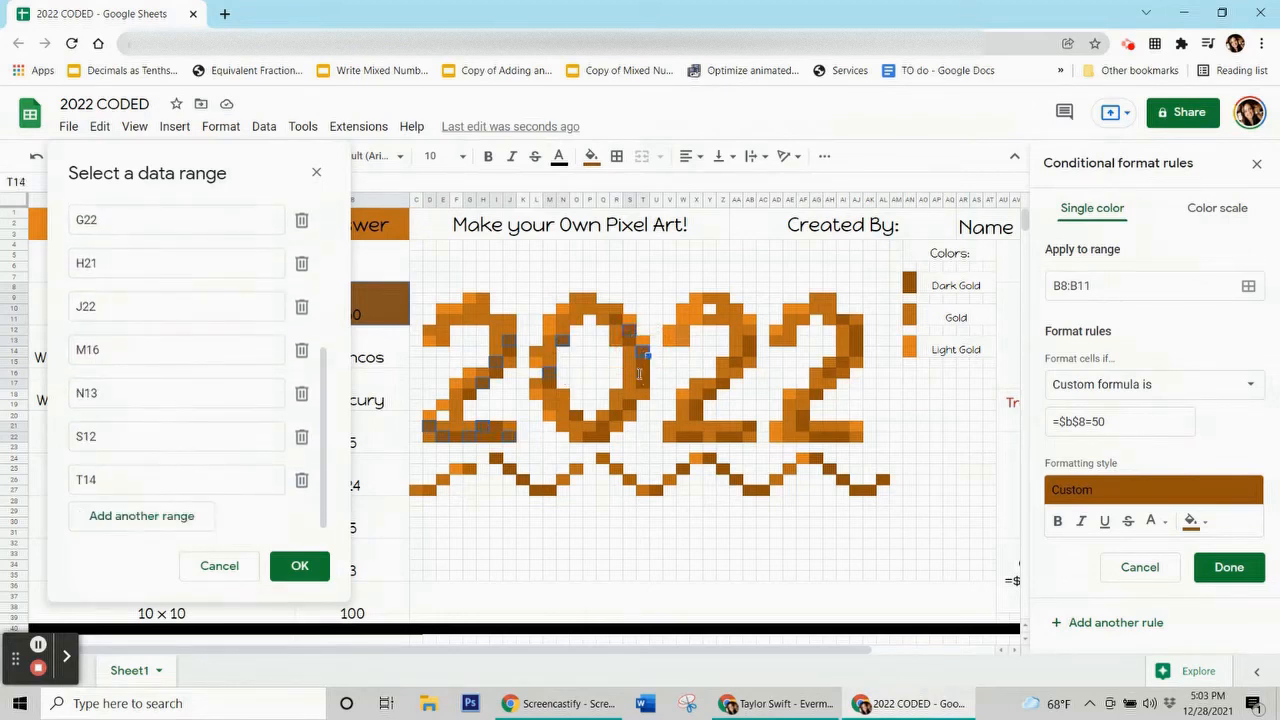
ctrl+click(639, 374)
ctrl+click(628, 409)
ctrl+click(607, 428)
ctrl+click(687, 440)
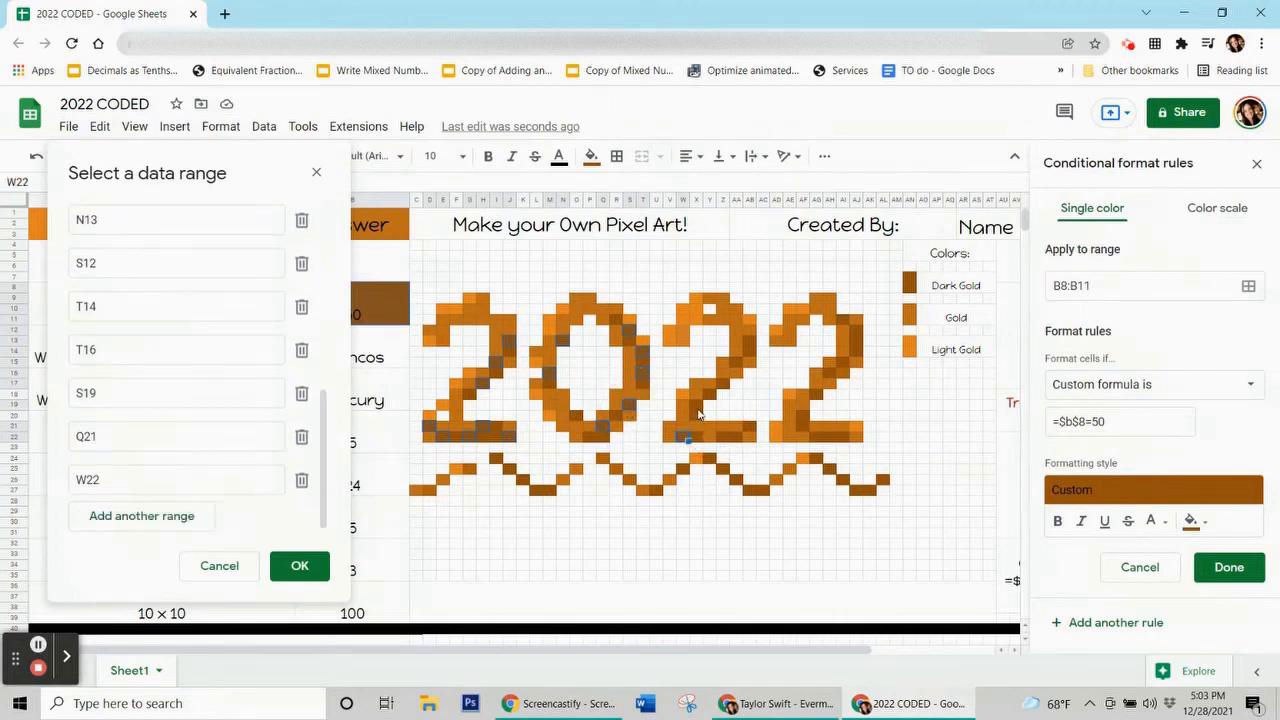
ctrl+click(697, 406)
Add pixels AA15 through K26 to the range, confirm it and save the rule.
ctrl+click(739, 364)
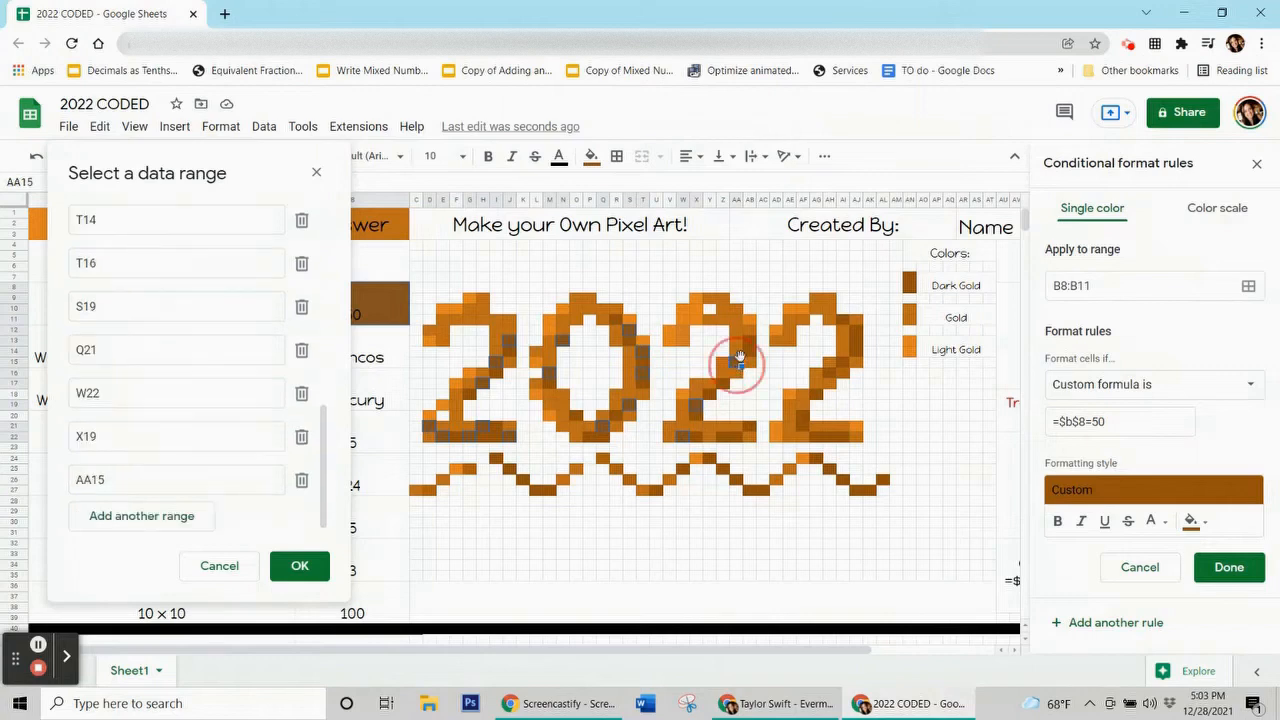
ctrl+click(750, 343)
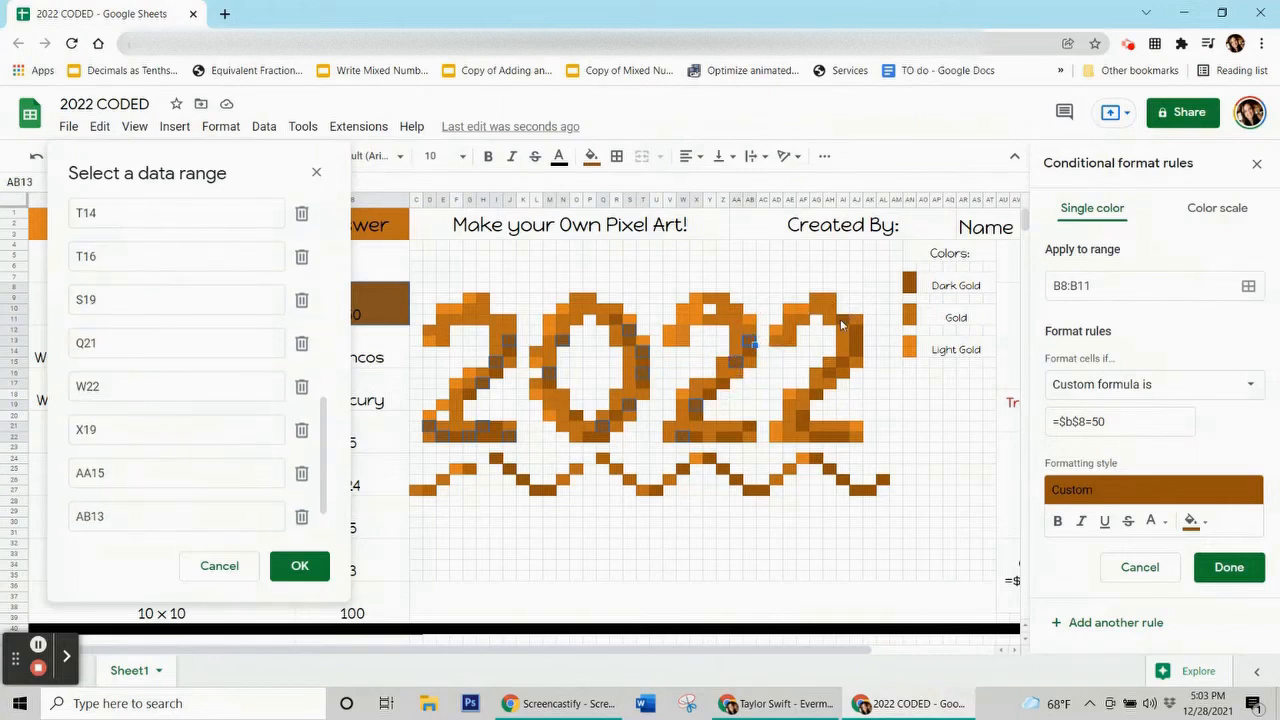
ctrl+click(845, 322)
ctrl+click(858, 355)
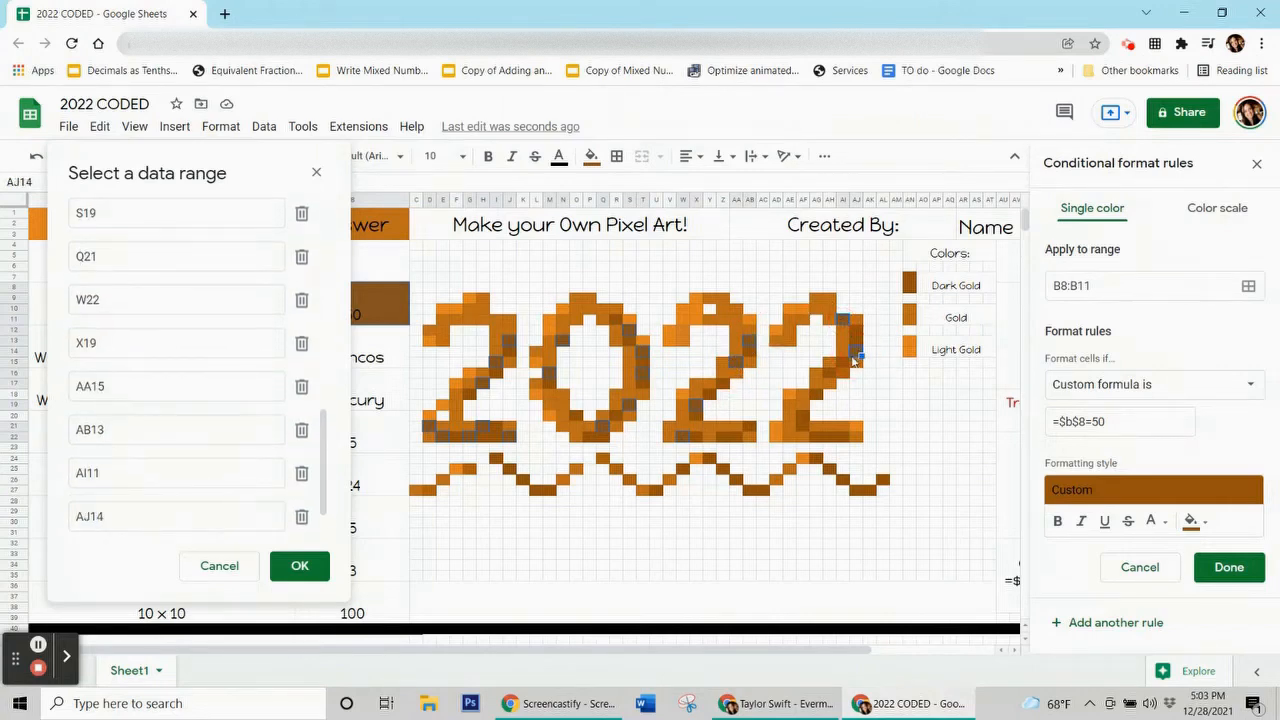
ctrl+click(829, 377)
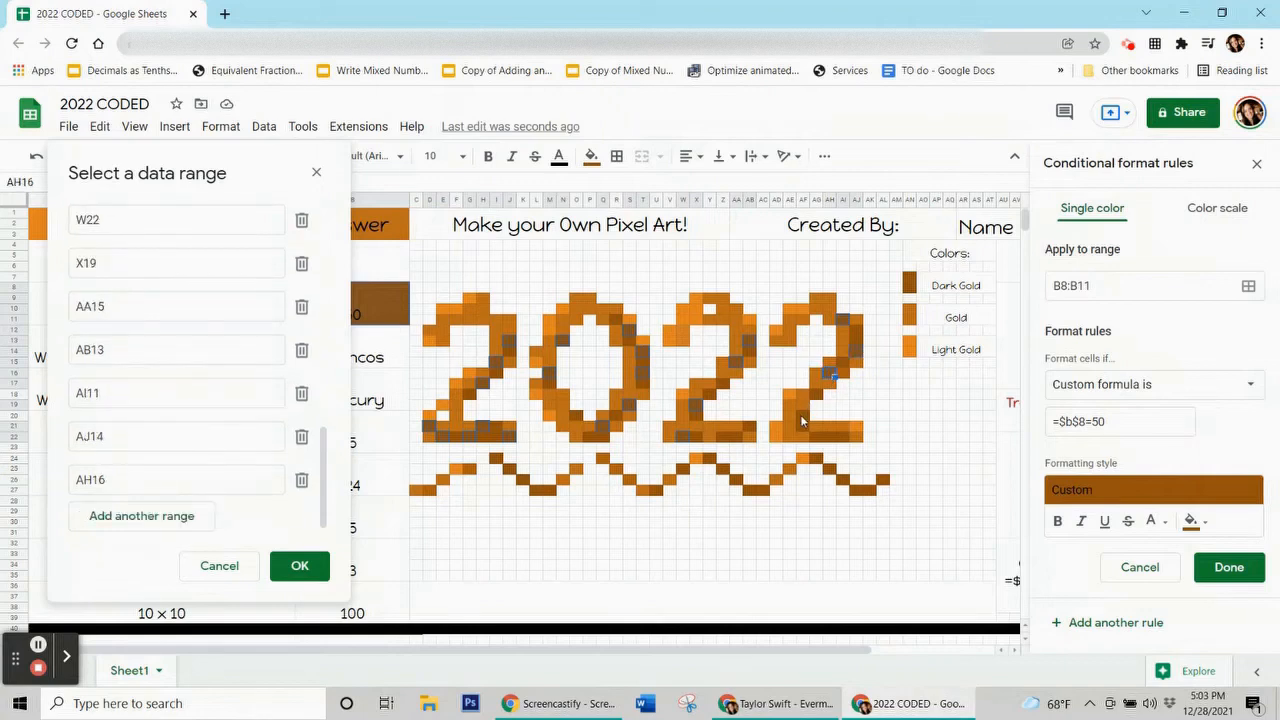
ctrl+click(804, 419)
ctrl+click(843, 441)
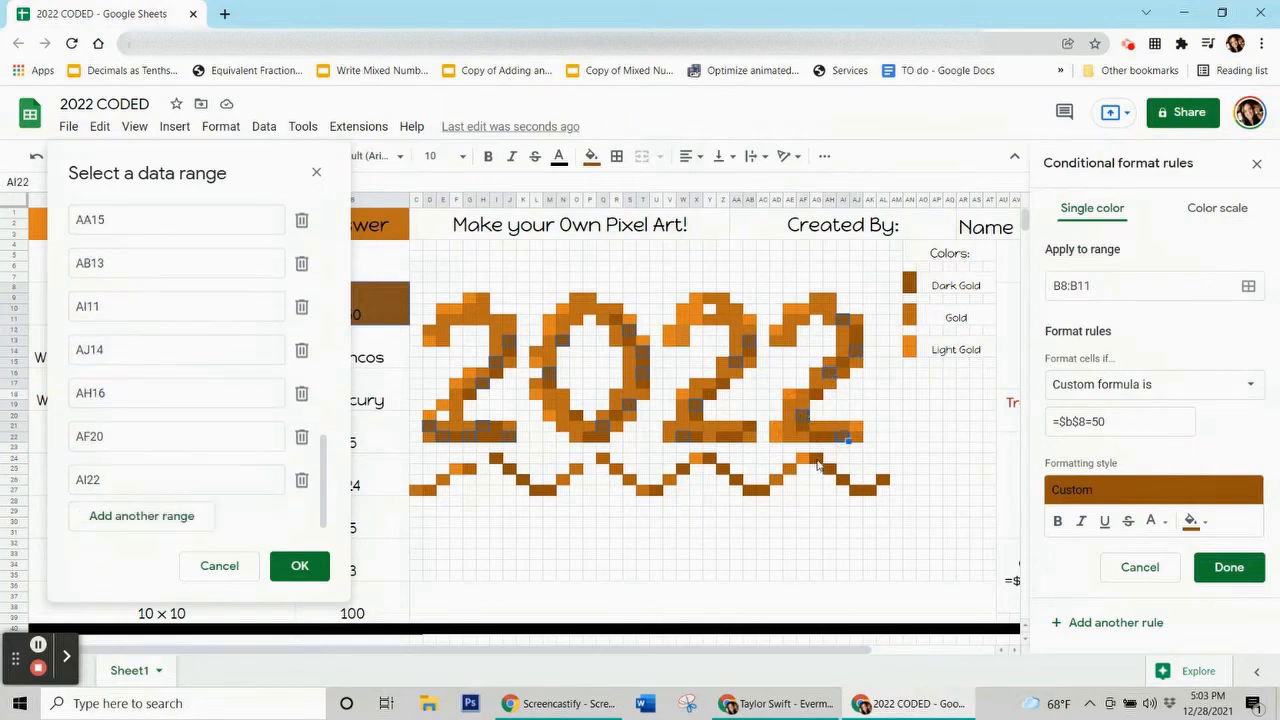
ctrl+click(817, 462)
ctrl+click(882, 481)
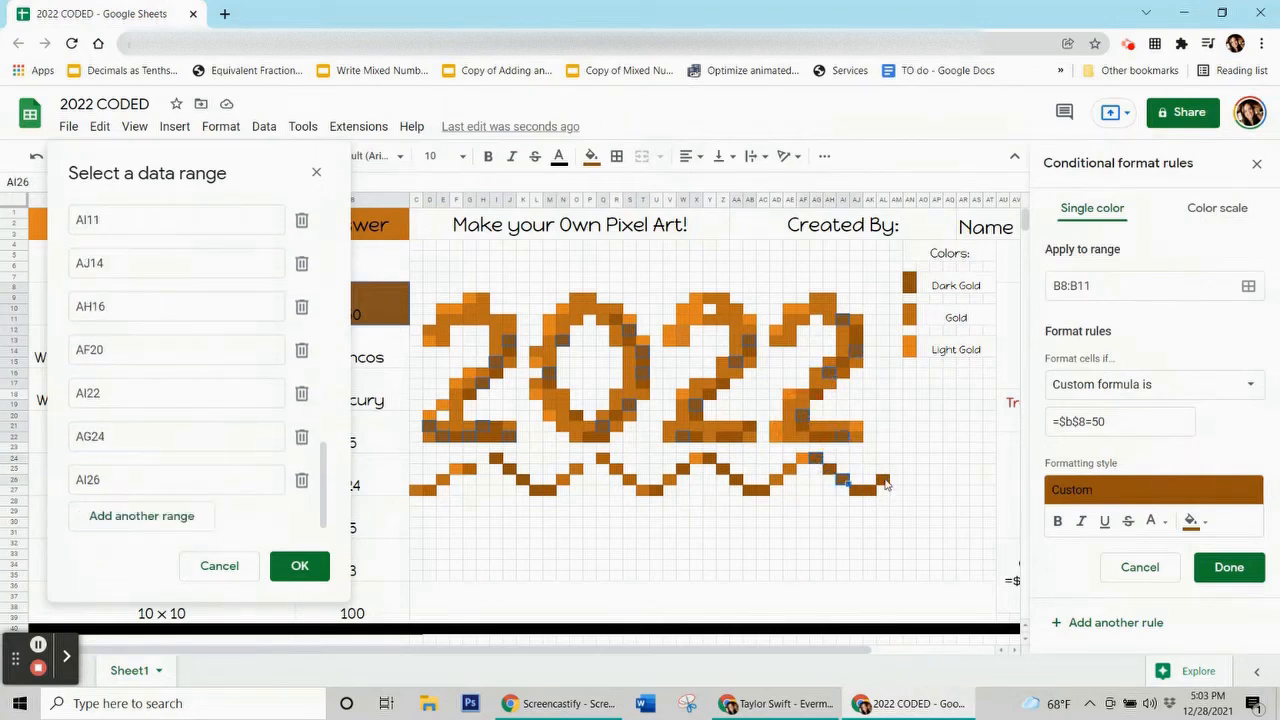
ctrl+click(769, 494)
ctrl+click(738, 481)
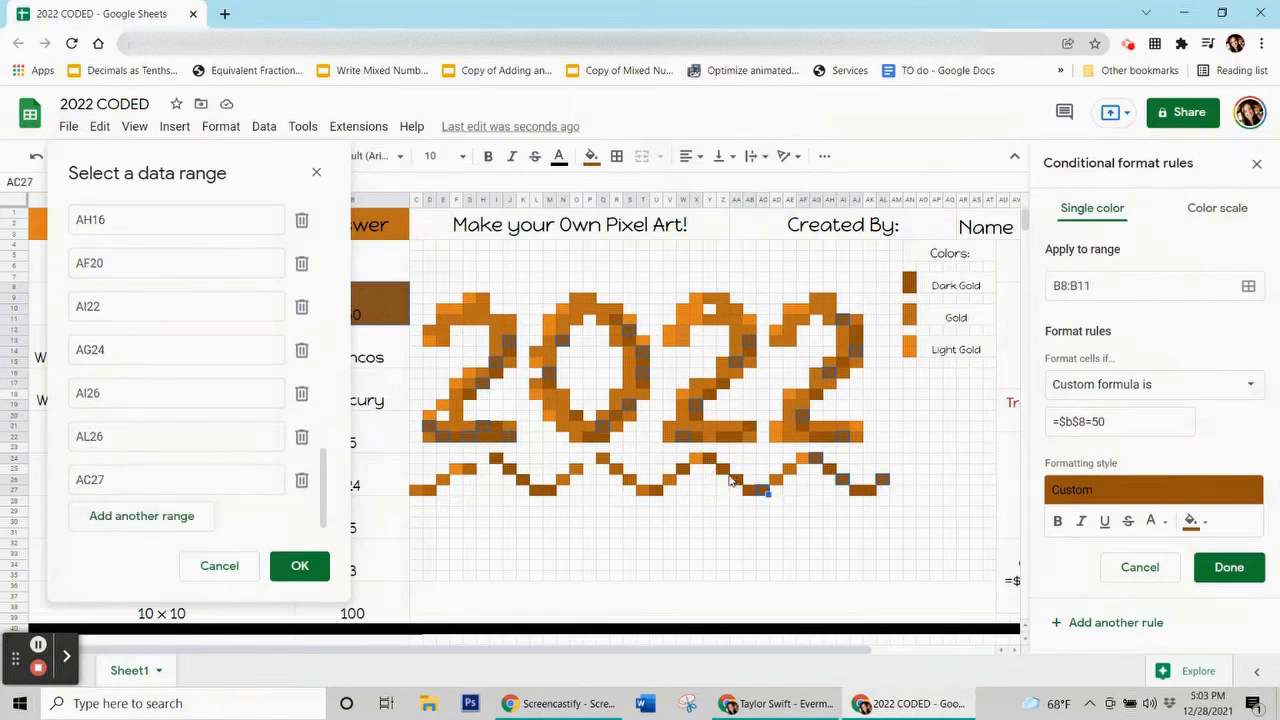
ctrl+click(711, 462)
ctrl+click(683, 474)
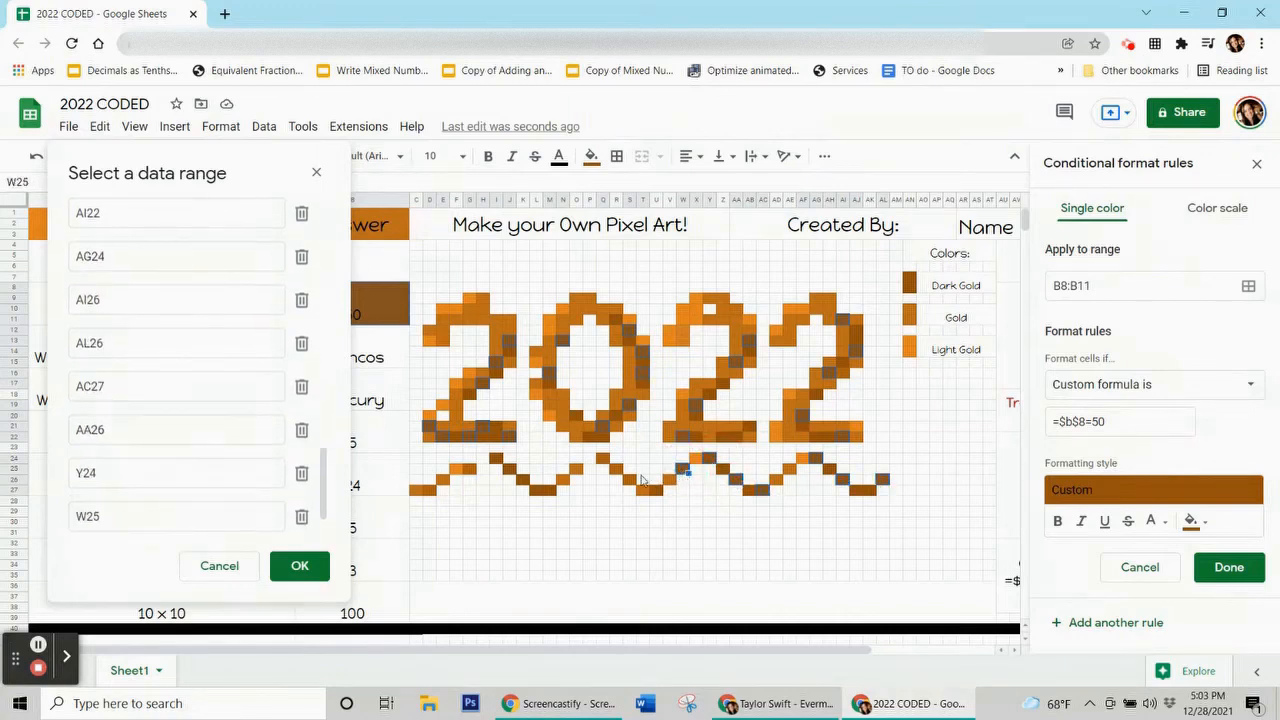
ctrl+click(548, 491)
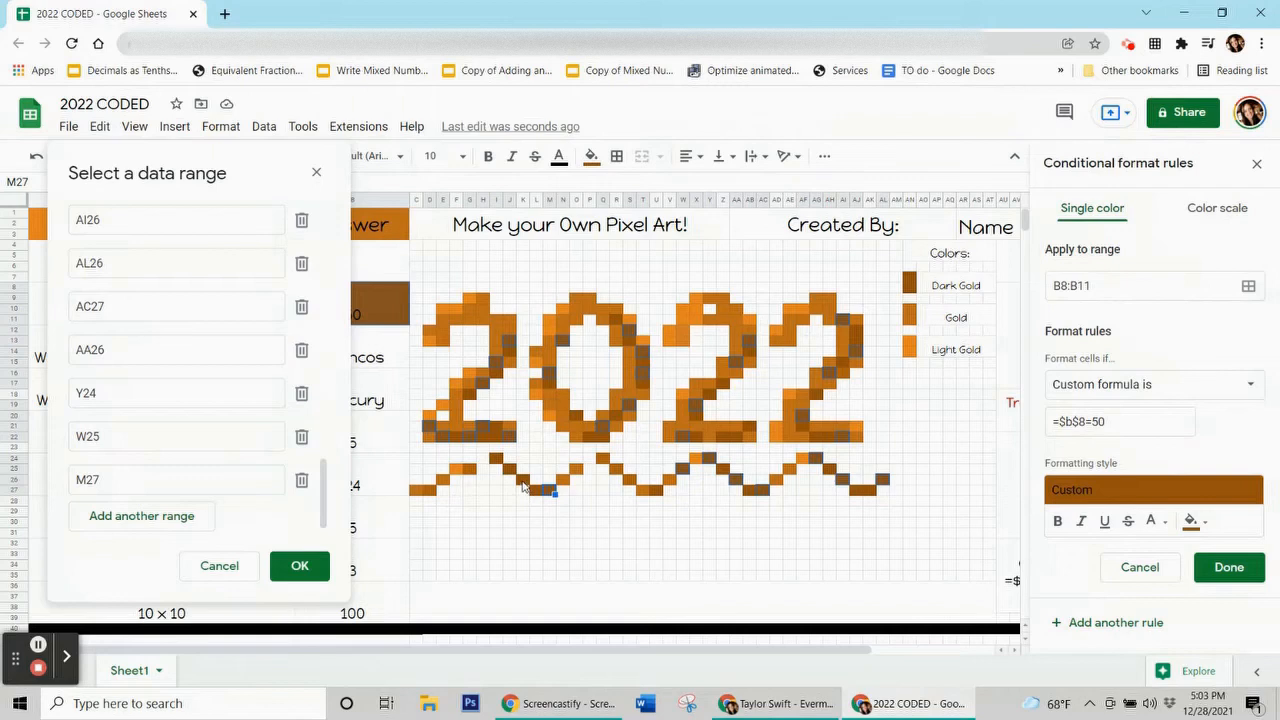
ctrl+click(522, 487)
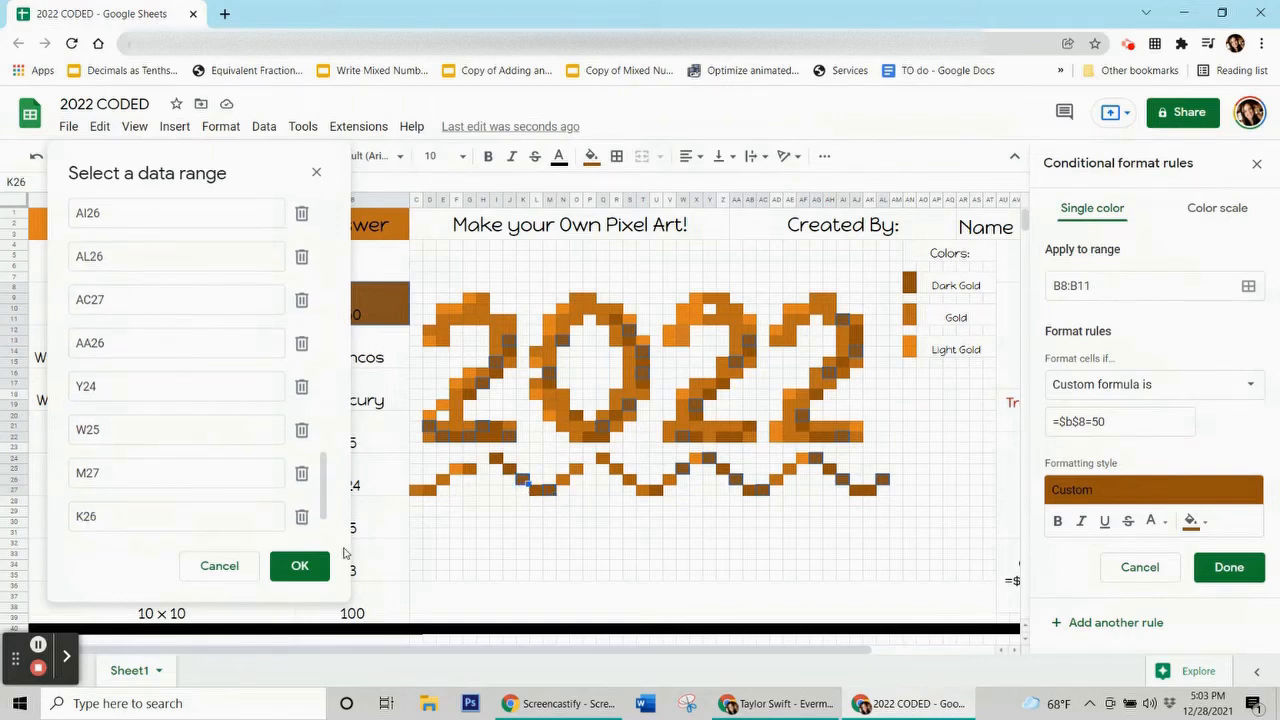
click(294, 565)
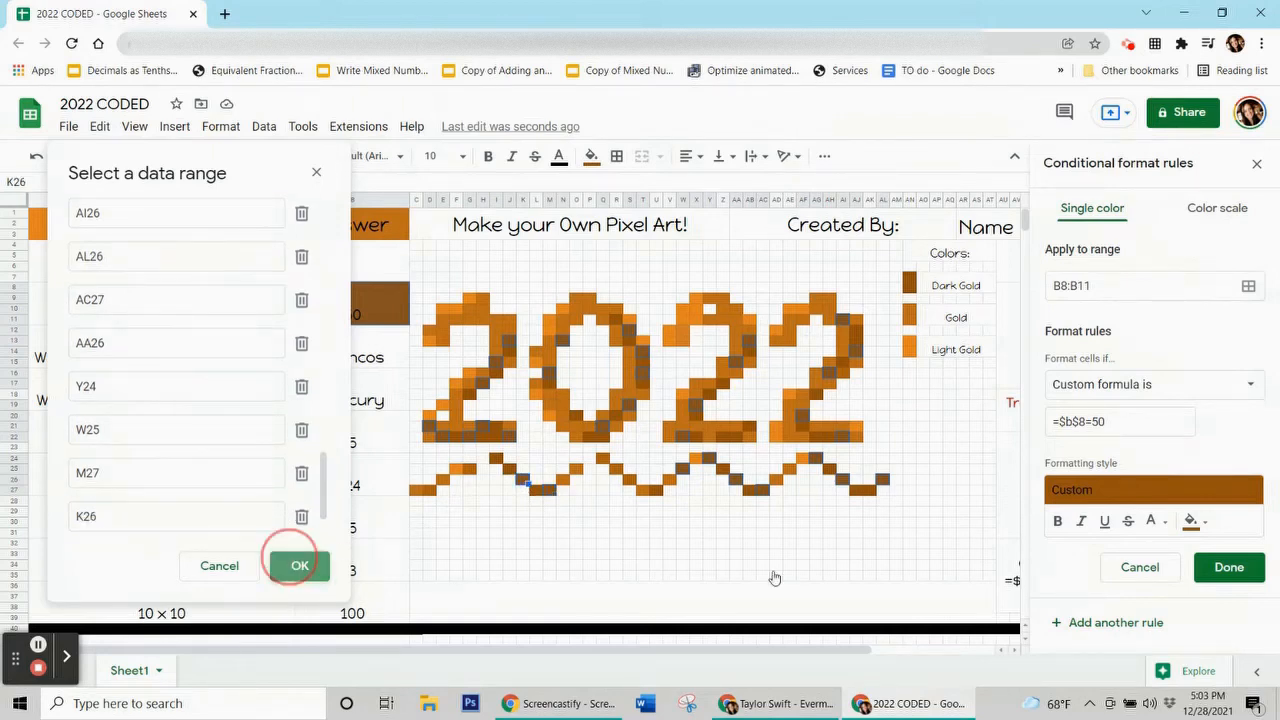
click(1224, 567)
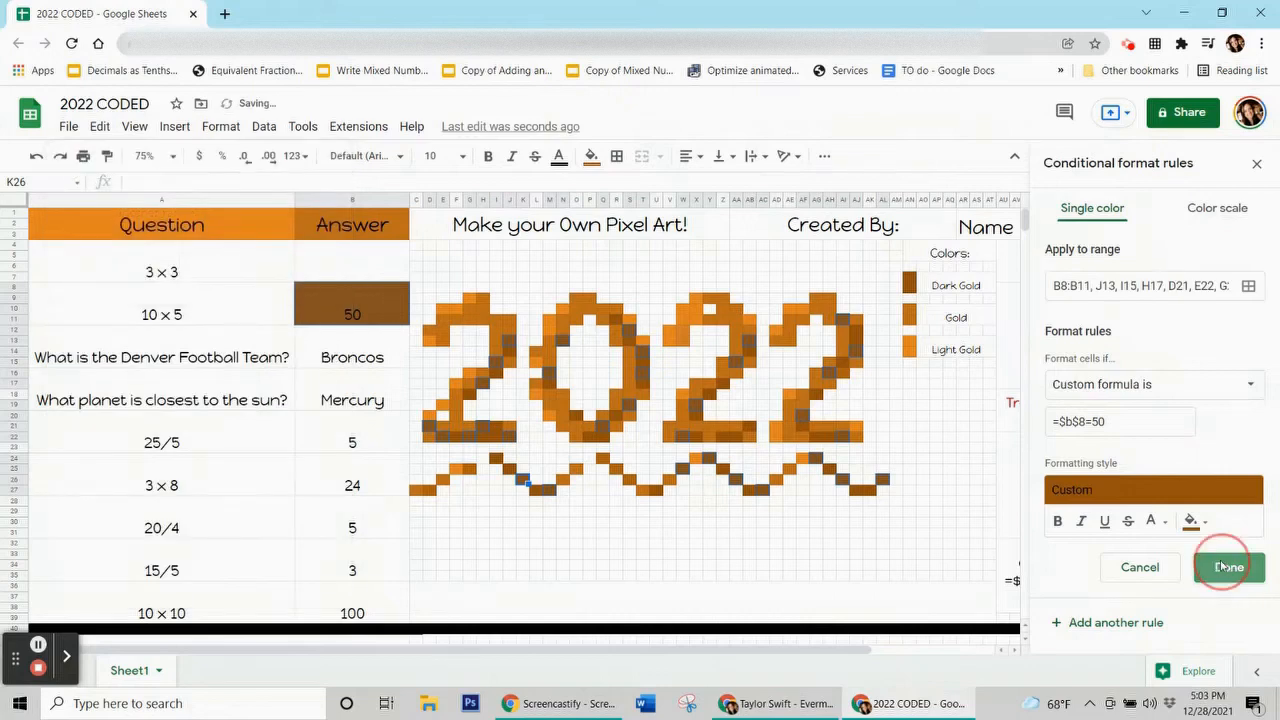
Reset K26's manual fill colour to none.
click(591, 156)
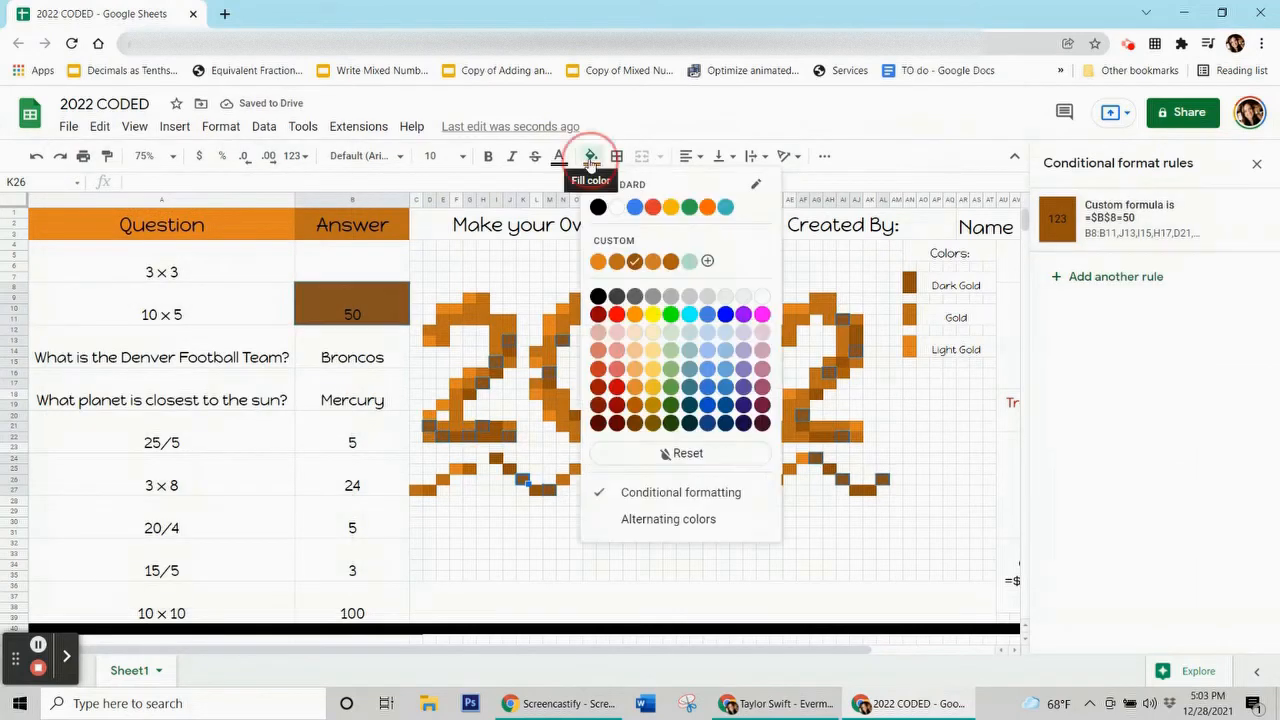
click(734, 458)
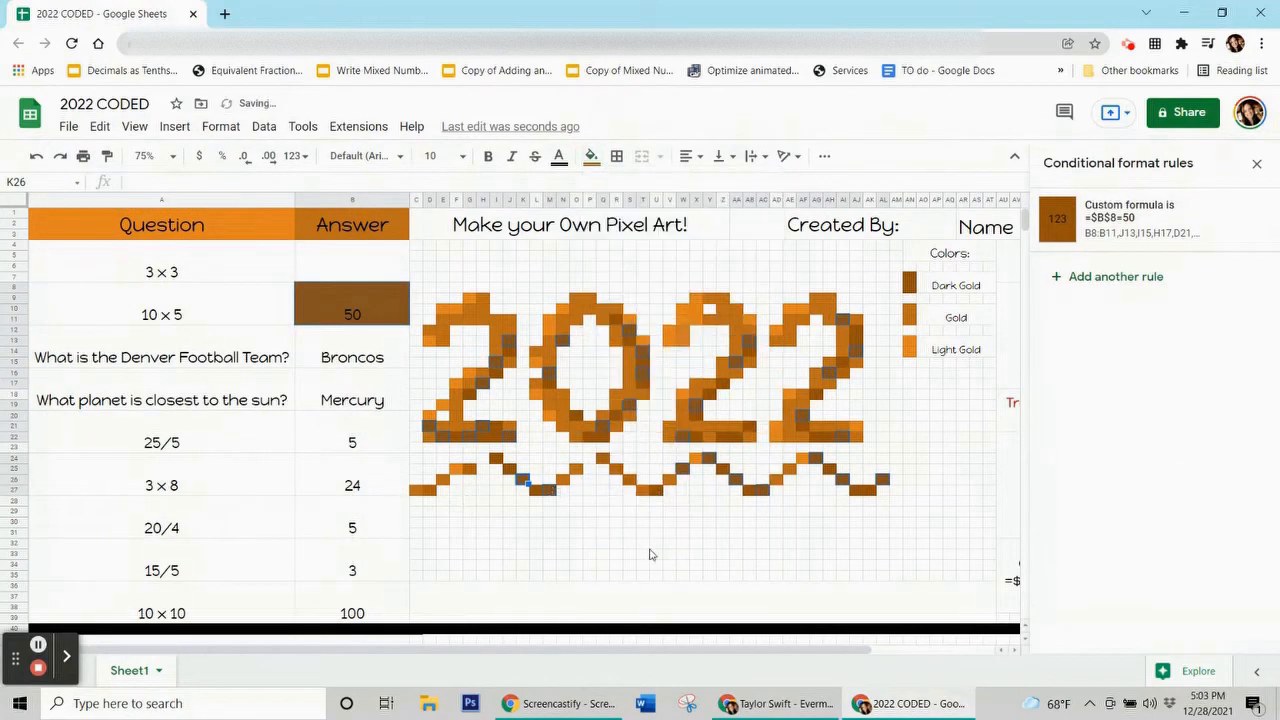
click(643, 533)
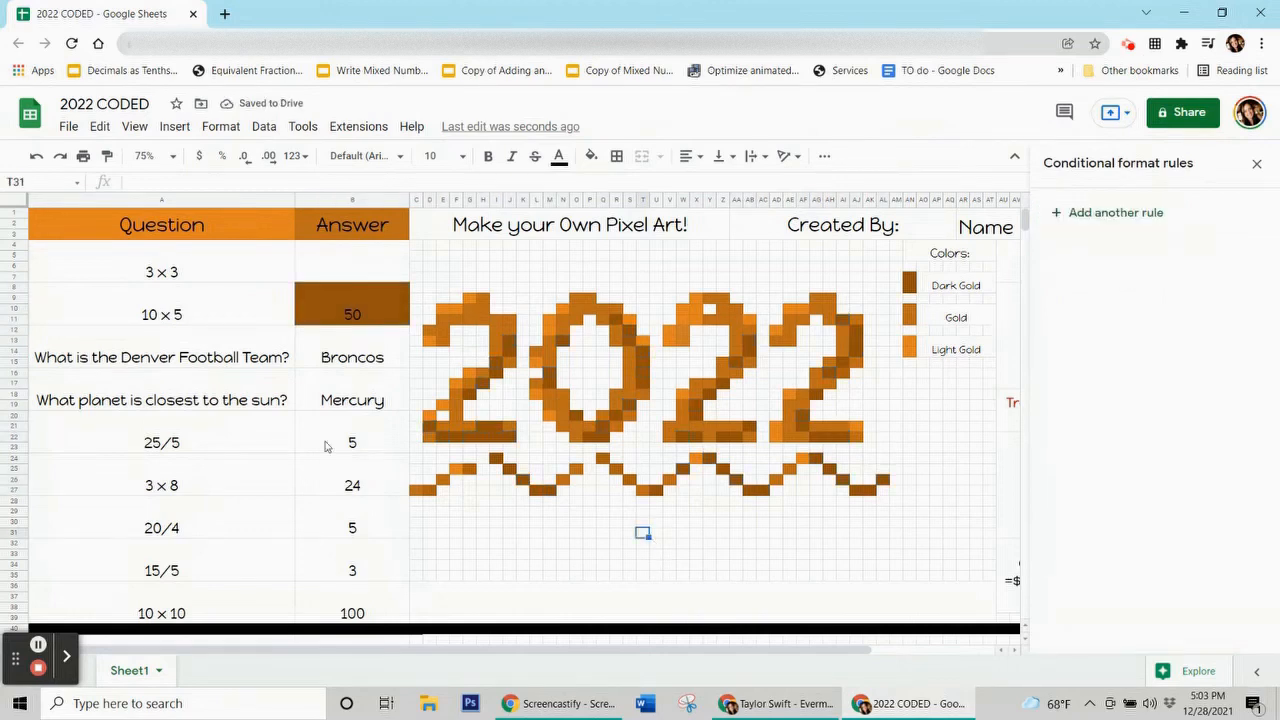
Clear the 50, then enter 9 and 50 as answers to reveal their gold pixels.
click(353, 317)
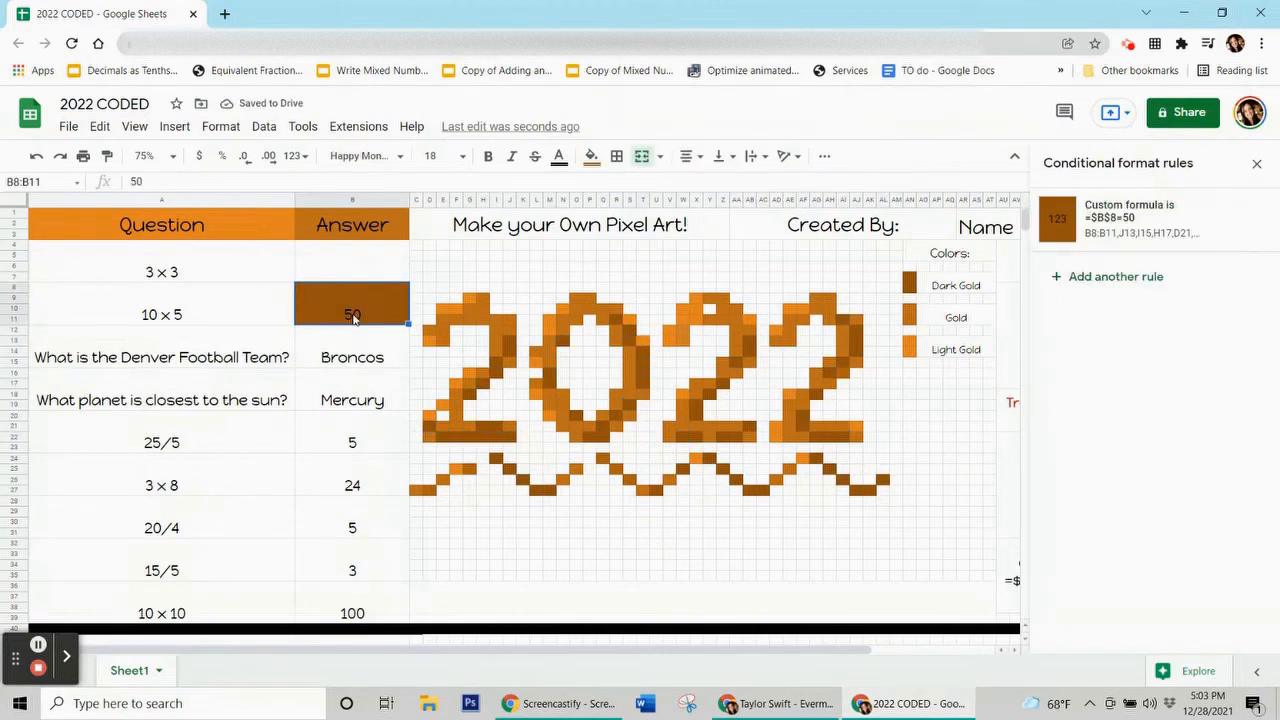
key(Delete)
click(366, 420)
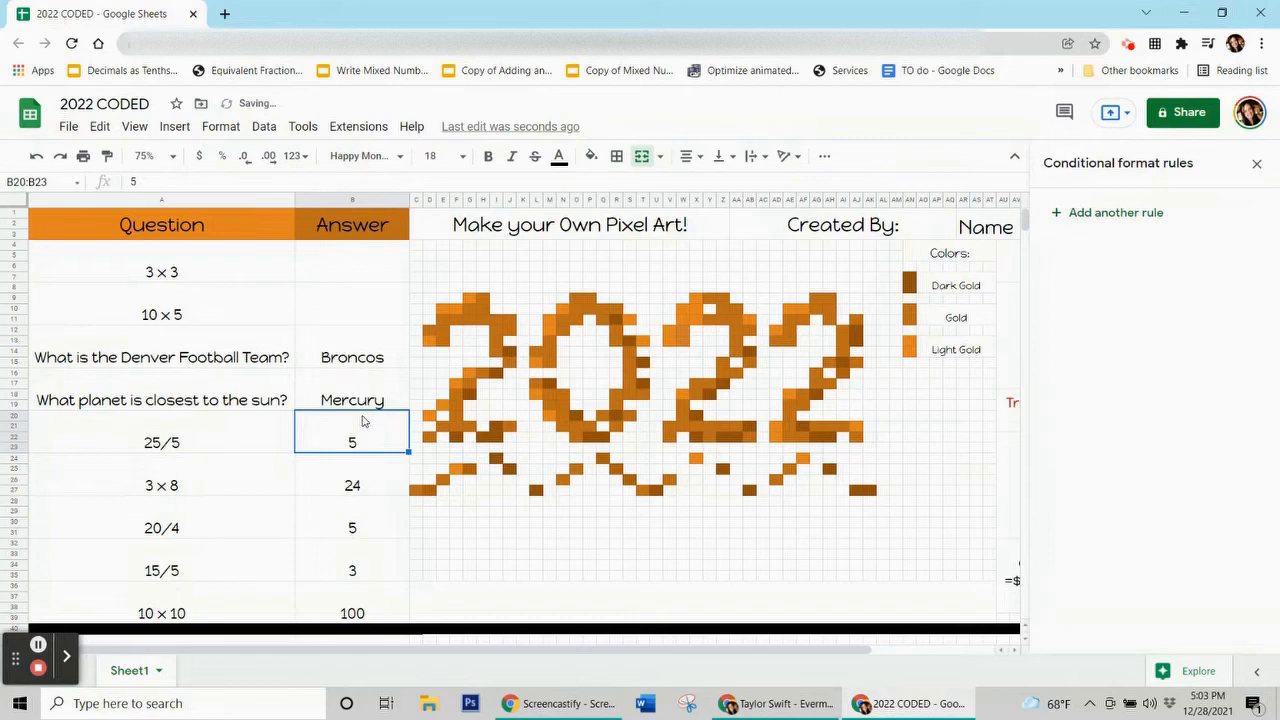
click(346, 263)
text(9)
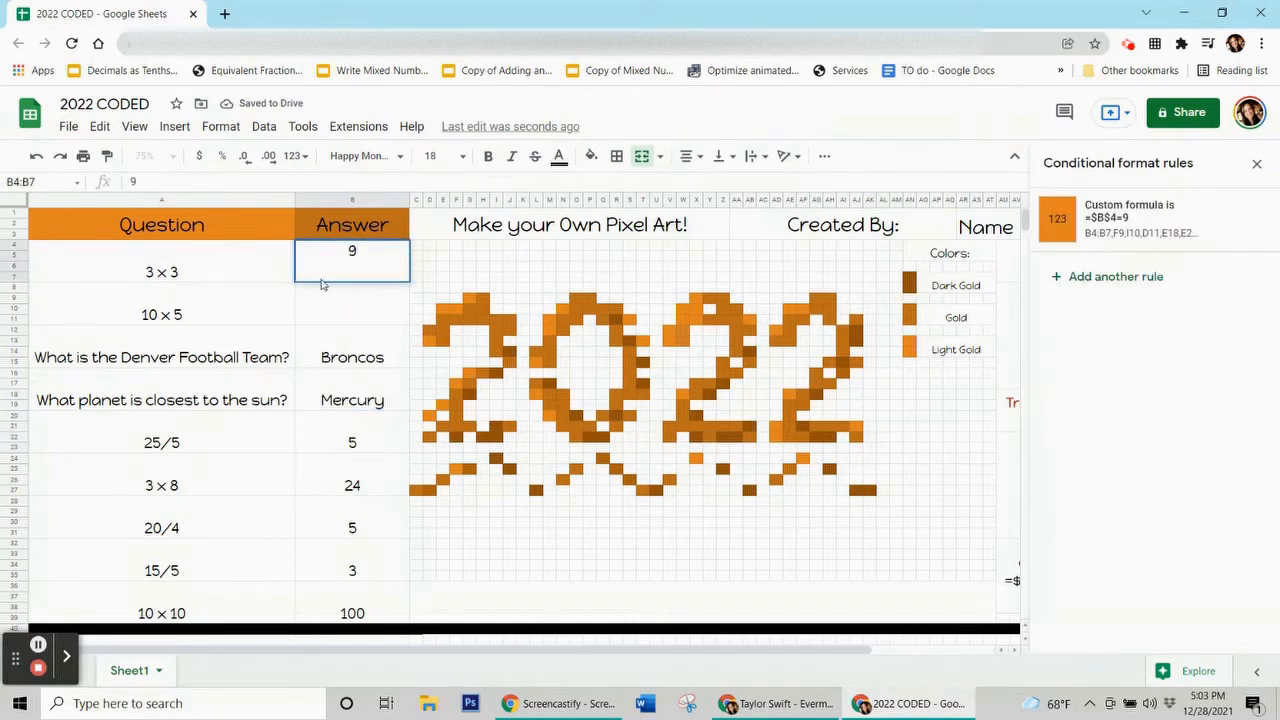
key(Return)
text(50)
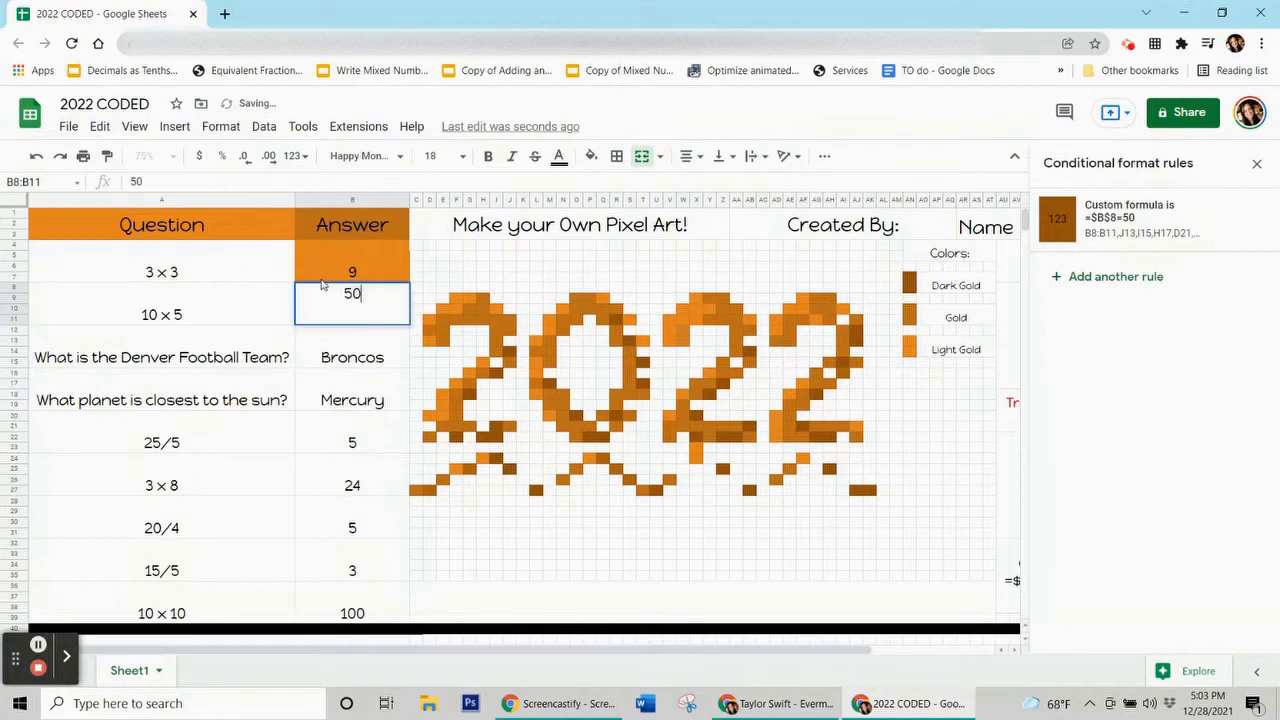
key(Return)
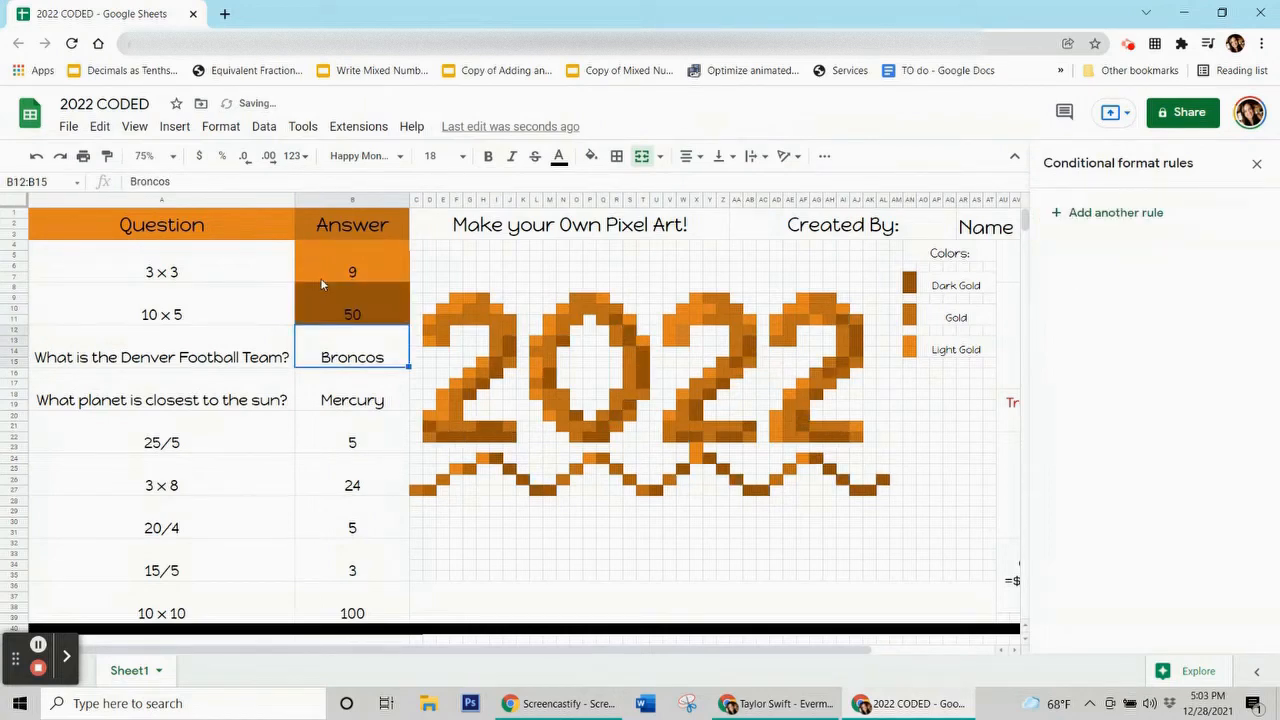
Delete both the 50 and 9 answers, leaving those cells blank.
click(321, 286)
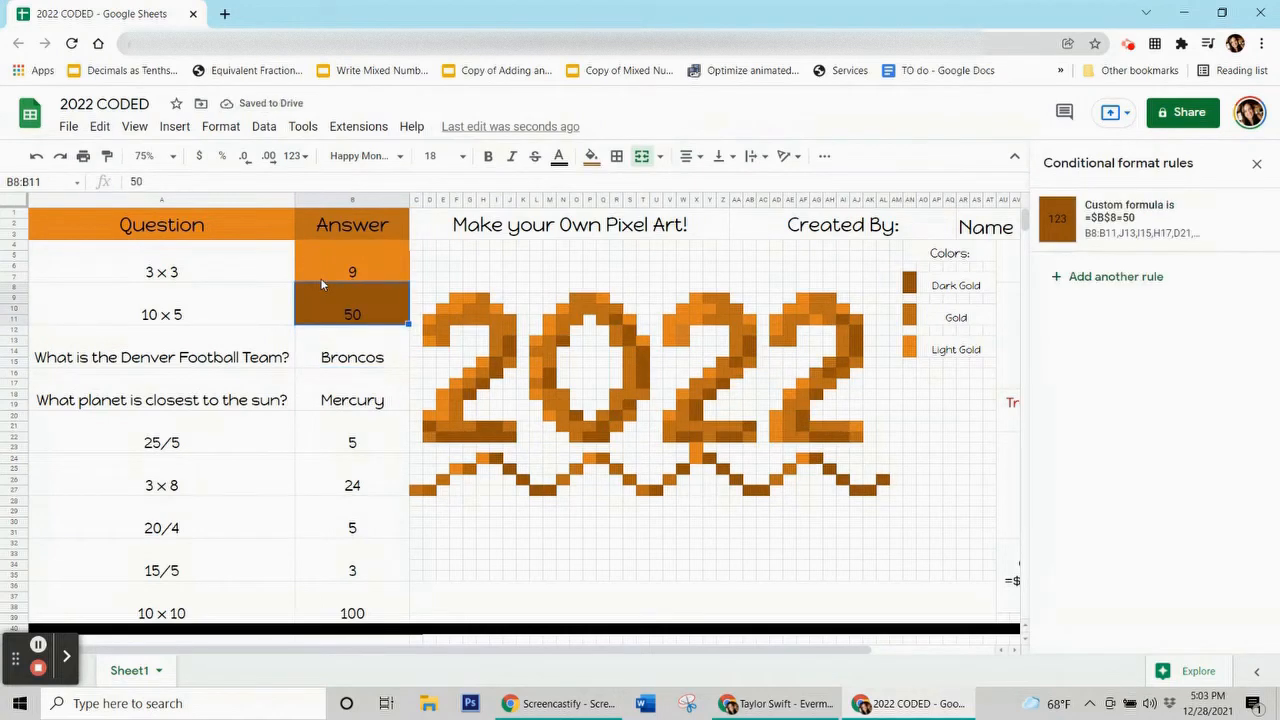
key(Delete)
key(Up)
key(Delete)
key(Down)
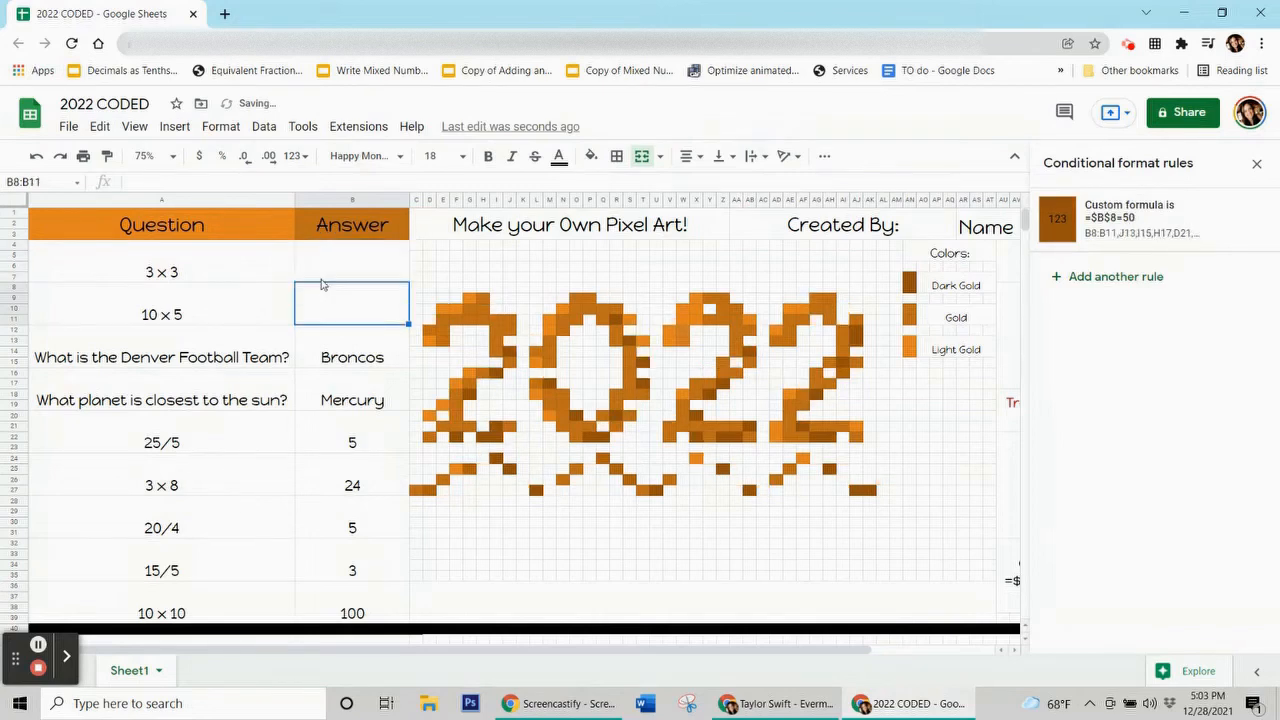
key(Down)
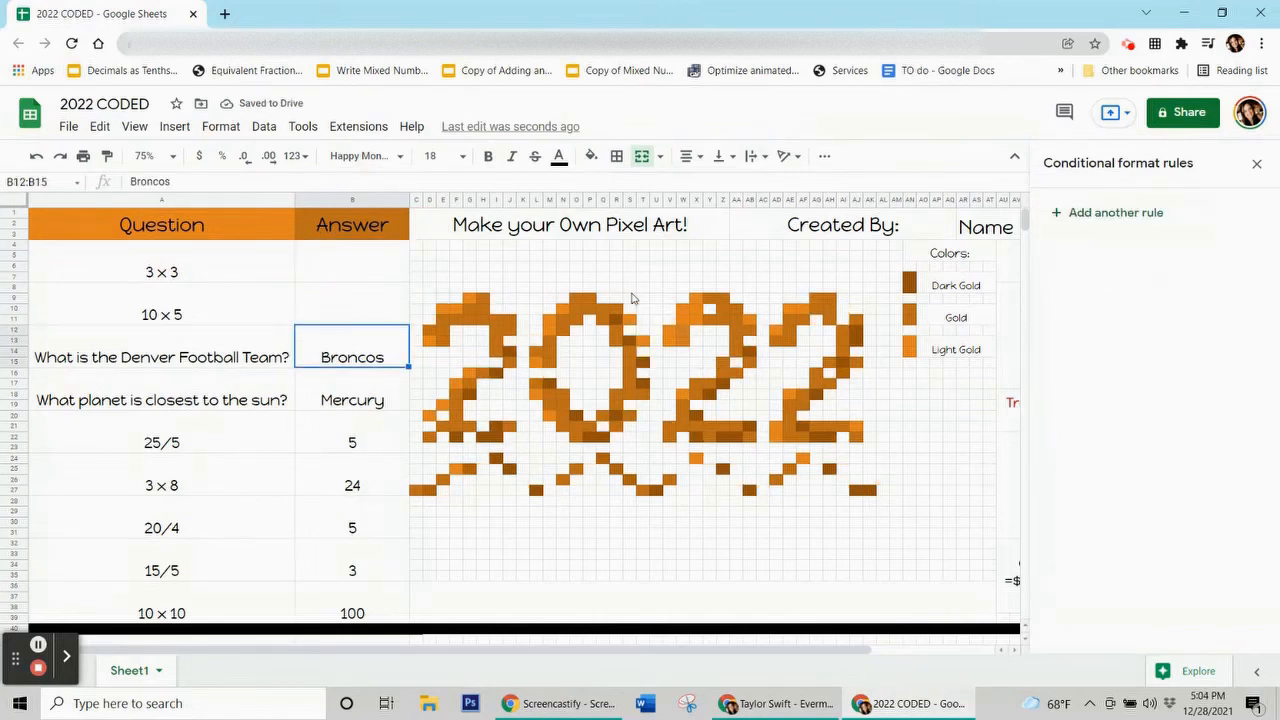
Check pixel G10's fill colour, then select the Broncos answer cell.
click(472, 311)
click(593, 157)
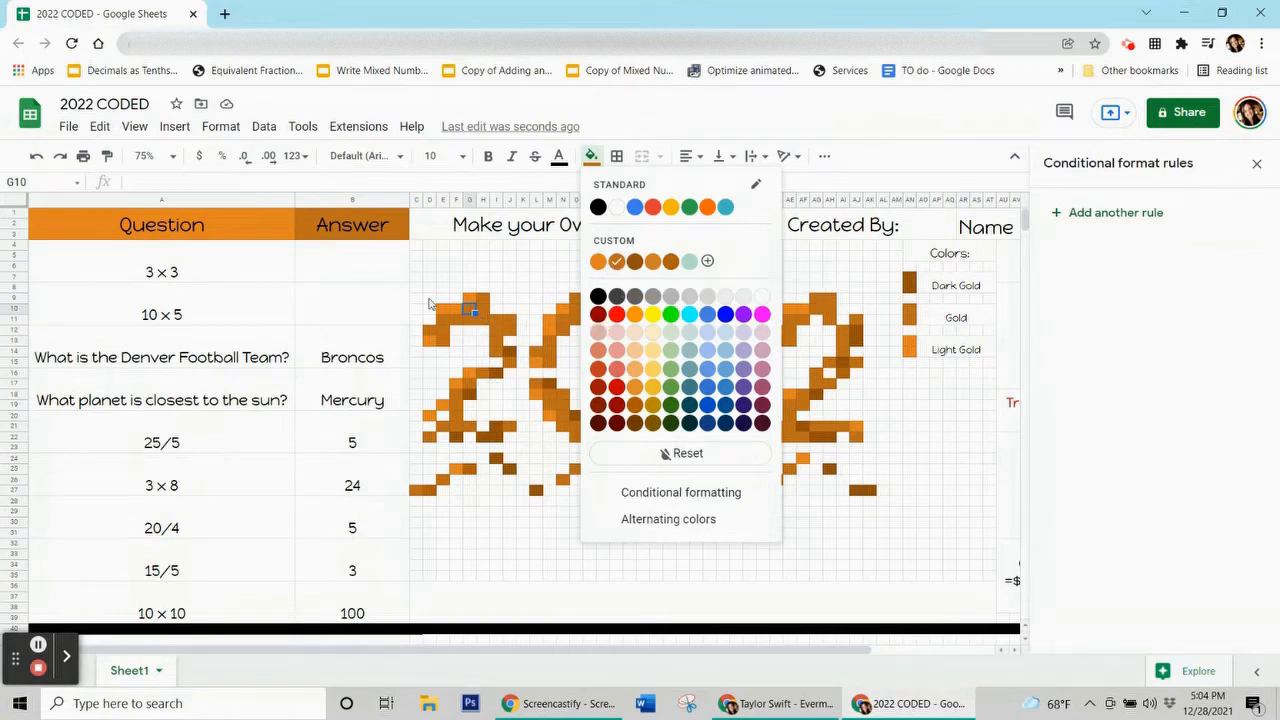
click(352, 342)
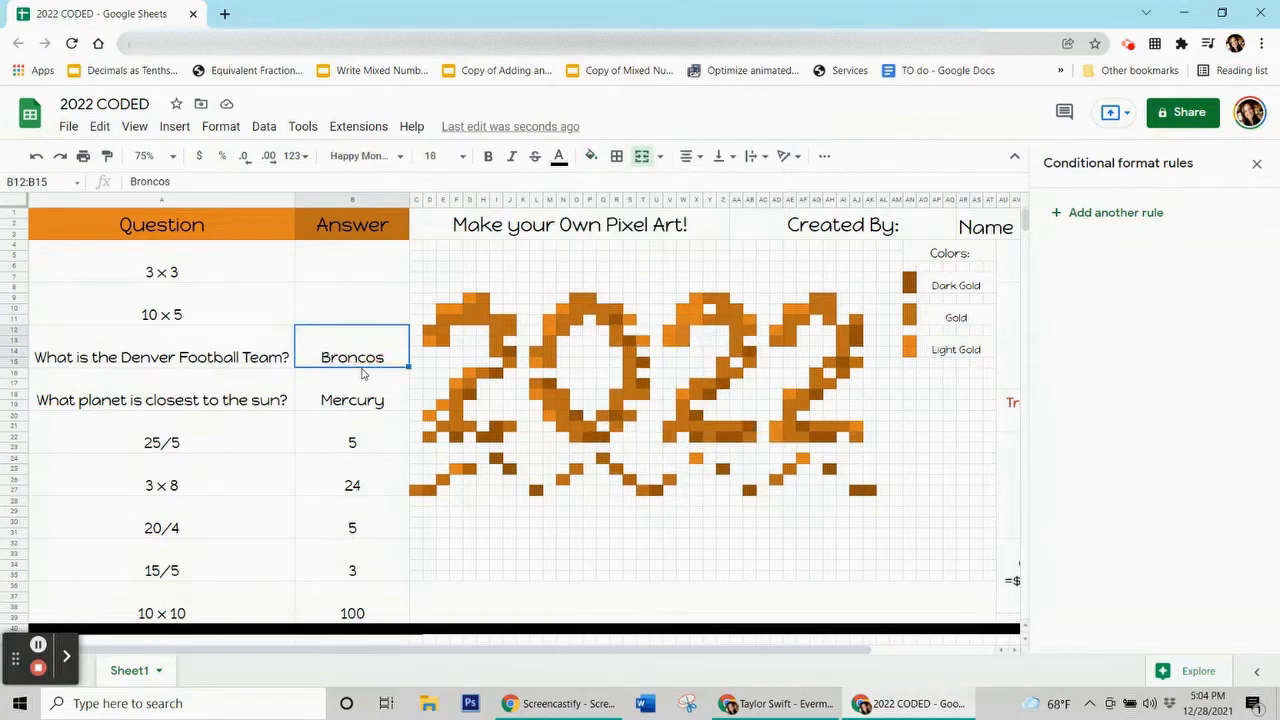
Add a dark gold rule with custom formula =$b$12="Broncos" and open its range picker.
click(1098, 218)
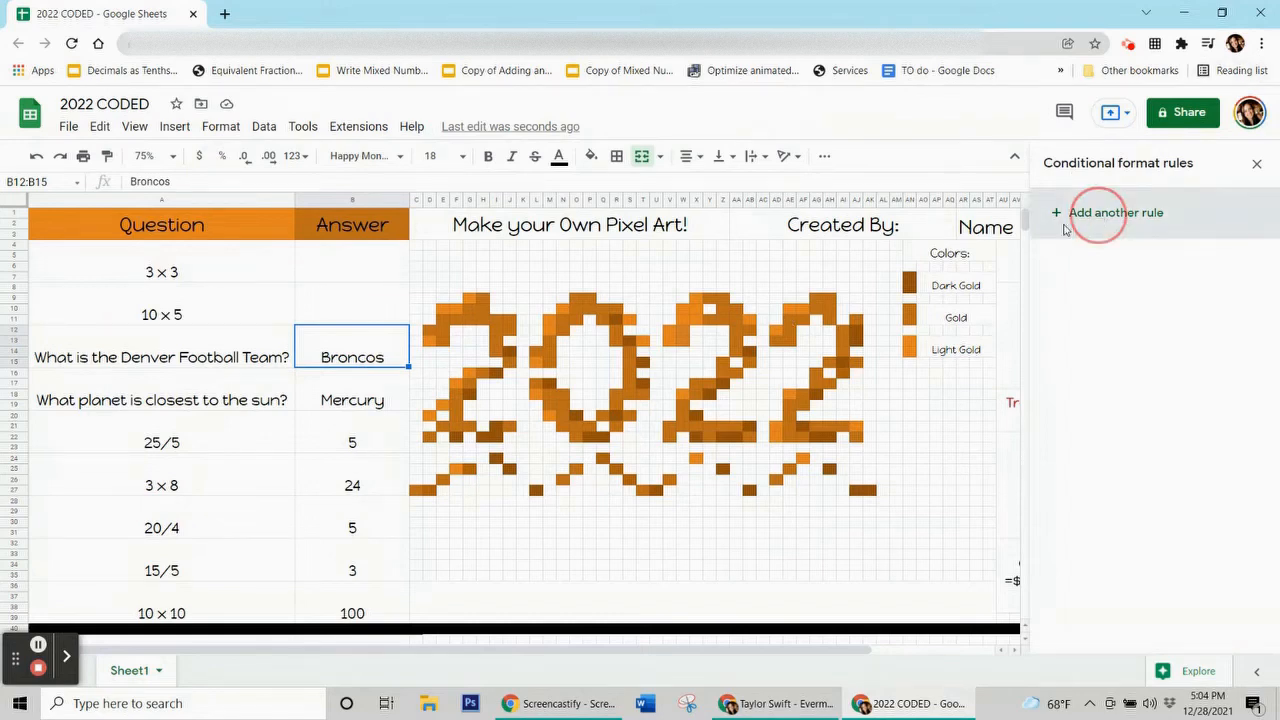
click(1195, 477)
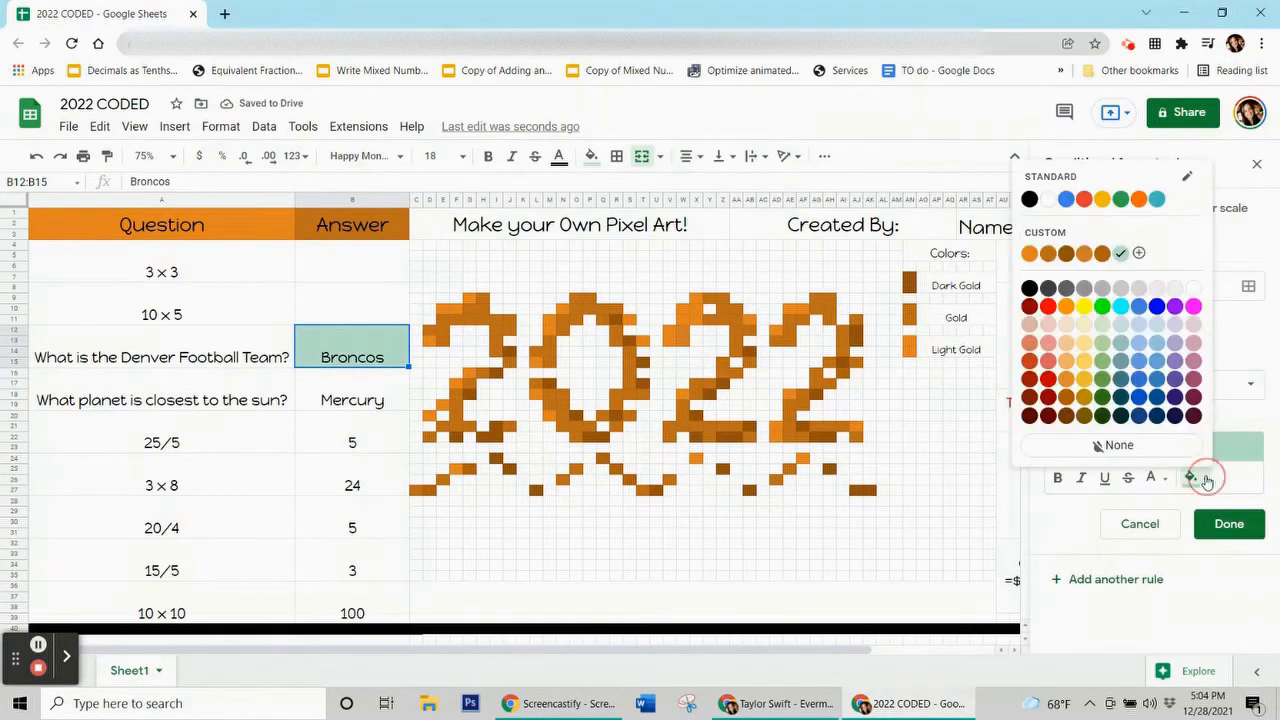
click(1048, 254)
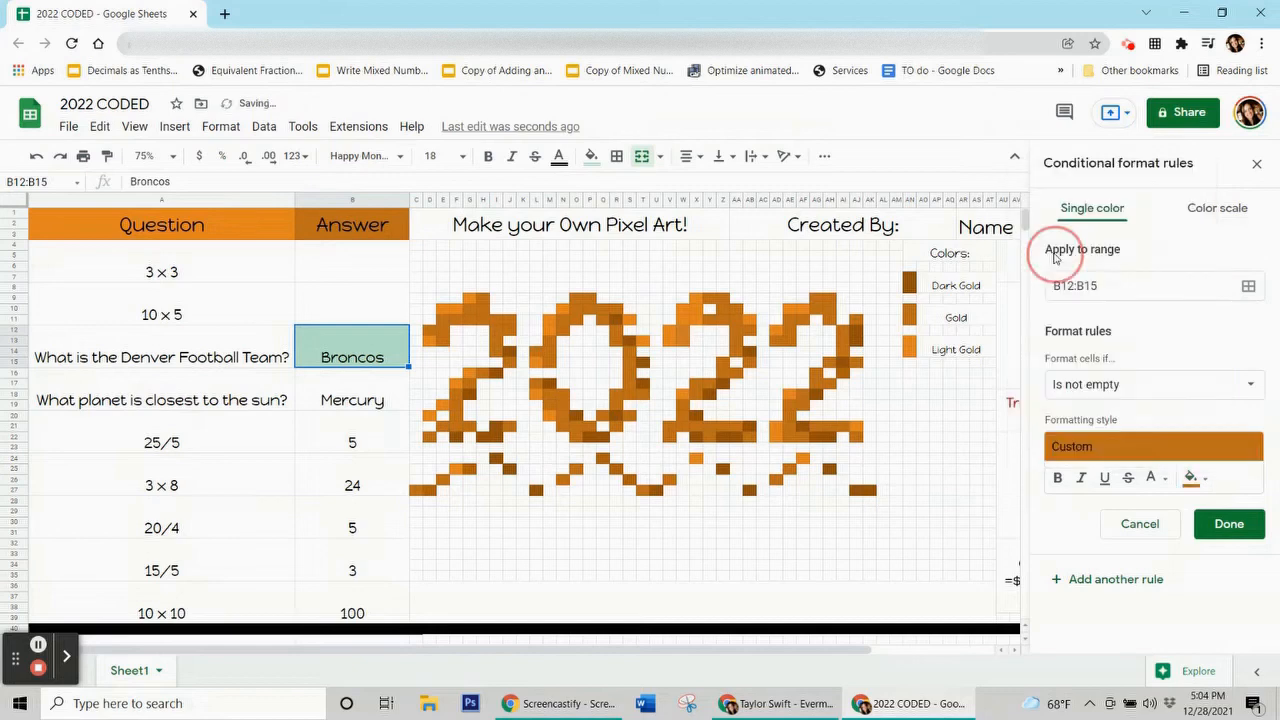
click(1145, 384)
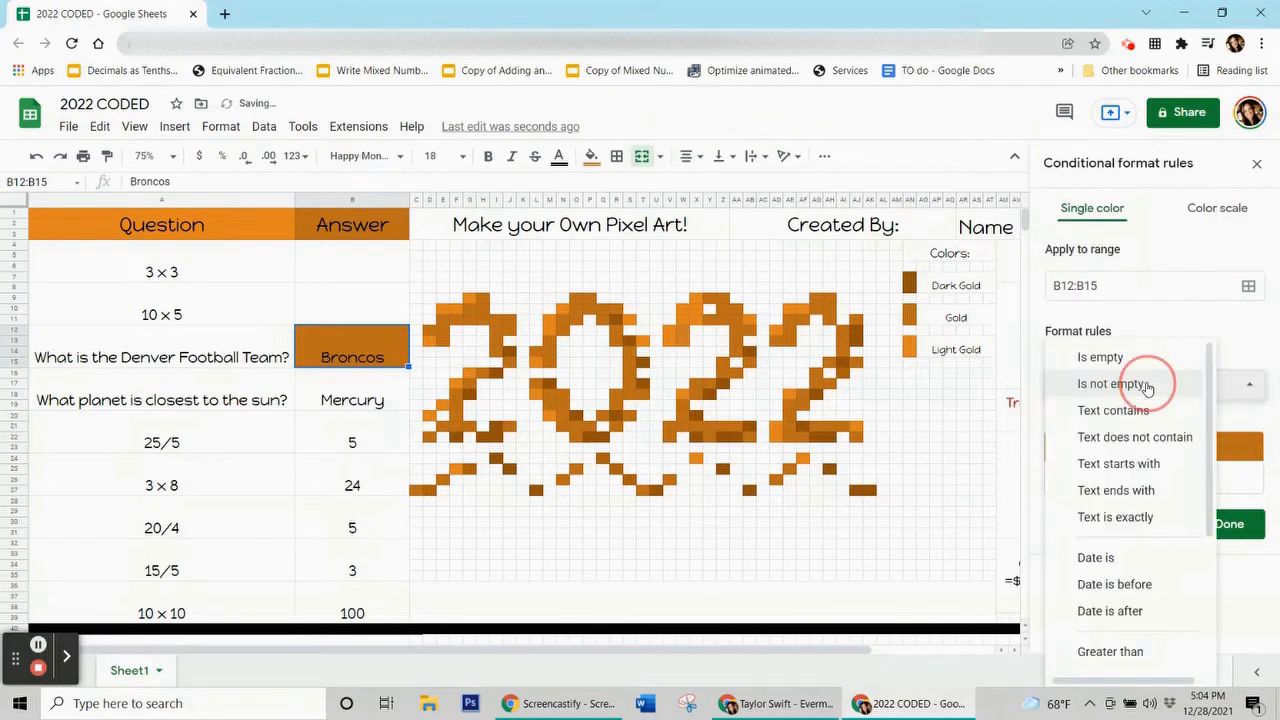
scroll(1150, 600, down, 3)
click(1157, 655)
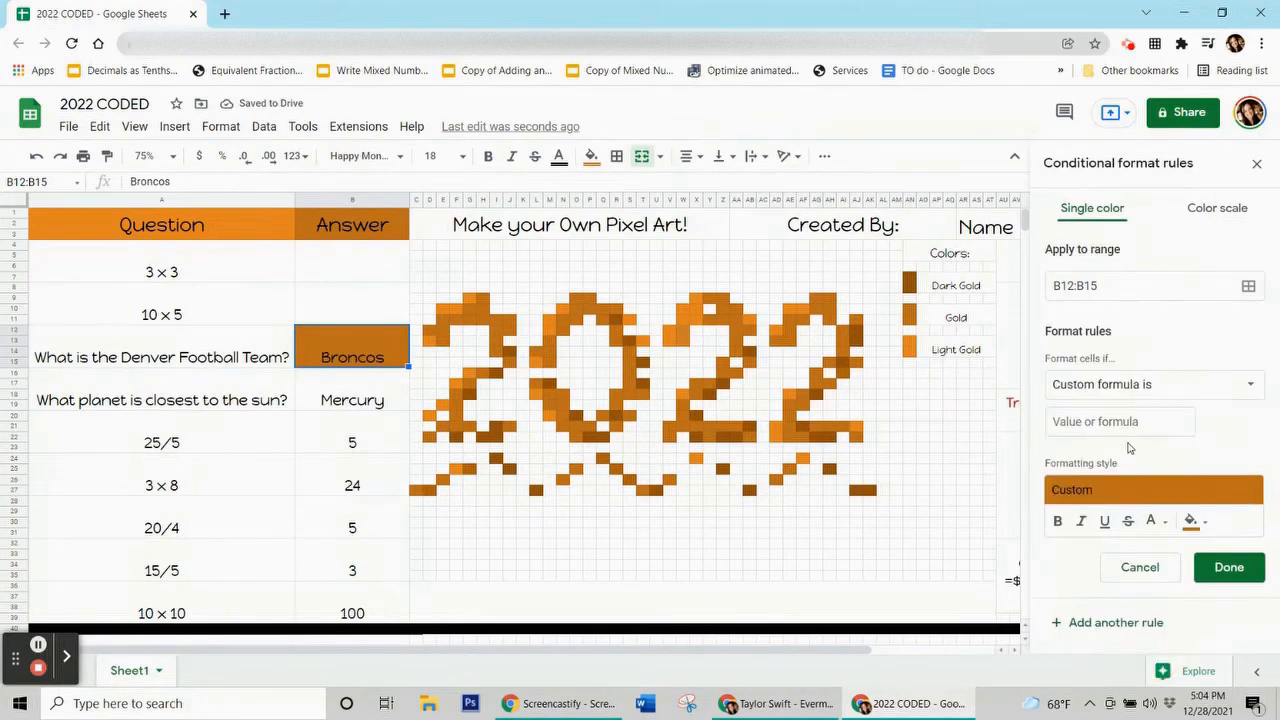
click(1124, 424)
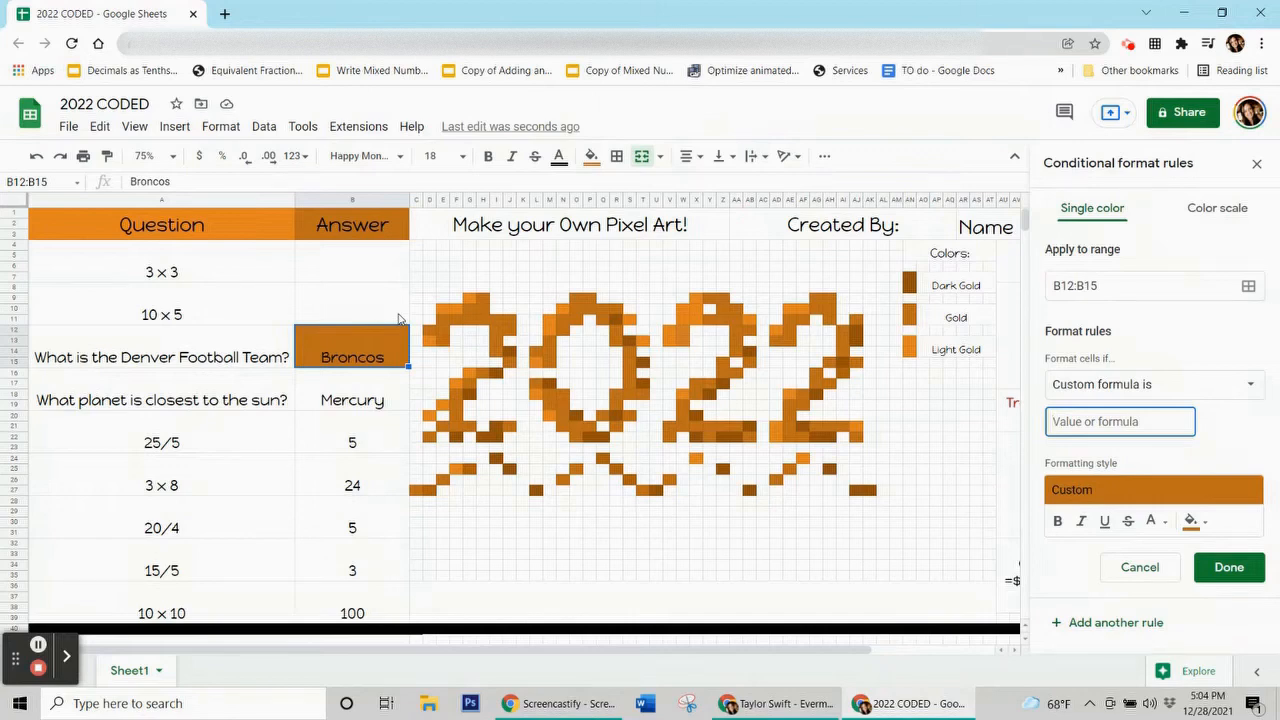
text(=$b$12=Broncos)
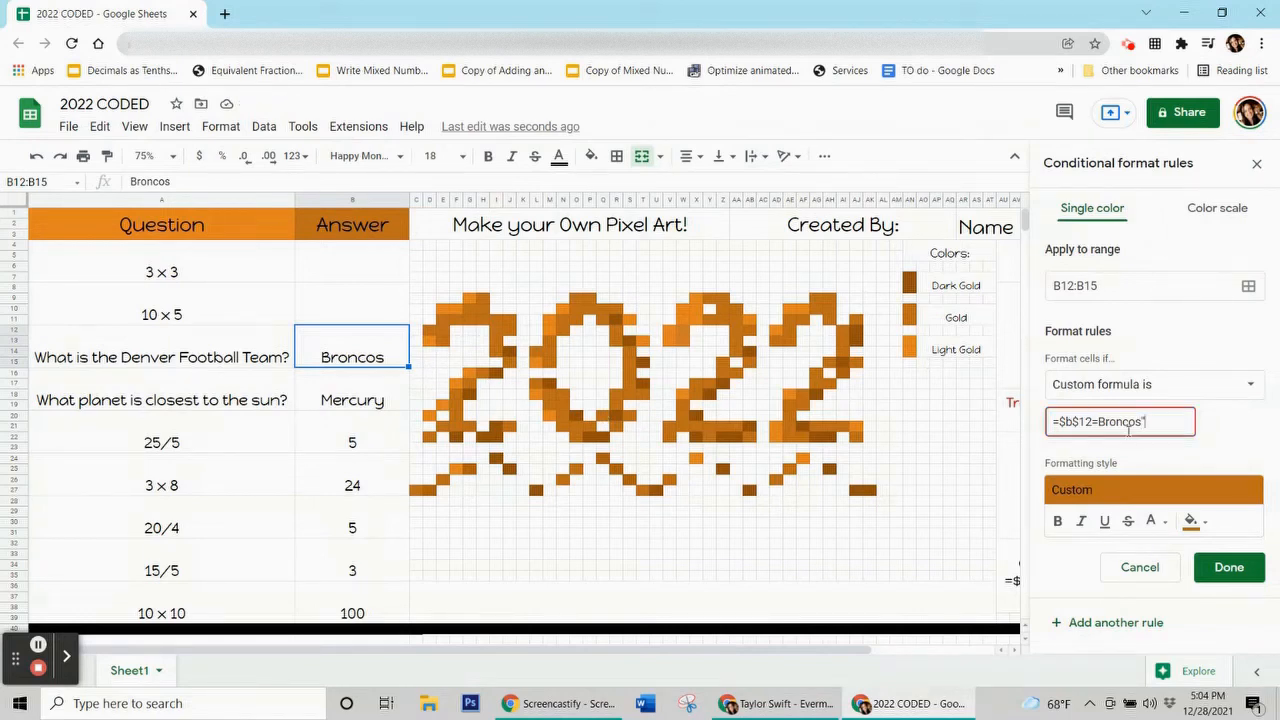
text(")
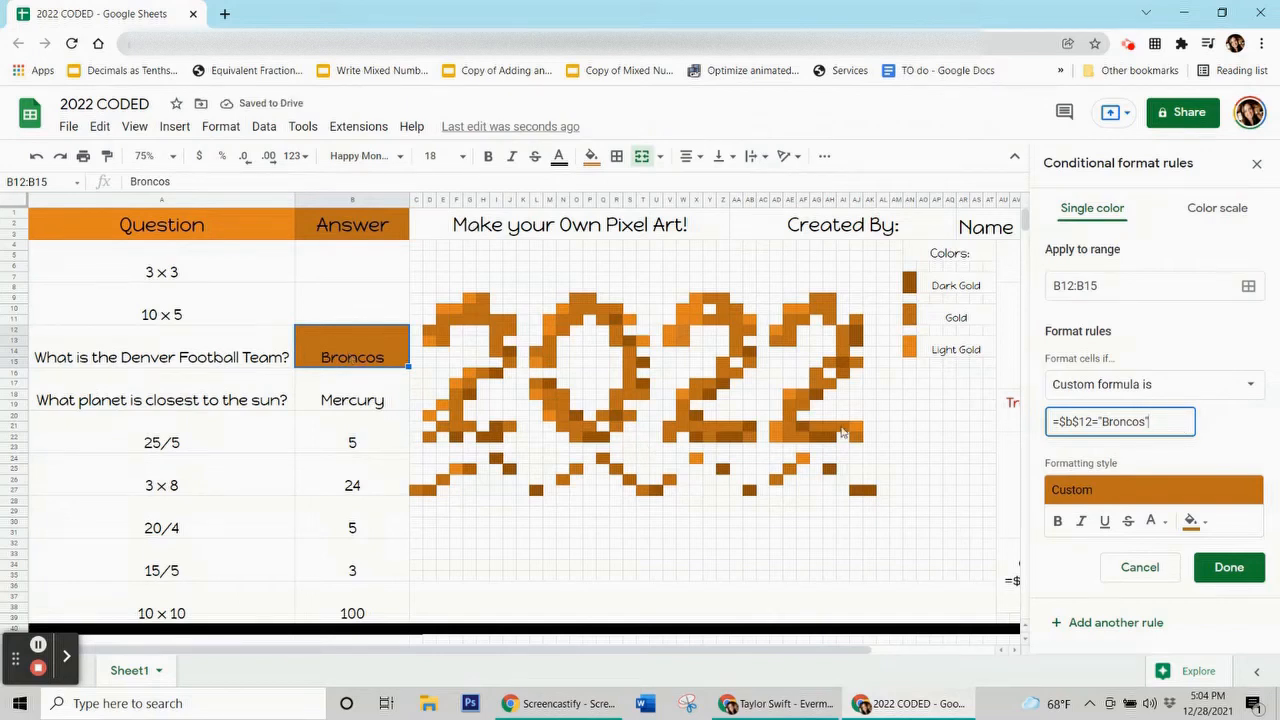
click(1248, 286)
Add the first Broncos pixels, H9 through O21, to the rule's range.
drag(684, 302, 205, 211)
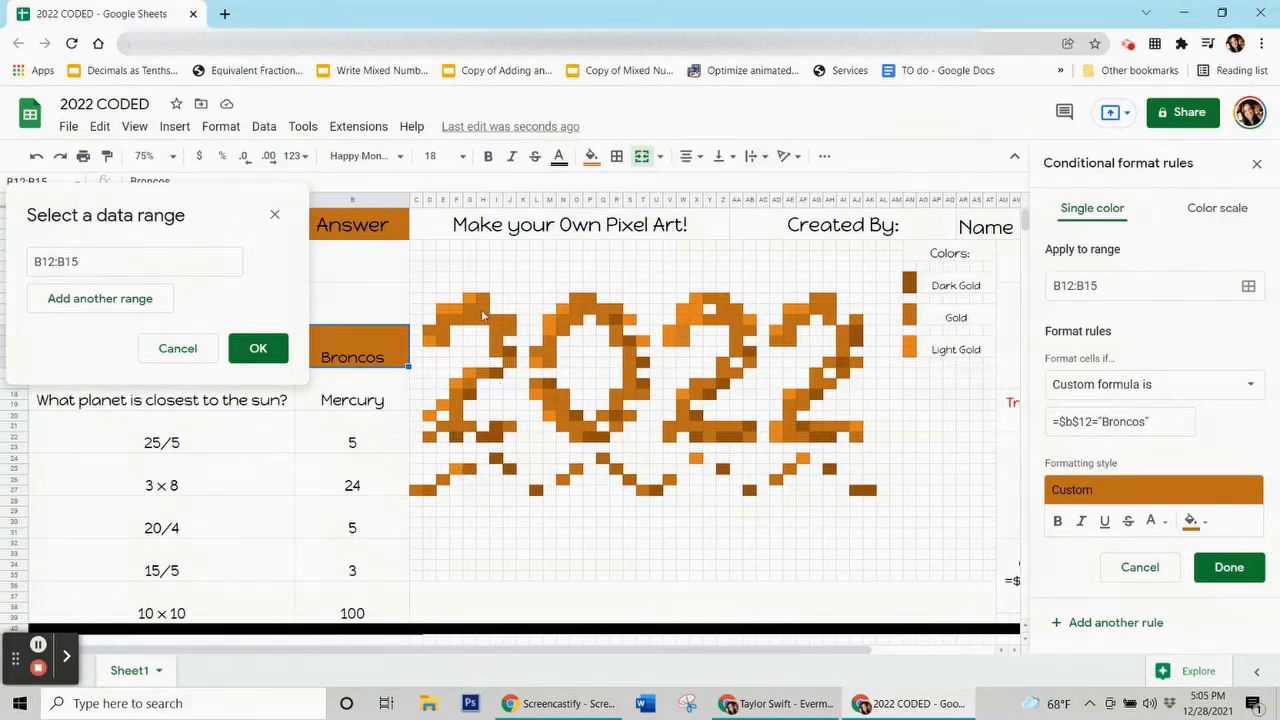
ctrl+click(483, 299)
ctrl+click(496, 321)
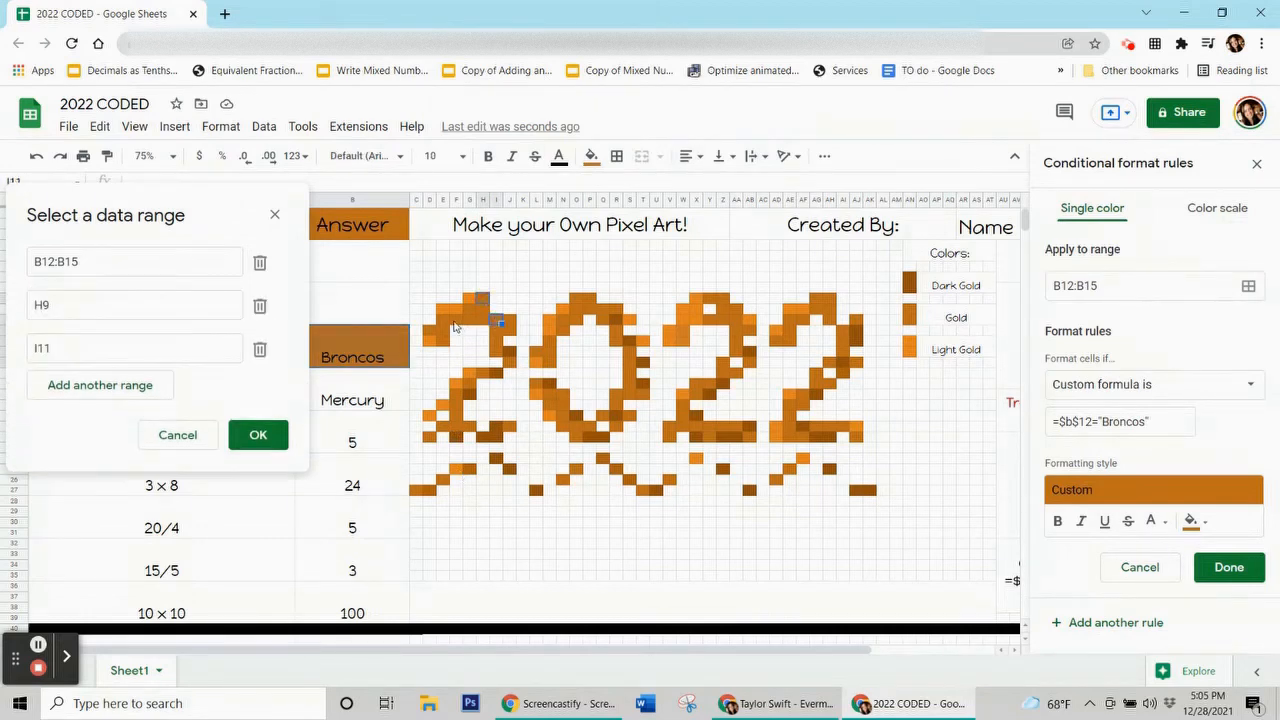
ctrl+click(456, 321)
ctrl+click(581, 299)
ctrl+click(577, 310)
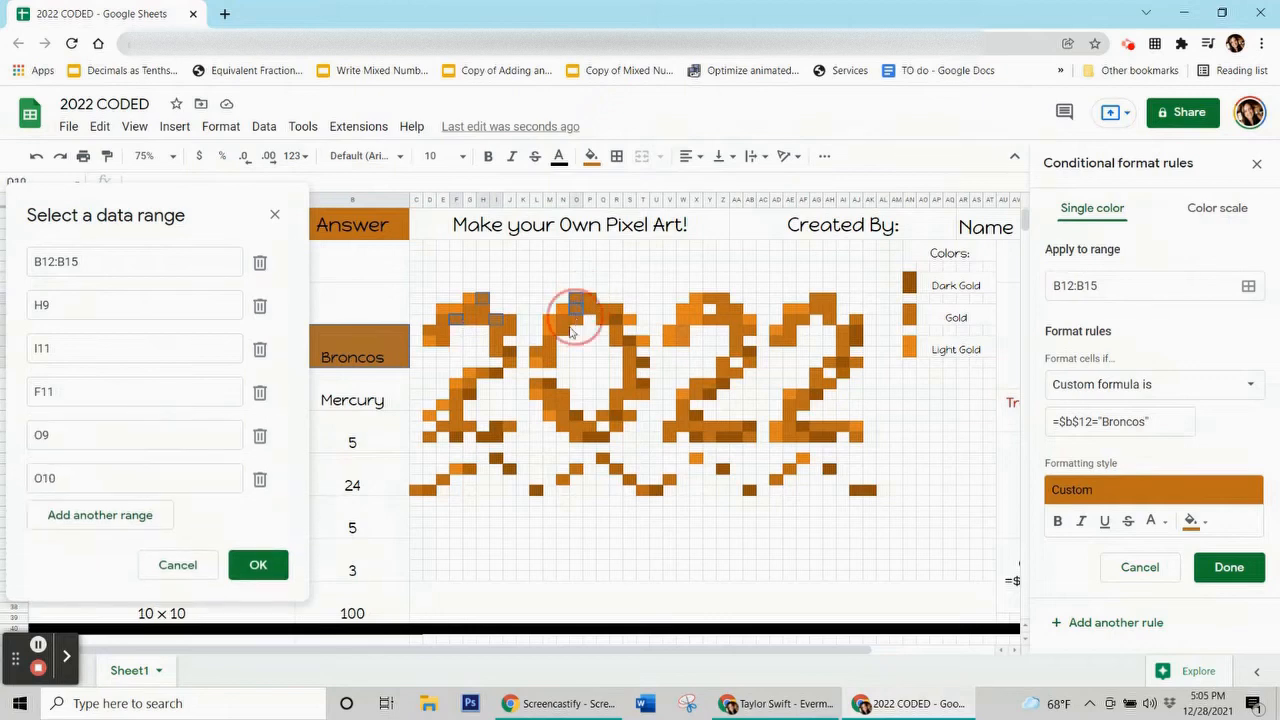
ctrl+click(550, 342)
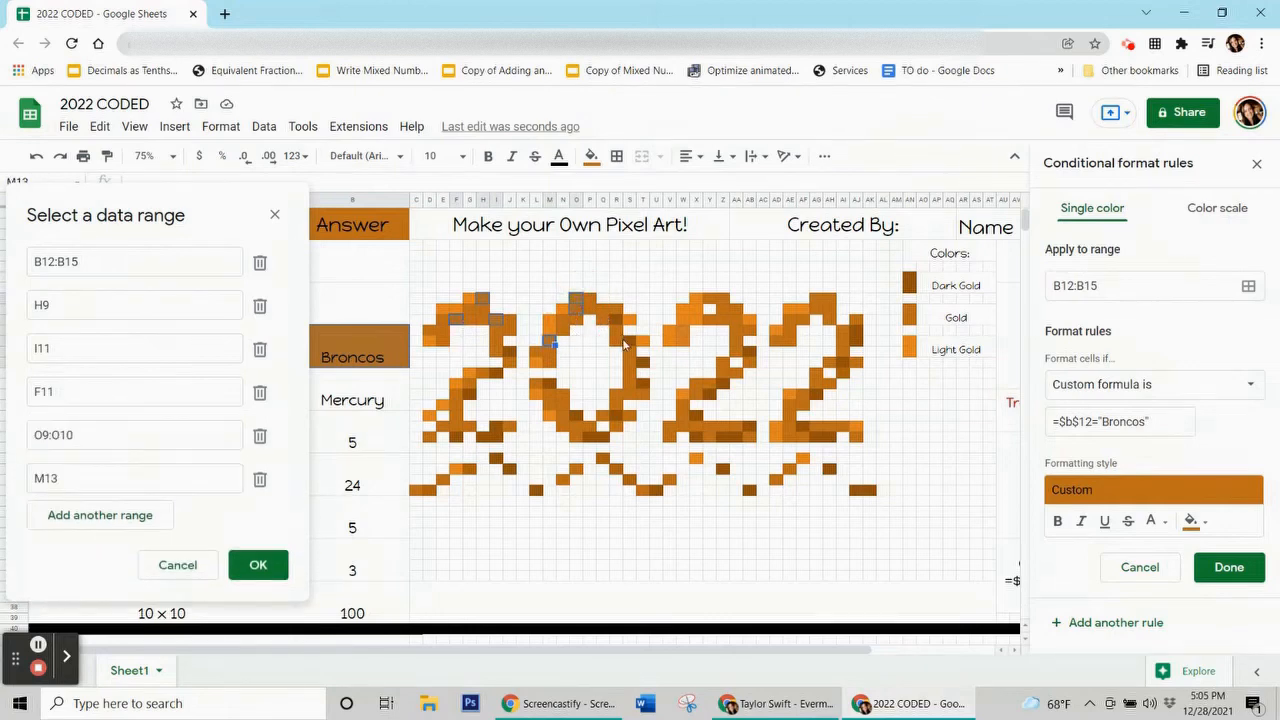
ctrl+click(604, 311)
ctrl+click(628, 349)
ctrl+click(631, 384)
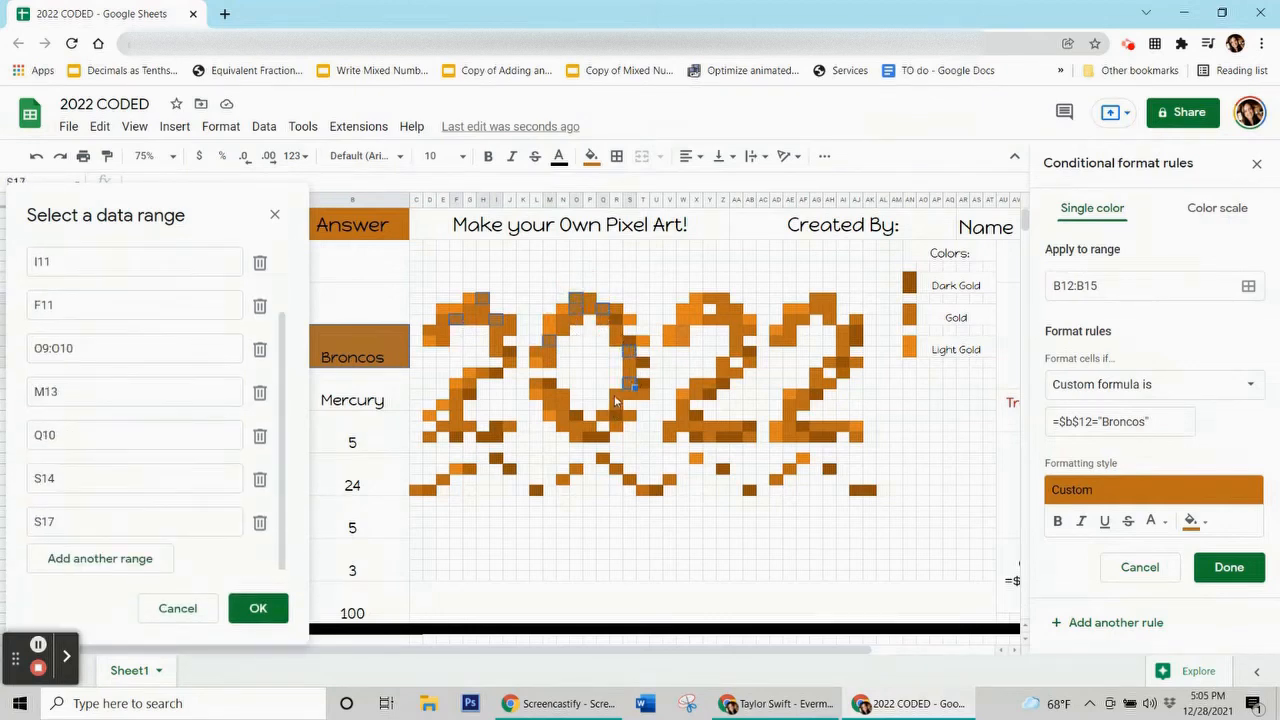
ctrl+click(620, 398)
ctrl+click(553, 399)
ctrl+click(575, 427)
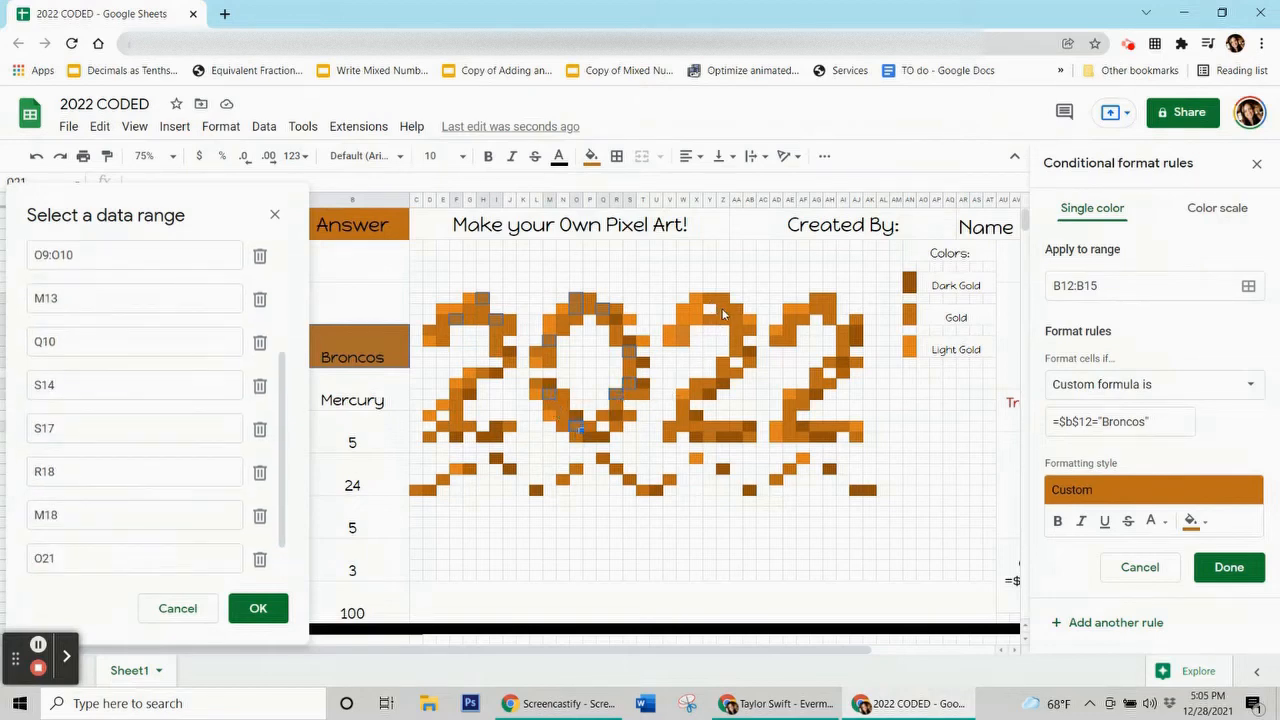
Add pixels Y9 through AI13 to the rule's range.
ctrl+click(711, 300)
ctrl+click(725, 312)
ctrl+click(738, 322)
ctrl+click(740, 355)
ctrl+click(724, 377)
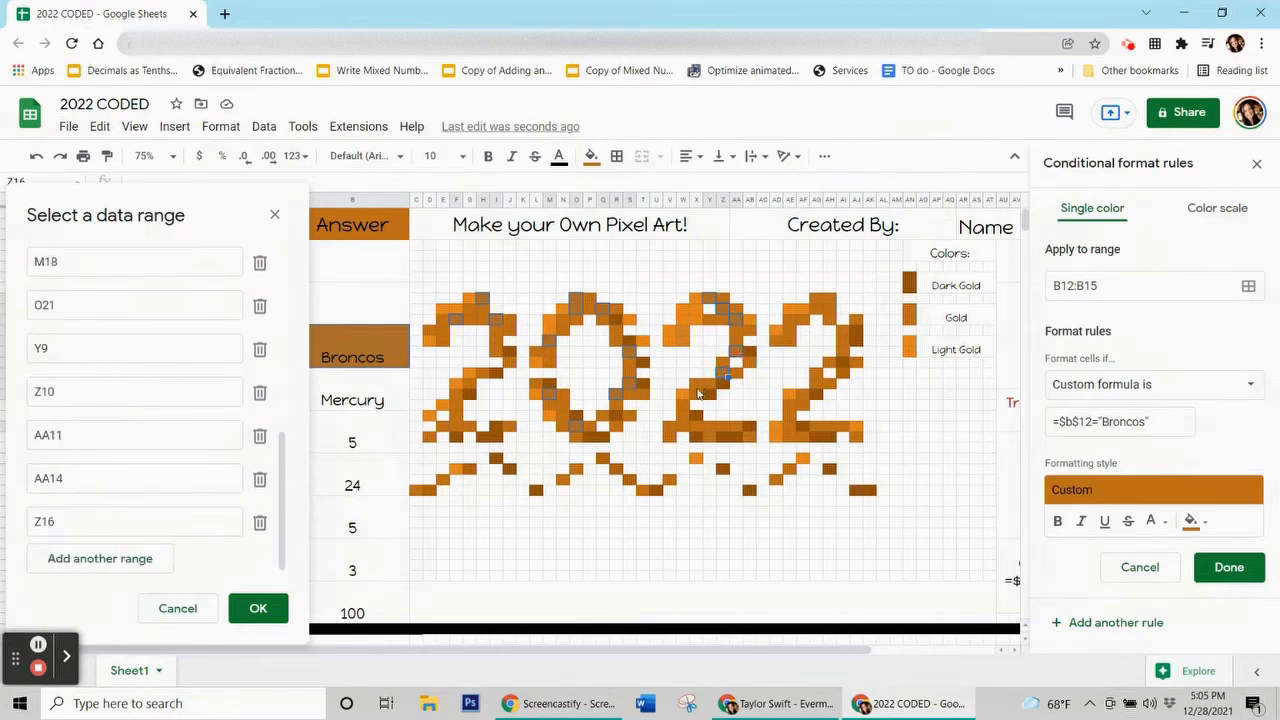
ctrl+click(697, 390)
ctrl+click(683, 410)
ctrl+click(670, 428)
ctrl+click(711, 428)
ctrl+click(734, 424)
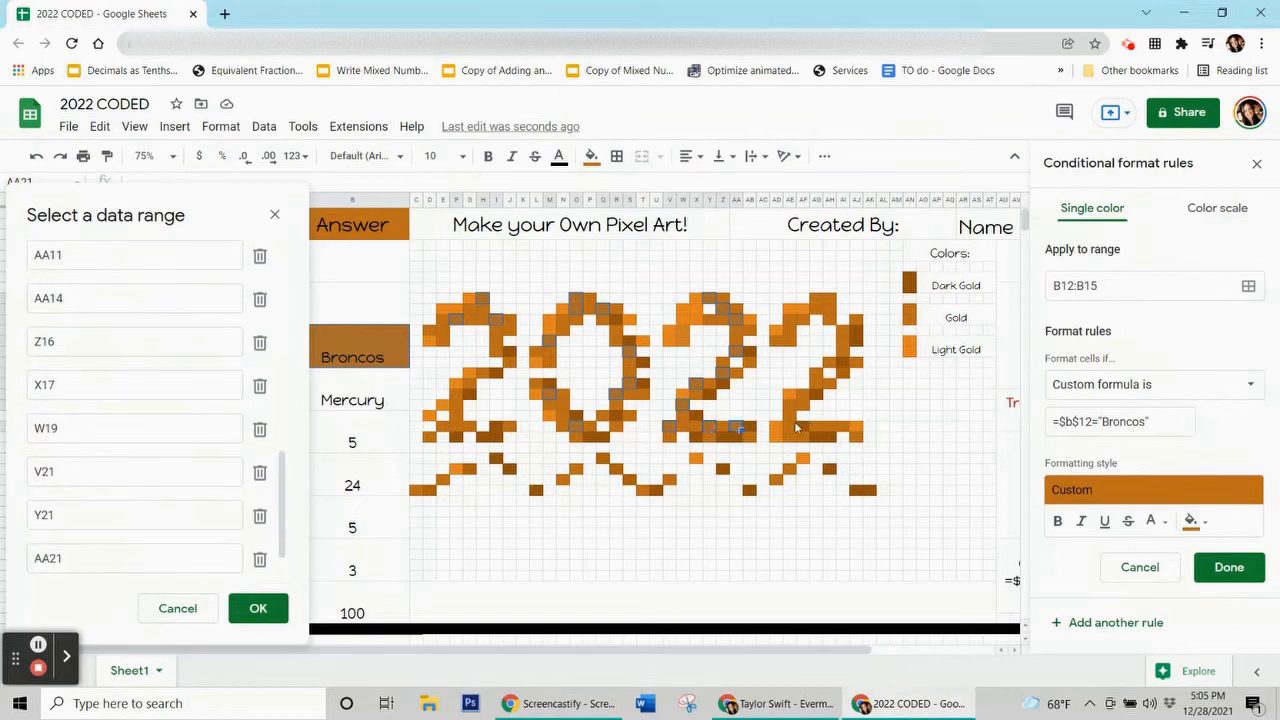
ctrl+click(789, 427)
ctrl+click(790, 407)
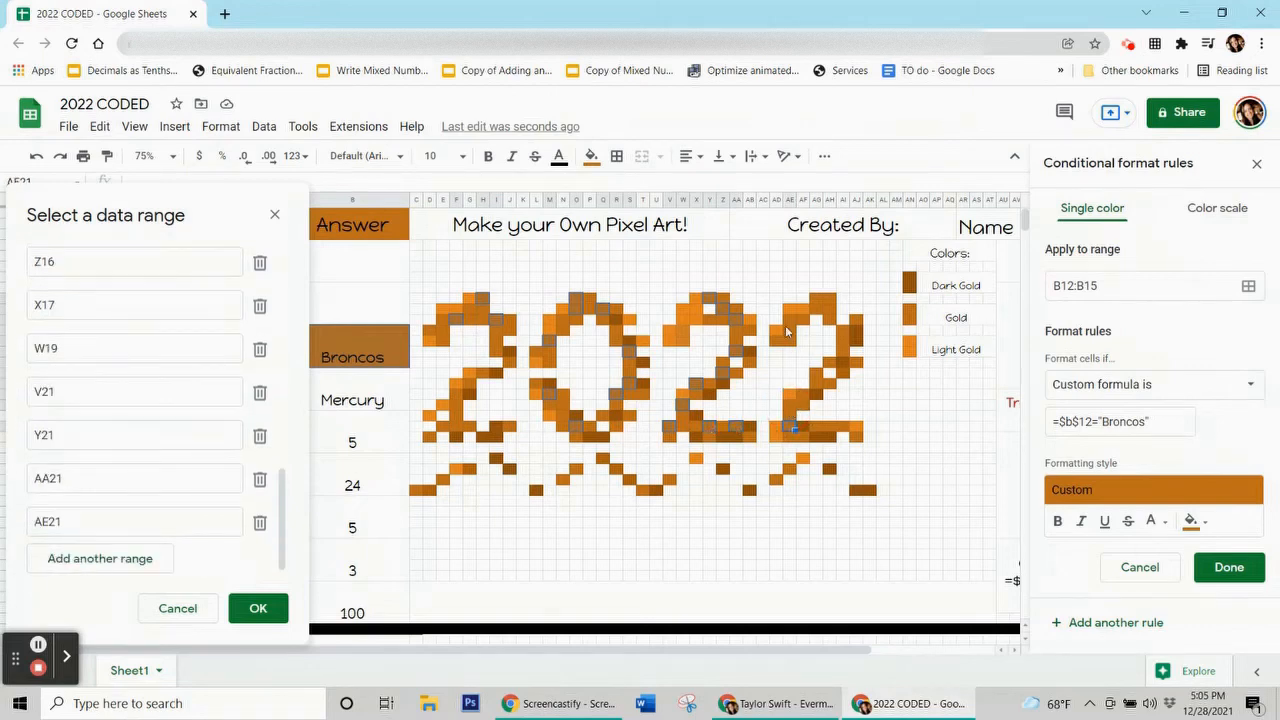
ctrl+click(816, 302)
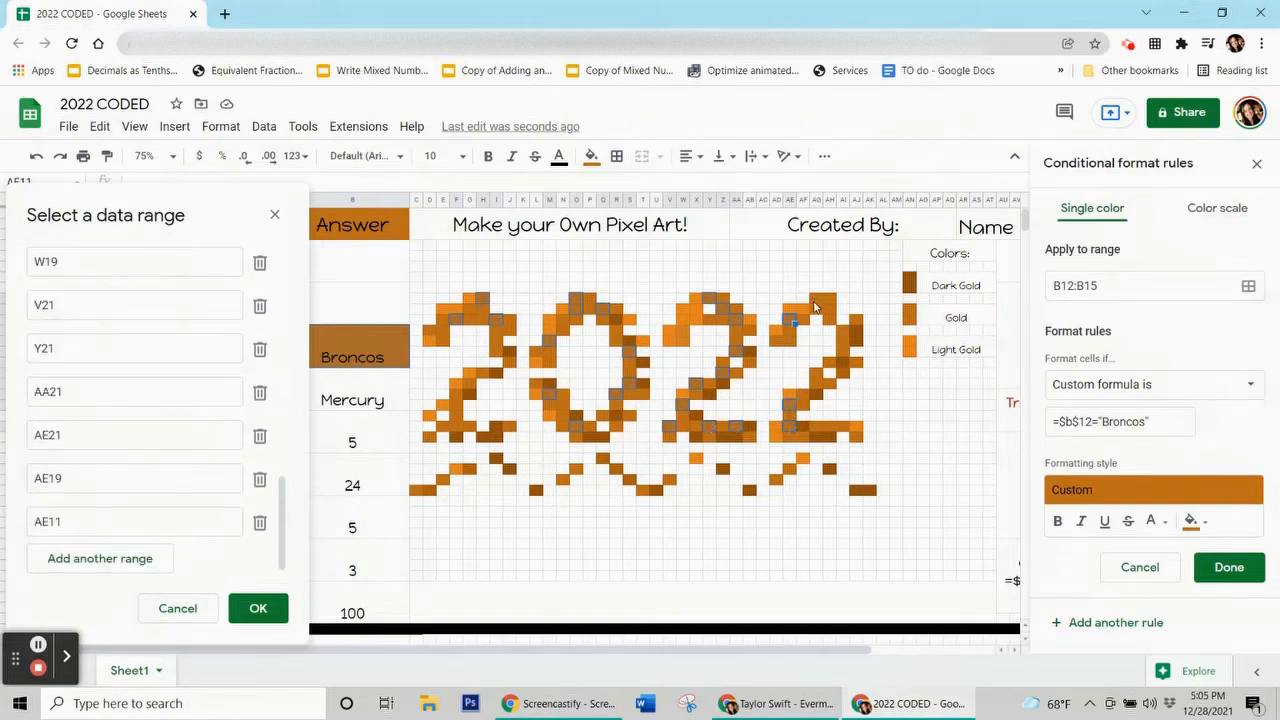
ctrl+click(829, 321)
ctrl+click(845, 341)
ctrl+click(846, 370)
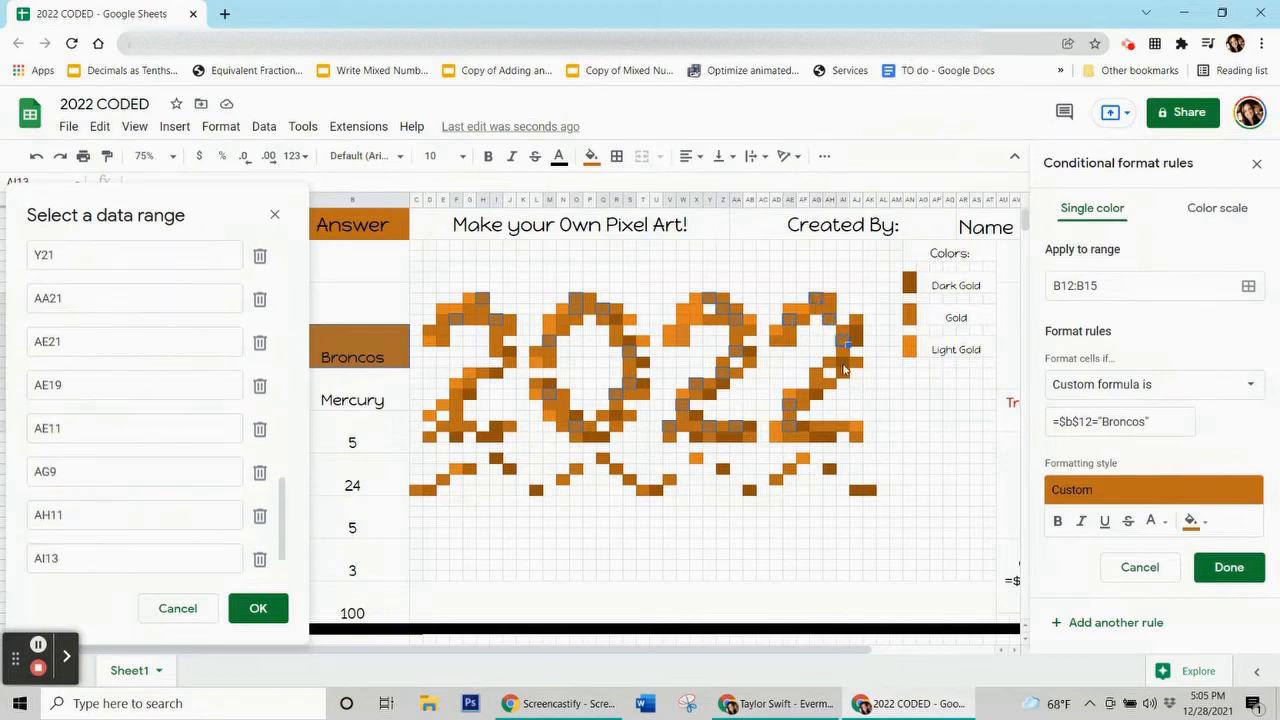
Add the remaining pixels, AI16 through AB12, to the rule's range.
ctrl+click(819, 433)
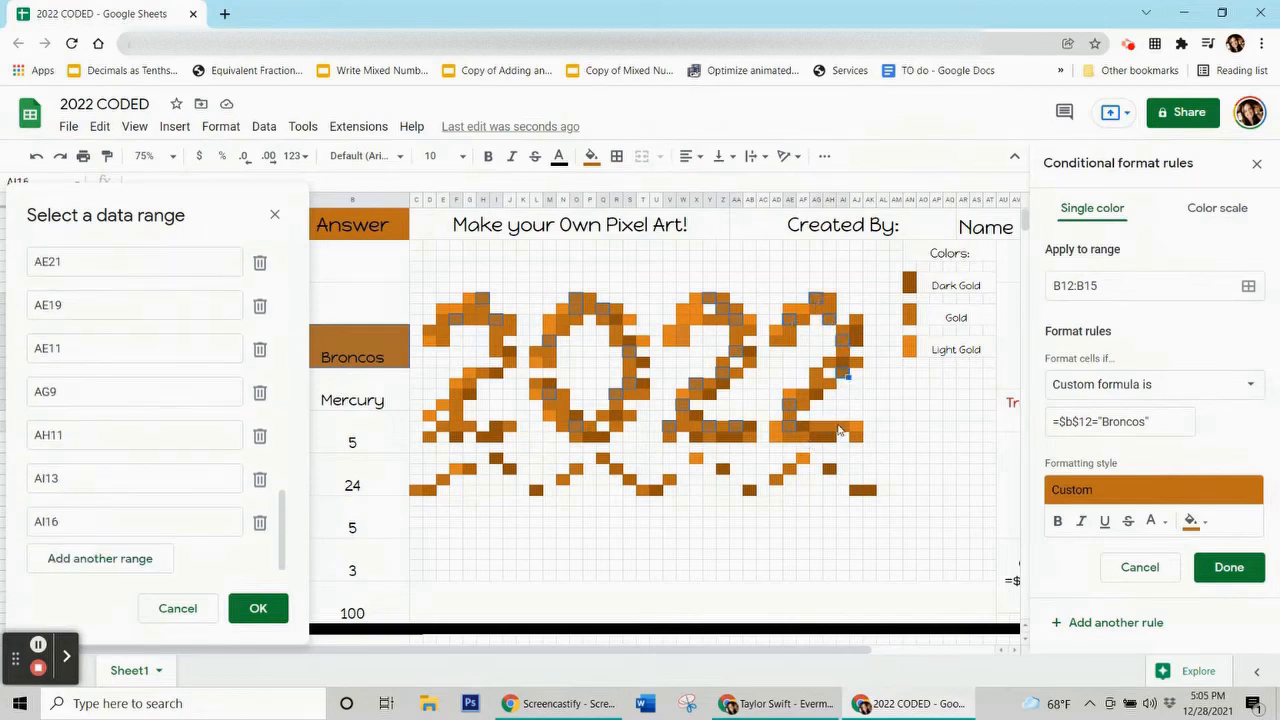
ctrl+click(845, 431)
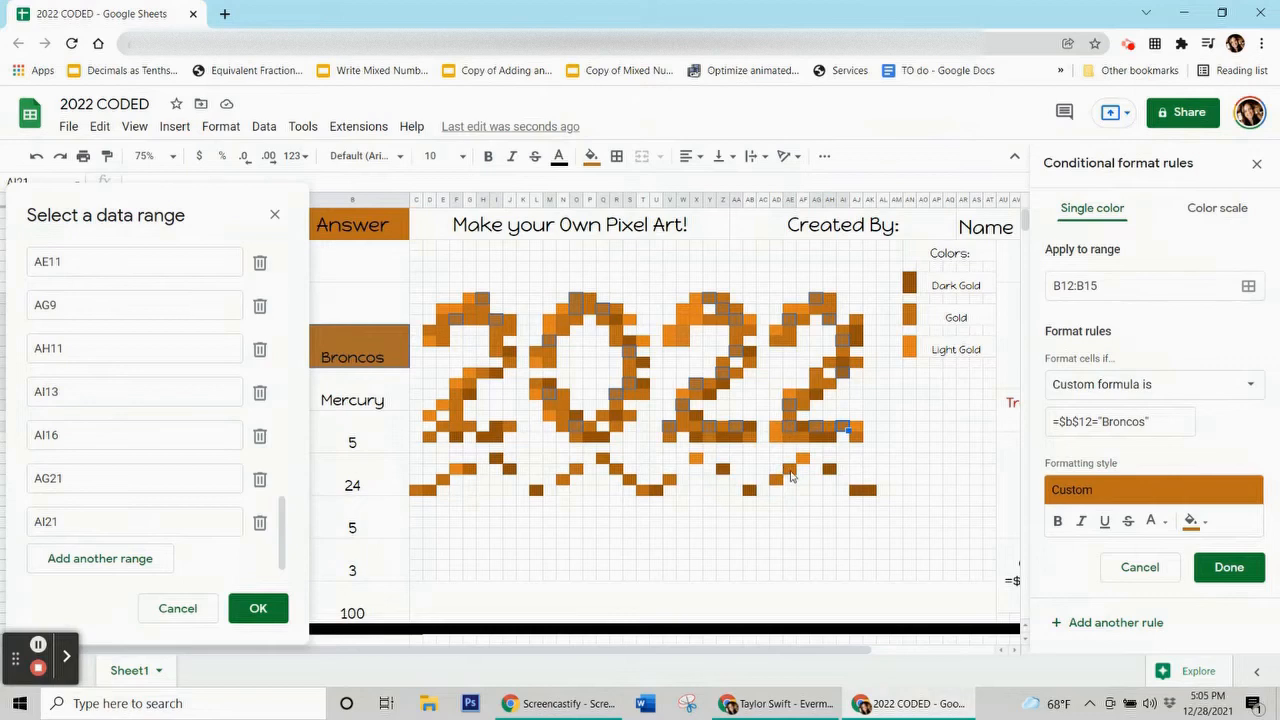
ctrl+click(789, 469)
ctrl+click(643, 490)
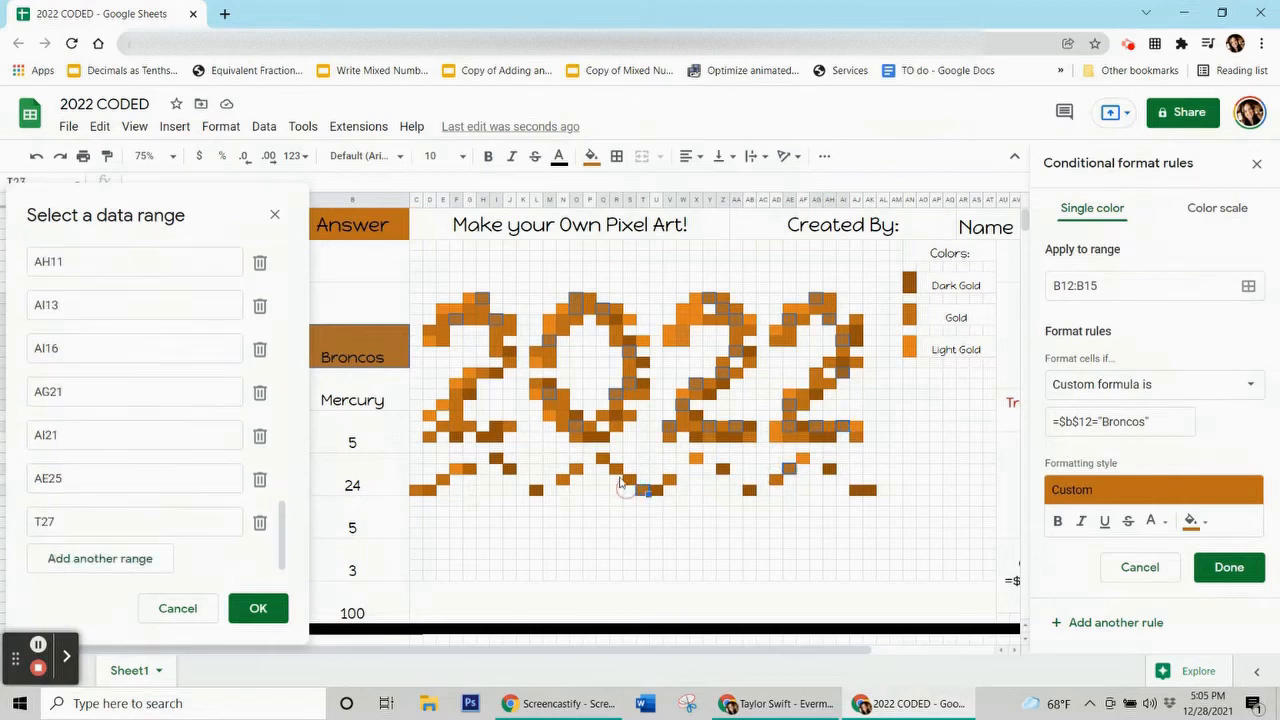
ctrl+click(616, 469)
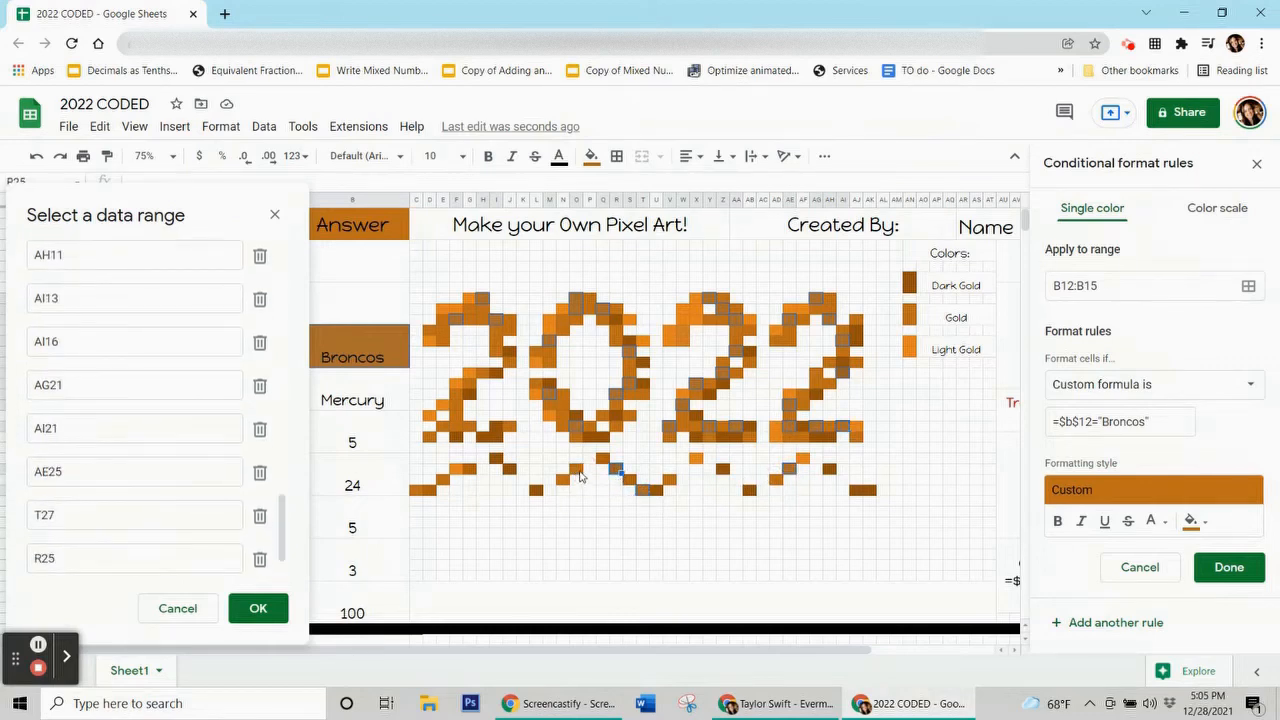
ctrl+click(576, 469)
ctrl+click(443, 481)
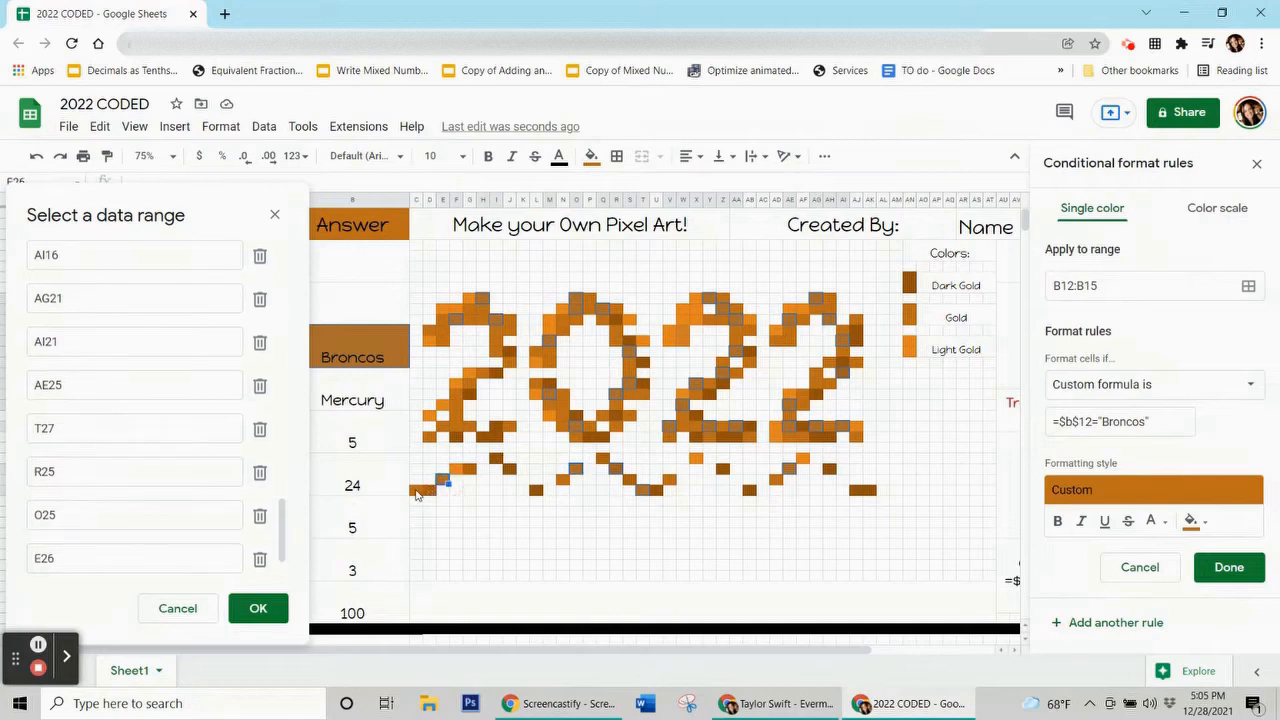
ctrl+click(419, 490)
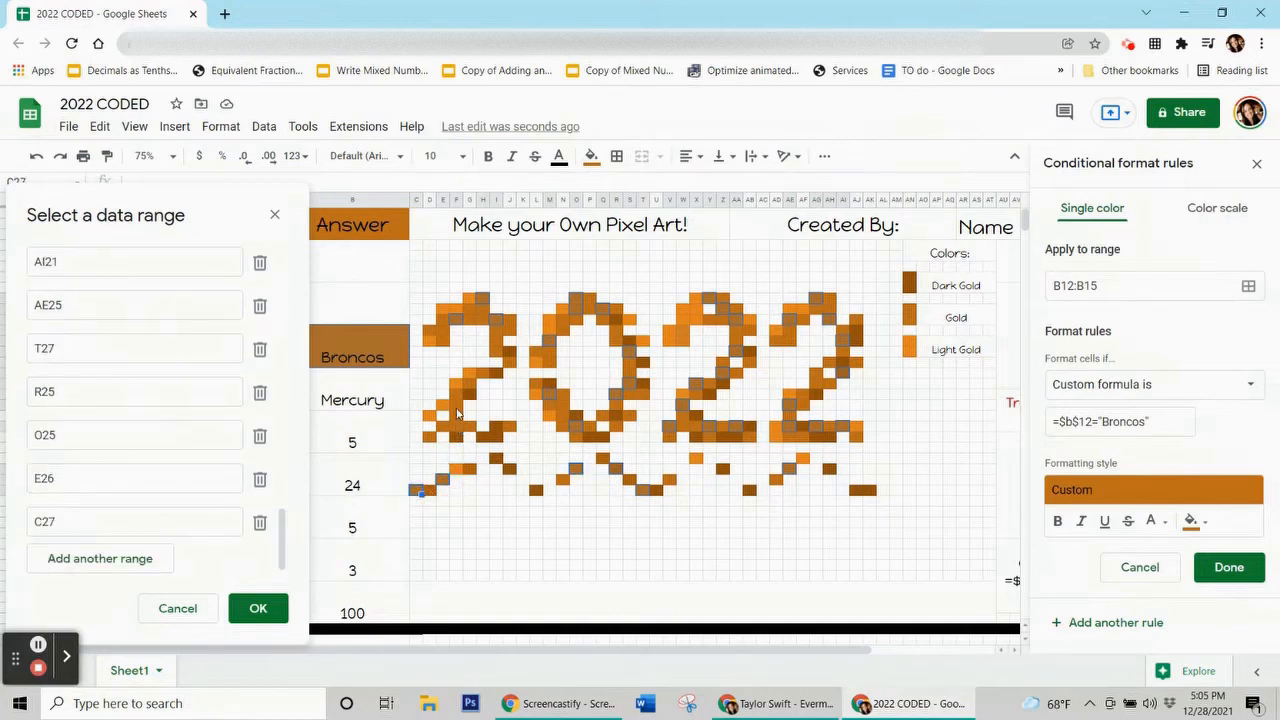
ctrl+click(458, 428)
ctrl+click(456, 396)
ctrl+click(427, 439)
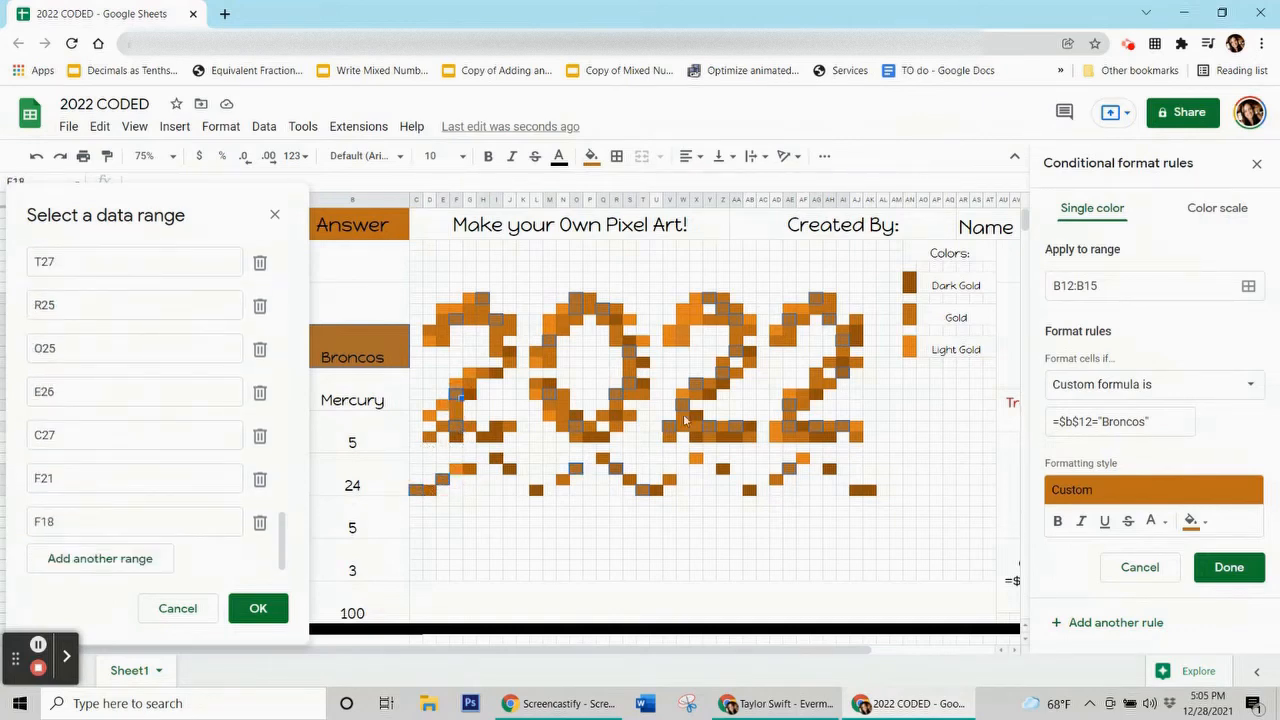
ctrl+click(856, 320)
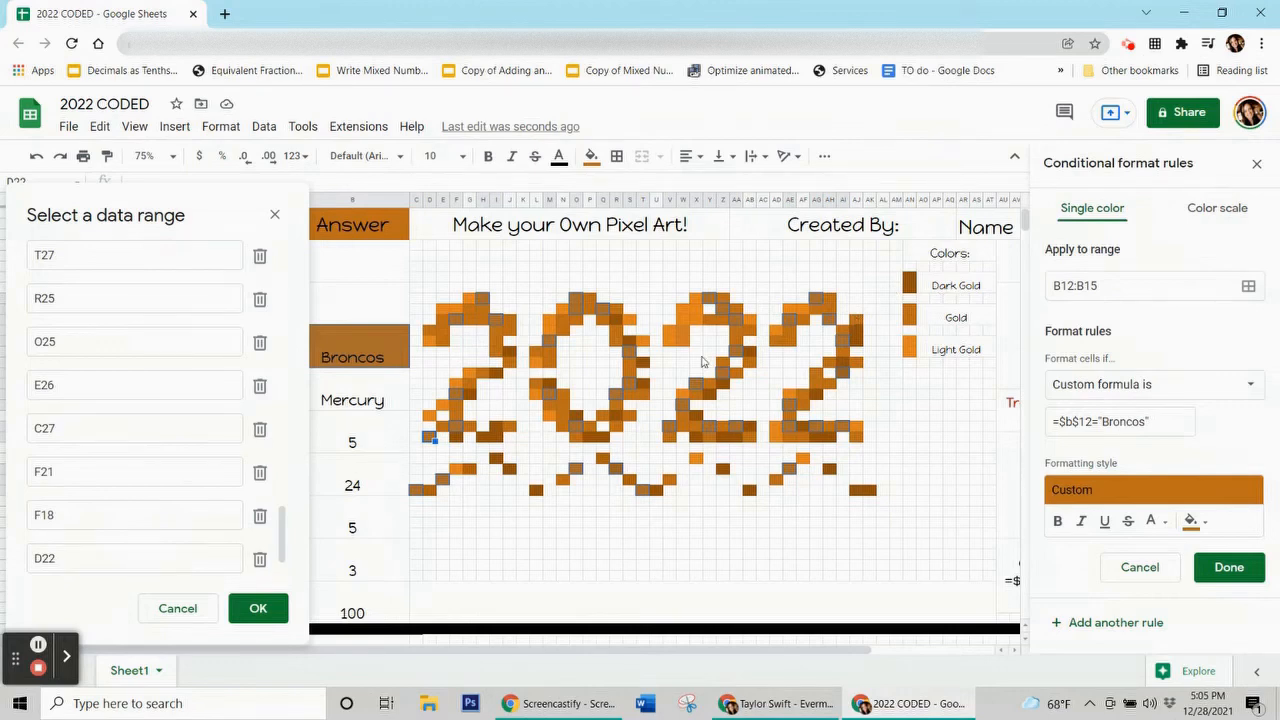
ctrl+click(684, 342)
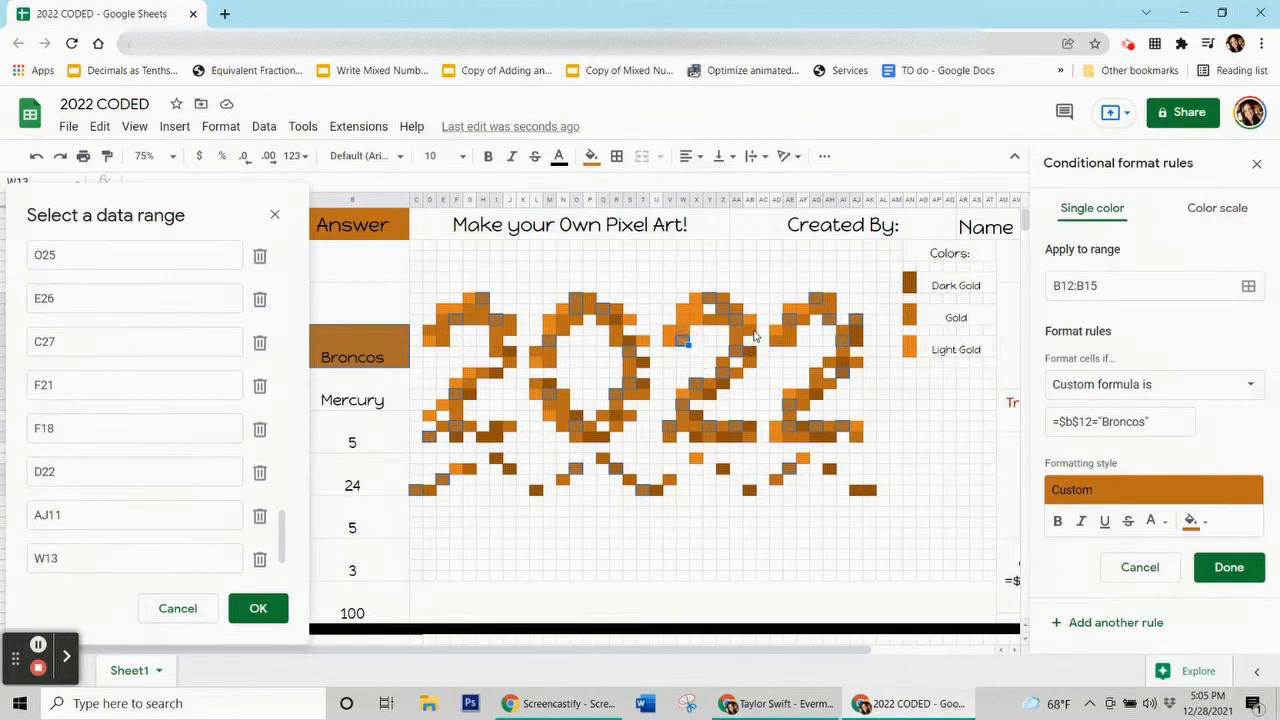
ctrl+click(752, 332)
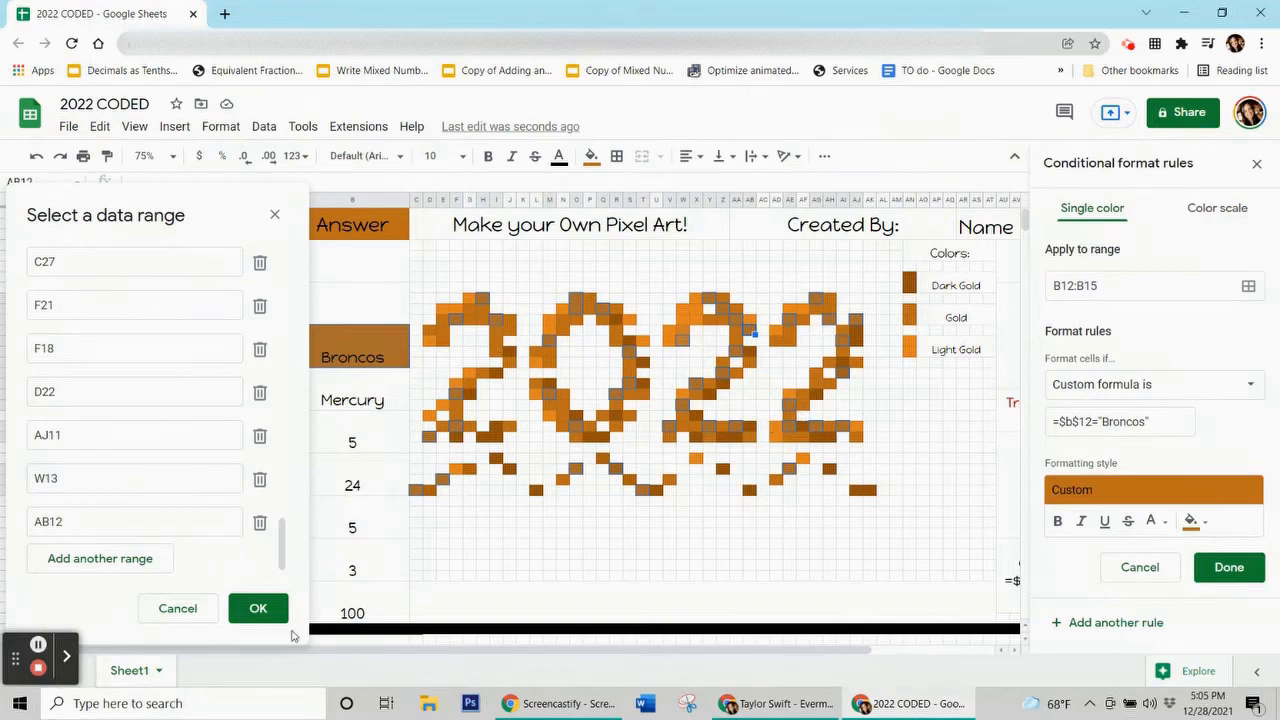
Confirm the range list and save the Broncos rule.
click(257, 608)
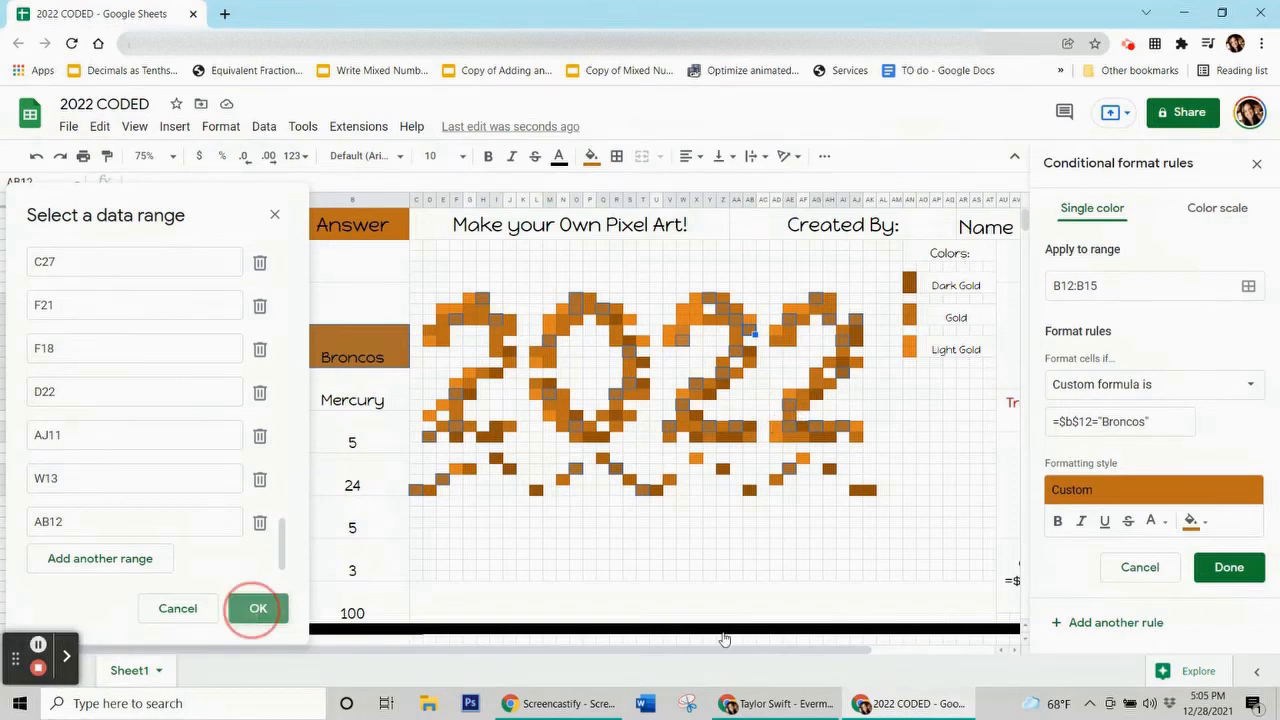
click(1229, 567)
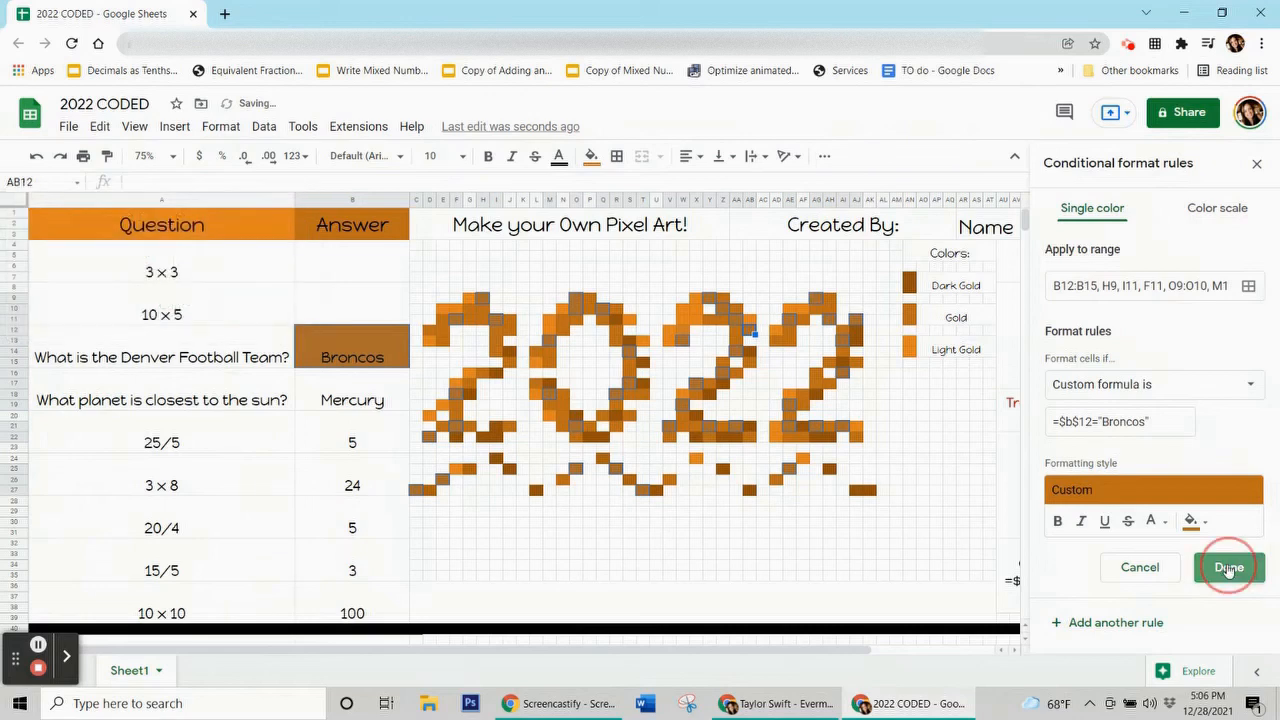
click(591, 158)
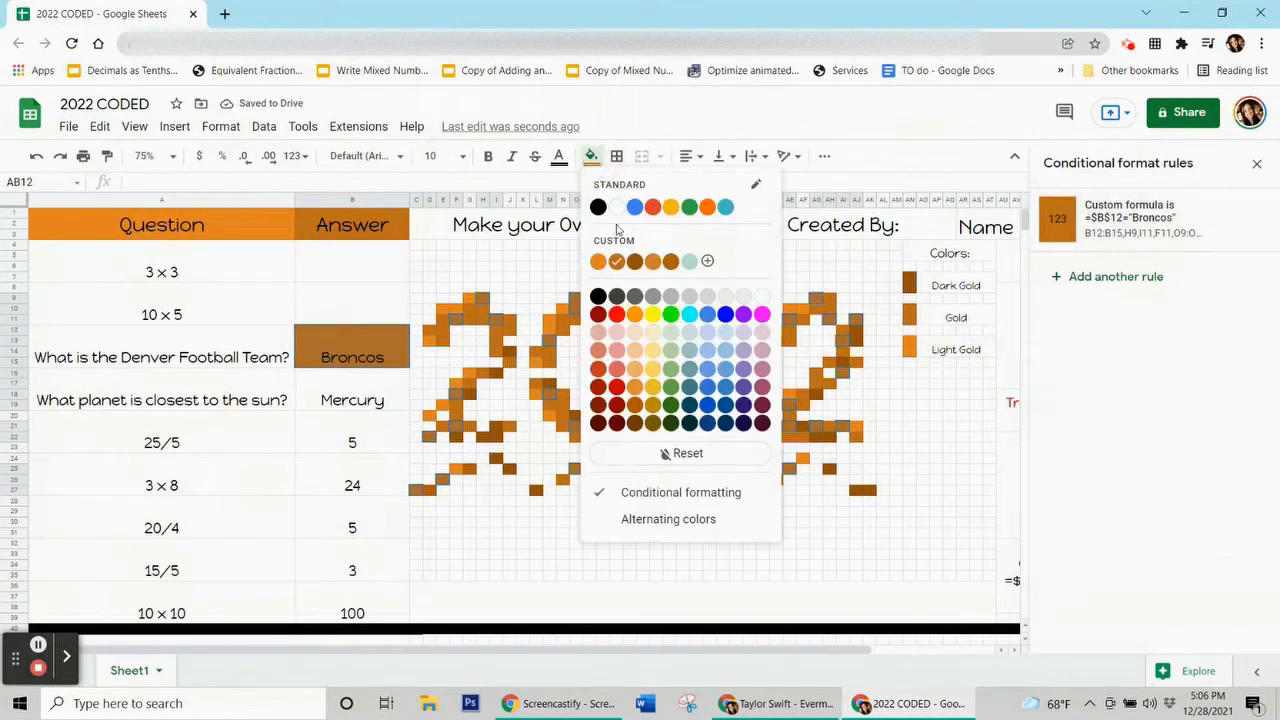
Remove the Broncos cell's manual fill and enter the test answers 9, 50 and Broncos.
click(648, 456)
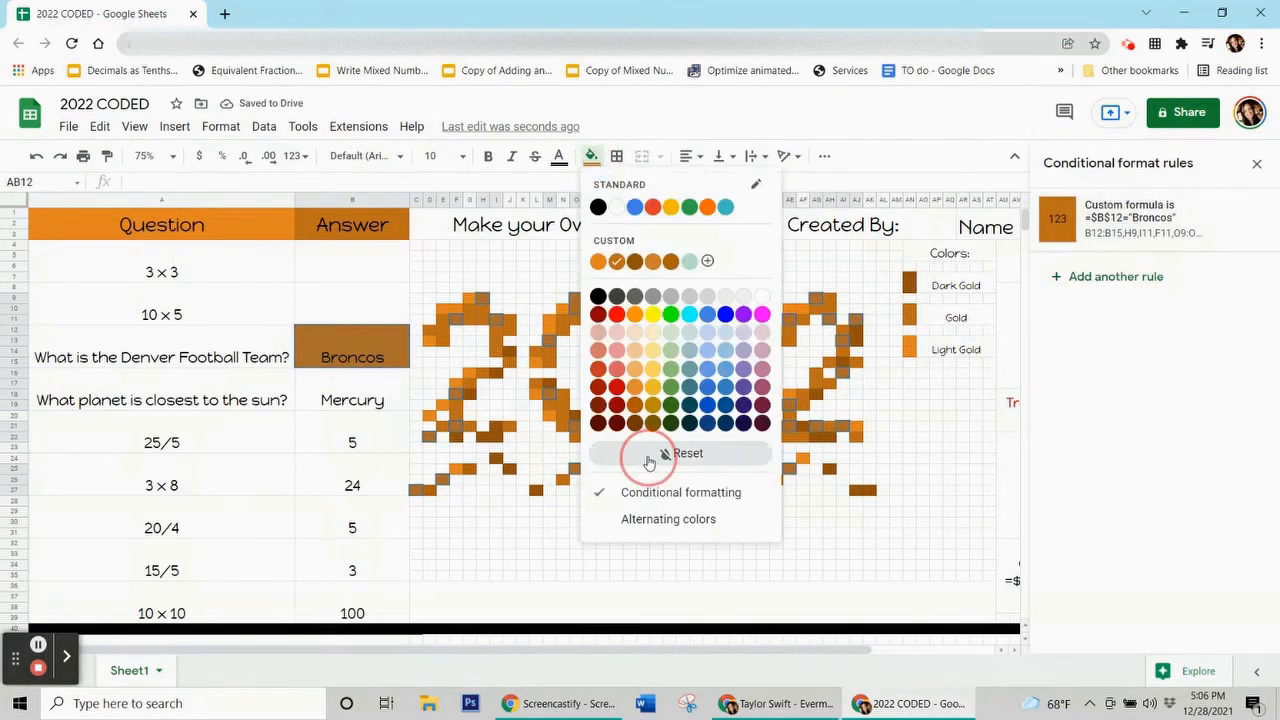
click(348, 404)
click(358, 276)
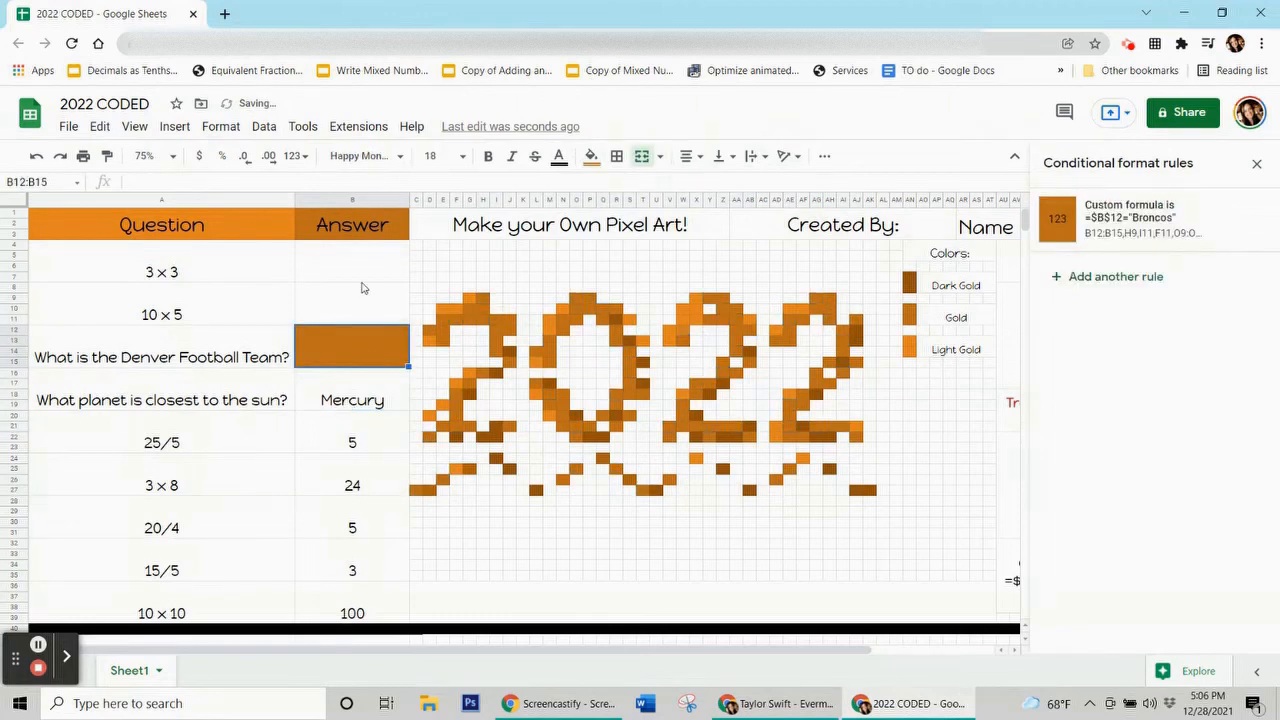
text(9)
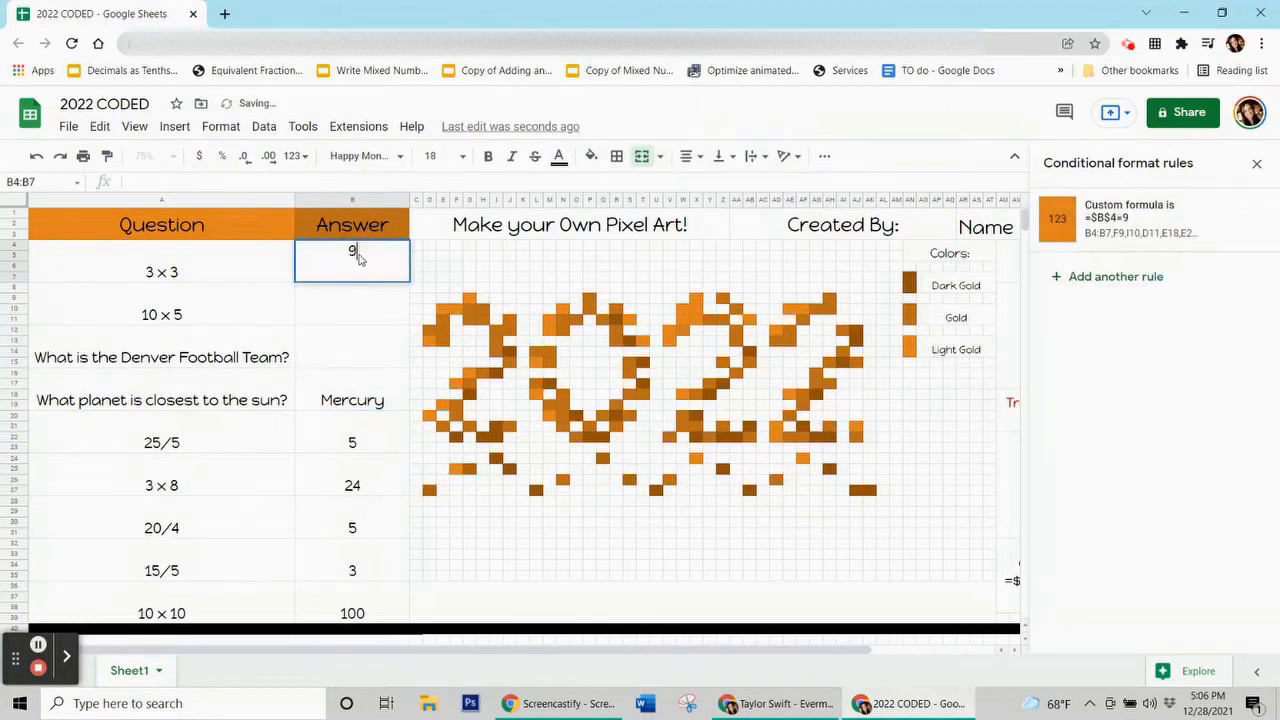
key(Return)
text(50)
key(Return)
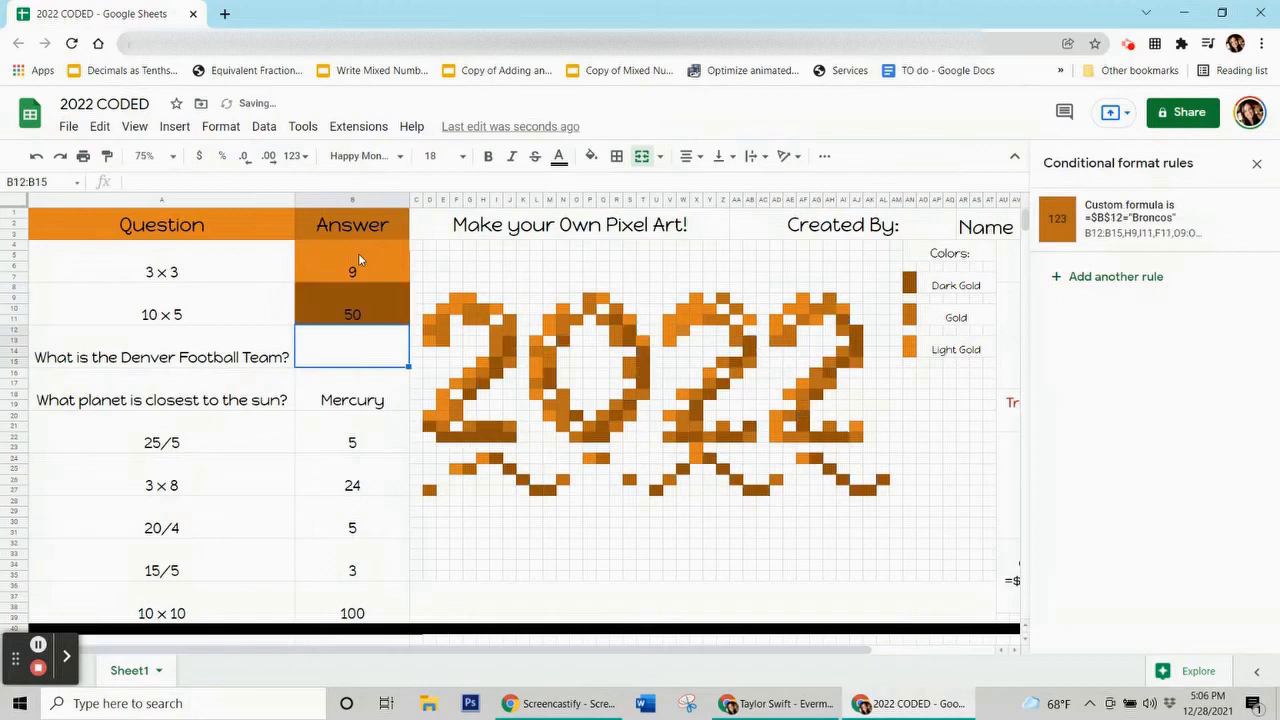
text(Broncos)
key(Return)
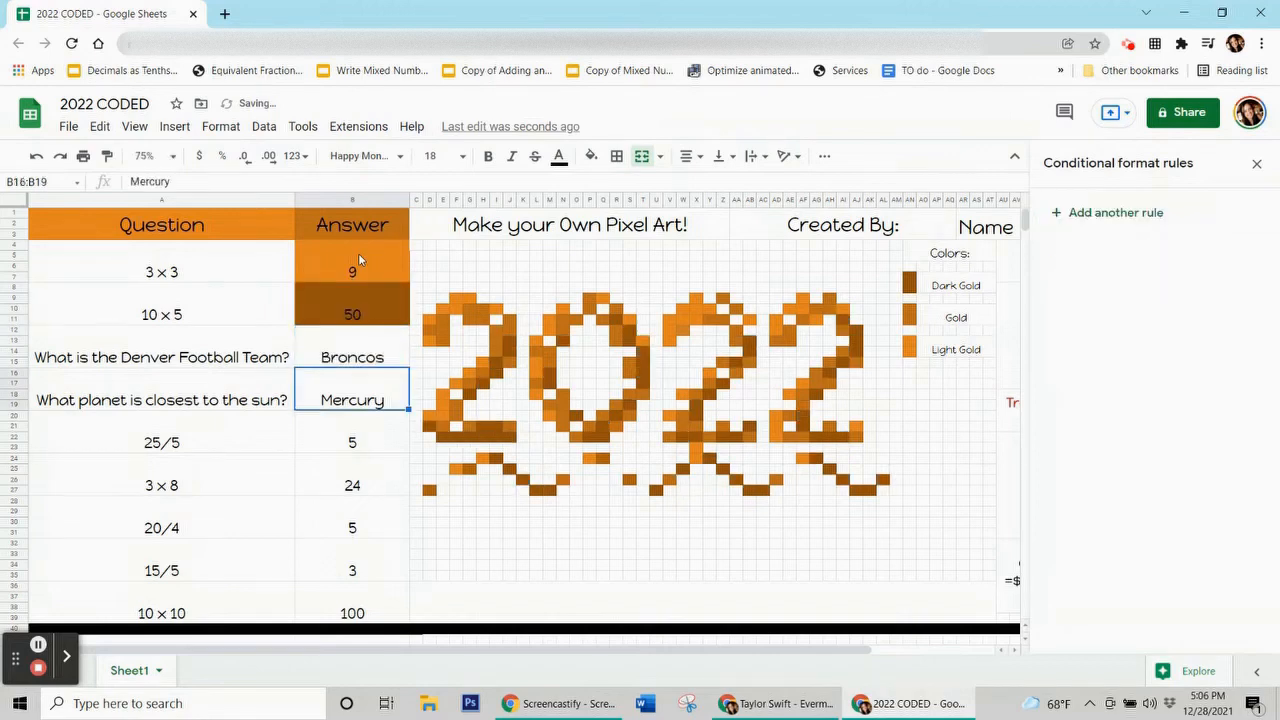
Delete the Broncos, 50 and 9 answers, ending on the Mercury answer cell.
key(Up)
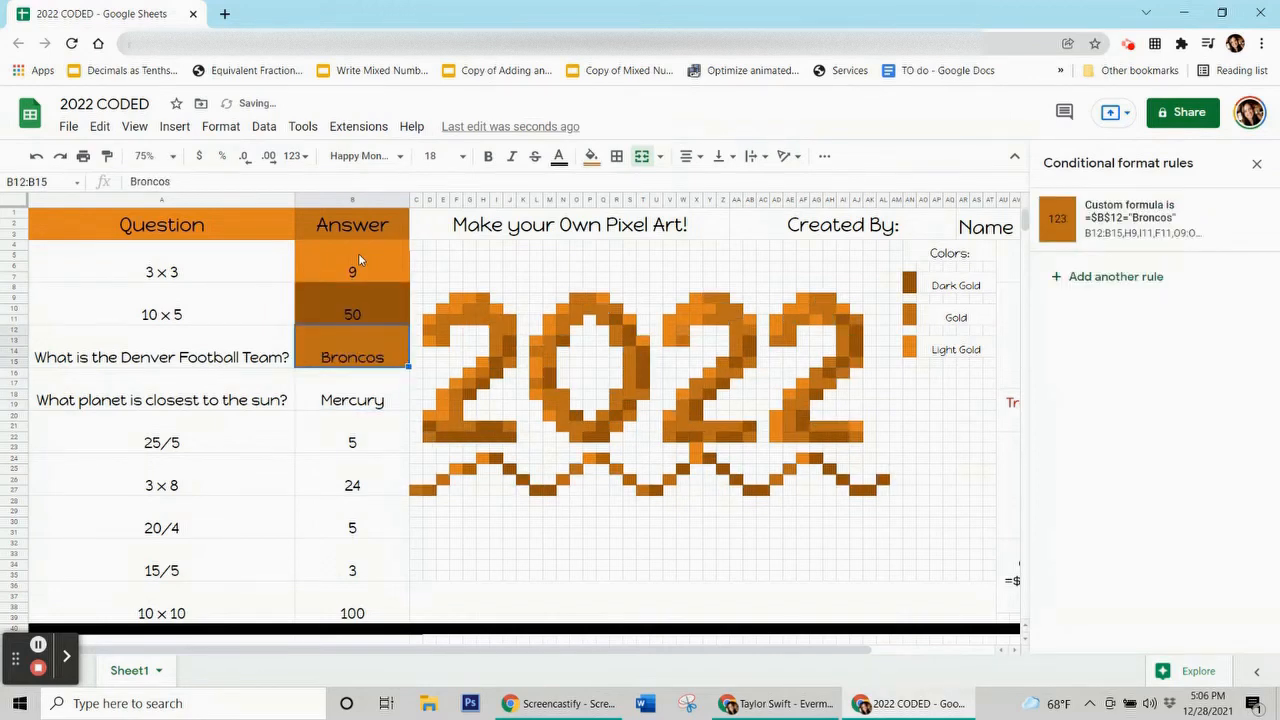
key(Delete)
key(Up)
key(Delete)
key(Up)
key(Delete)
key(Down)
key(Down)
key(Down)
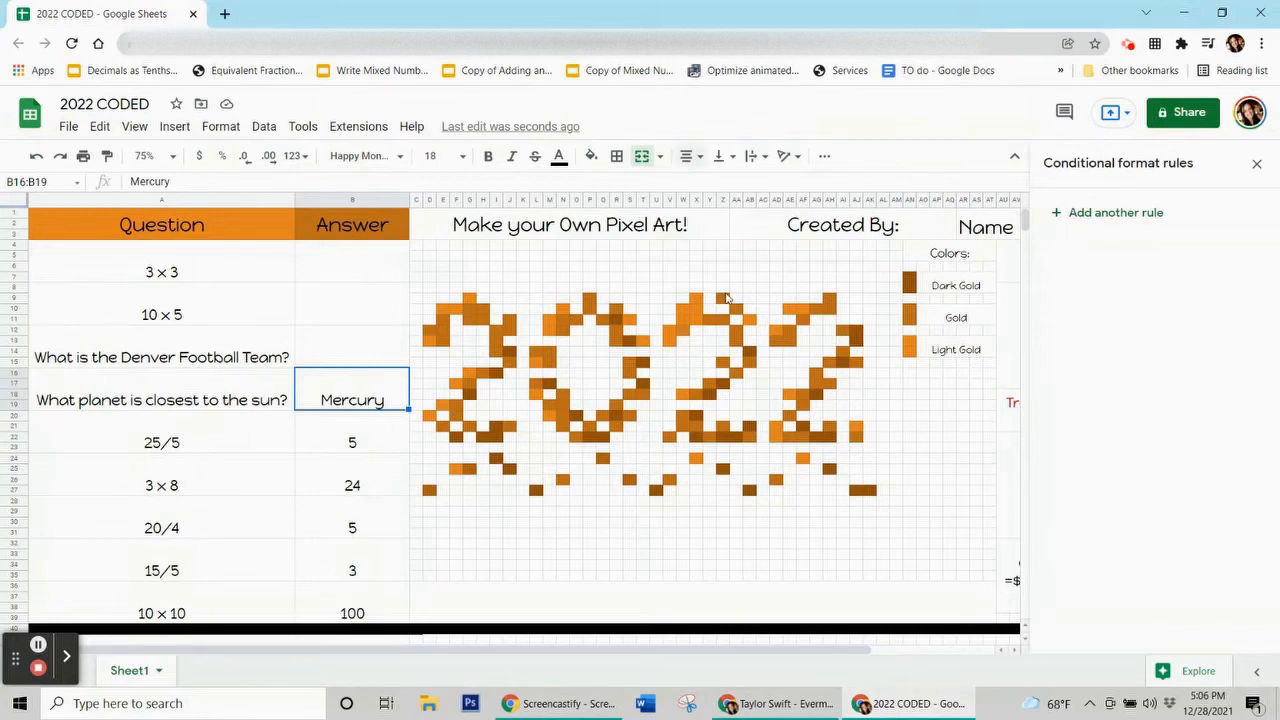
Check pixel X9's fill colour, then start a new orange-fill conditional rule on the Mercury answer.
click(697, 305)
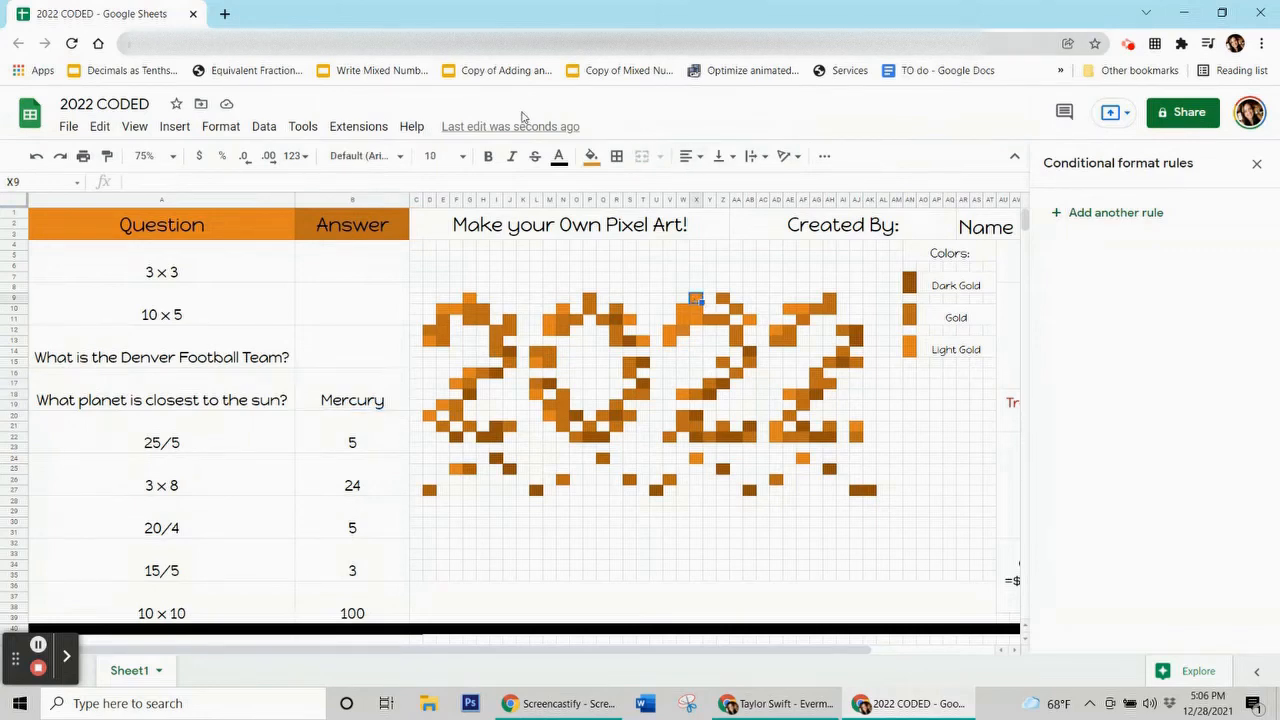
click(591, 156)
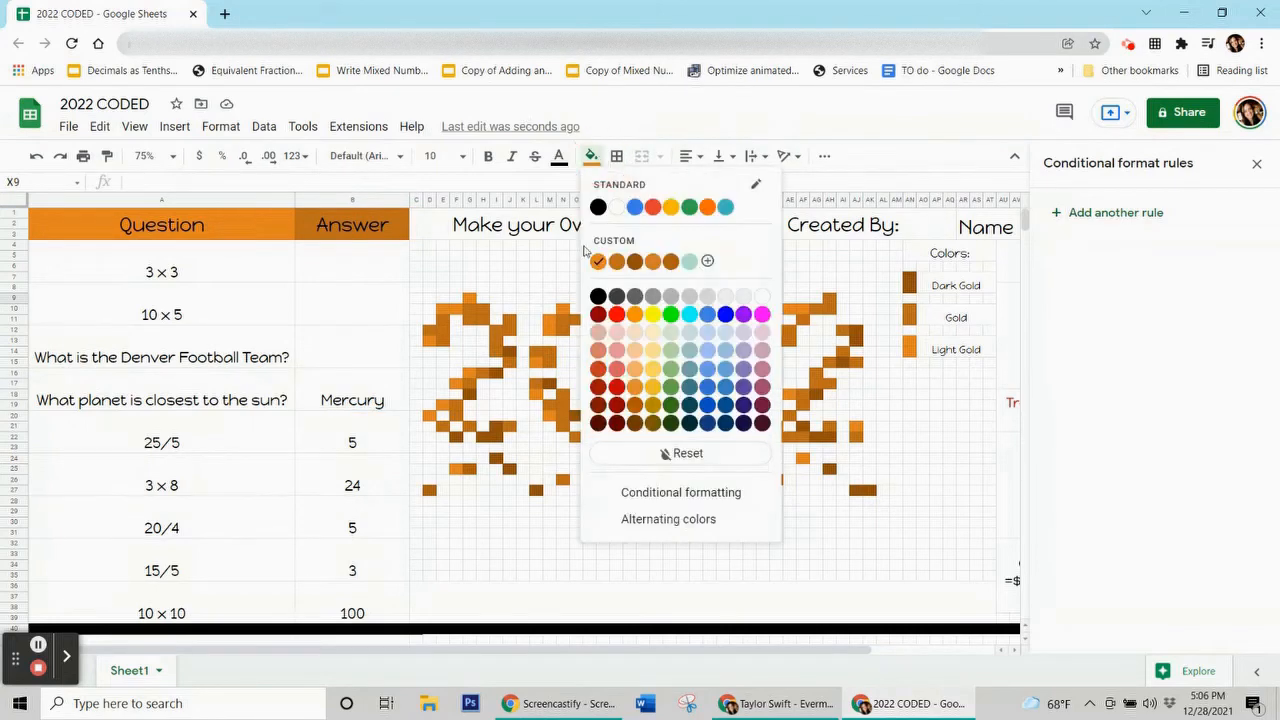
click(365, 392)
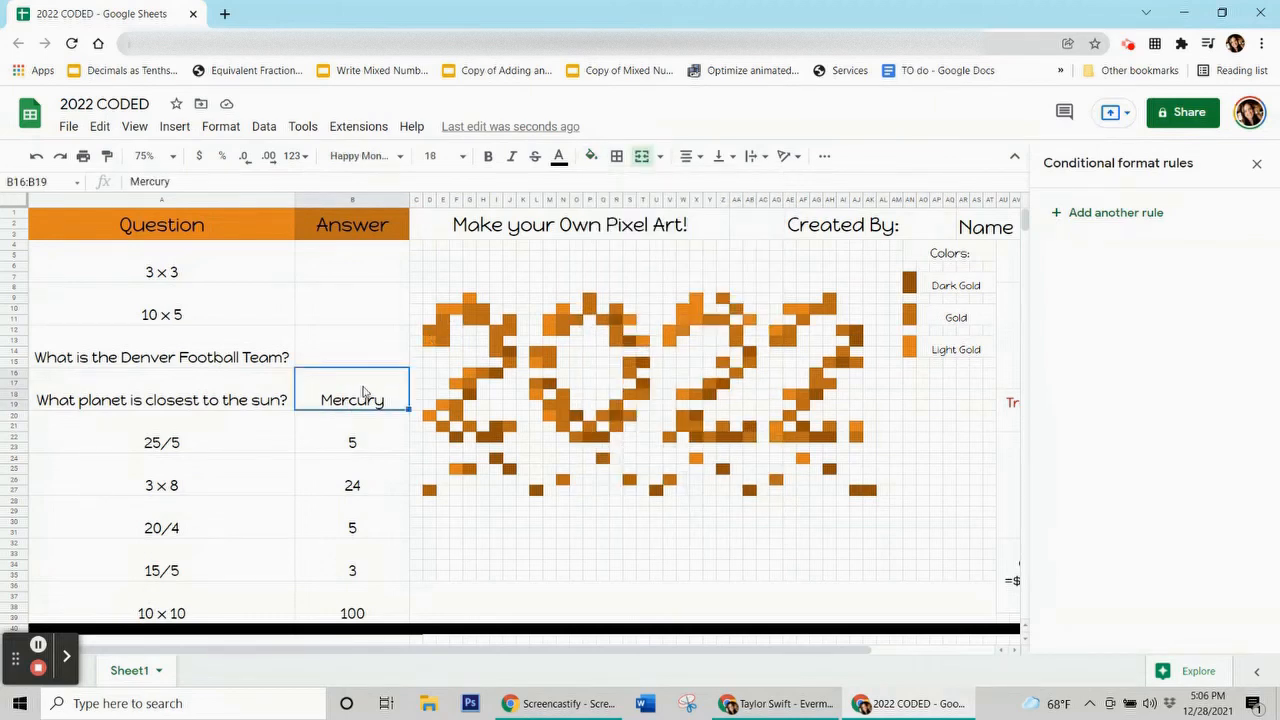
click(1125, 215)
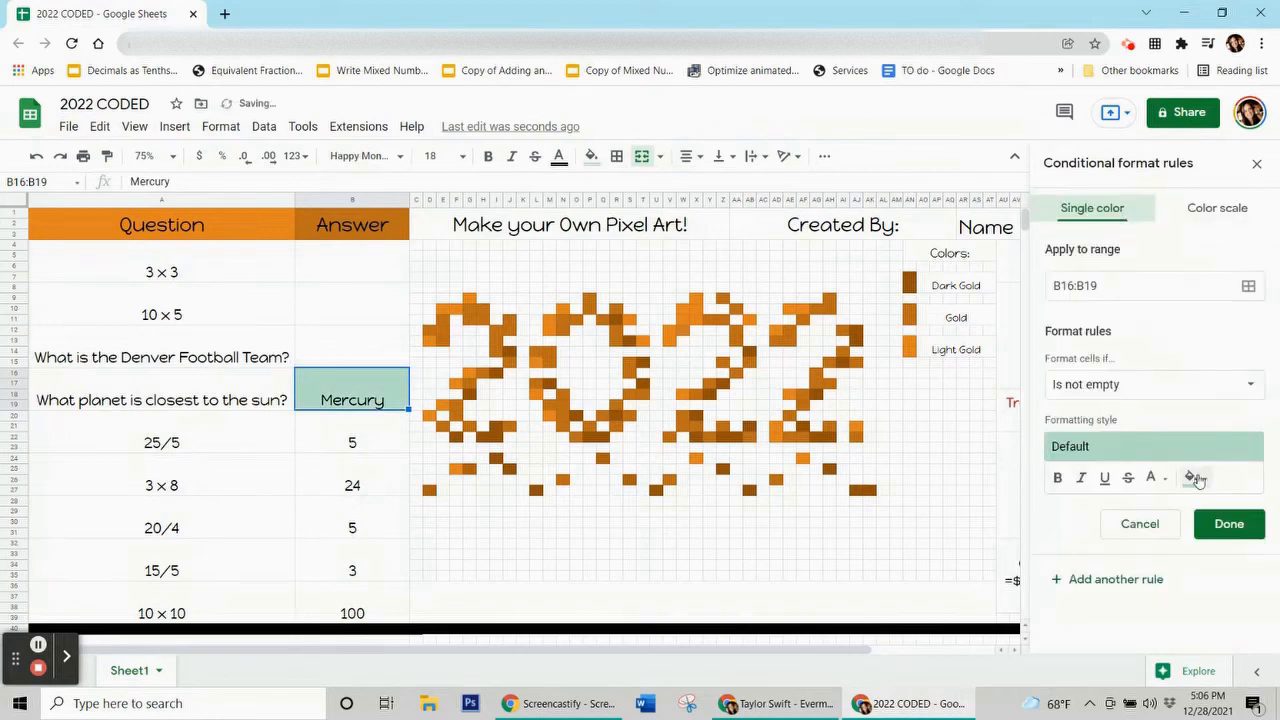
click(1195, 478)
click(1033, 262)
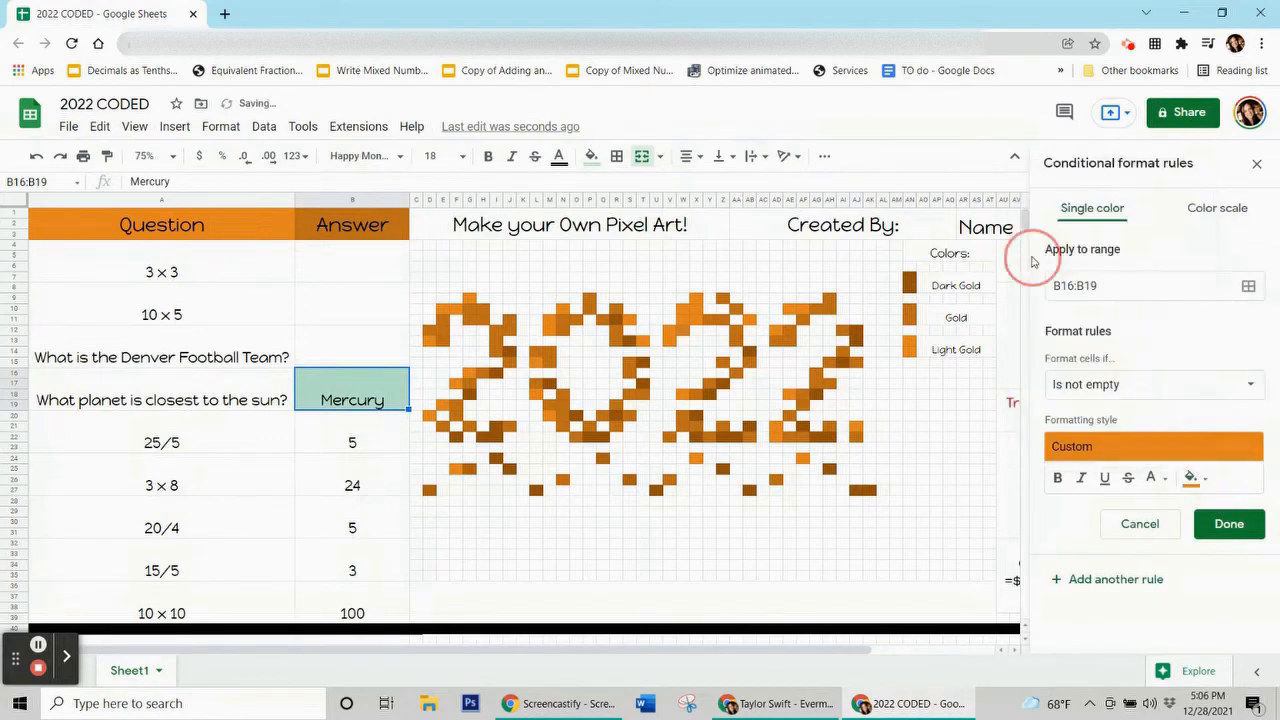
Set the rule's condition to the custom formula =$b$16="Mercury".
click(1107, 388)
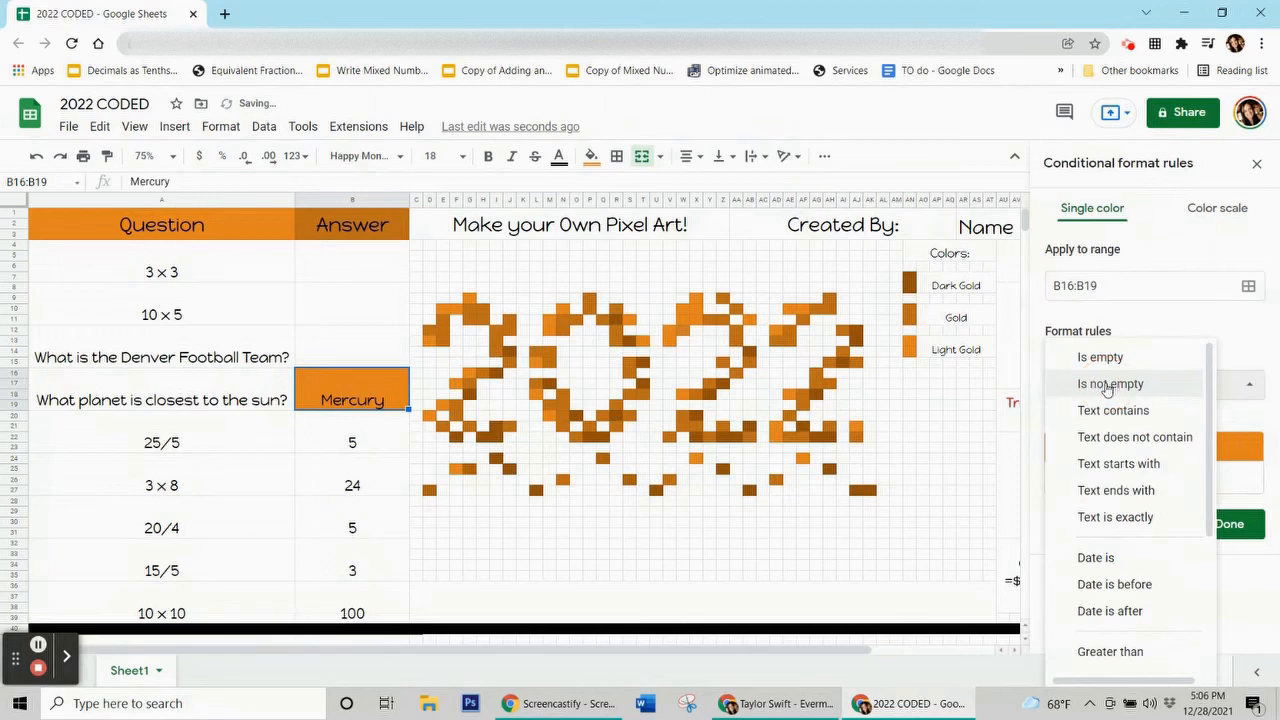
scroll(1100, 491, down, 2)
click(1100, 655)
click(1088, 420)
text(=$b$16=)
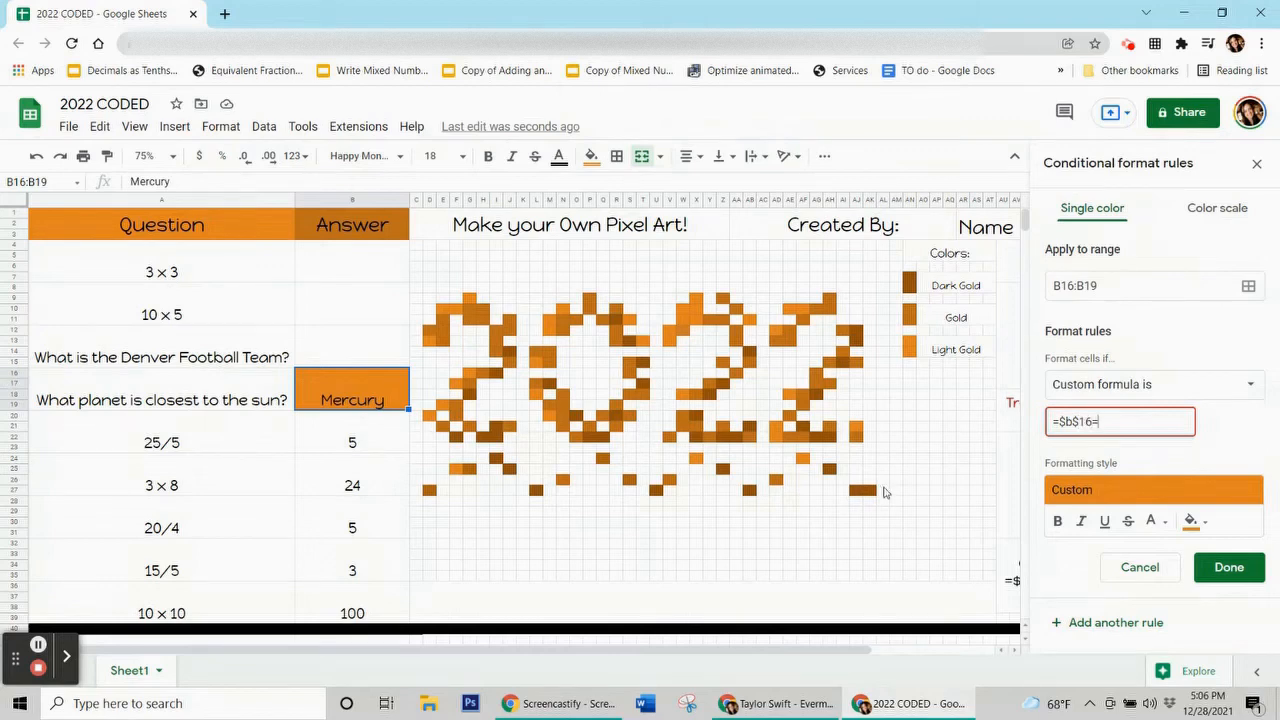
text(Mercury")
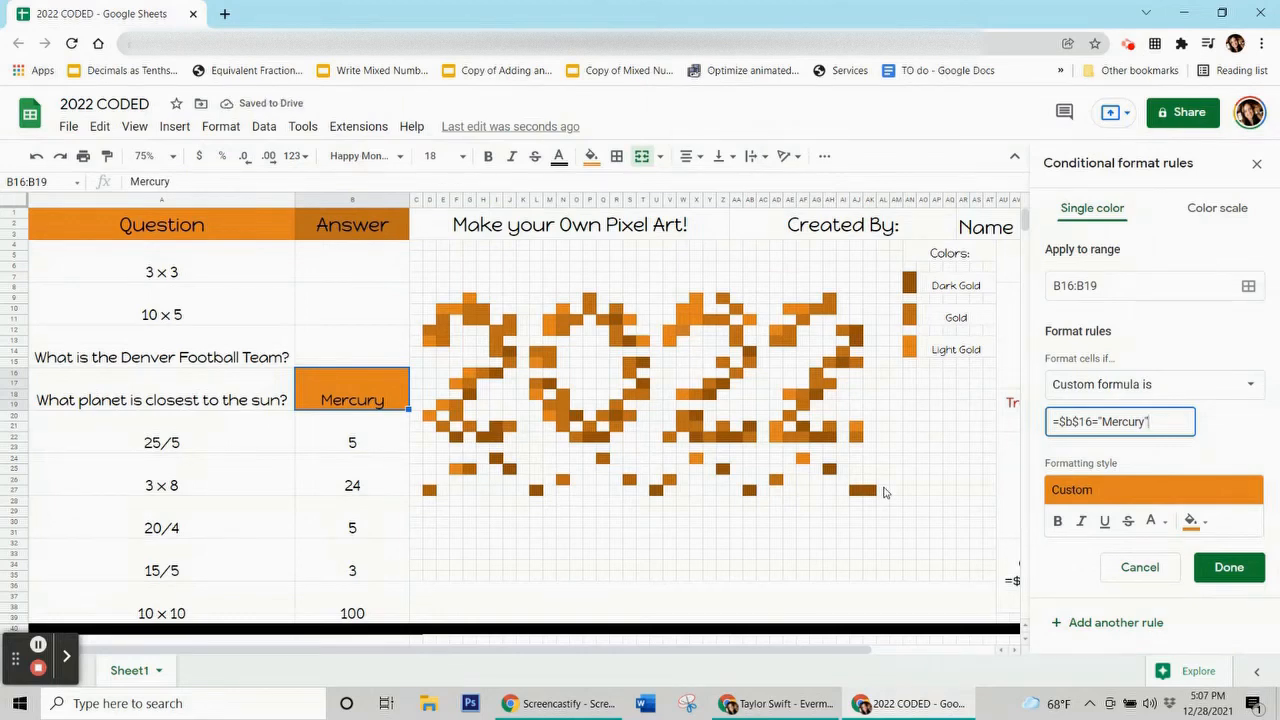
click(1250, 287)
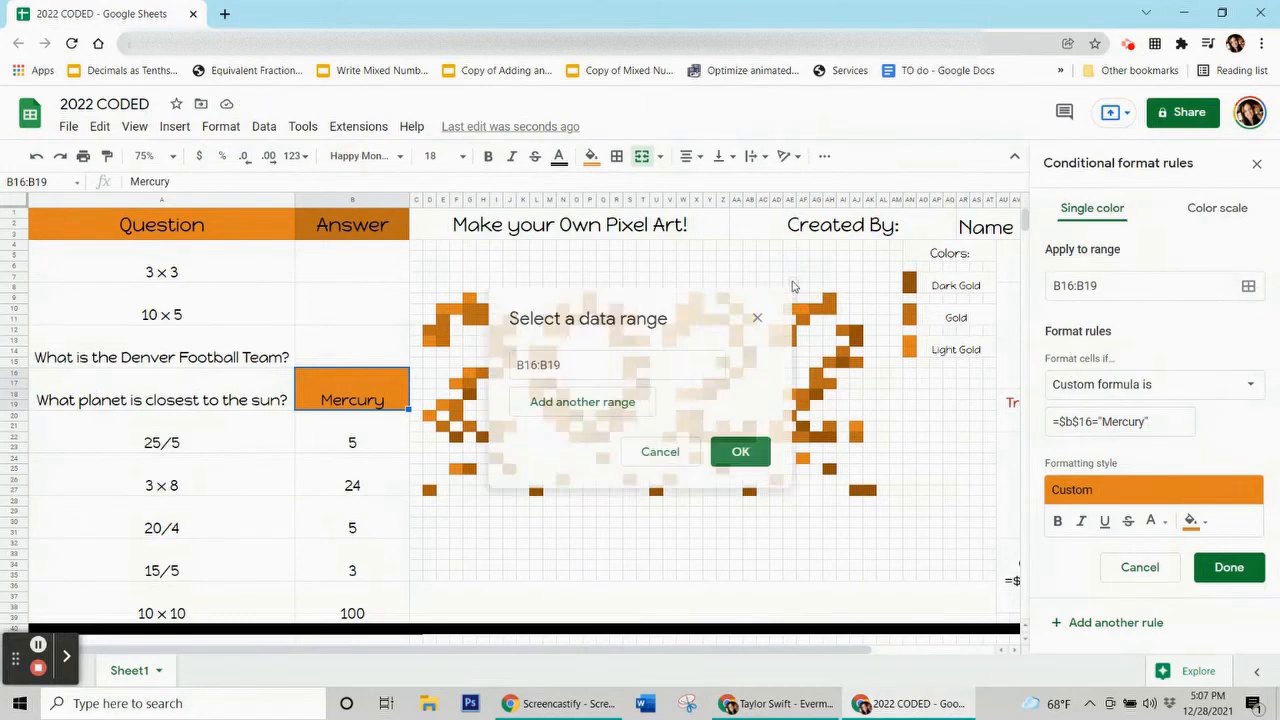
Add pixels D13, G9, N10, M12, S11, X9, W11, AF10, AD12 and W18 to the Mercury rule's range.
drag(734, 317, 241, 152)
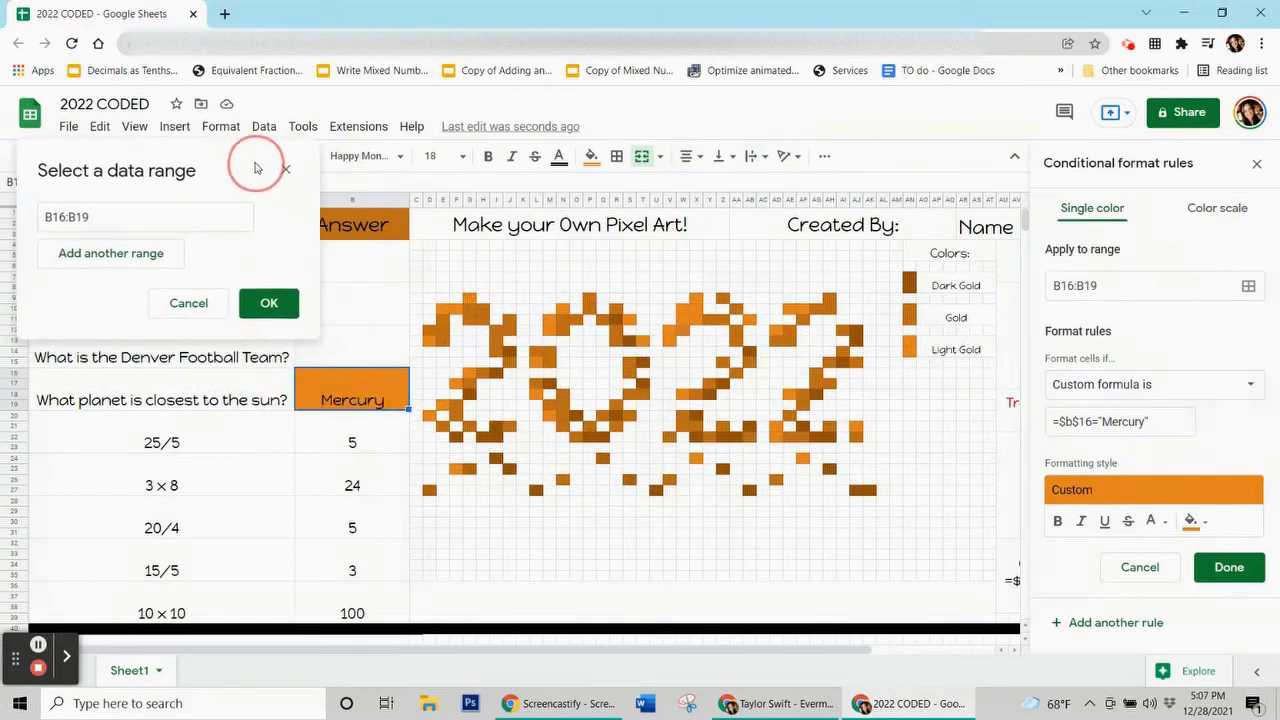
ctrl+click(432, 343)
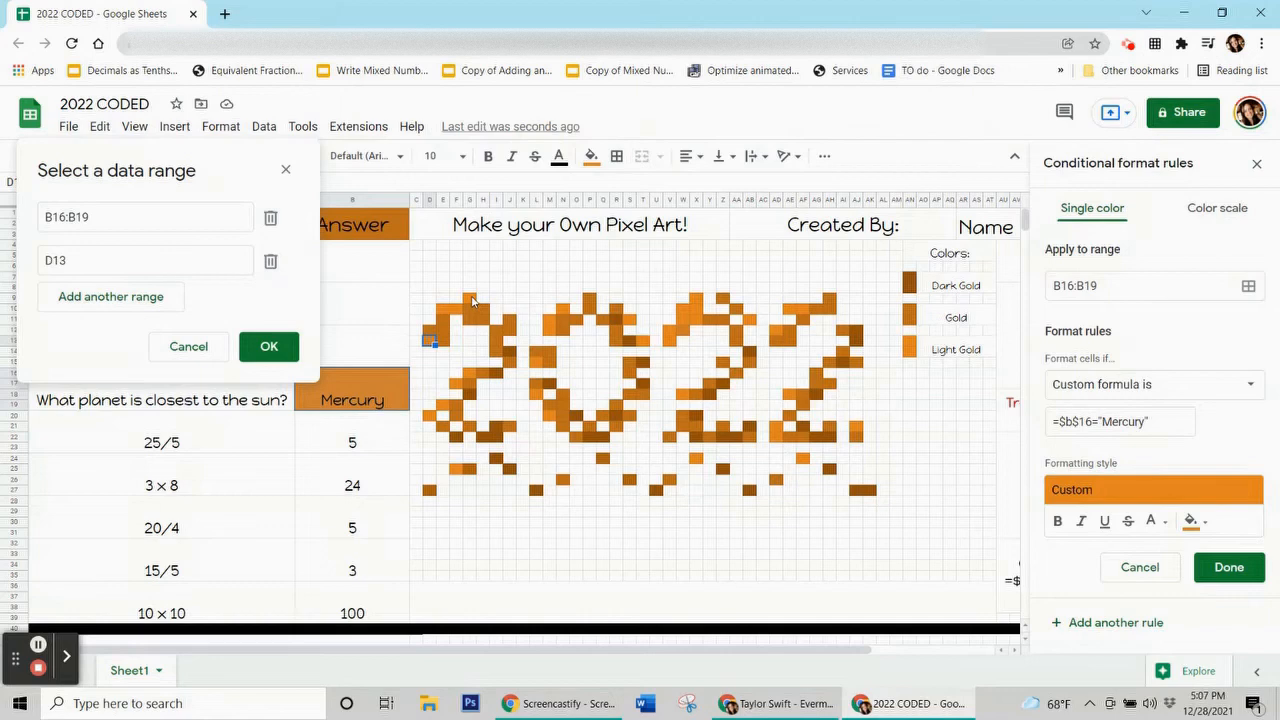
ctrl+click(470, 300)
ctrl+click(562, 311)
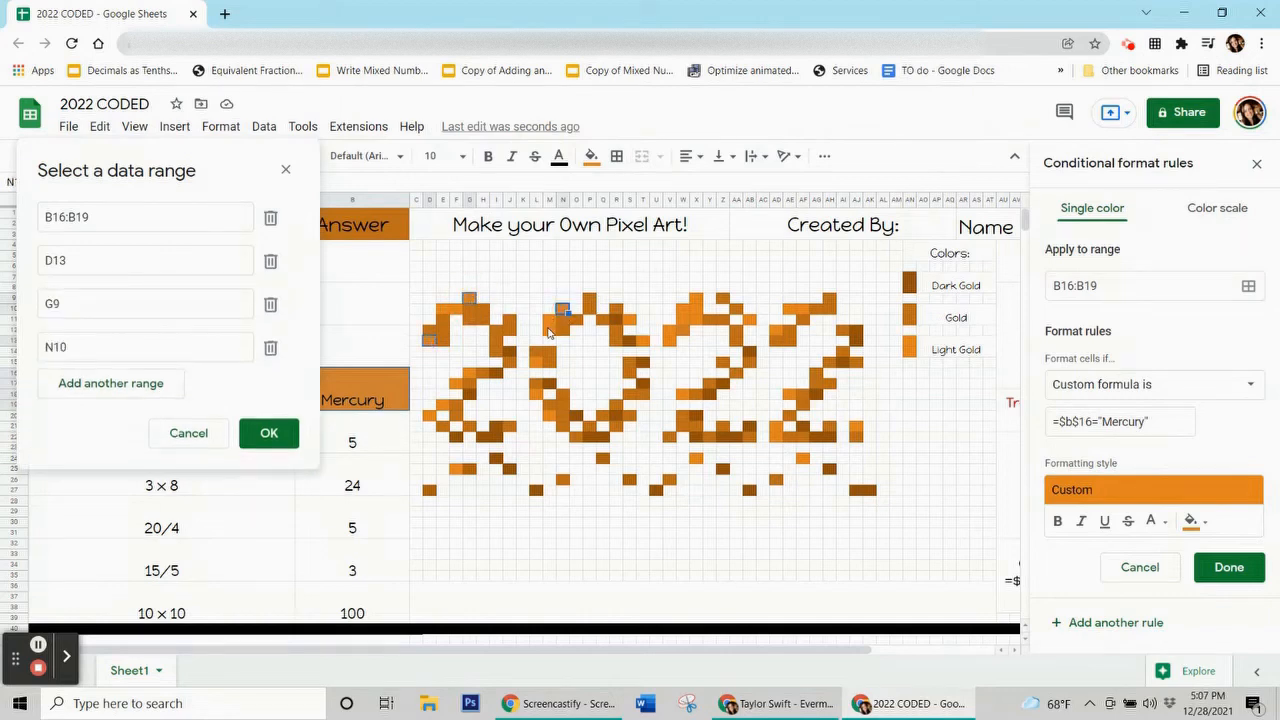
ctrl+click(629, 322)
ctrl+click(691, 311)
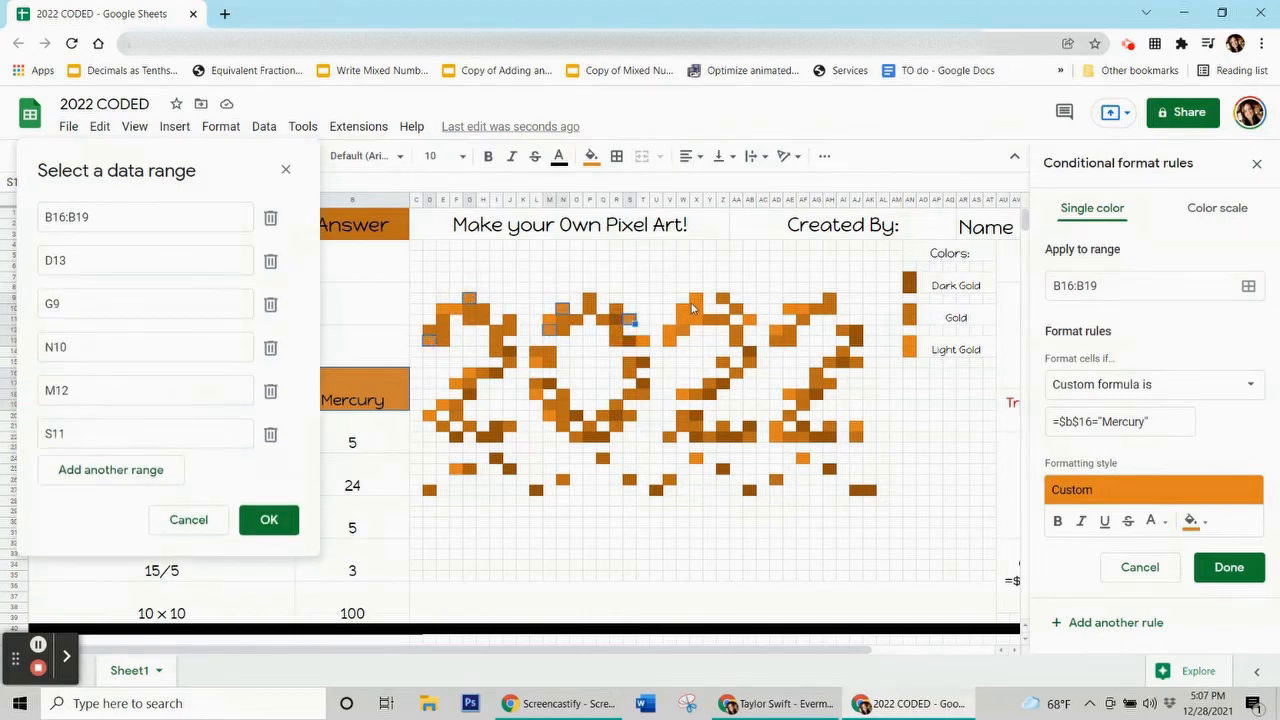
ctrl+click(696, 302)
ctrl+click(680, 317)
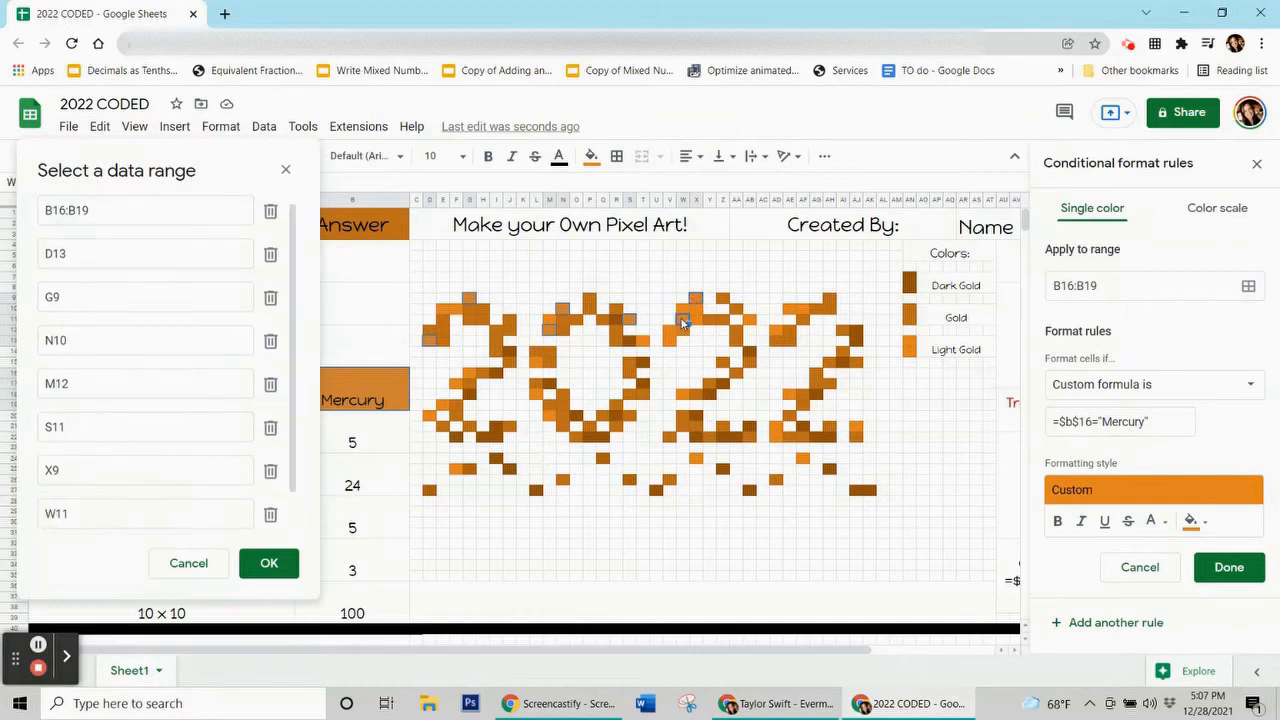
ctrl+click(802, 312)
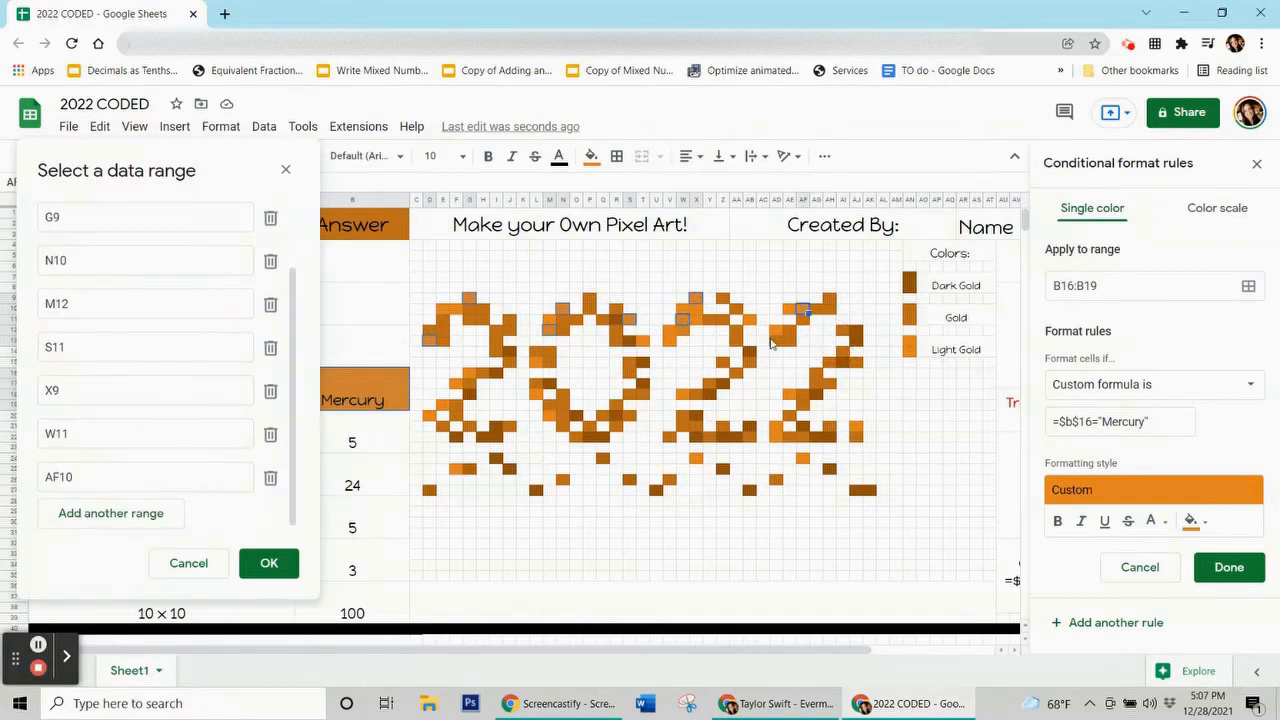
ctrl+click(776, 333)
ctrl+click(680, 396)
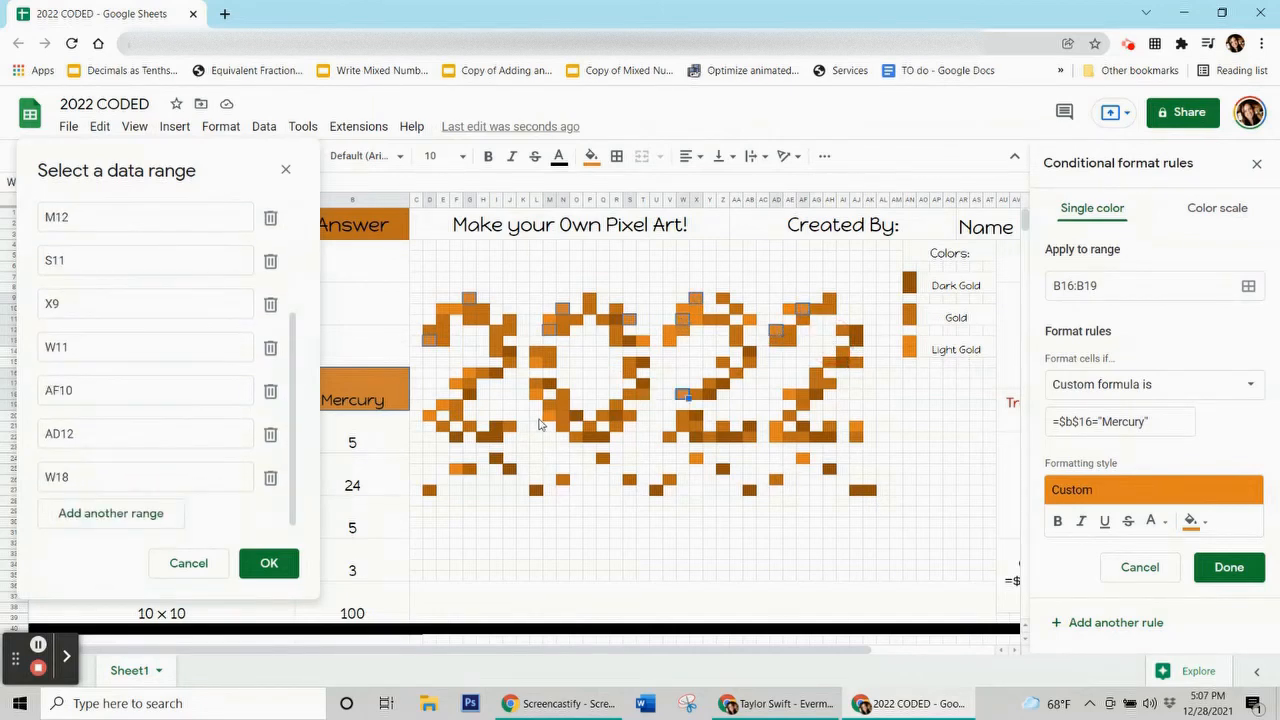
Add pixels M20, F17, D20, F25, X24, AF24, AJ21, AD21 and AE18, then save the Mercury rule.
ctrl+click(547, 417)
ctrl+click(456, 385)
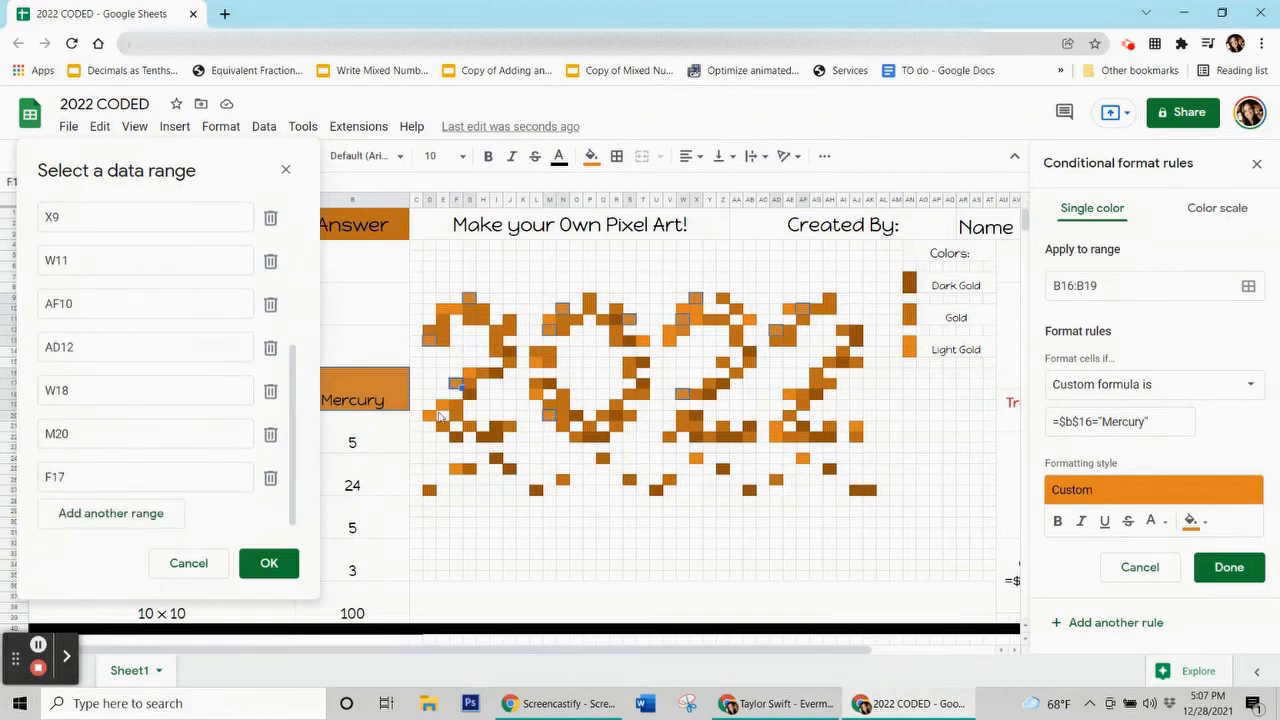
ctrl+click(430, 415)
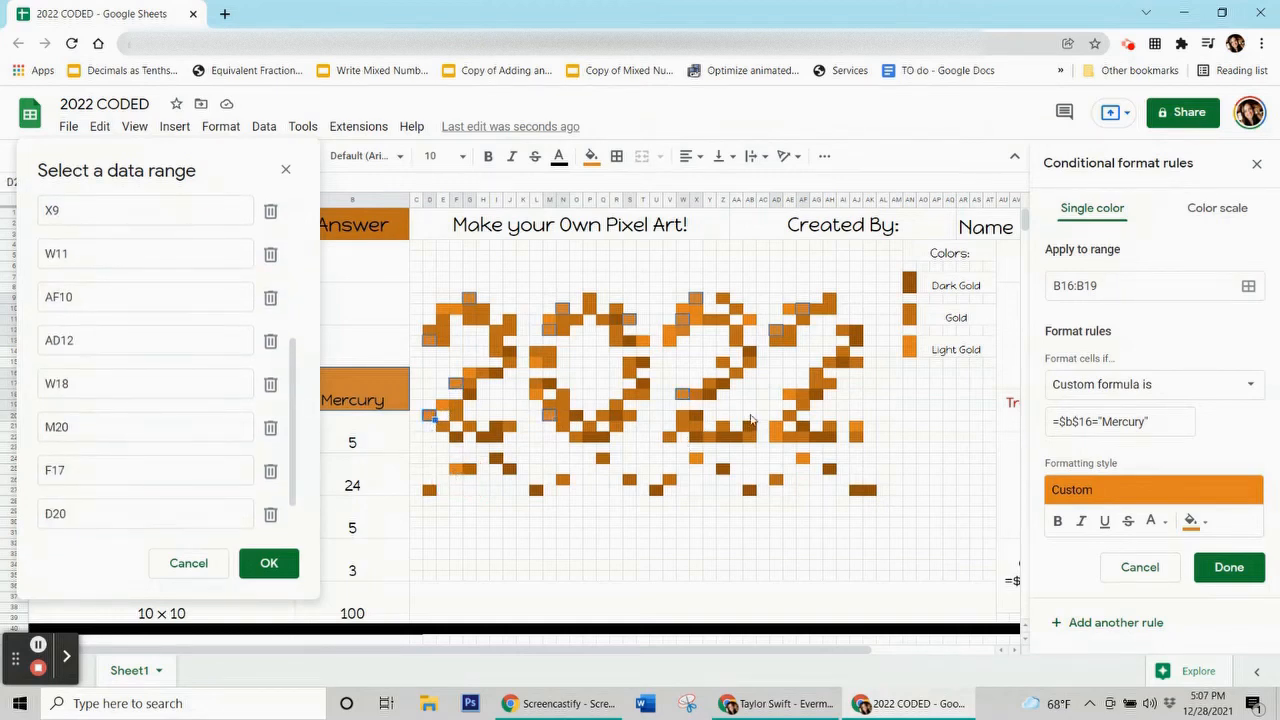
ctrl+click(457, 468)
ctrl+click(697, 459)
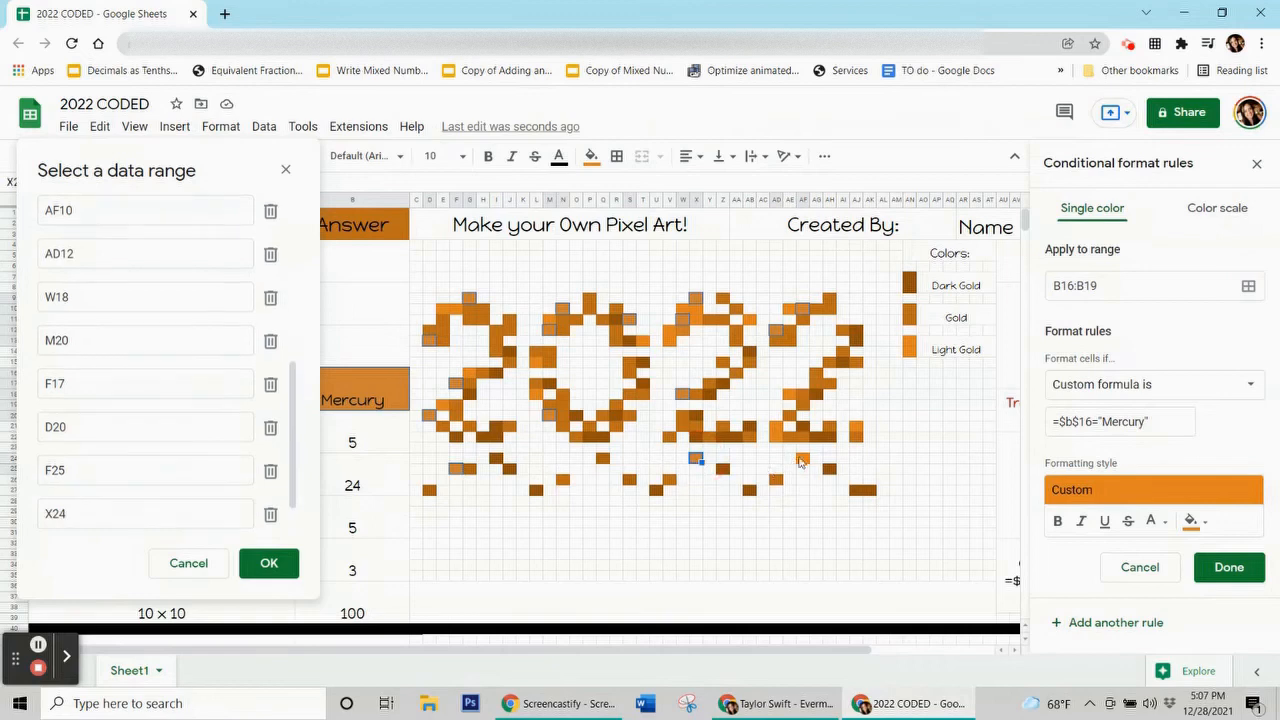
ctrl+click(862, 433)
ctrl+click(857, 428)
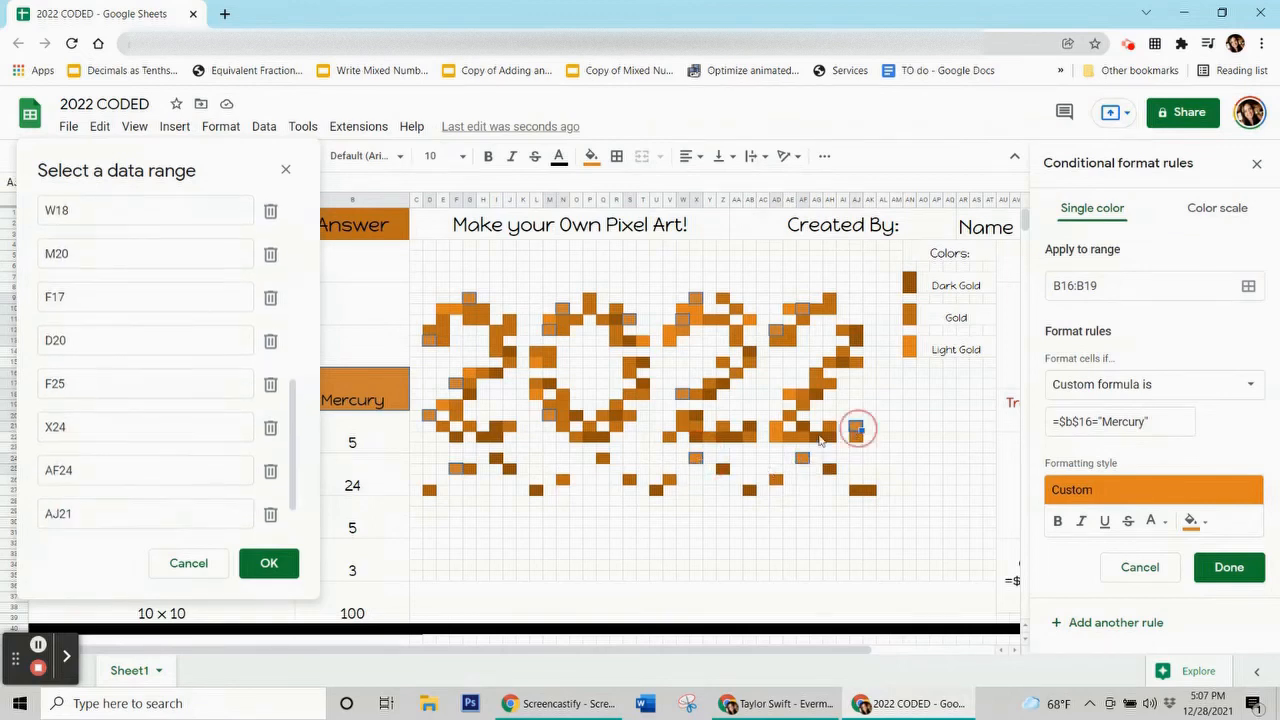
ctrl+click(780, 430)
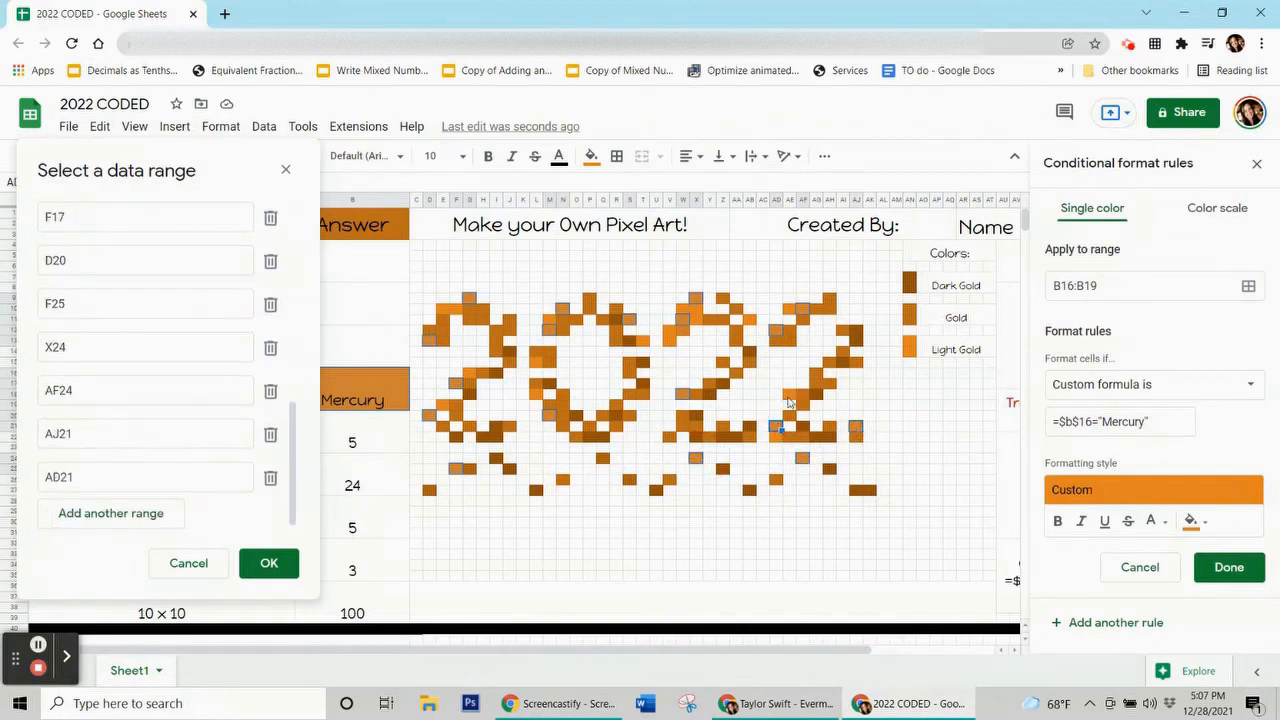
ctrl+click(789, 396)
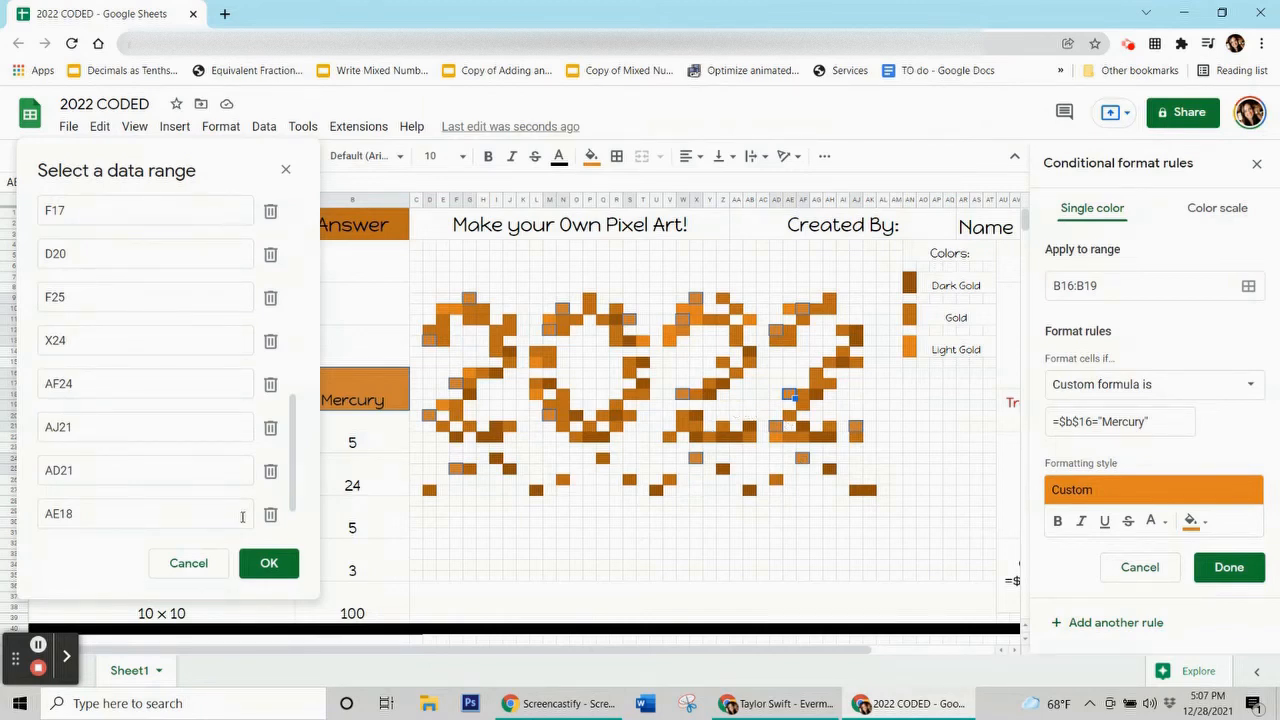
click(268, 563)
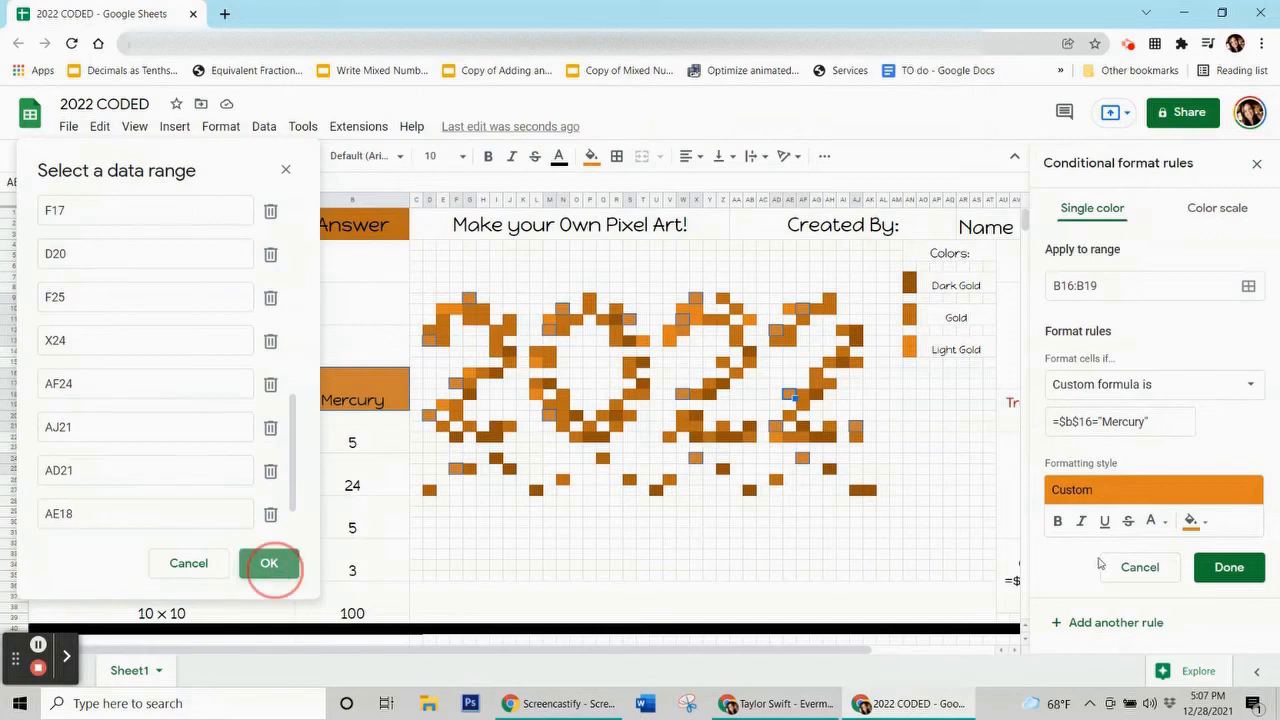
click(1229, 567)
Clear the selection's fill, delete the Mercury answer, and select the 25/5 answer cell.
click(591, 156)
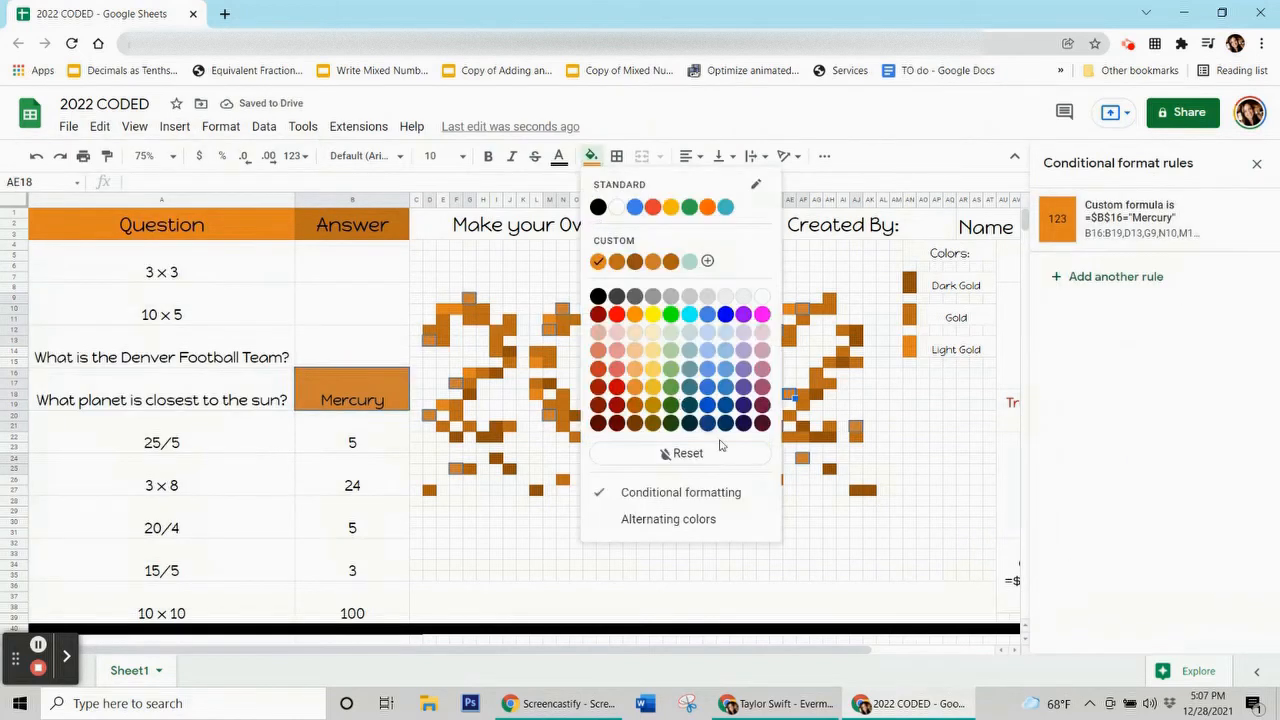
click(724, 453)
click(369, 399)
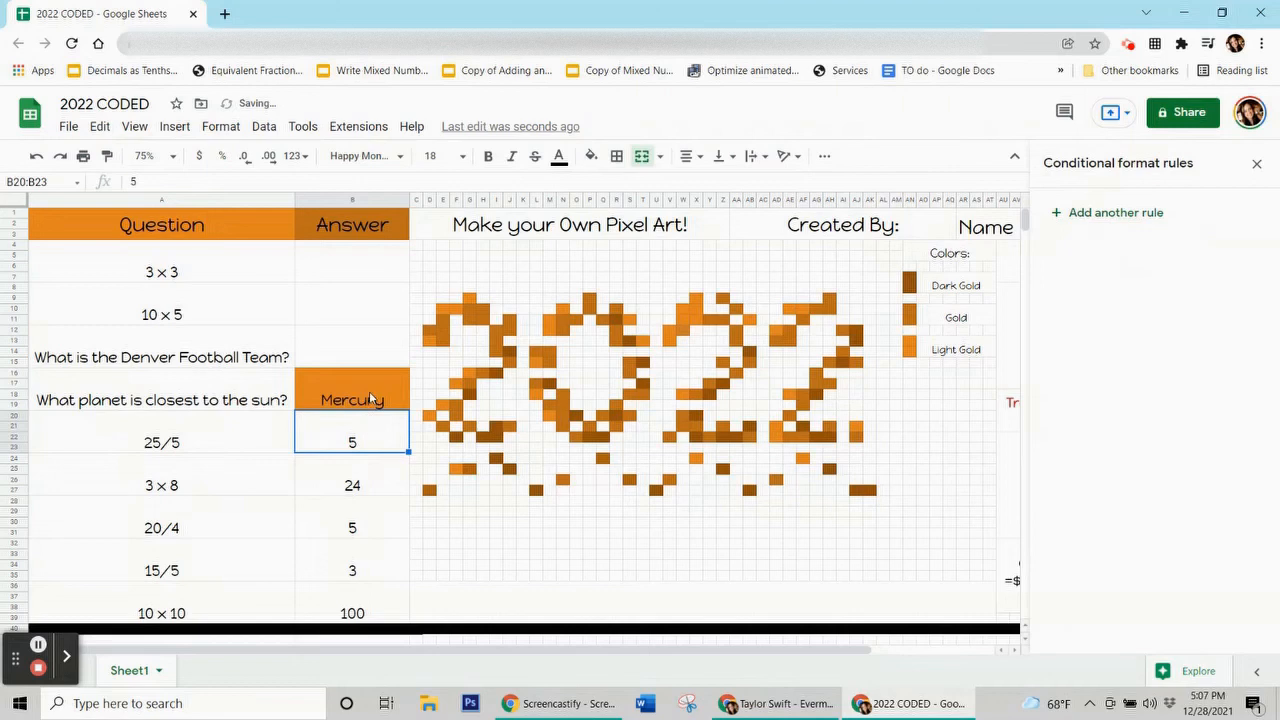
key(Delete)
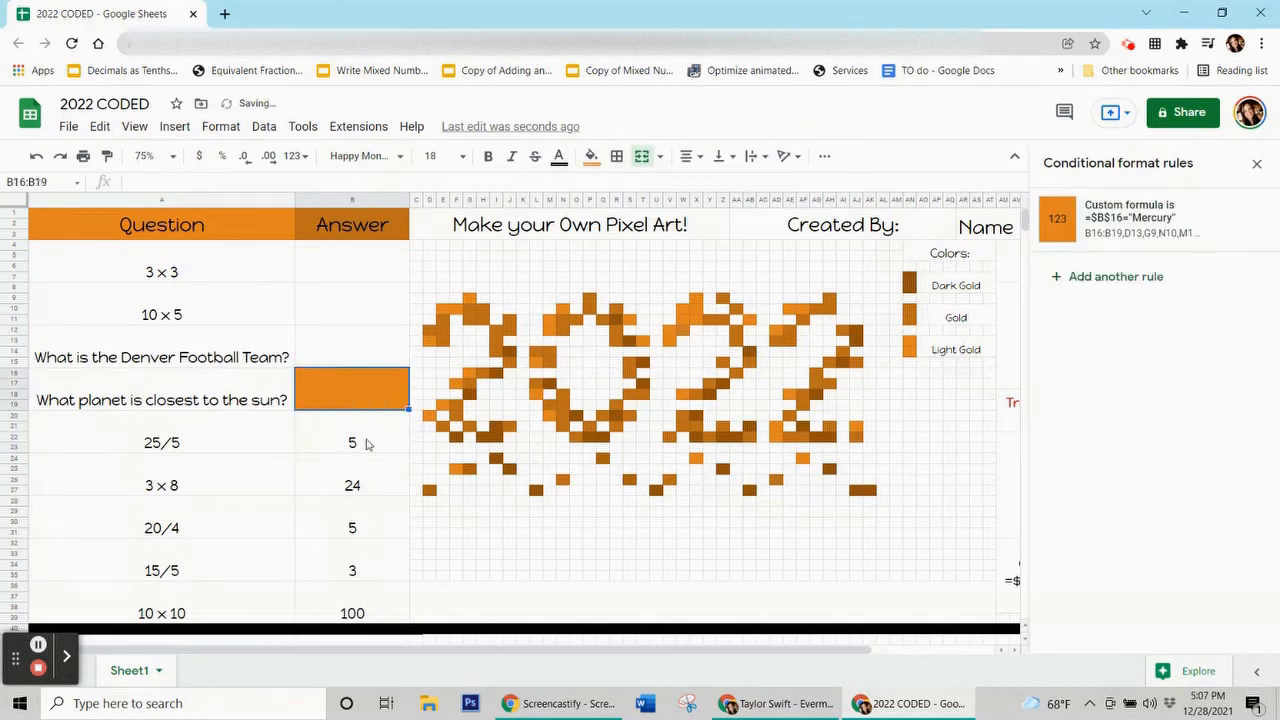
click(367, 444)
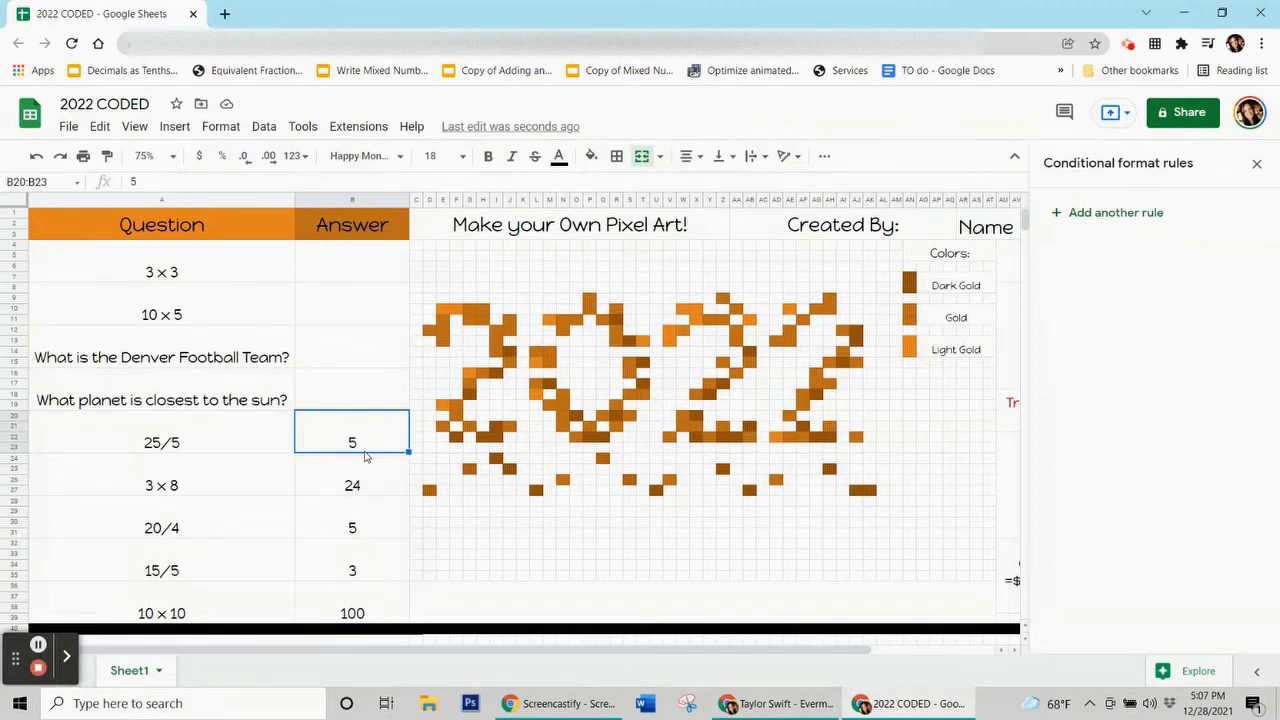
click(780, 703)
Start a new conditional rule on the 25/5 answer with custom formula =$b$20=5.
click(893, 708)
click(496, 370)
click(592, 156)
click(356, 428)
click(1116, 216)
click(1111, 395)
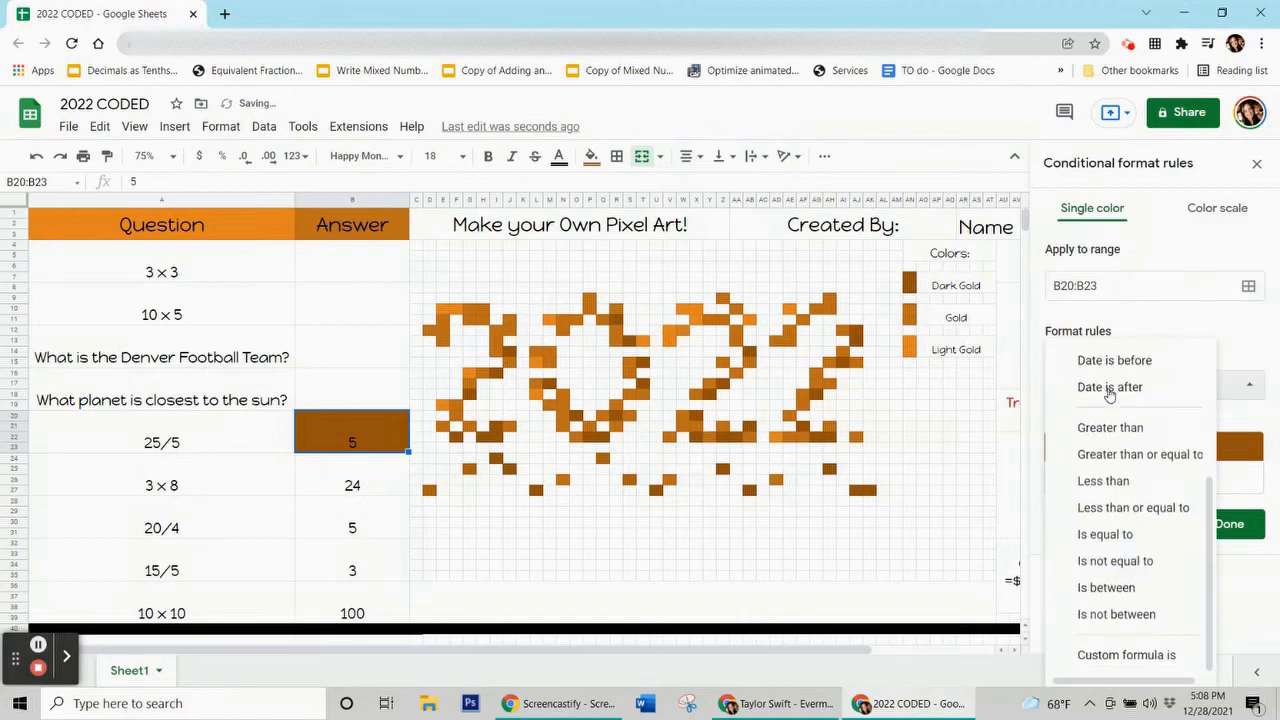
click(1117, 657)
click(1093, 423)
text(=$b$20=5)
Add pixels F22, I22, I16, J14, R11, AB14, AJ12 and AH22 to the rule's range.
click(1248, 286)
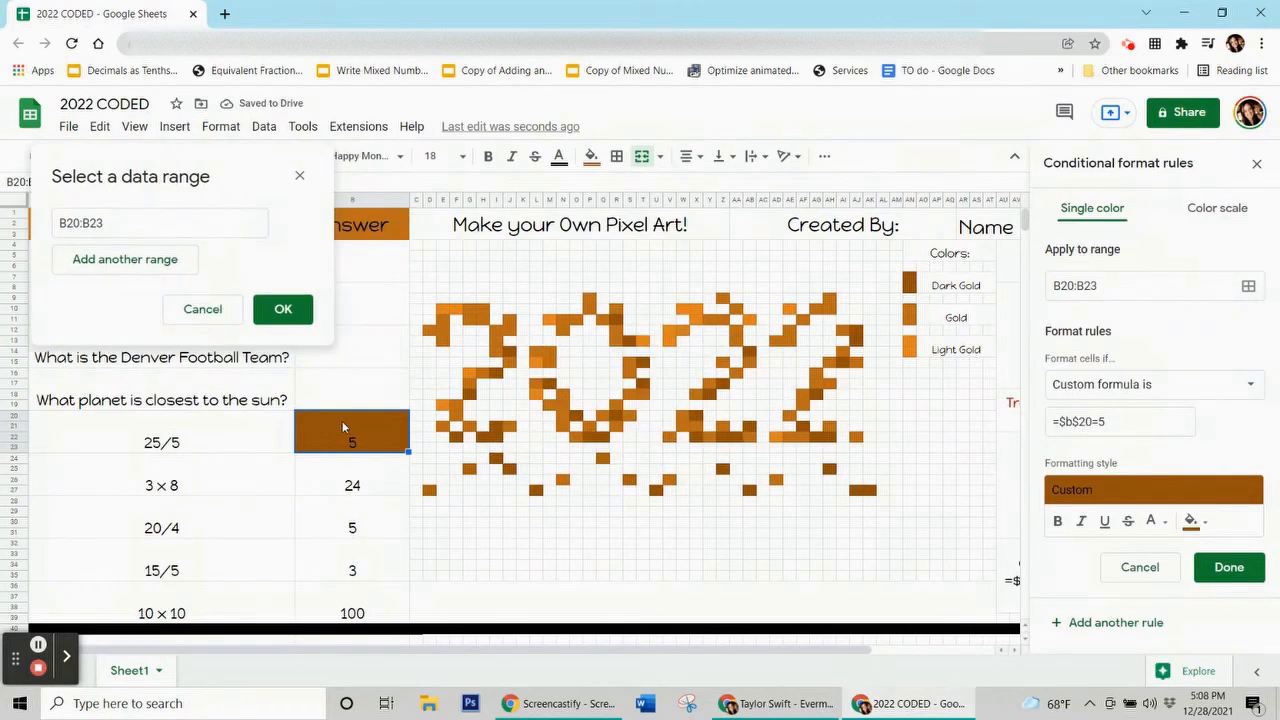
ctrl+click(456, 437)
ctrl+click(495, 437)
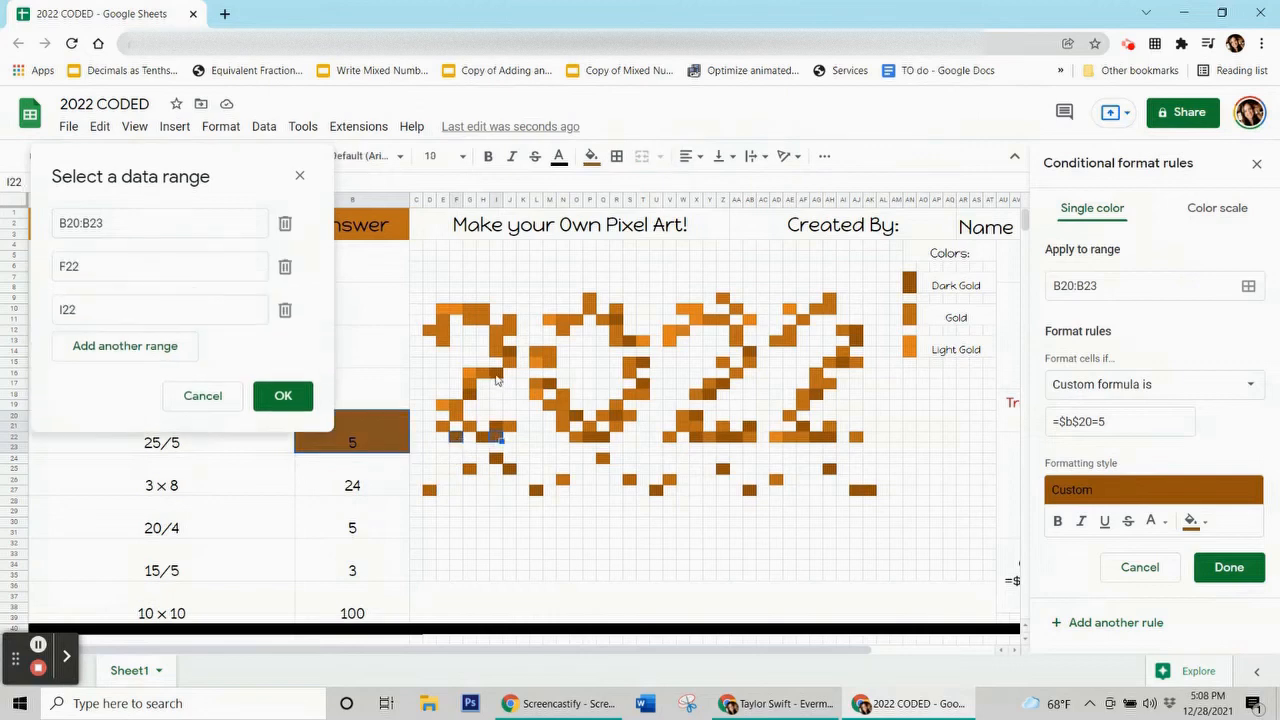
ctrl+click(495, 372)
ctrl+click(509, 352)
ctrl+click(616, 320)
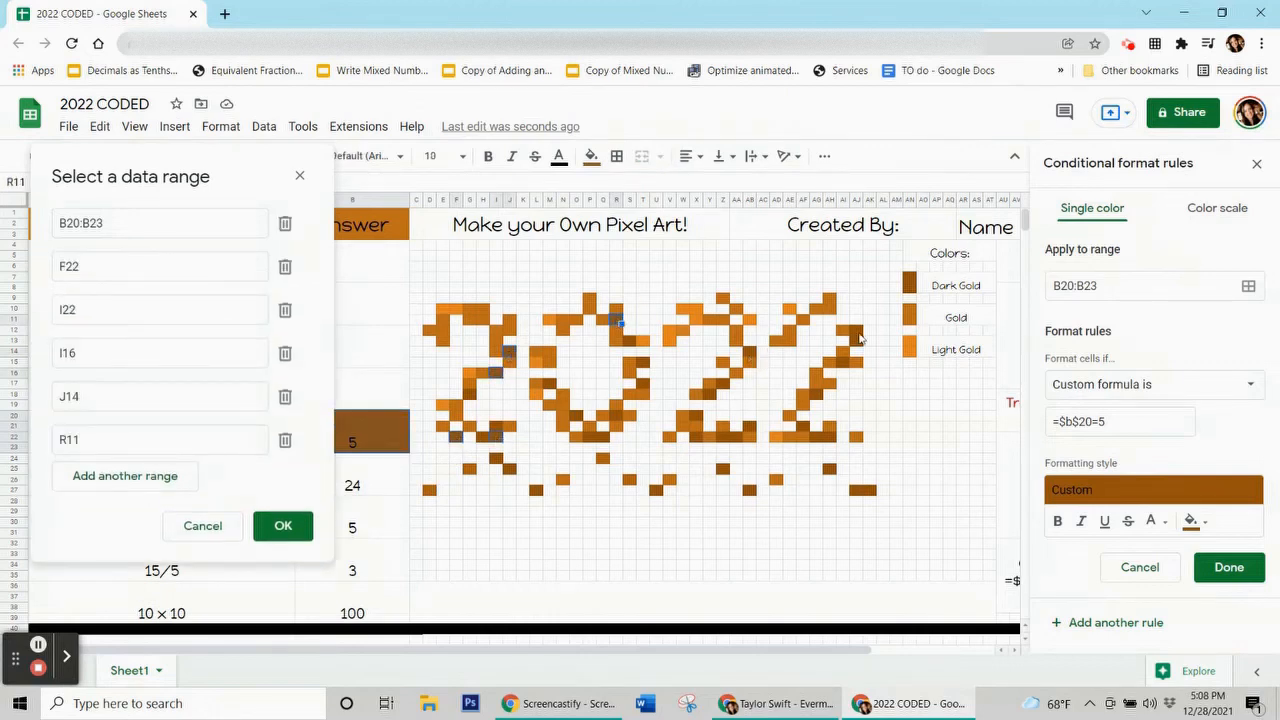
ctrl+click(750, 352)
ctrl+click(857, 331)
ctrl+click(830, 437)
Add pixels AA22, Z25, AB27, AJ27 and J25, save the rule, and clear the answer cell's fill.
ctrl+click(737, 437)
ctrl+click(723, 469)
ctrl+click(750, 490)
ctrl+click(869, 490)
ctrl+click(509, 468)
click(283, 568)
click(1229, 567)
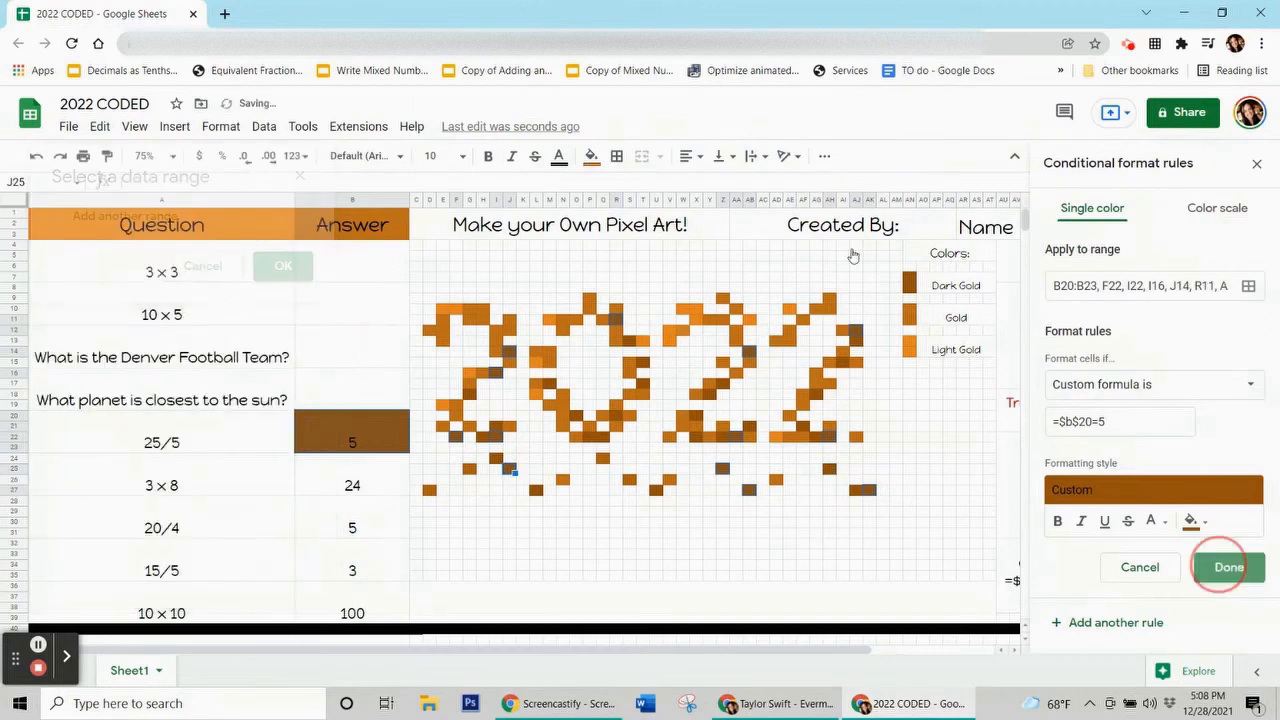
click(591, 156)
click(665, 451)
On the 3 × 8 answer cell, start a gold-fill rule with custom formula =$b$24=24.
click(352, 485)
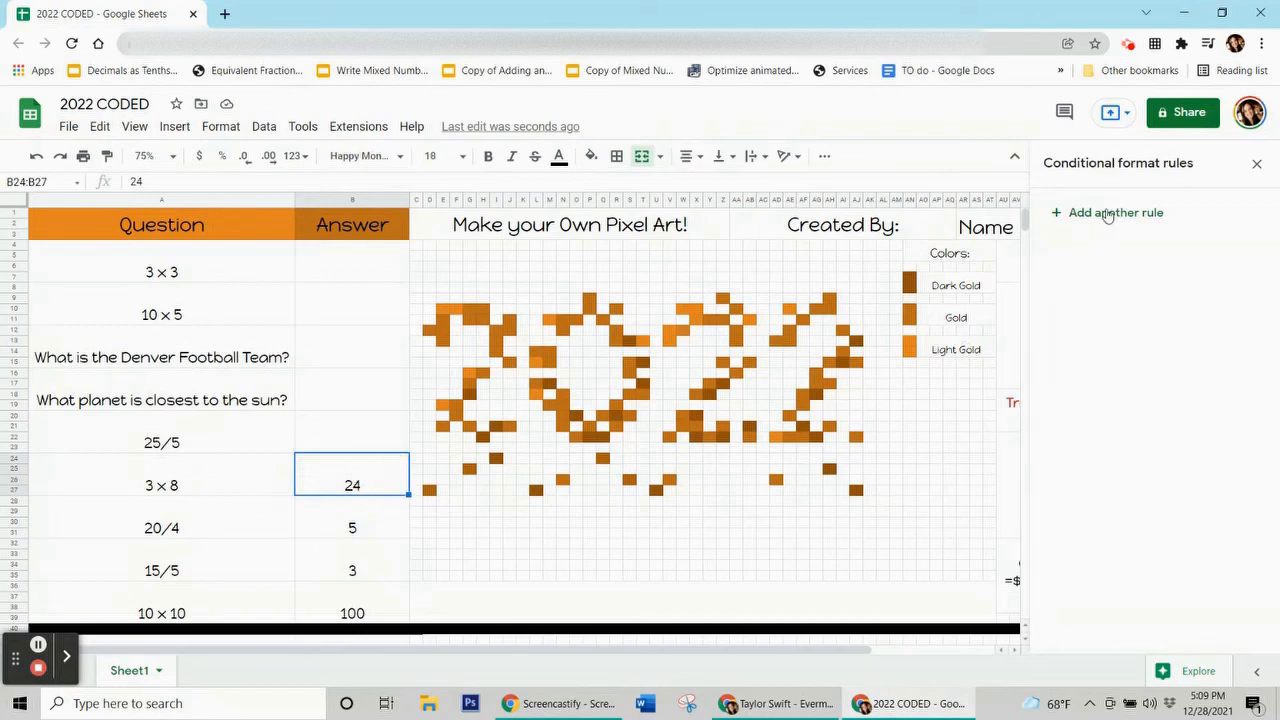
click(1109, 218)
click(1196, 478)
click(1050, 257)
click(1103, 384)
scroll(1110, 480, down, 5)
click(1124, 658)
click(1094, 421)
text(=$b$24=24)
Add the first '2' and '0' pixels (G10, H11, J11 … N18, M14) to the rule's range.
click(1248, 286)
click(474, 312)
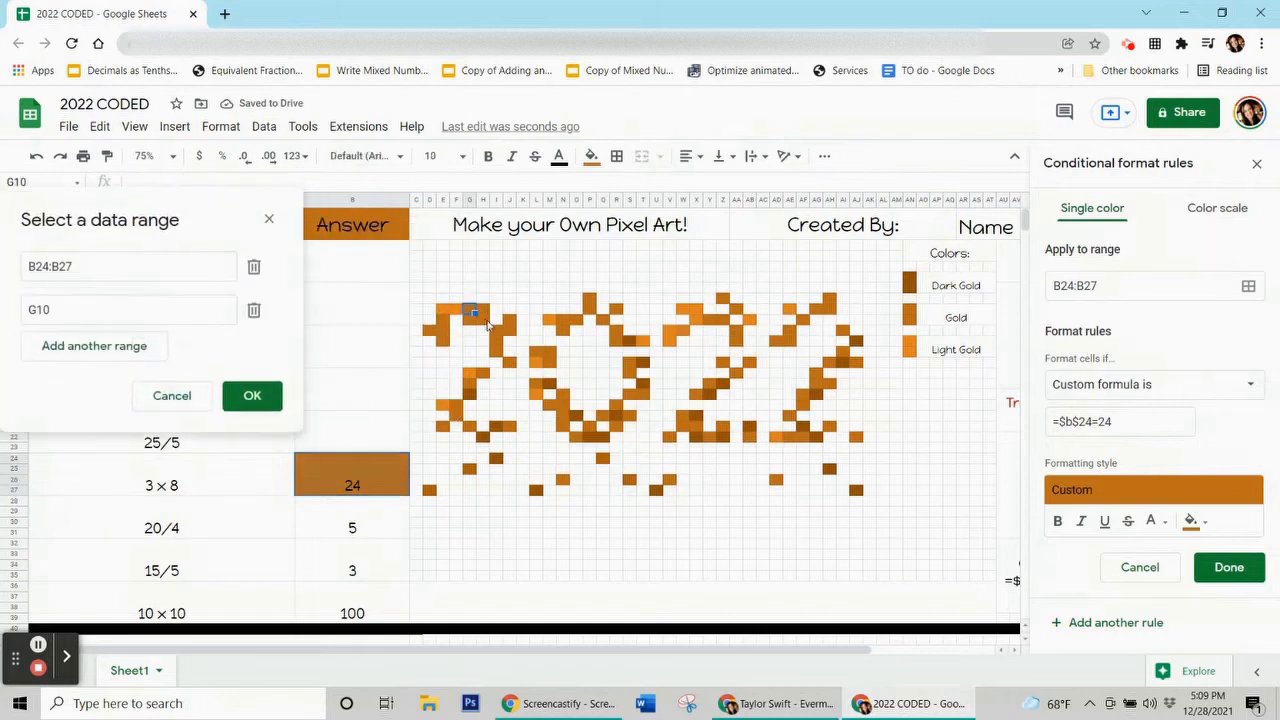
ctrl+click(482, 320)
ctrl+click(509, 320)
ctrl+click(496, 330)
ctrl+click(496, 350)
ctrl+click(442, 320)
ctrl+click(429, 330)
ctrl+click(442, 341)
ctrl+click(482, 372)
ctrl+click(456, 403)
ctrl+click(469, 424)
ctrl+click(469, 468)
ctrl+click(509, 426)
ctrl+click(549, 404)
ctrl+click(563, 319)
ctrl+click(590, 300)
ctrl+click(603, 320)
ctrl+click(616, 341)
ctrl+click(629, 361)
ctrl+click(629, 393)
ctrl+click(629, 414)
ctrl+click(603, 414)
ctrl+click(576, 436)
ctrl+click(563, 414)
ctrl+click(563, 393)
ctrl+click(549, 351)
Add the remaining pixels (Y11 through Z9), save the rule, and clear the selection's fill colour.
ctrl+click(709, 320)
ctrl+click(736, 309)
ctrl+click(736, 330)
ctrl+click(736, 372)
ctrl+click(709, 383)
ctrl+click(682, 414)
ctrl+click(696, 425)
ctrl+click(709, 436)
ctrl+click(749, 436)
ctrl+click(789, 436)
ctrl+click(803, 393)
ctrl+click(816, 383)
ctrl+click(829, 362)
ctrl+click(843, 330)
ctrl+click(856, 362)
ctrl+click(829, 298)
ctrl+click(856, 436)
ctrl+click(776, 480)
ctrl+click(669, 479)
ctrl+click(602, 458)
ctrl+click(616, 309)
ctrl+click(720, 305)
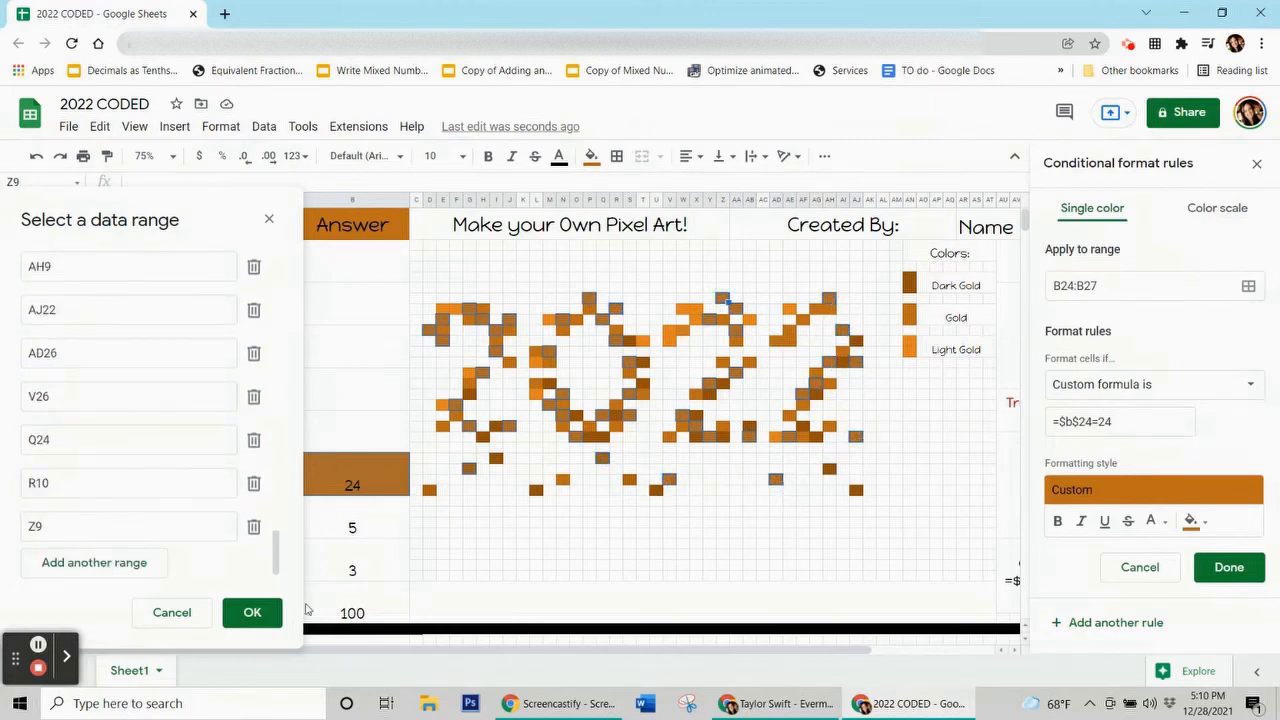
click(252, 612)
click(1229, 567)
click(591, 156)
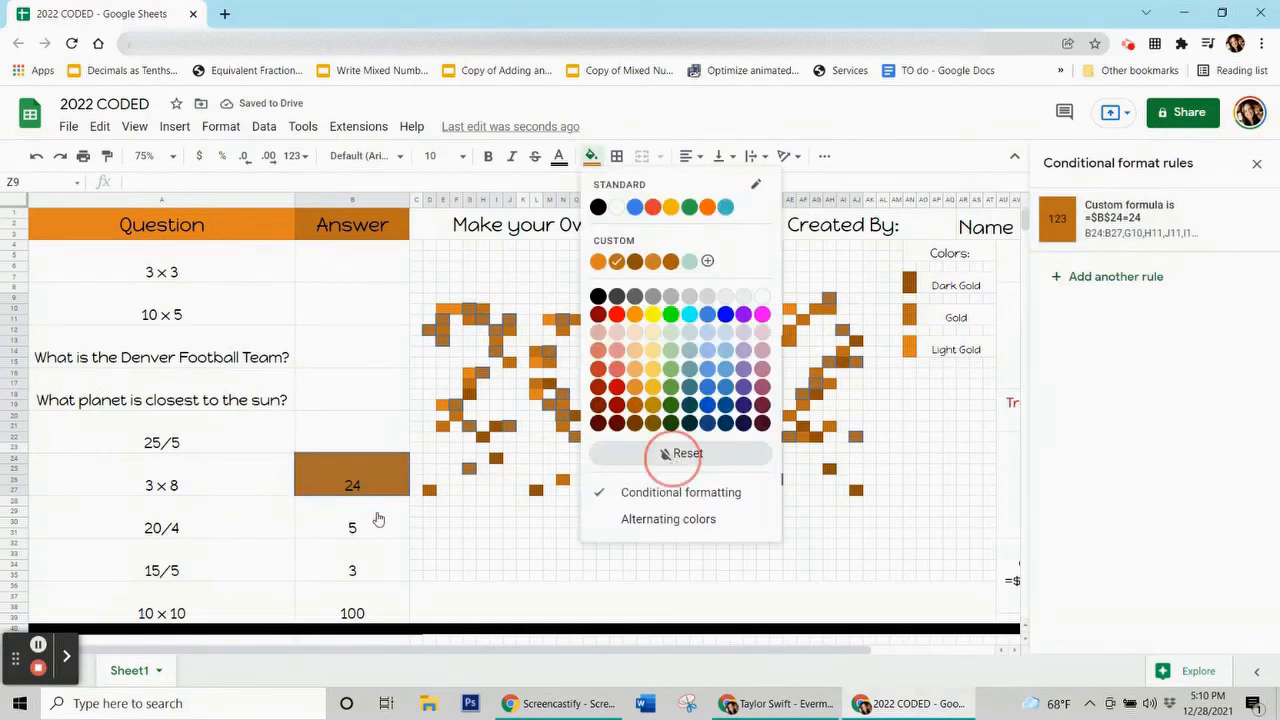
click(370, 518)
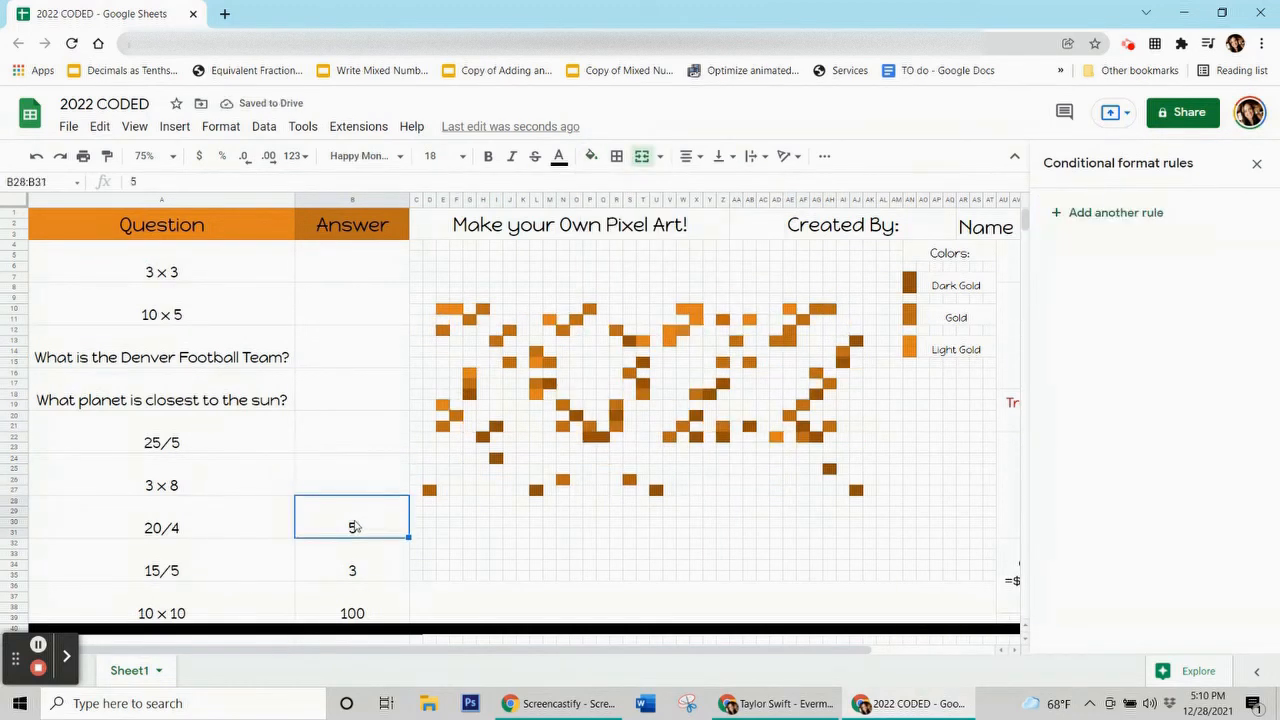
Start a light-gold fill rule with custom formula =$b$28=5.
click(1100, 213)
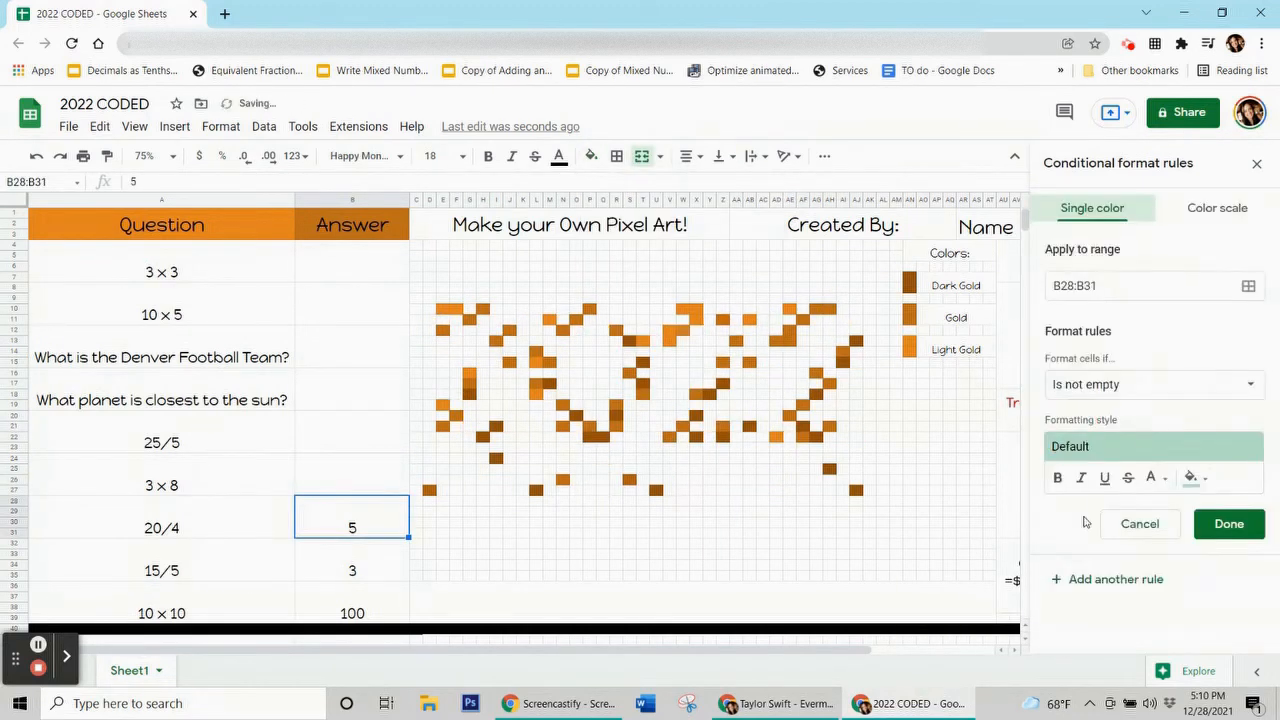
click(1200, 480)
click(1030, 254)
click(1100, 390)
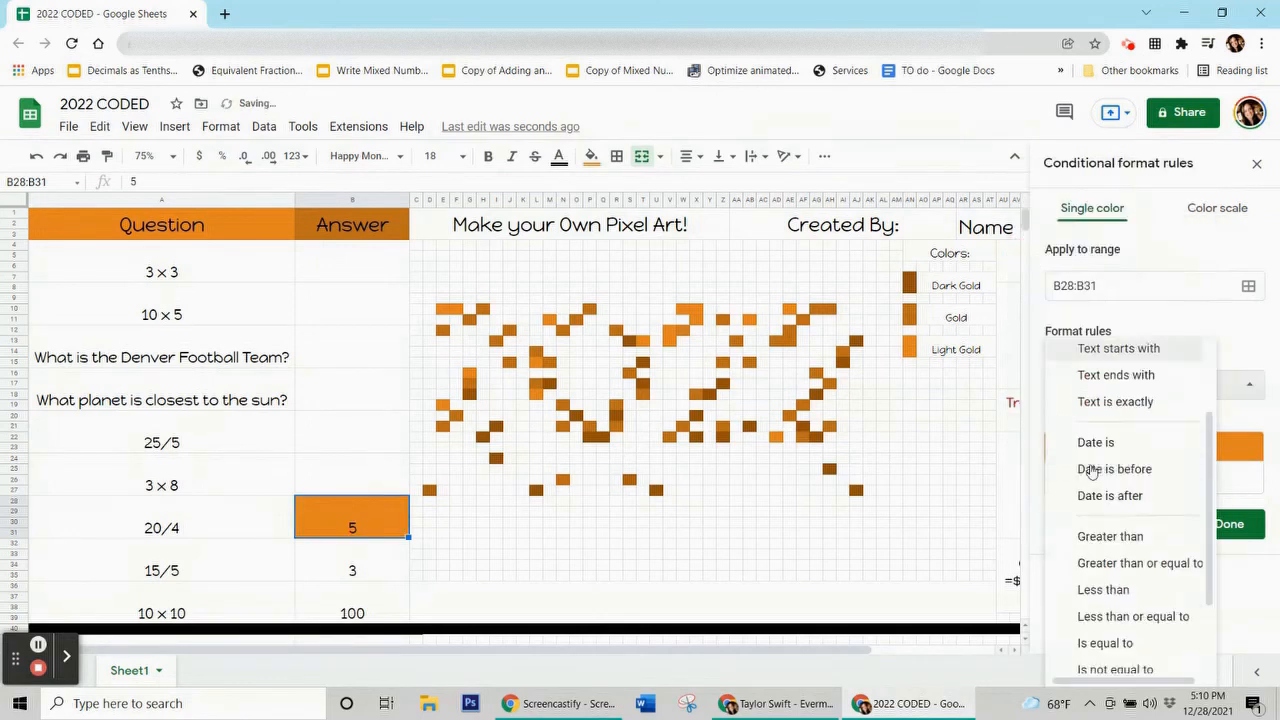
scroll(1094, 463, down, 5)
click(1070, 478)
click(1062, 422)
text(=$b$28=5)
Apply the rule to pixels E10:F10, G16, E19, L18, L15, M11, T13, V12:V13, W10:X10, X11, AB11, AE10, AD22, and save it.
click(1248, 286)
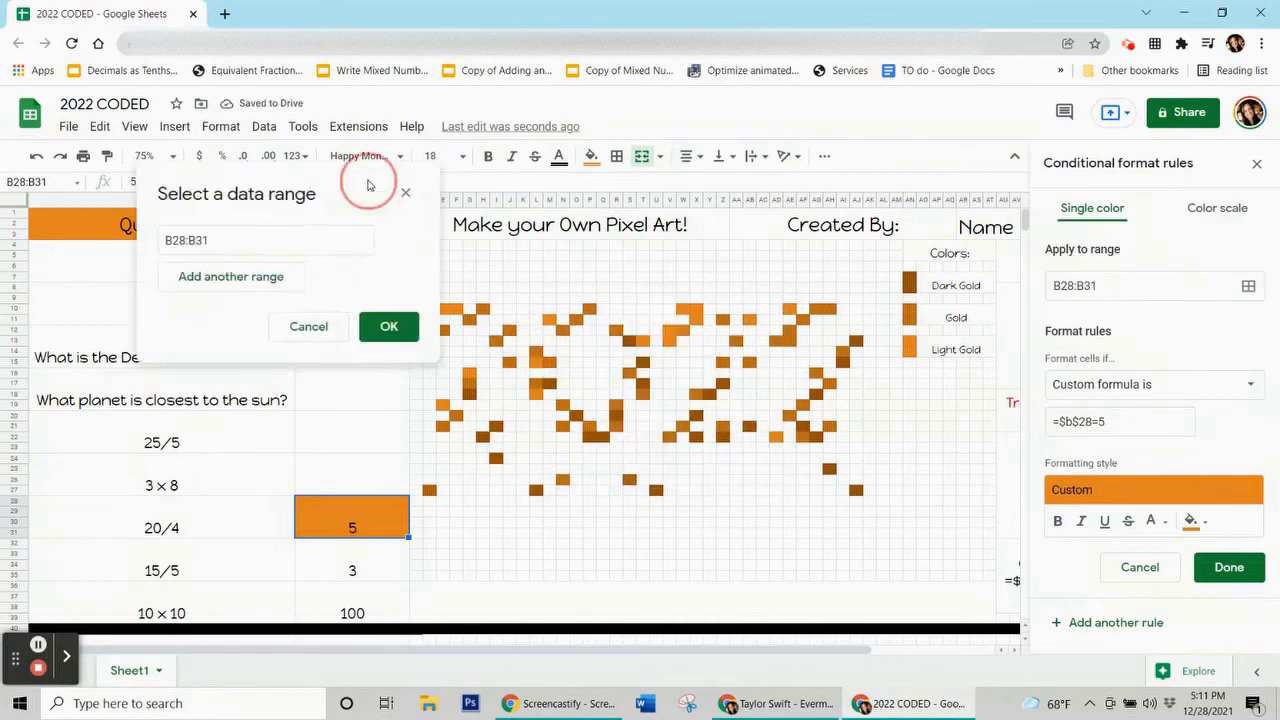
drag(442, 310, 456, 310)
ctrl+click(469, 374)
ctrl+click(443, 405)
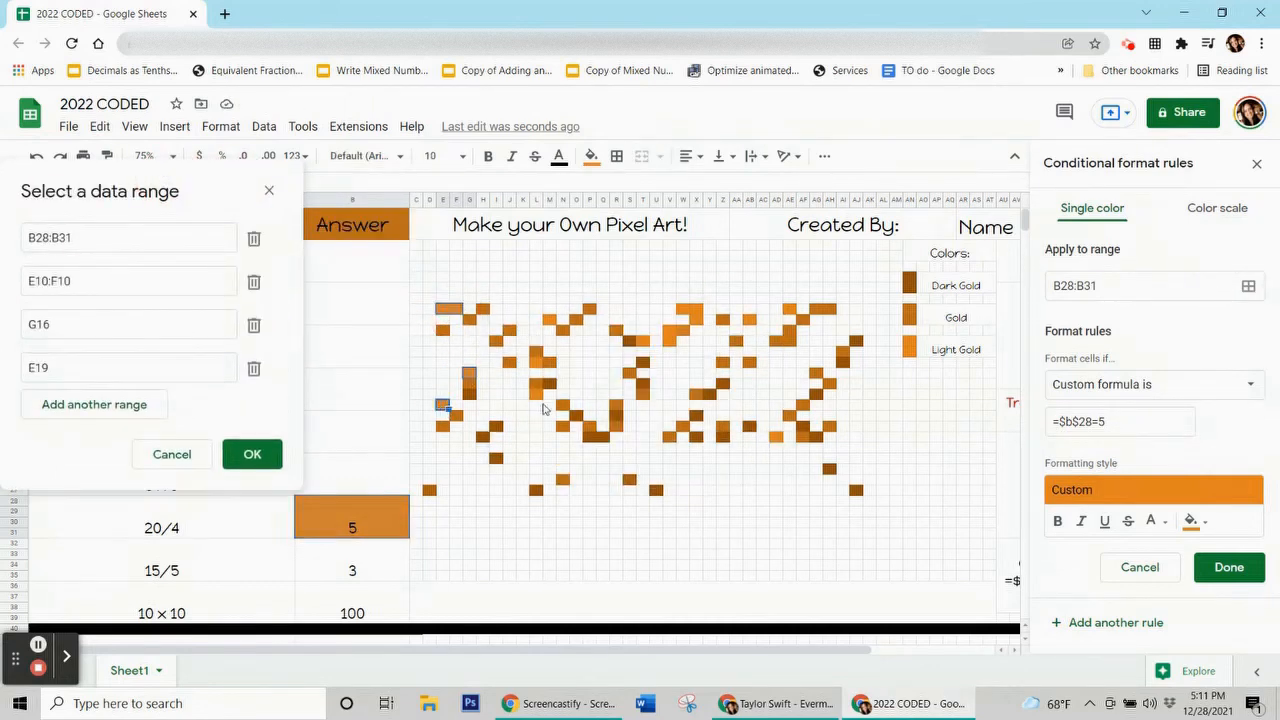
ctrl+click(536, 394)
ctrl+click(536, 362)
ctrl+click(549, 320)
ctrl+click(642, 340)
drag(669, 330, 696, 309)
ctrl+click(696, 320)
ctrl+click(749, 320)
ctrl+click(789, 310)
ctrl+click(776, 437)
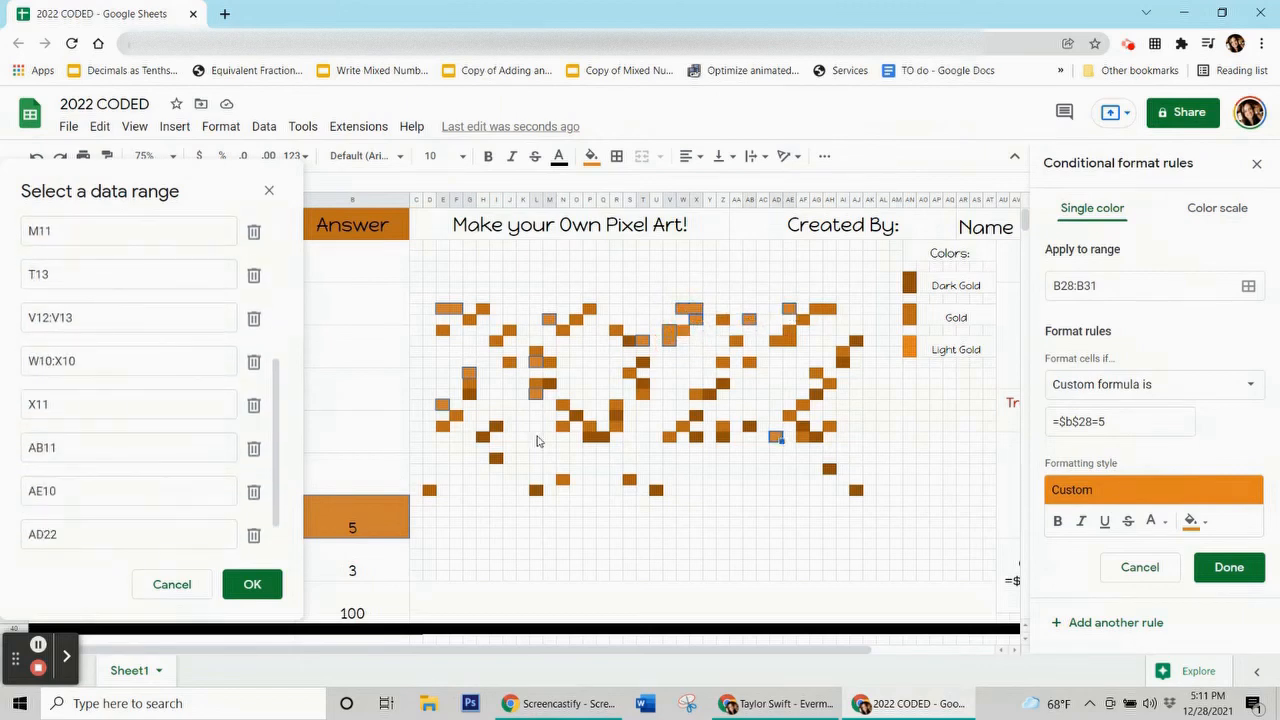
click(251, 583)
click(1229, 566)
Clear the selection's fill colour and delete the 5 from the 20/4 answer cell.
click(591, 156)
click(652, 453)
click(368, 556)
click(363, 532)
key(Delete)
key(Return)
click(470, 394)
click(591, 156)
click(383, 563)
Start a dark-gold fill rule whose custom formula checks $B$32 for 3.
click(1100, 213)
click(1191, 477)
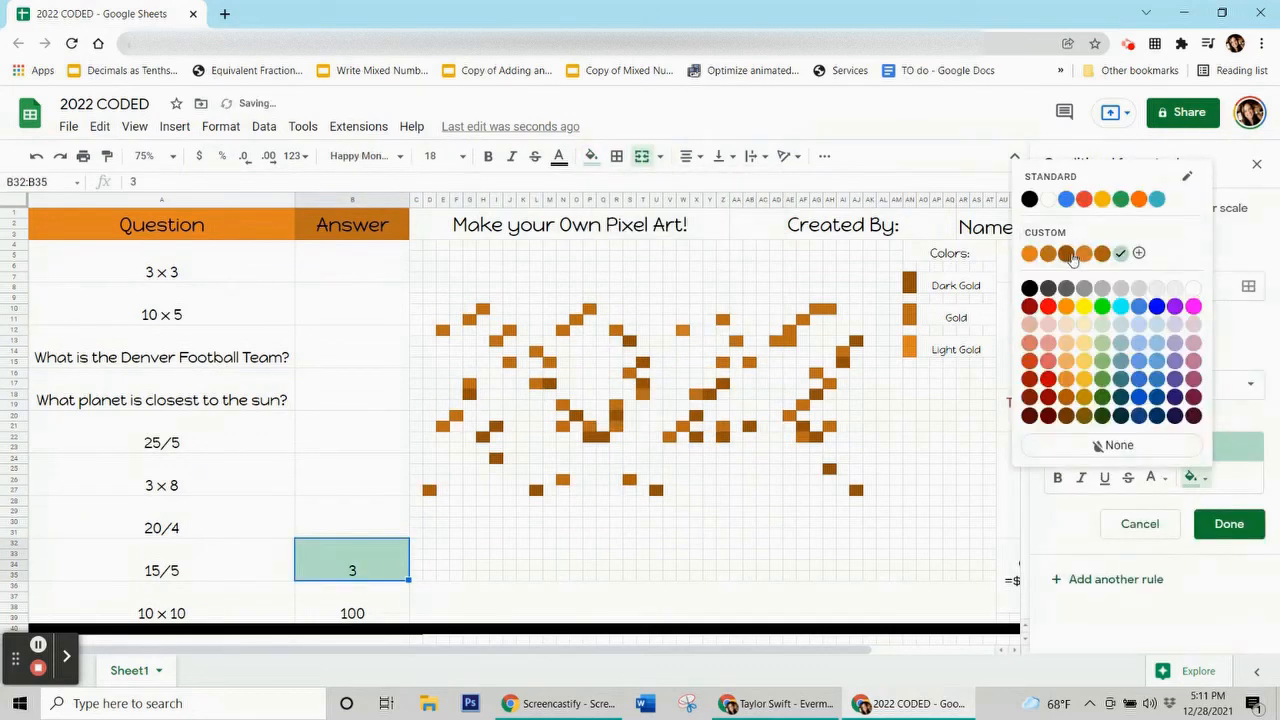
click(1066, 253)
click(1150, 384)
click(1100, 660)
click(1128, 424)
text(=$)
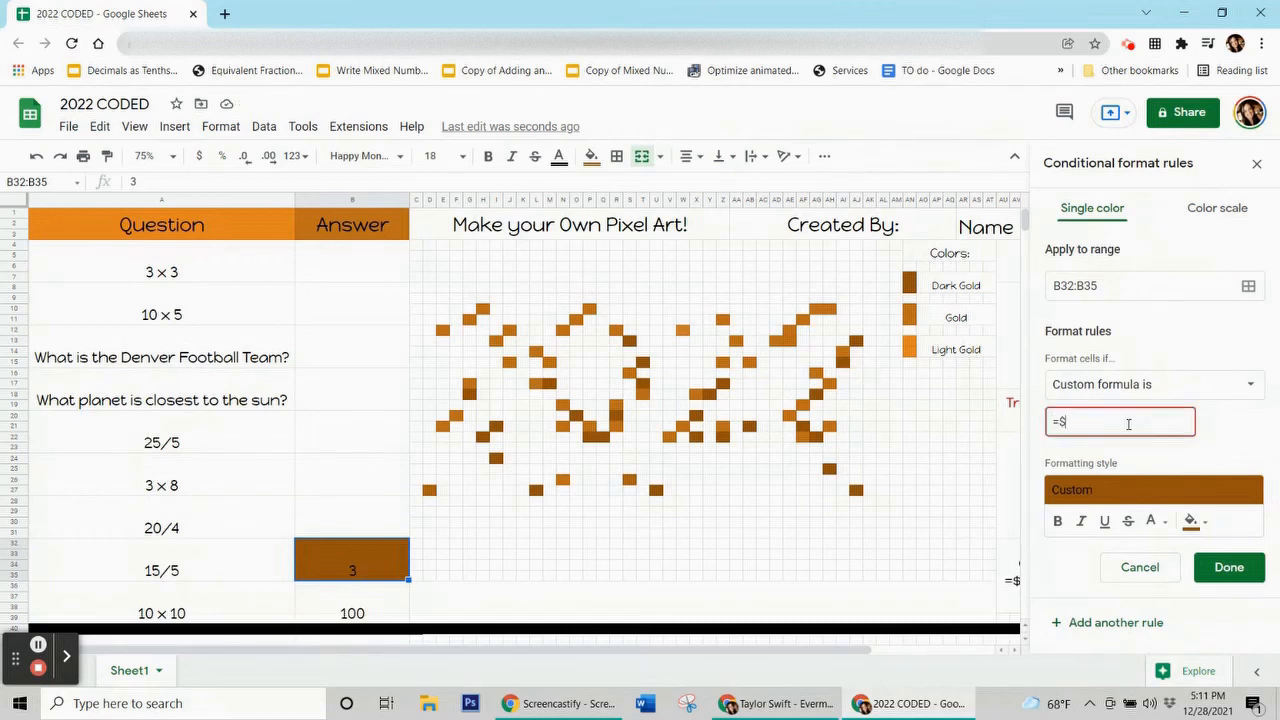
text(b$32)
Add pixels G18, H22, I21, I24, L27, M17, O20, P22:Q22, R20, U27, S13, T15, T17 to the rule's range.
click(1248, 286)
click(469, 393)
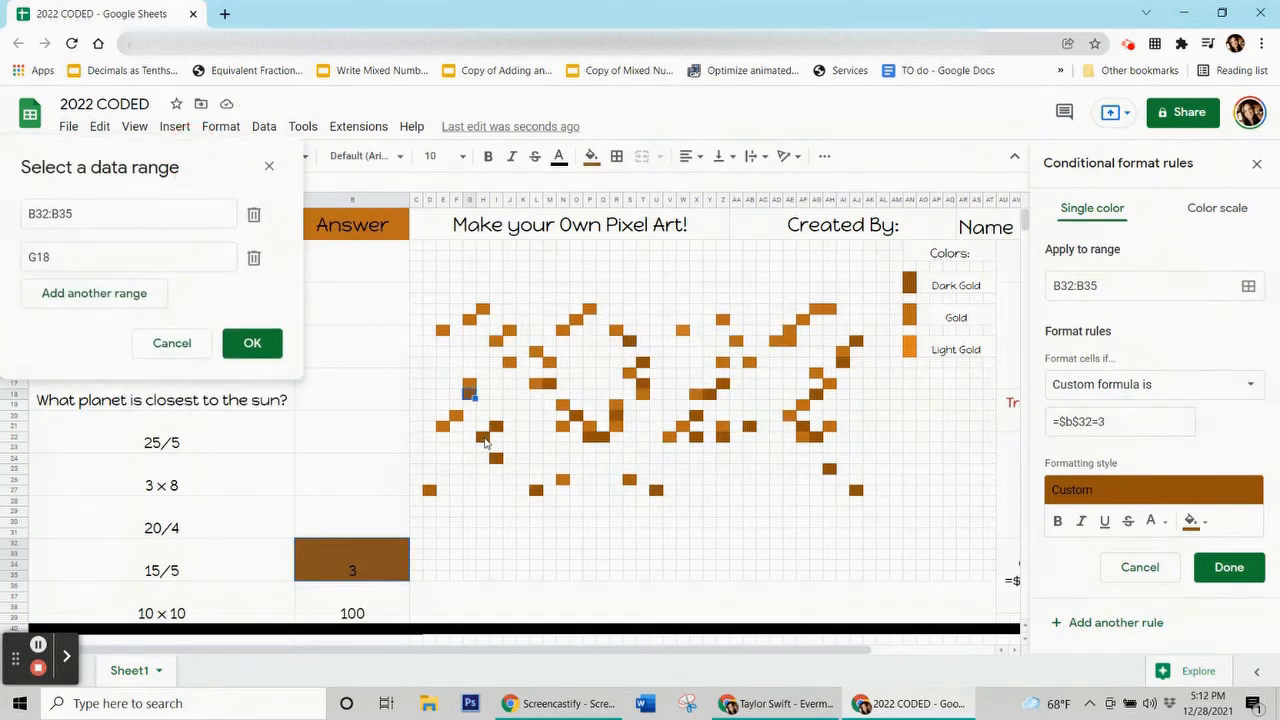
ctrl+click(482, 436)
ctrl+click(496, 425)
ctrl+click(496, 457)
ctrl+click(536, 489)
ctrl+click(549, 383)
ctrl+click(576, 413)
drag(589, 436, 603, 436)
ctrl+click(616, 415)
ctrl+click(656, 489)
ctrl+click(629, 340)
ctrl+click(642, 362)
ctrl+click(642, 383)
Add pixels Z17 through AJ13 for the last two digits, then save the 15/5 rule.
ctrl+click(722, 383)
ctrl+click(709, 393)
ctrl+click(696, 415)
ctrl+click(696, 436)
ctrl+click(722, 436)
ctrl+click(749, 425)
ctrl+click(816, 436)
ctrl+click(802, 425)
ctrl+click(829, 468)
ctrl+click(856, 489)
ctrl+click(816, 393)
ctrl+click(842, 362)
ctrl+click(856, 341)
click(249, 562)
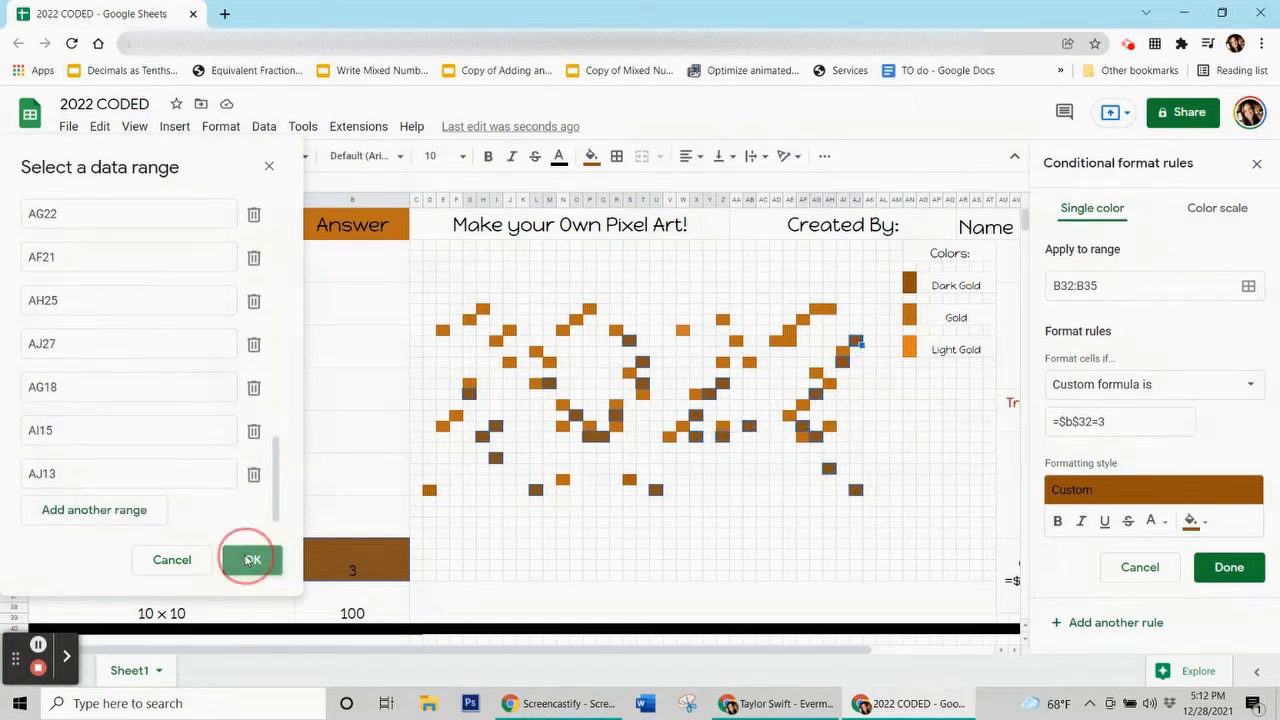
click(1229, 567)
Clear the selection's fill colour and move to the 10 × 10 answer cell.
click(591, 157)
click(676, 455)
click(362, 569)
click(360, 604)
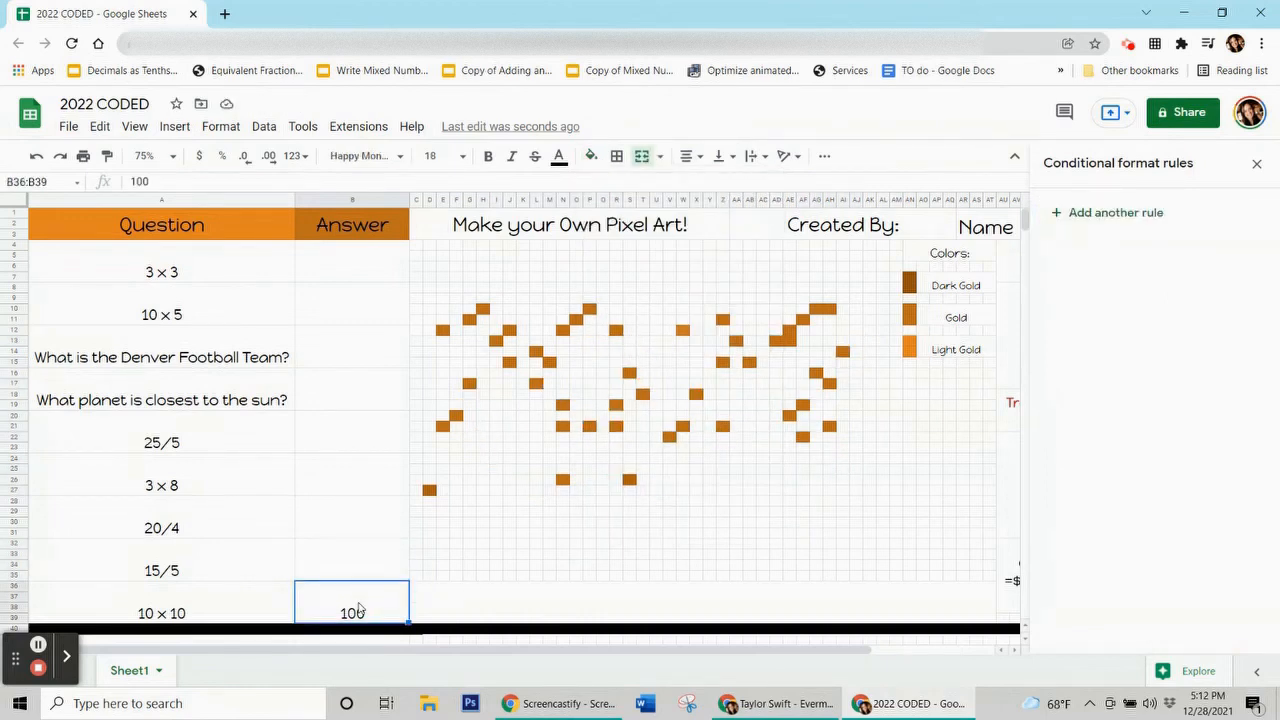
Begin a gold conditional formatting rule for pixel H10, then discard it.
click(483, 309)
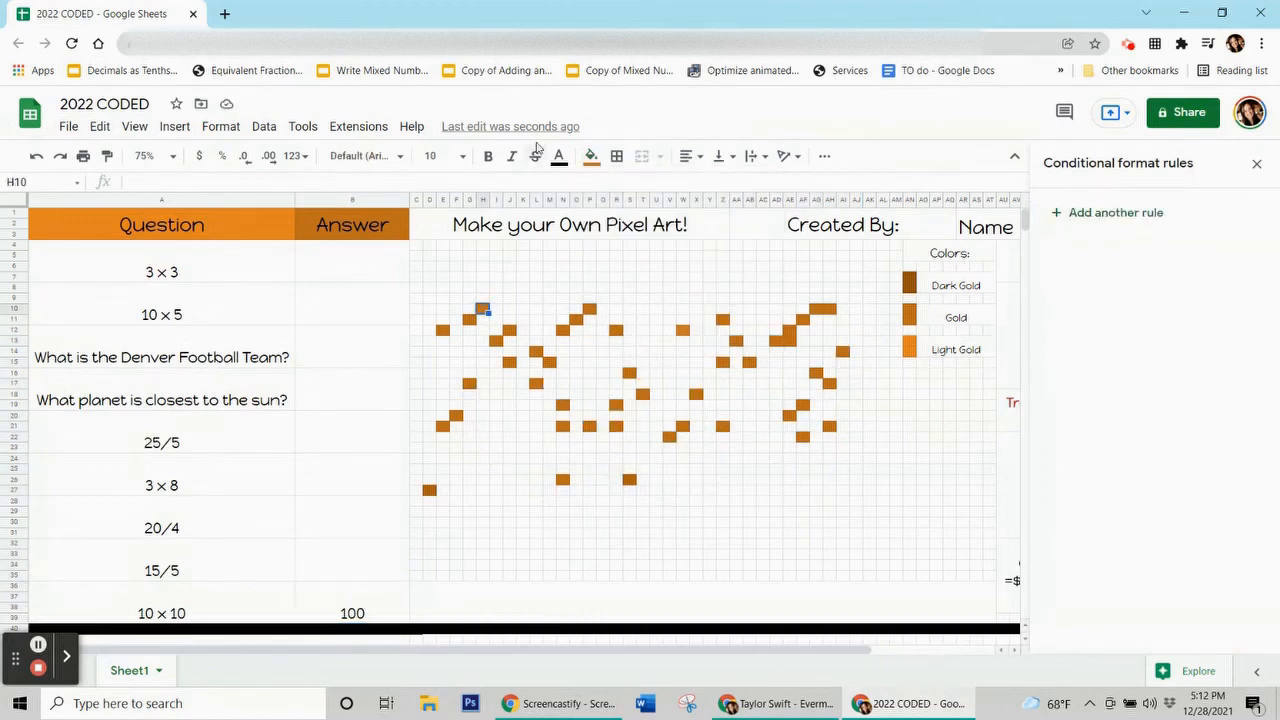
click(592, 156)
click(1092, 214)
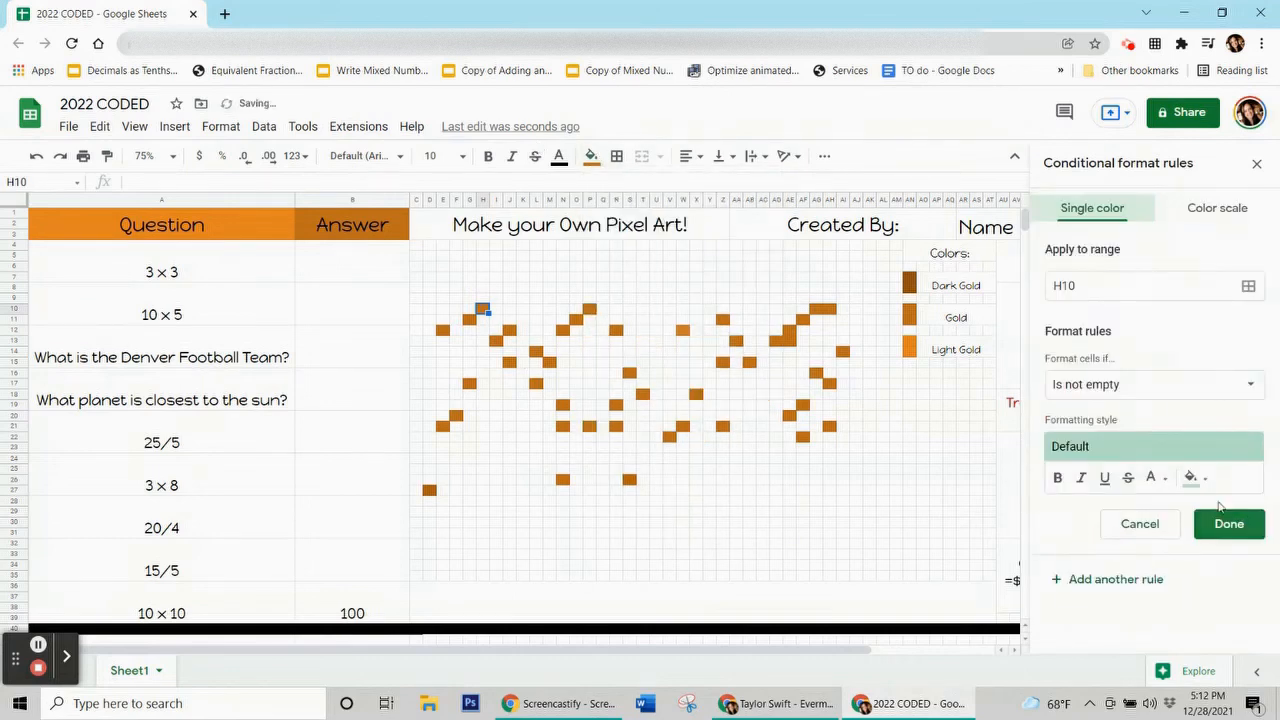
click(1190, 477)
click(1054, 251)
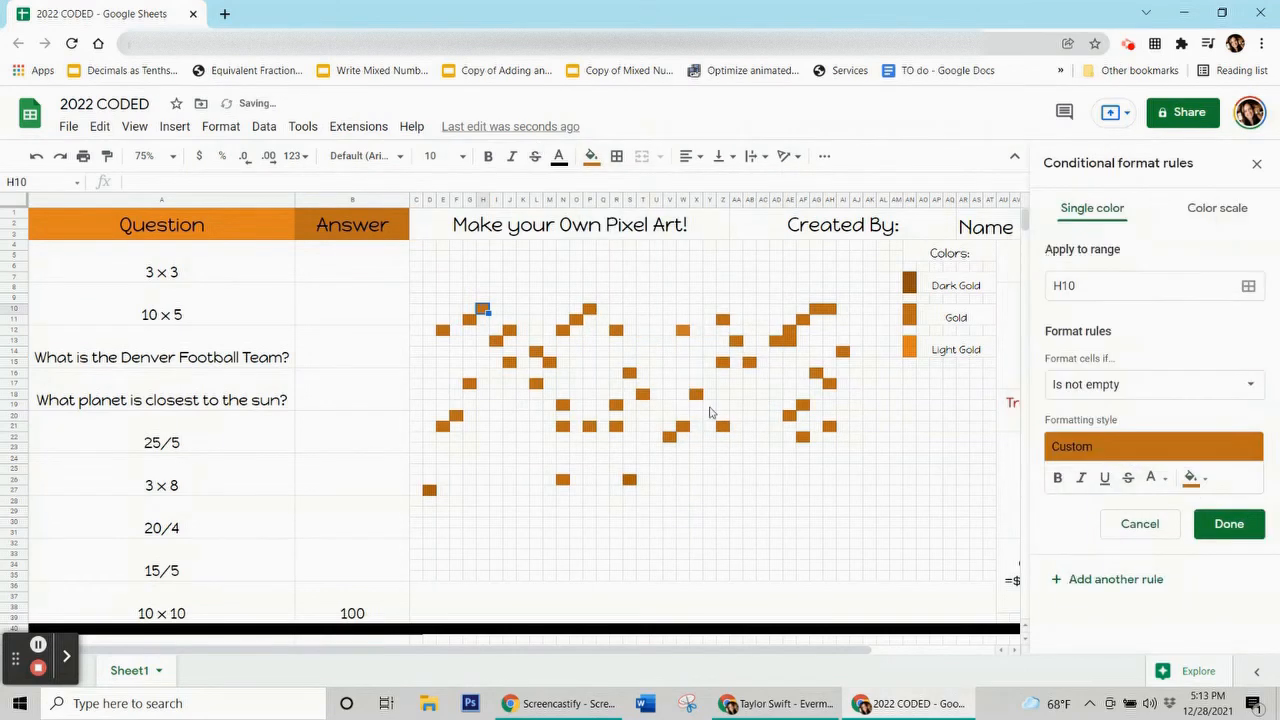
click(1250, 385)
click(1072, 180)
click(1160, 524)
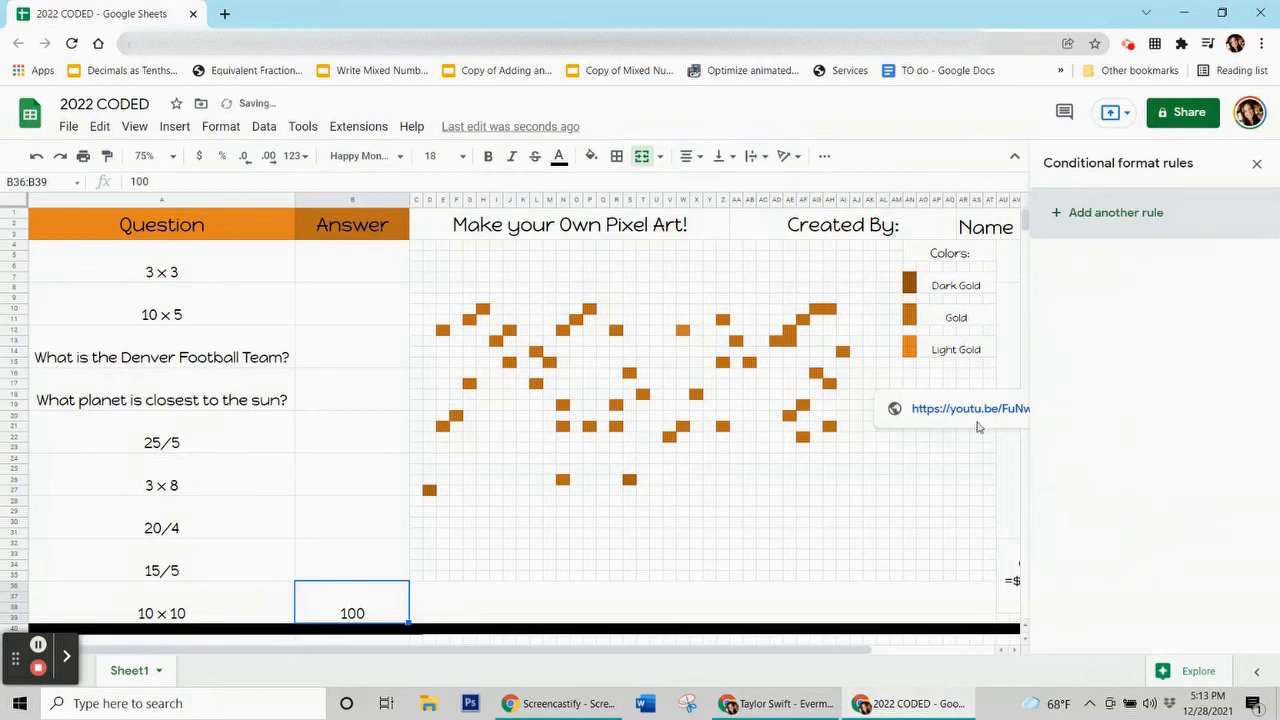
Start a new gold-fill rule with a custom formula condition and begin its formula.
click(1112, 212)
click(1188, 476)
click(1050, 255)
click(1196, 387)
click(1125, 655)
click(1077, 428)
text(=$b$36=100)
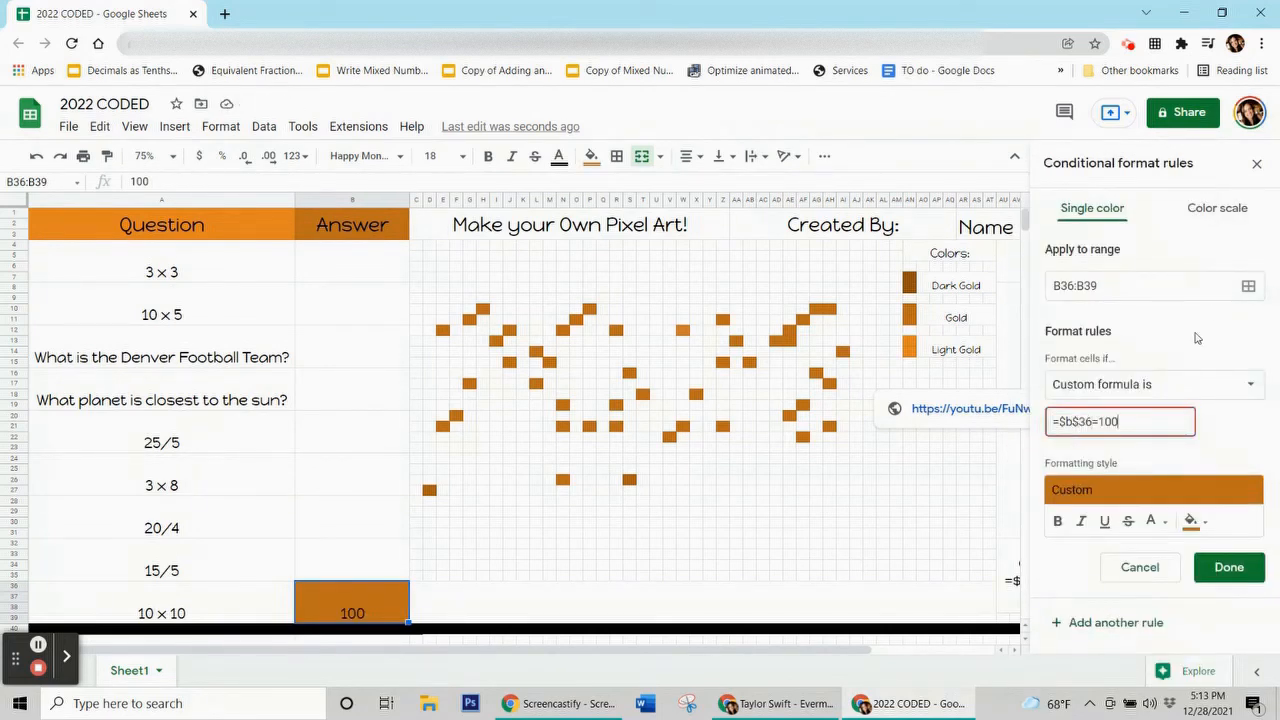
Add the gold pixels E12 through AH21, including AD13:AE13, to the rule's range.
click(1248, 285)
drag(653, 227, 189, 165)
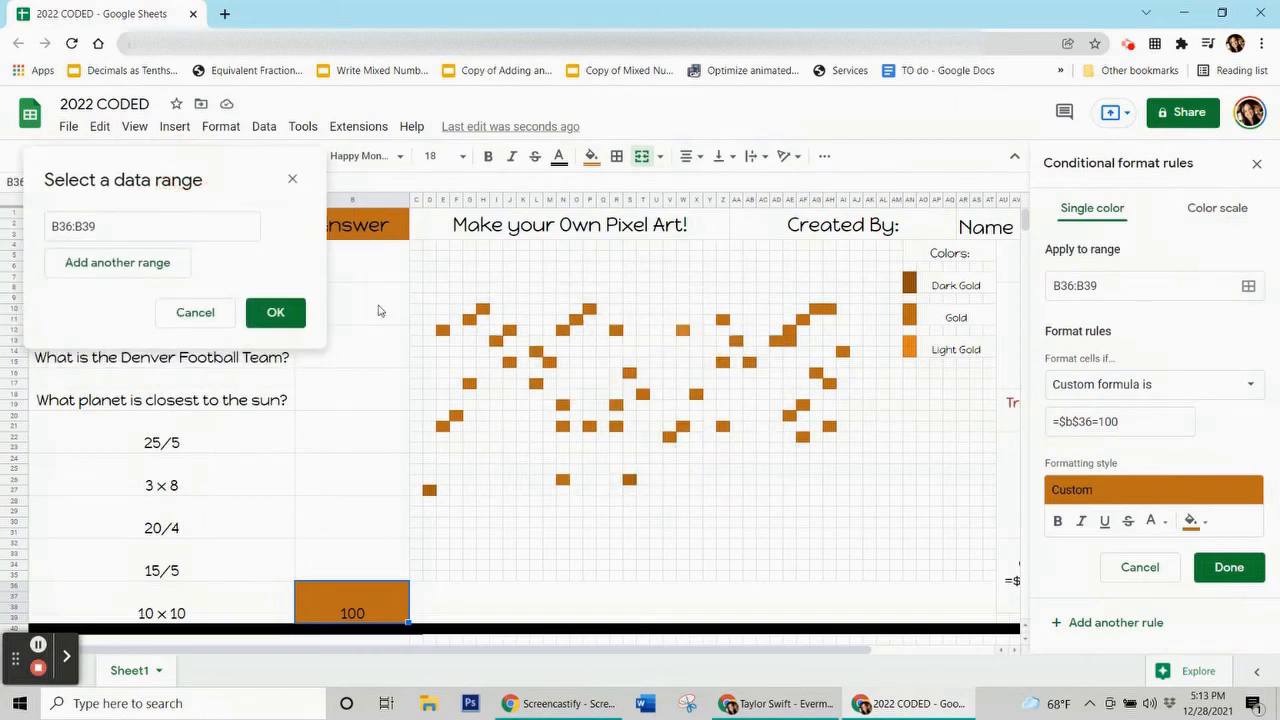
ctrl+click(443, 330)
ctrl+click(483, 309)
ctrl+click(469, 319)
ctrl+click(509, 330)
ctrl+click(496, 341)
ctrl+click(509, 362)
ctrl+click(469, 383)
ctrl+click(456, 415)
ctrl+click(443, 426)
ctrl+click(429, 490)
ctrl+click(563, 479)
ctrl+click(536, 351)
ctrl+click(549, 362)
ctrl+click(536, 383)
ctrl+click(563, 404)
ctrl+click(563, 426)
ctrl+click(563, 330)
ctrl+click(576, 319)
ctrl+click(589, 309)
ctrl+click(616, 330)
ctrl+click(589, 426)
ctrl+click(616, 404)
ctrl+click(616, 426)
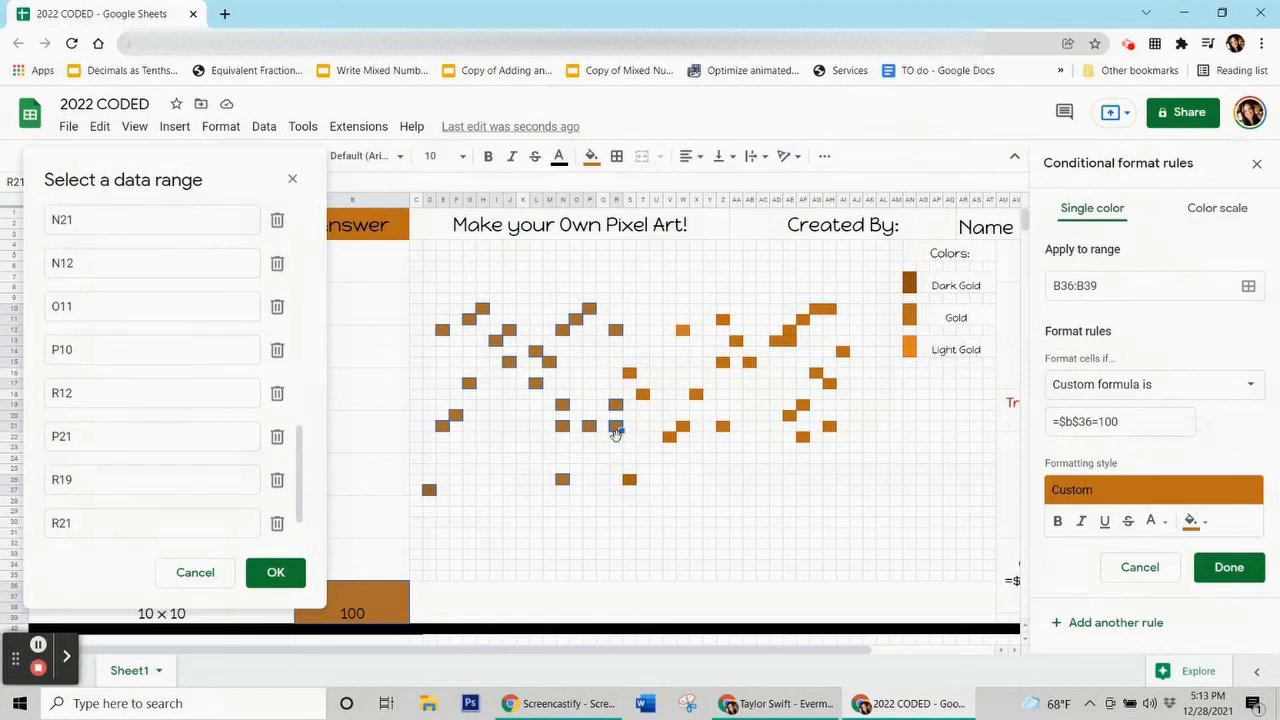
ctrl+click(629, 479)
ctrl+click(629, 372)
ctrl+click(629, 372)
ctrl+click(642, 394)
ctrl+click(669, 436)
ctrl+click(682, 426)
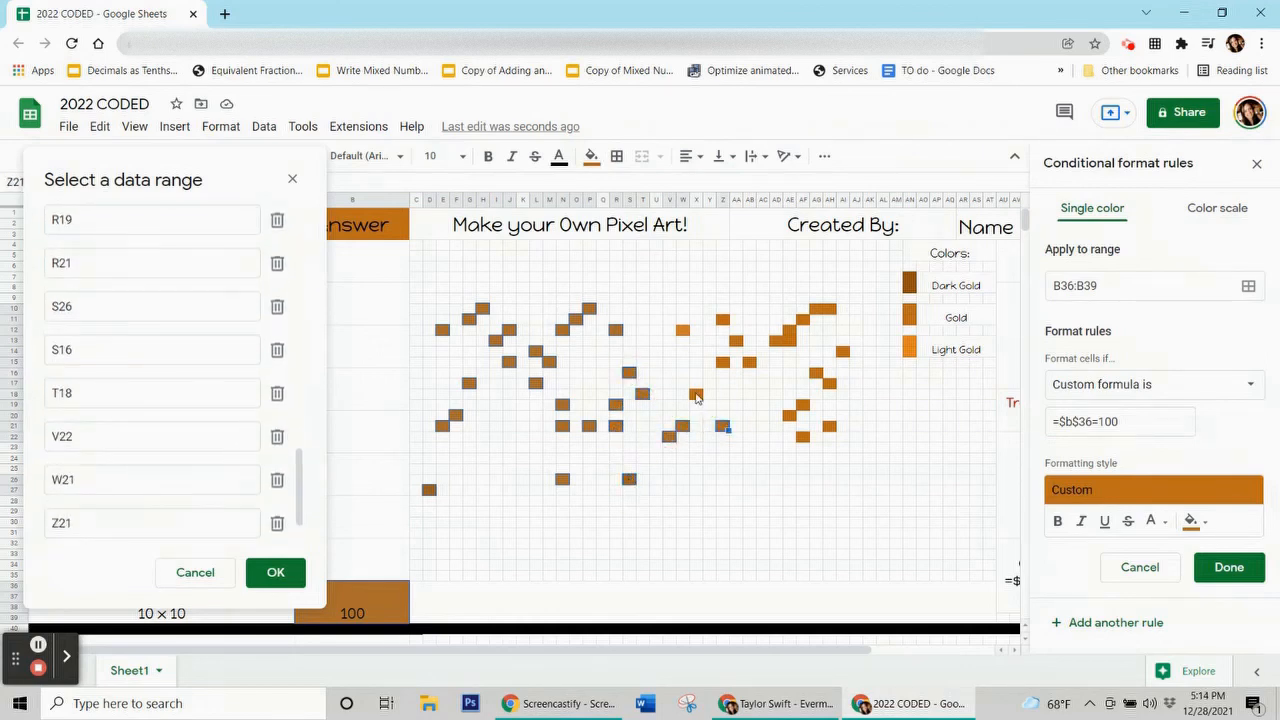
ctrl+click(696, 394)
ctrl+click(682, 330)
ctrl+click(722, 319)
ctrl+click(736, 341)
ctrl+click(722, 362)
ctrl+click(749, 362)
ctrl+click(722, 426)
drag(776, 341, 829, 308)
ctrl+click(789, 330)
ctrl+click(803, 319)
ctrl+click(842, 351)
ctrl+click(816, 372)
ctrl+click(829, 384)
ctrl+click(803, 405)
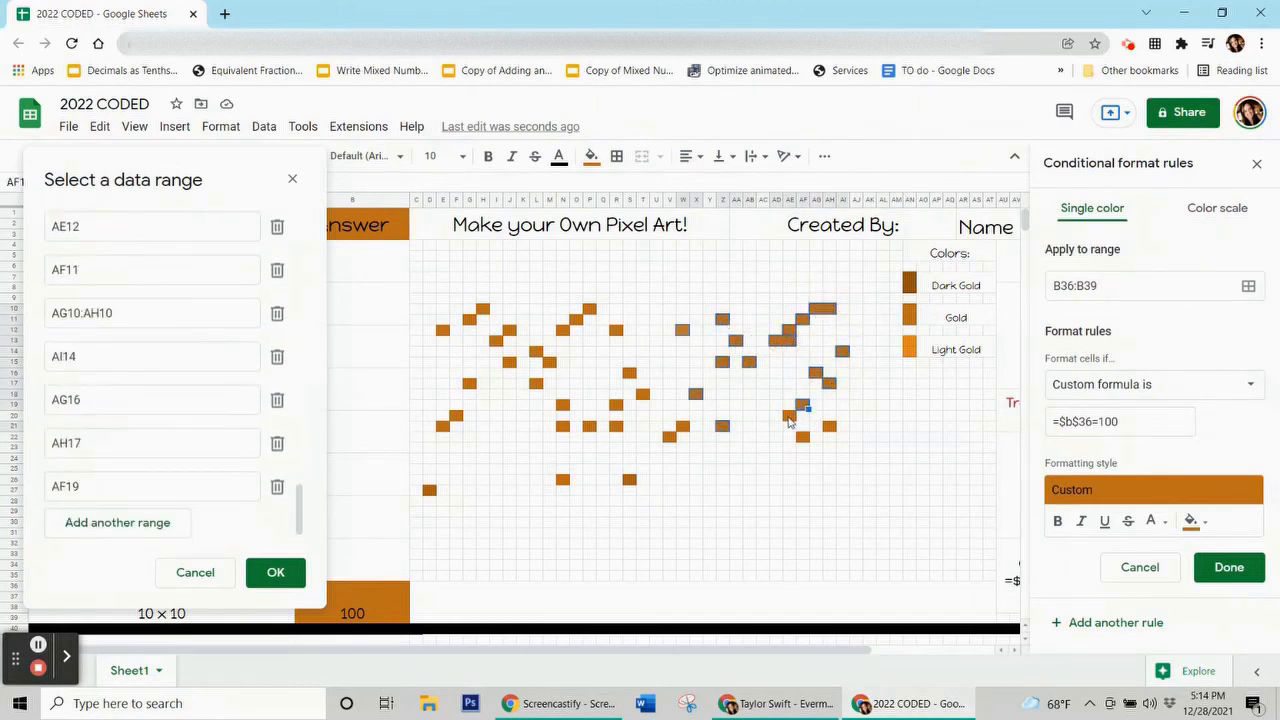
ctrl+click(829, 426)
Re-add the remaining pixel cells, confirm the range and save the =$B$36=100 rule.
ctrl+click(670, 438)
ctrl+click(630, 480)
ctrl+click(562, 480)
ctrl+click(429, 490)
ctrl+click(443, 428)
ctrl+click(456, 415)
ctrl+click(469, 383)
ctrl+click(442, 330)
ctrl+click(469, 319)
ctrl+click(482, 308)
ctrl+click(509, 330)
ctrl+click(496, 340)
ctrl+click(509, 362)
ctrl+click(536, 383)
ctrl+click(536, 351)
ctrl+click(549, 362)
ctrl+click(562, 330)
ctrl+click(576, 319)
ctrl+click(589, 308)
ctrl+click(616, 330)
ctrl+click(629, 372)
ctrl+click(642, 394)
ctrl+click(616, 404)
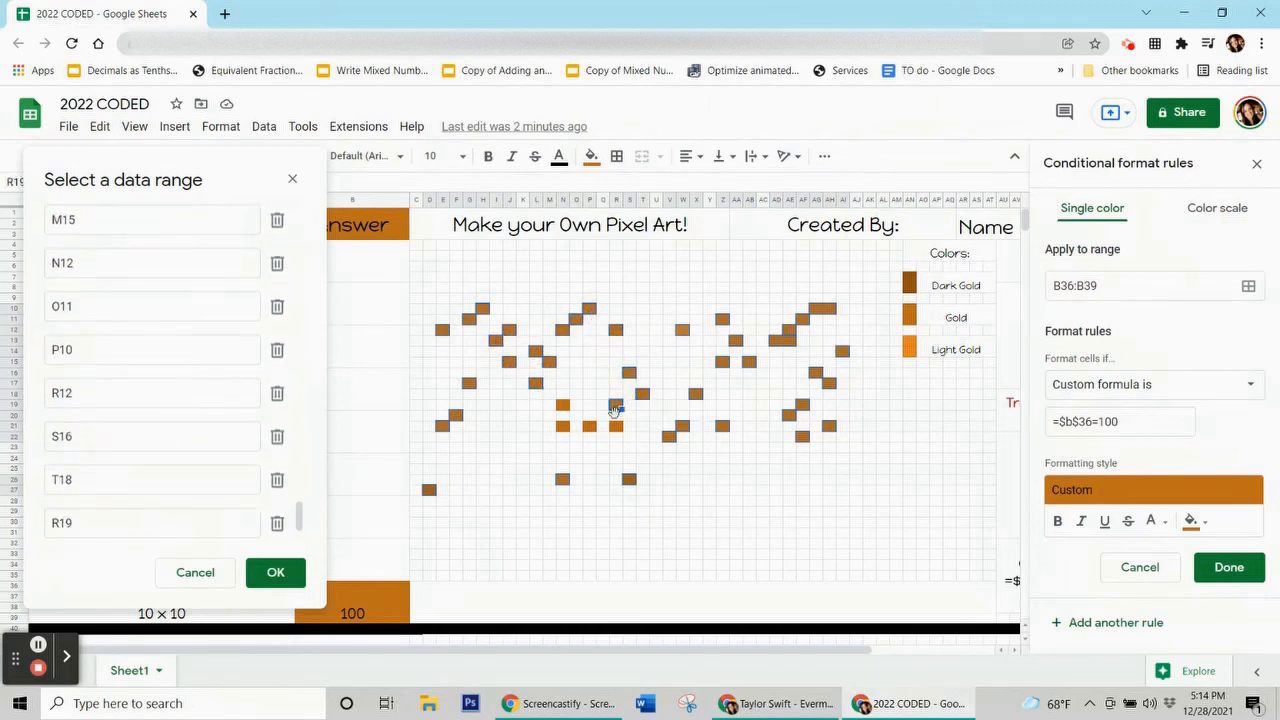
ctrl+click(616, 426)
ctrl+click(589, 426)
ctrl+click(562, 426)
ctrl+click(562, 404)
click(275, 572)
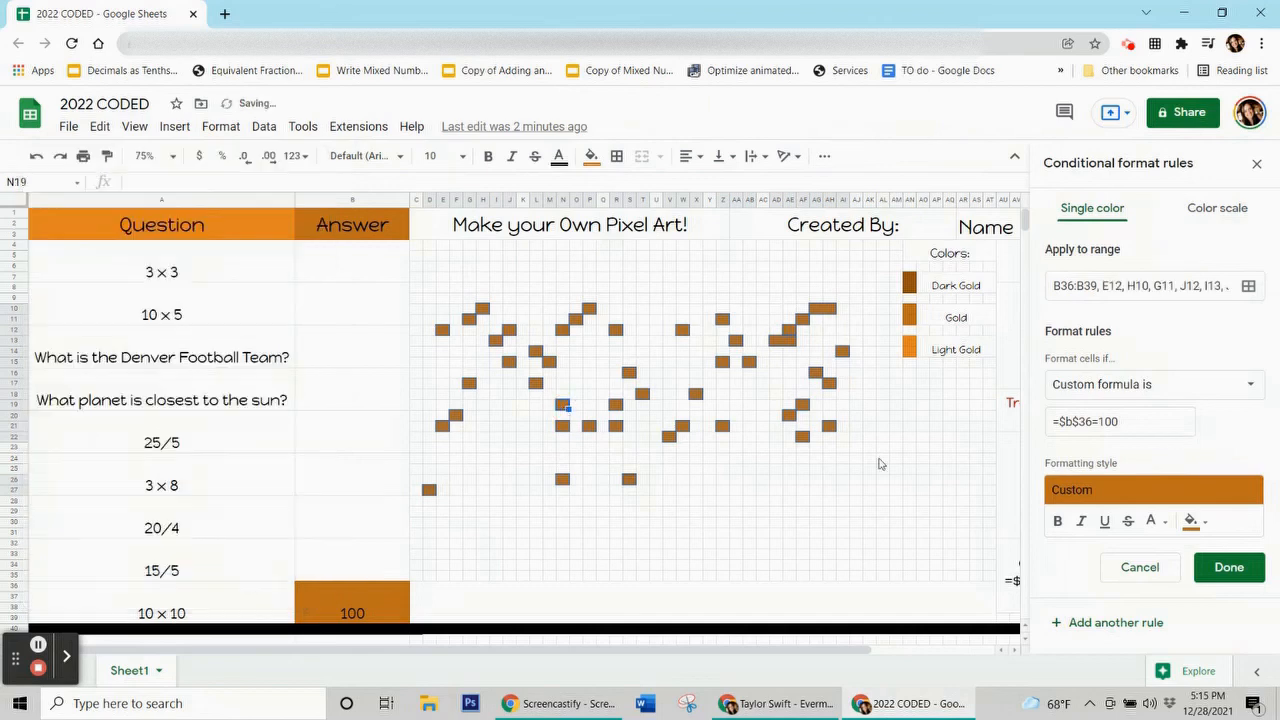
click(1229, 567)
Clear the test answer 100 from the 10 × 10 answer cell B36.
click(591, 156)
click(591, 156)
click(352, 601)
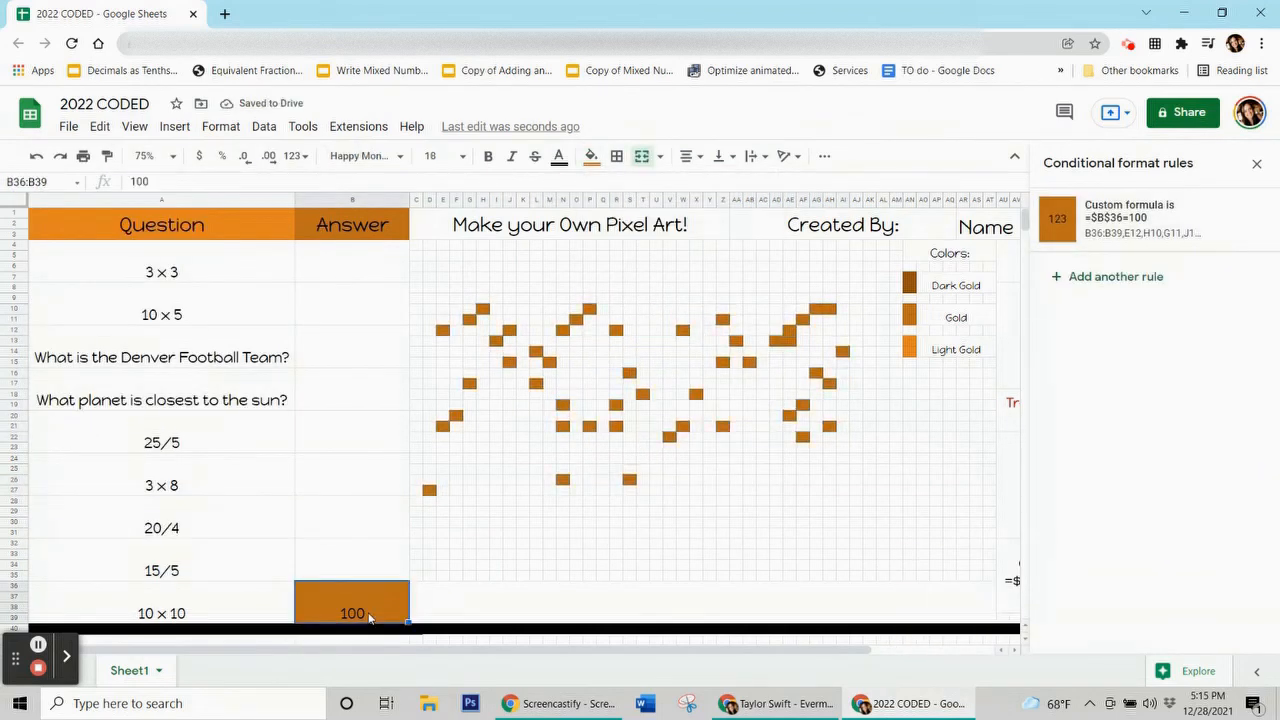
key(Delete)
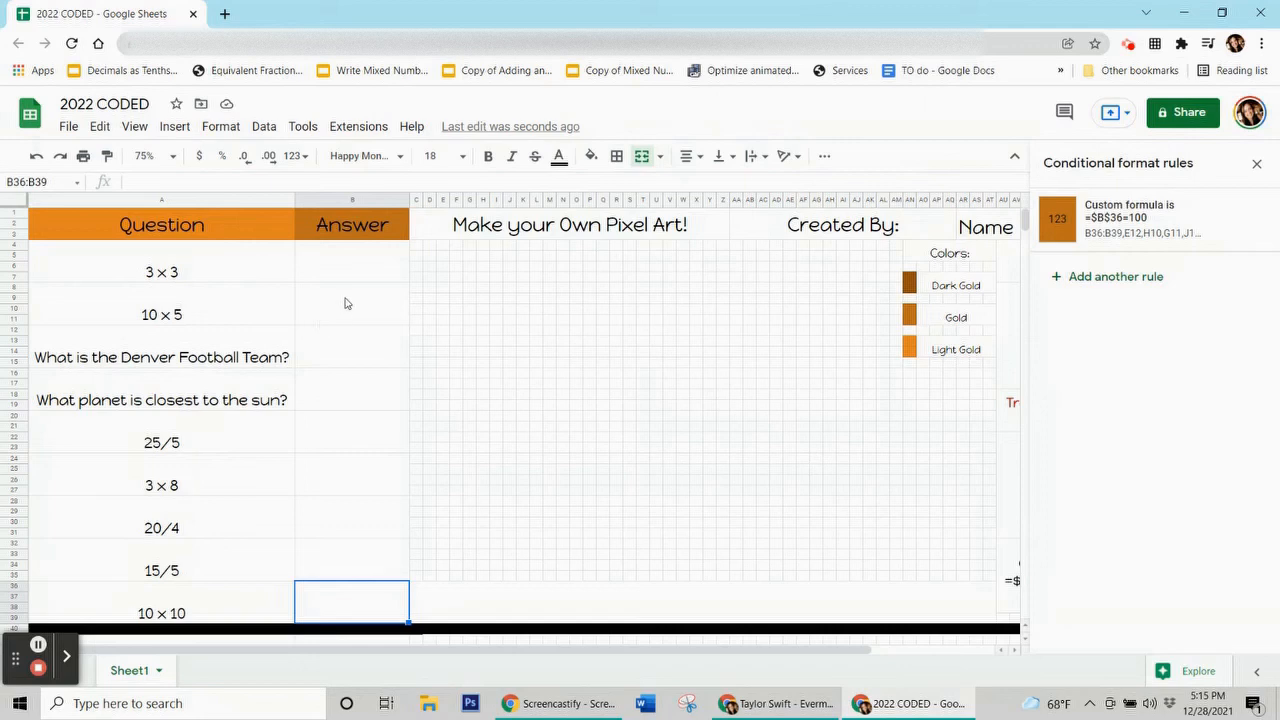
Review the rules for the 3 × 3 through 10 × 10 answers, close the panel, and select the 3 × 3 answer.
click(352, 262)
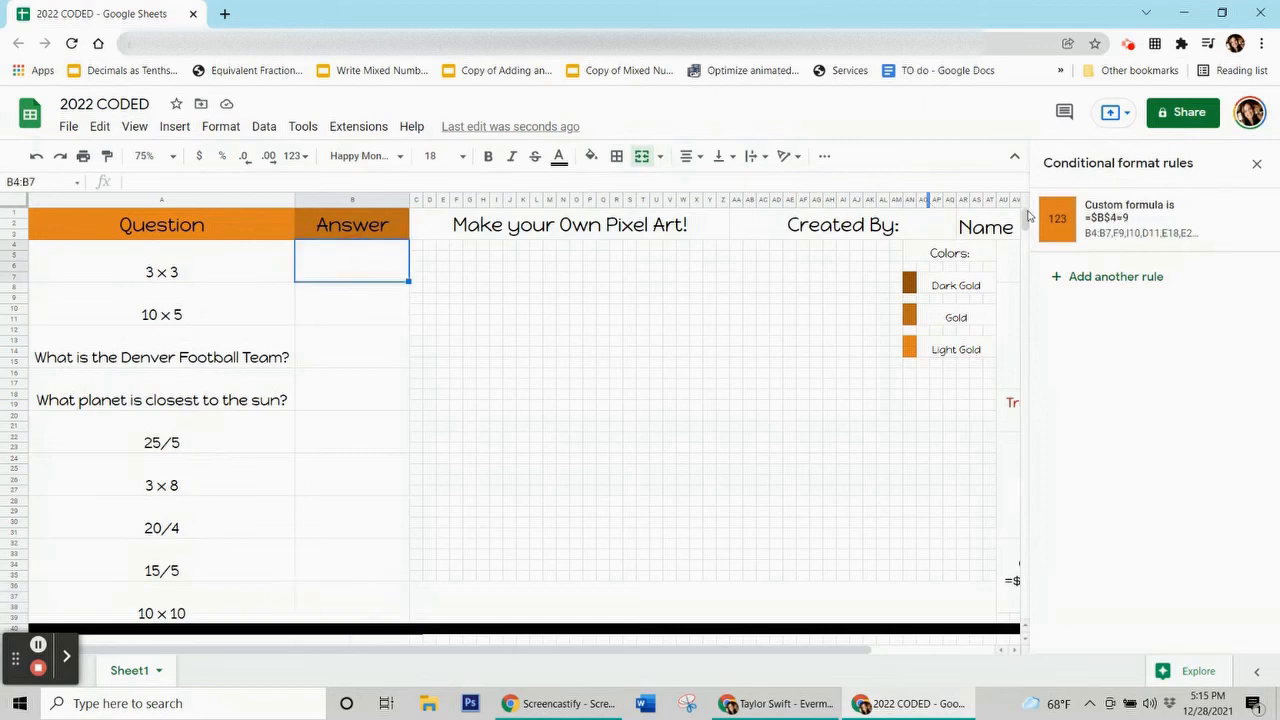
click(298, 286)
key(Down)
key(Down)
key(Down)
key(Down)
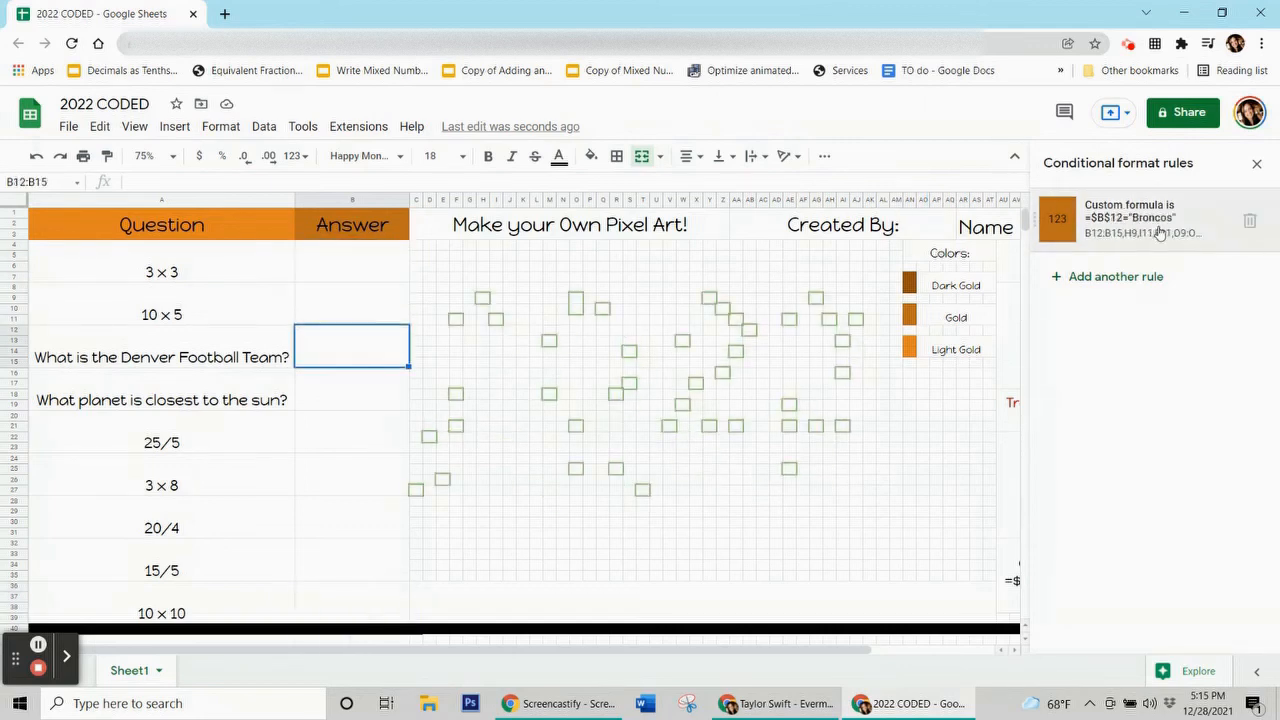
key(Down)
key(Down)
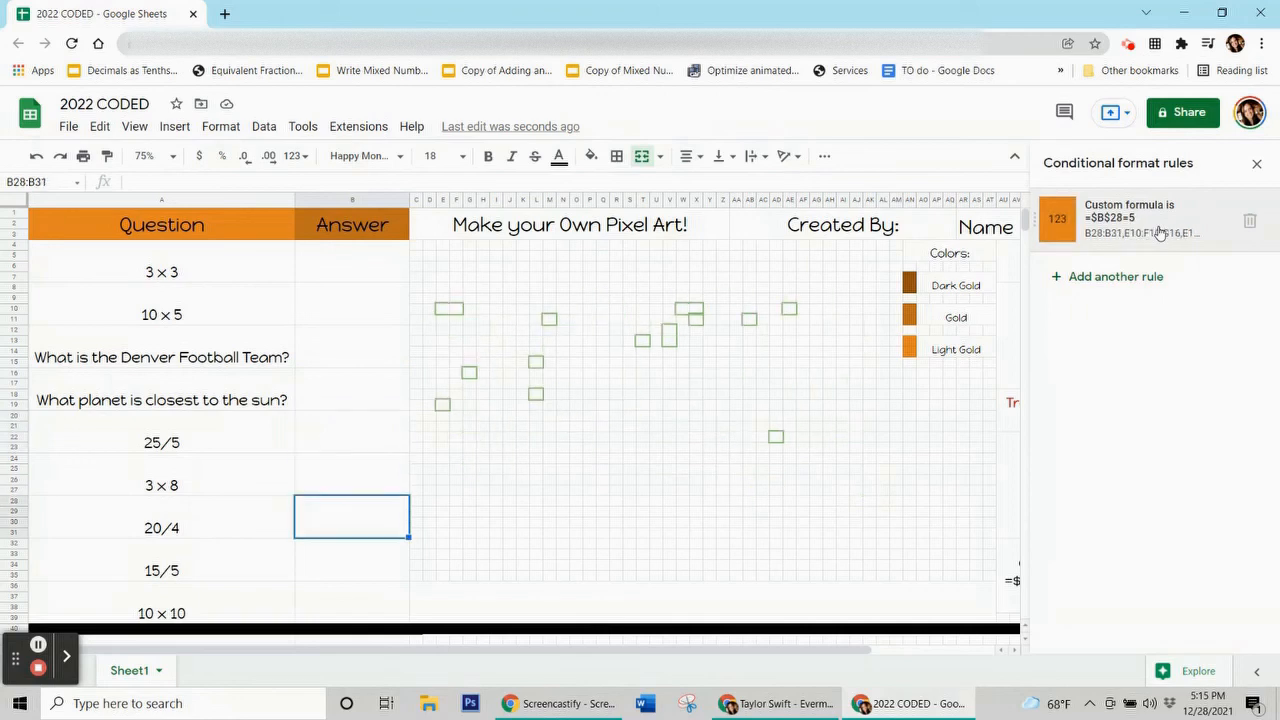
key(Down)
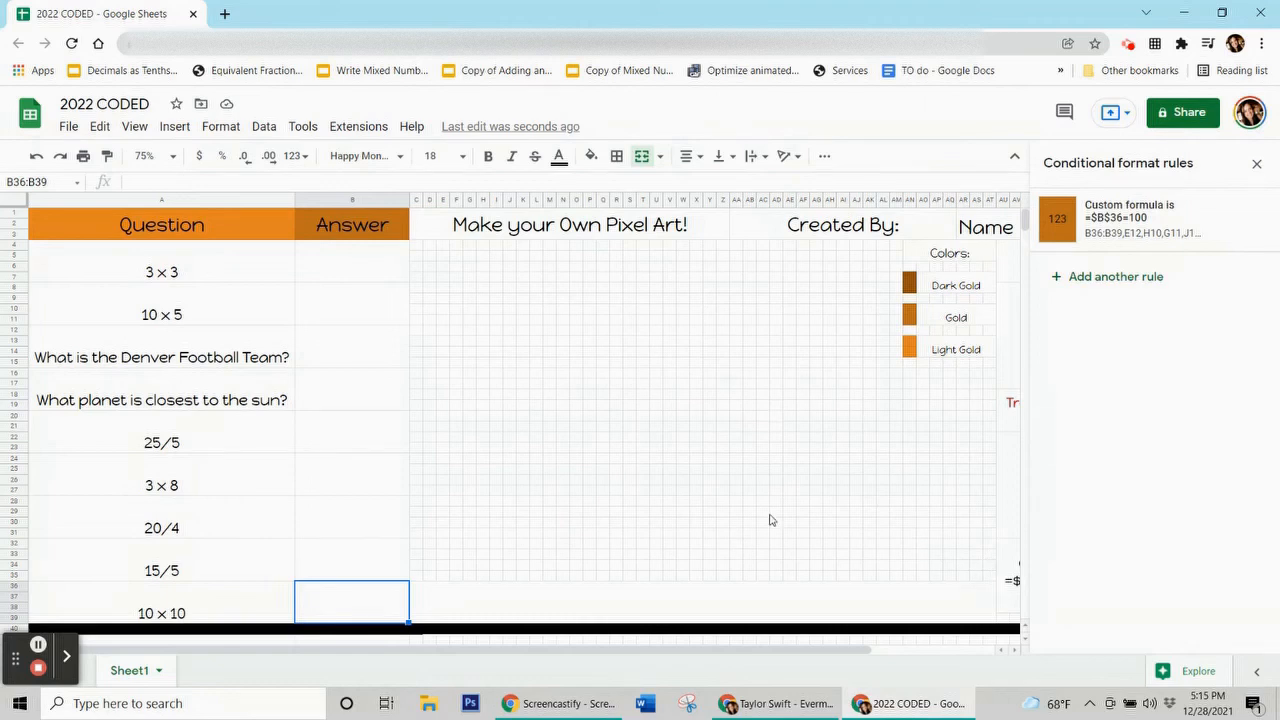
click(1262, 169)
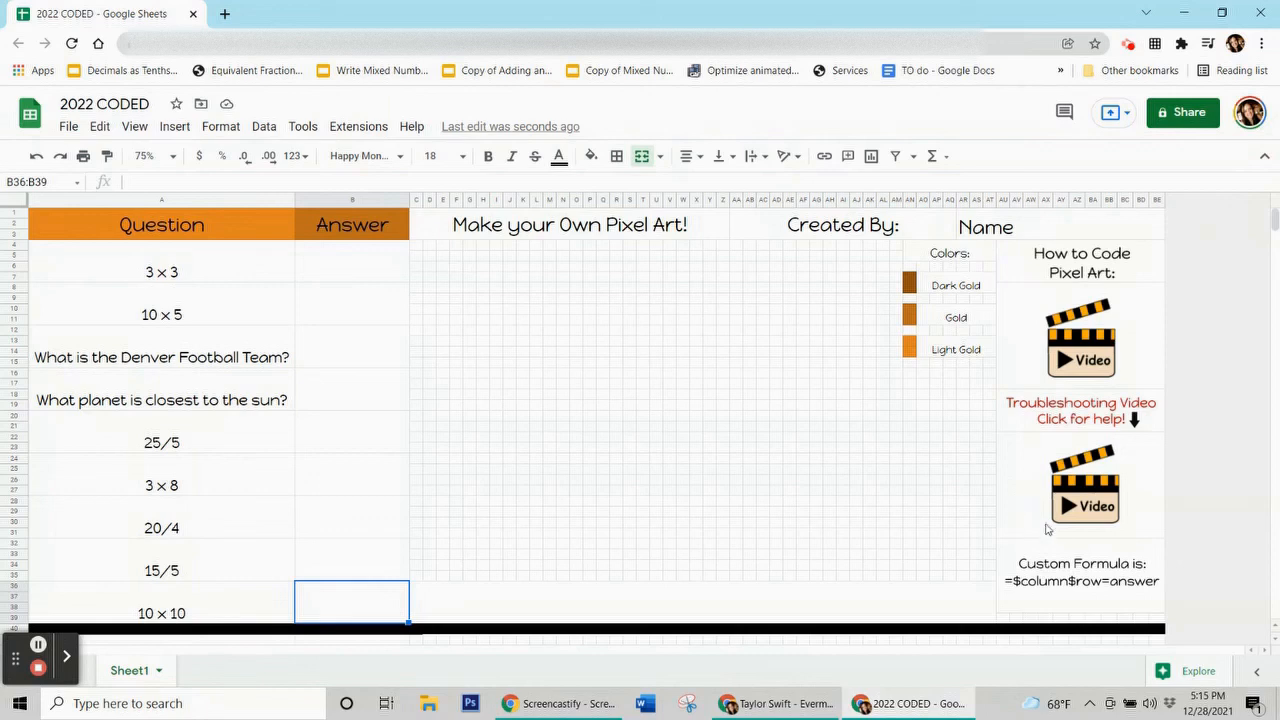
mouse_move(1084, 487)
click(320, 278)
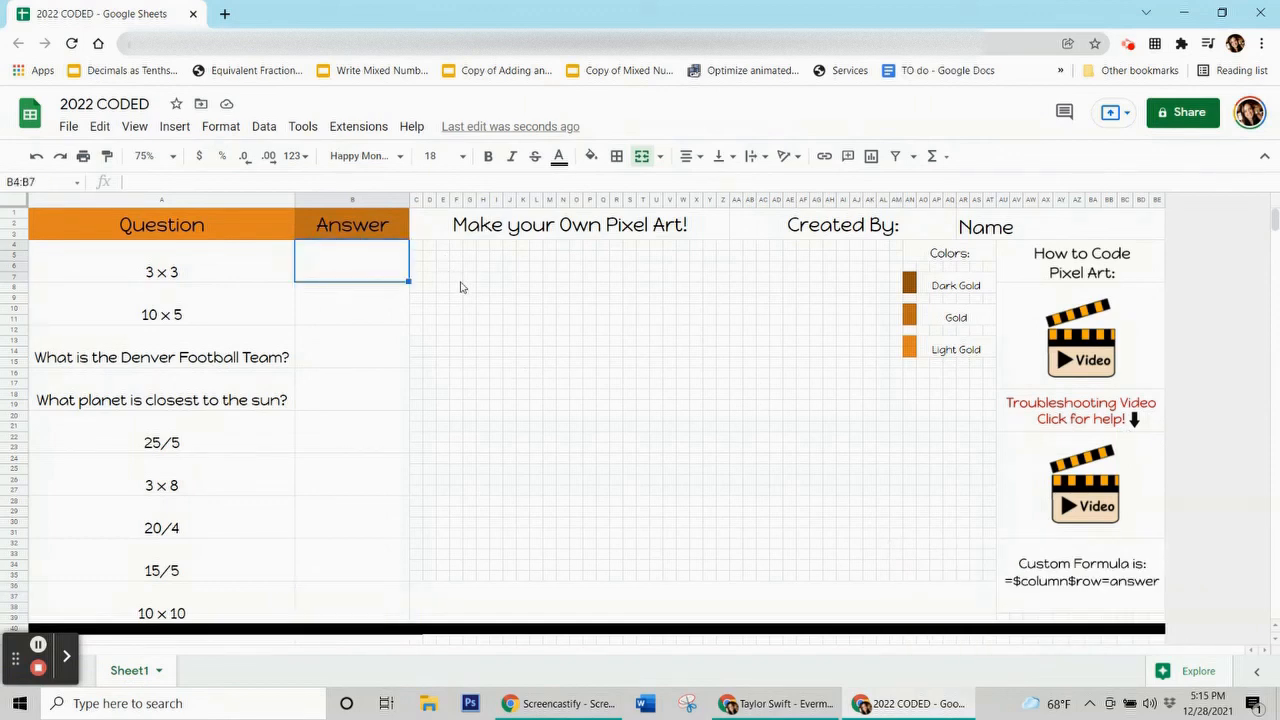
Enter the first four answers: 9, 50, Broncos and Mercury.
text(9)
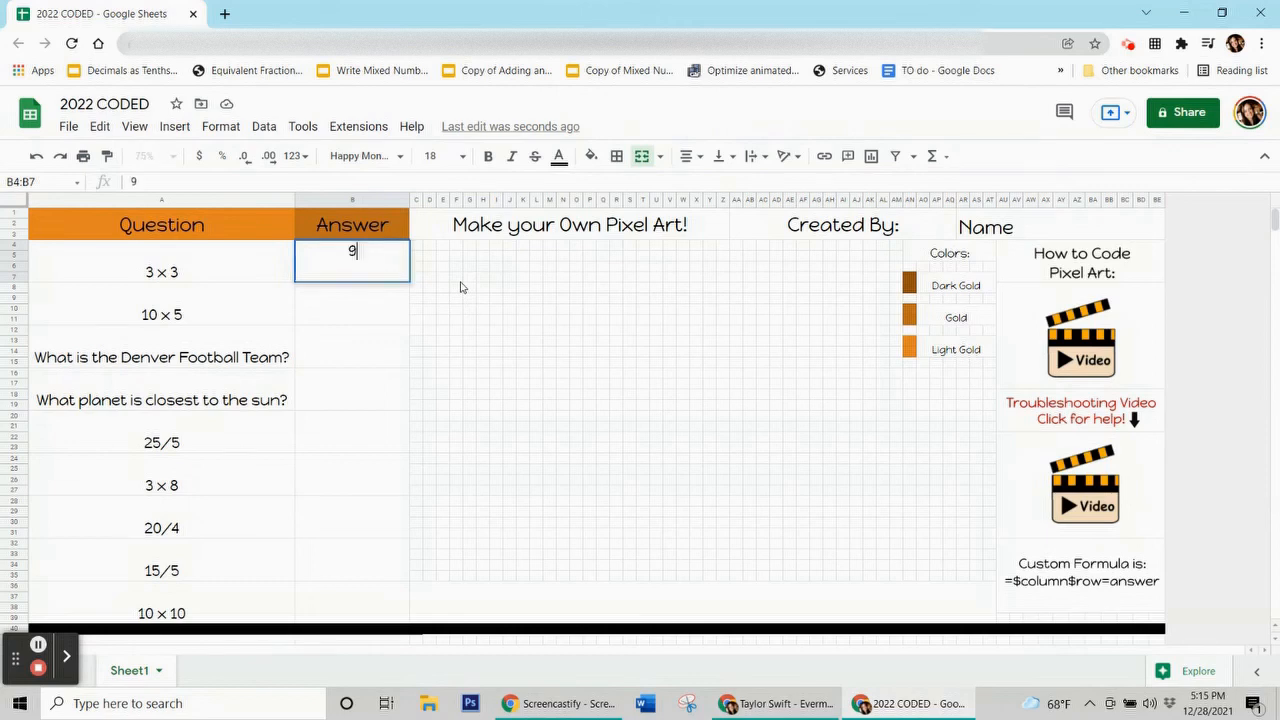
key(Return)
text(50)
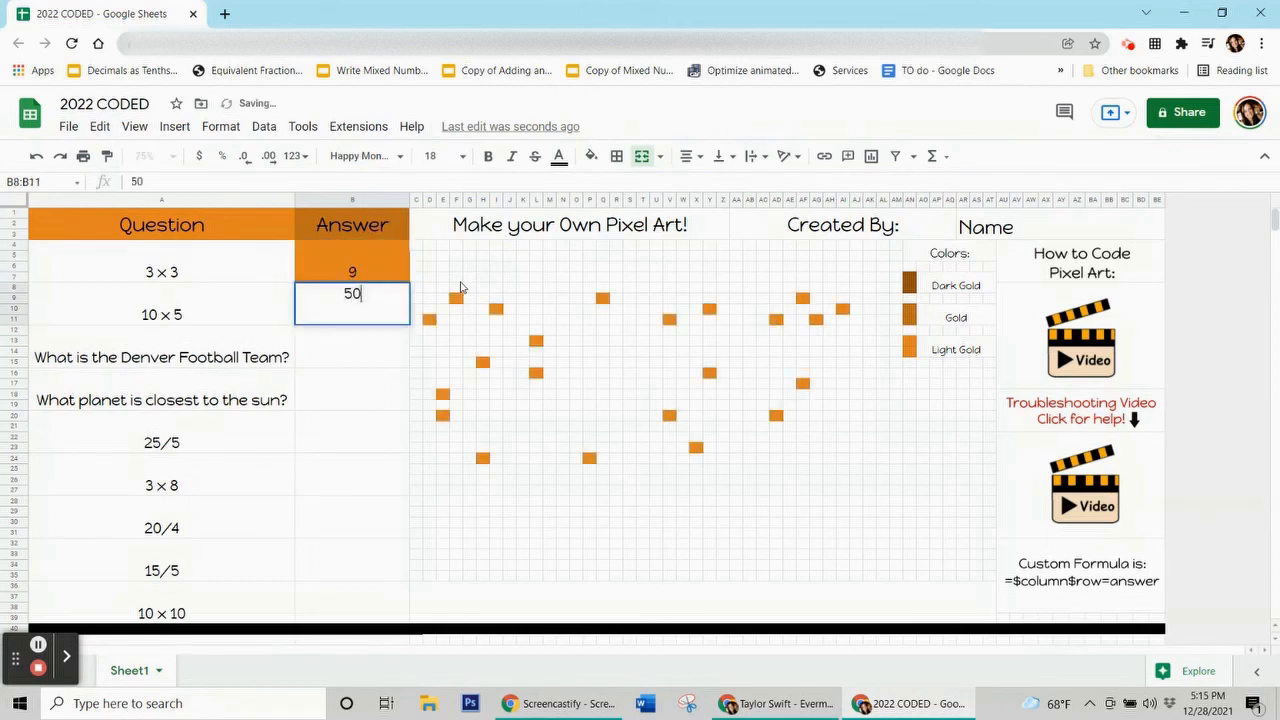
key(Return)
text(Broncos)
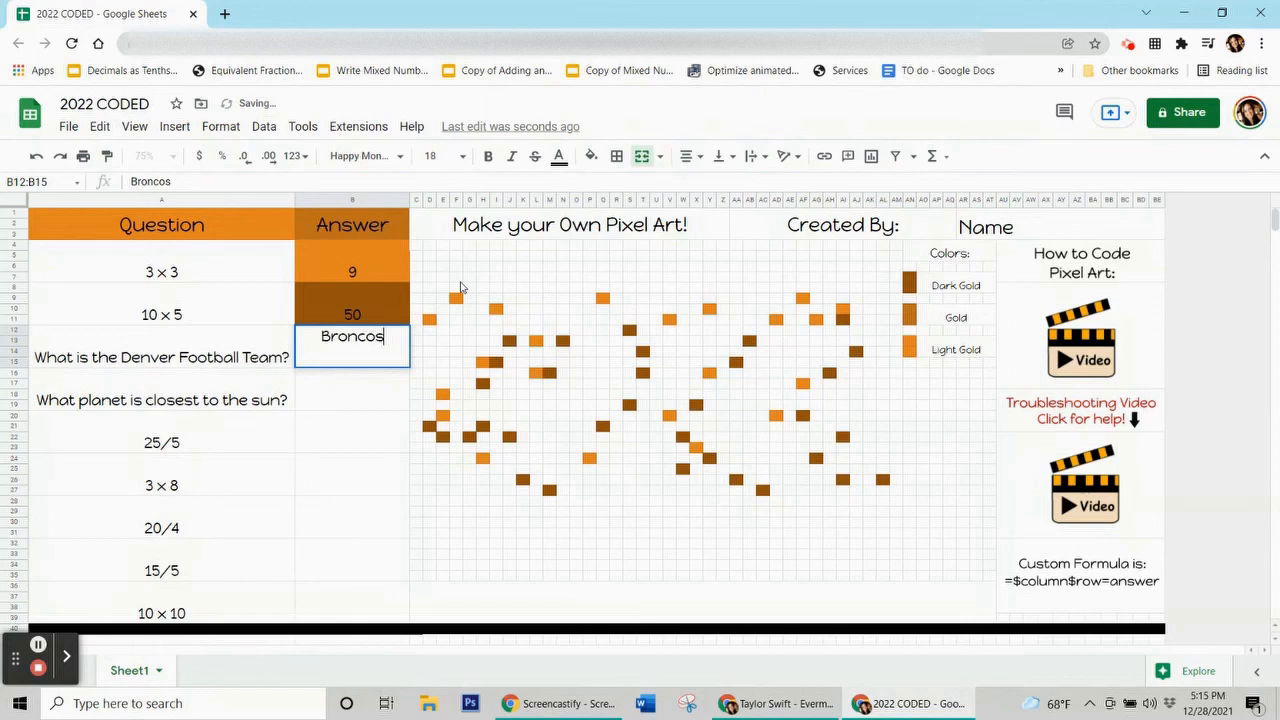
key(Return)
text(Mercury)
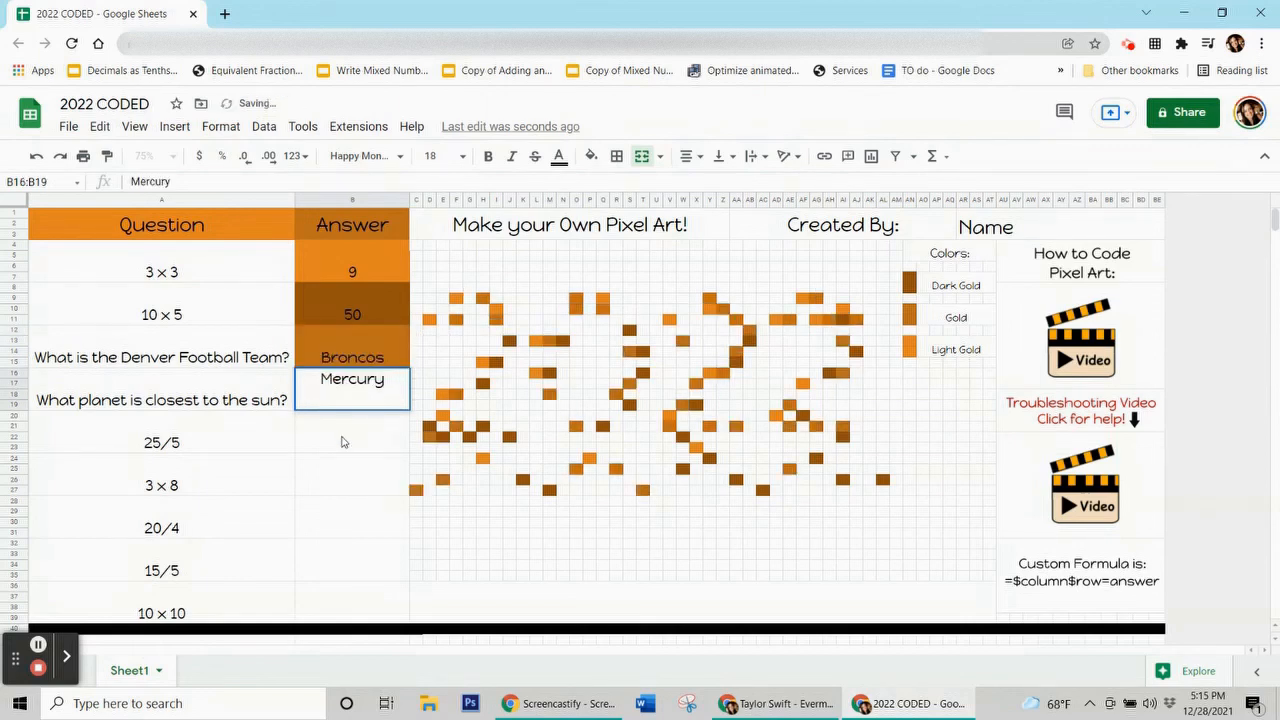
key(Return)
Enter the remaining answers 5, 24, 5, 3 and 100 to reveal the final pixels.
text(5)
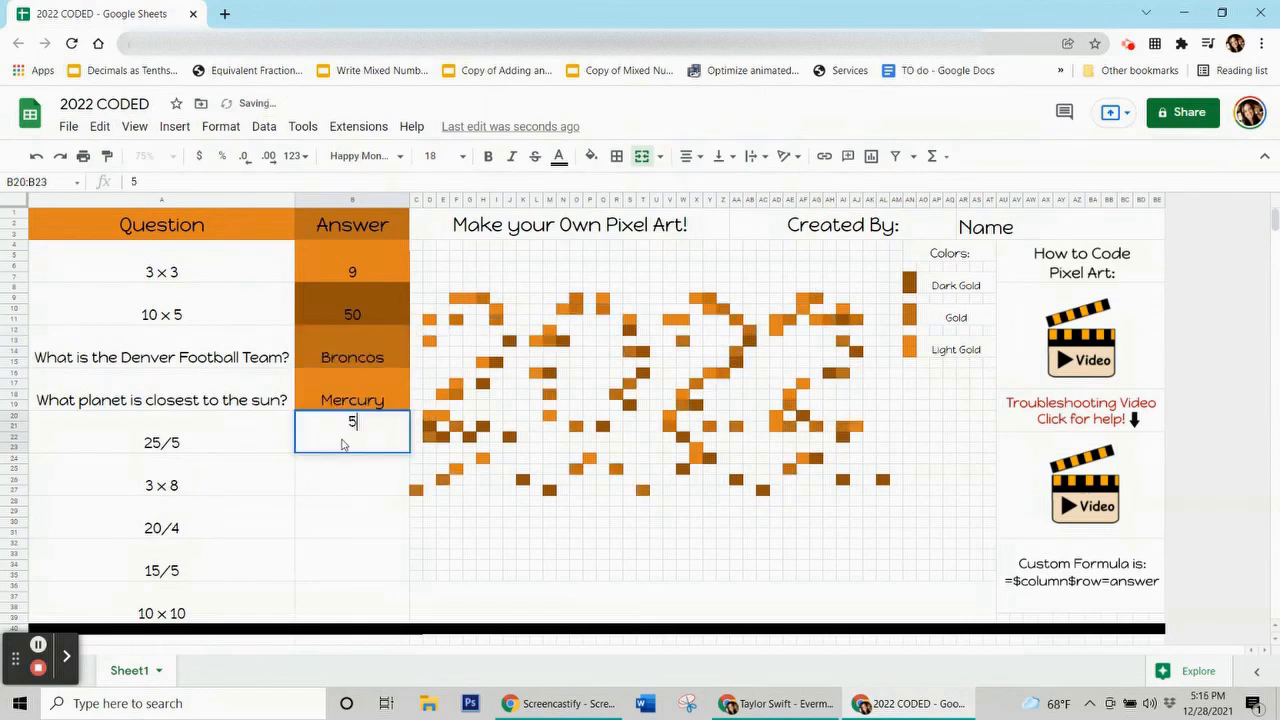
key(Return)
text(24)
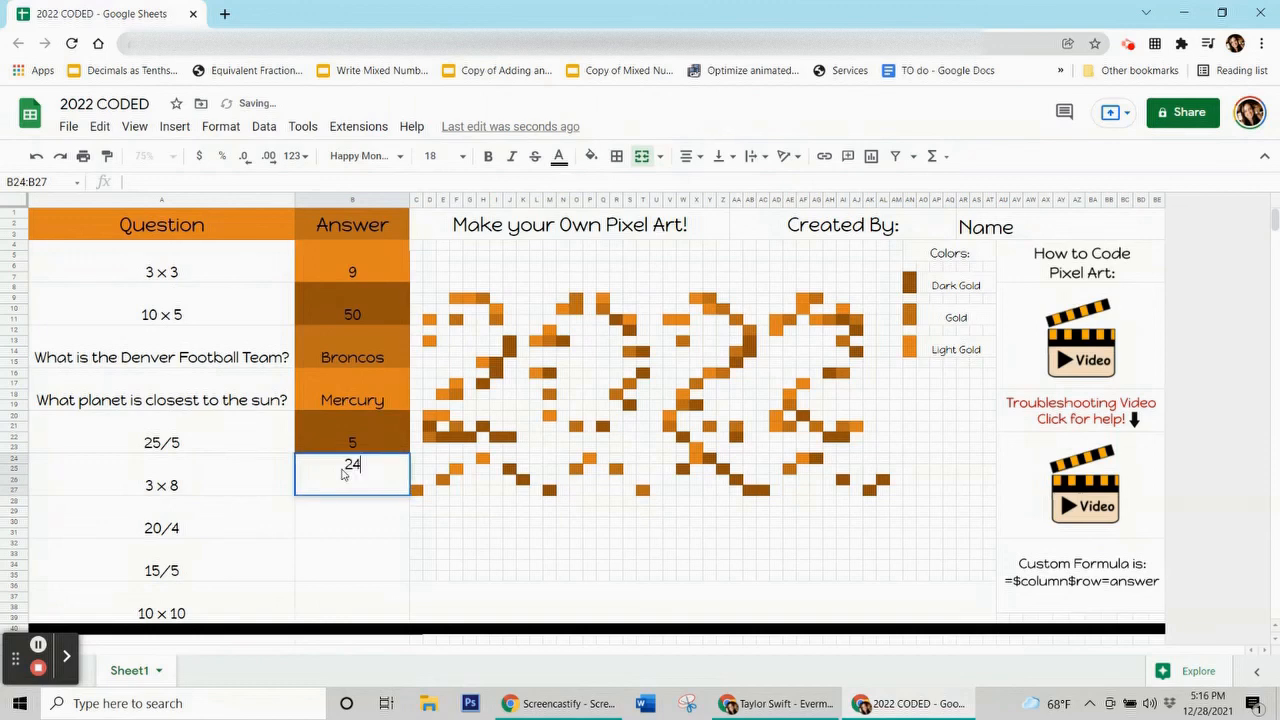
key(Return)
text(5)
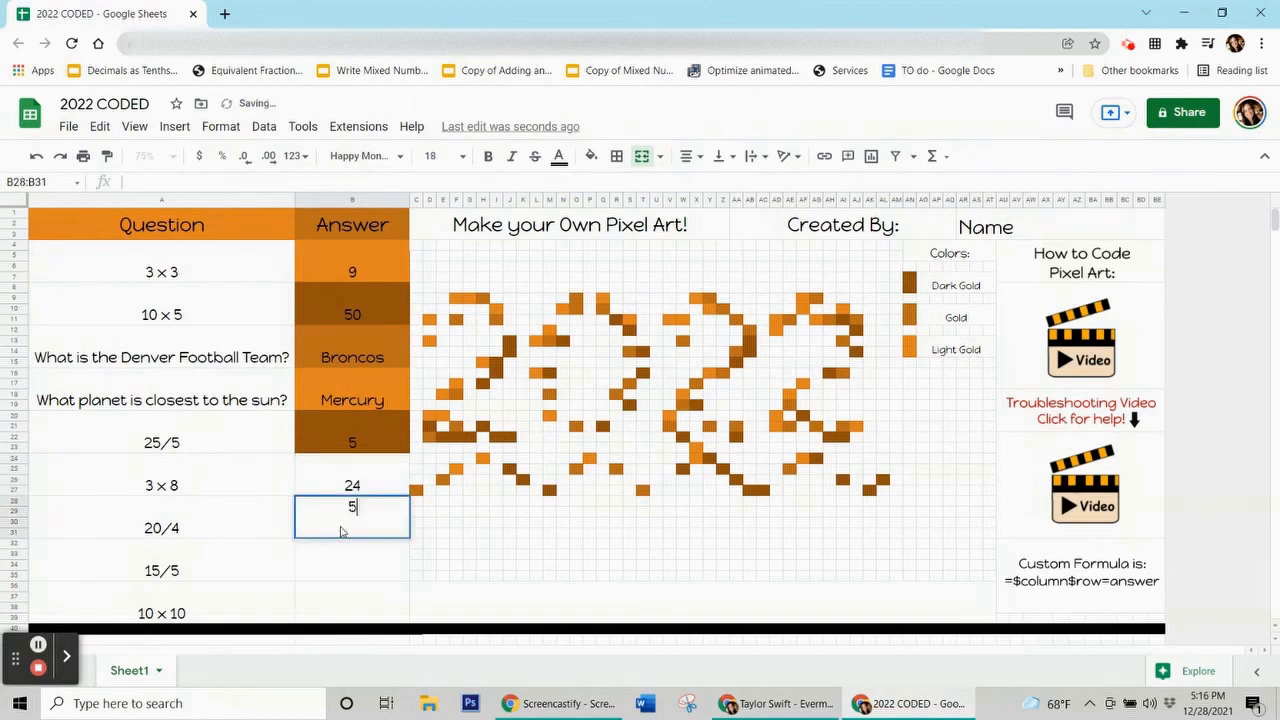
key(Return)
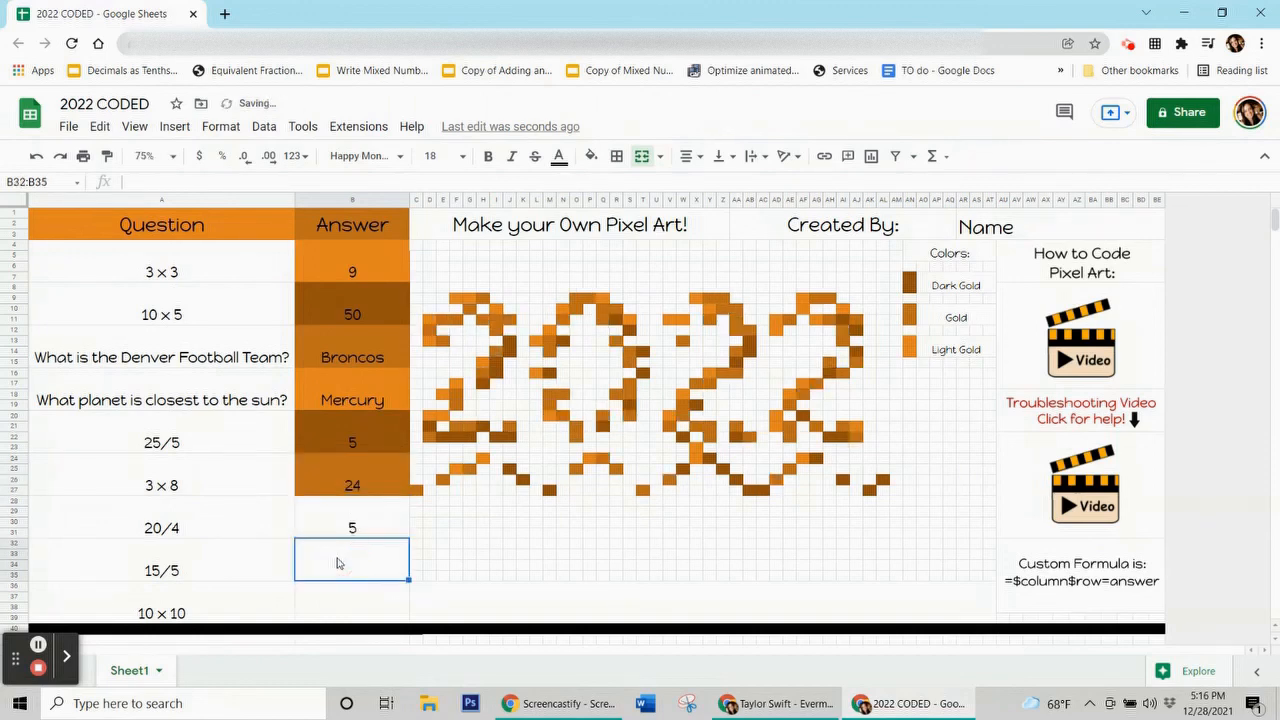
text(3)
key(Return)
text(100)
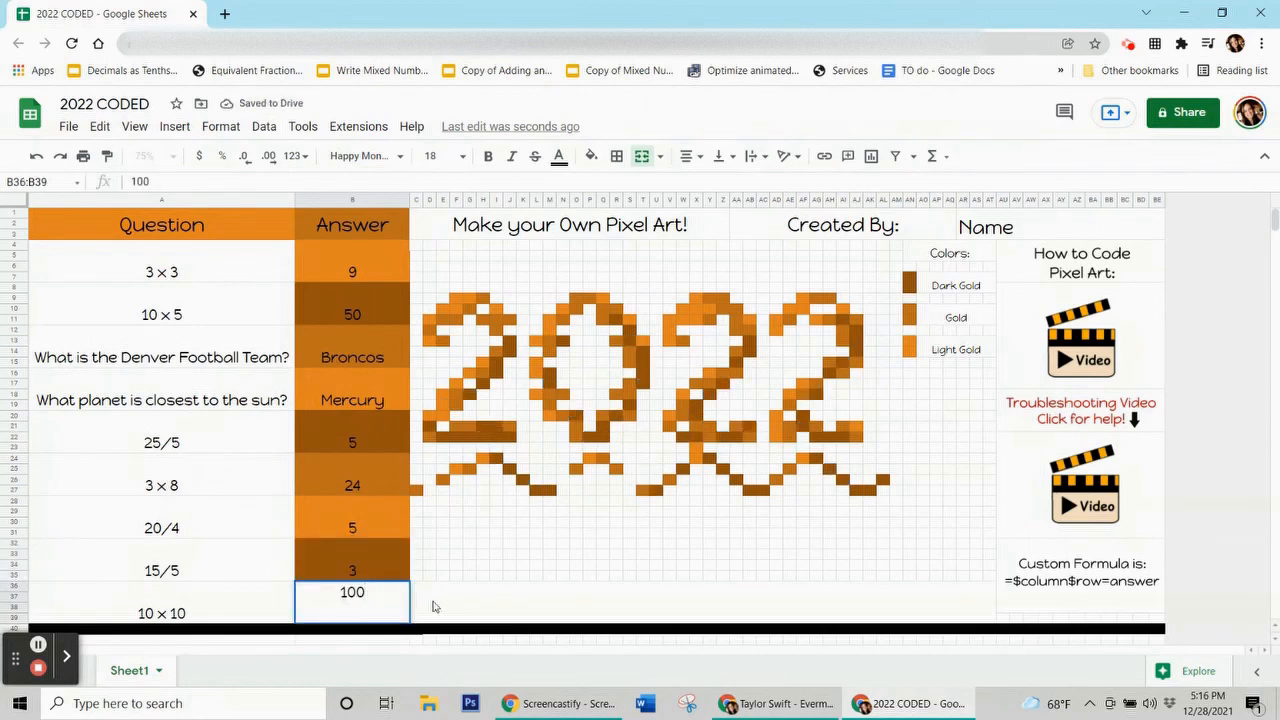
click(433, 606)
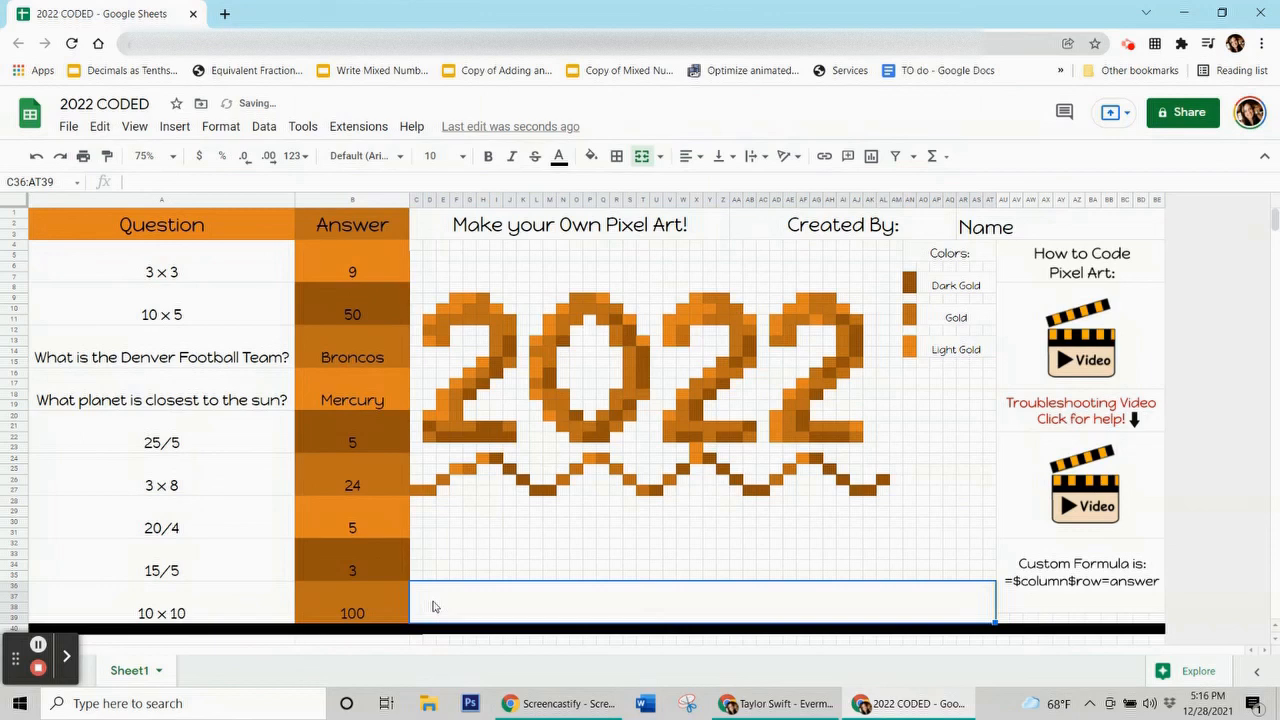